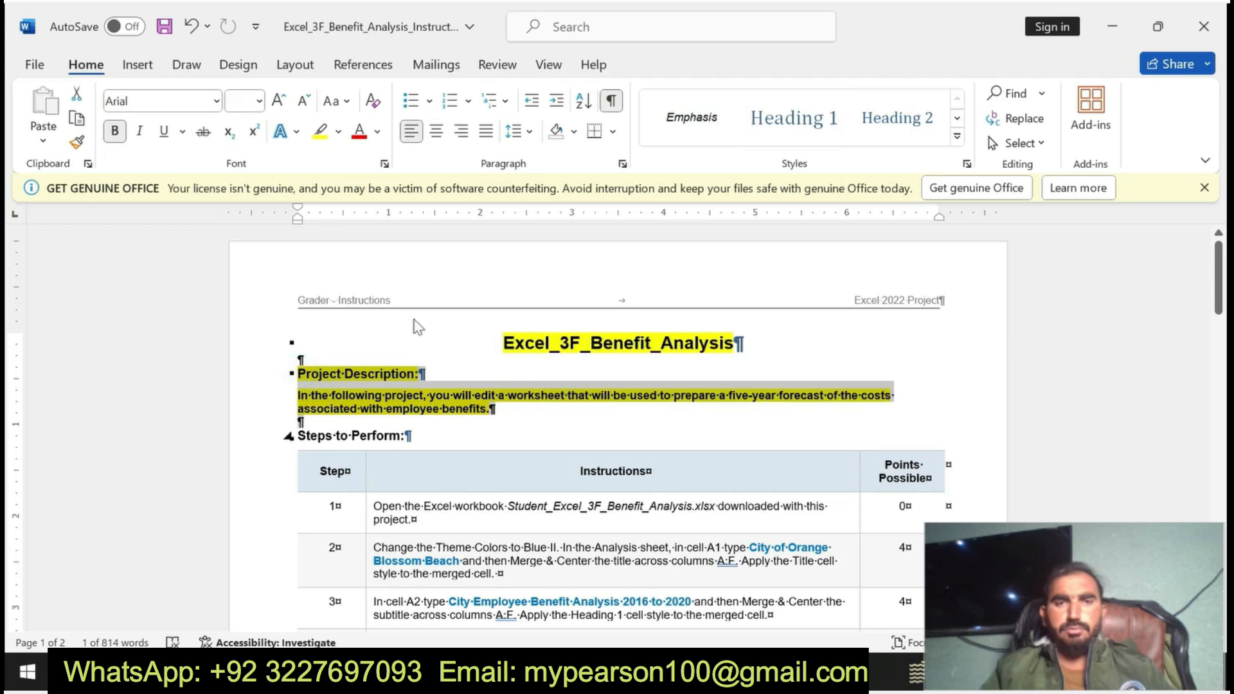
- Undo the bold and yellow highlight formatting on the title and project description in the instructions document
{"action": "left_click", "coordinate": [461, 307]}
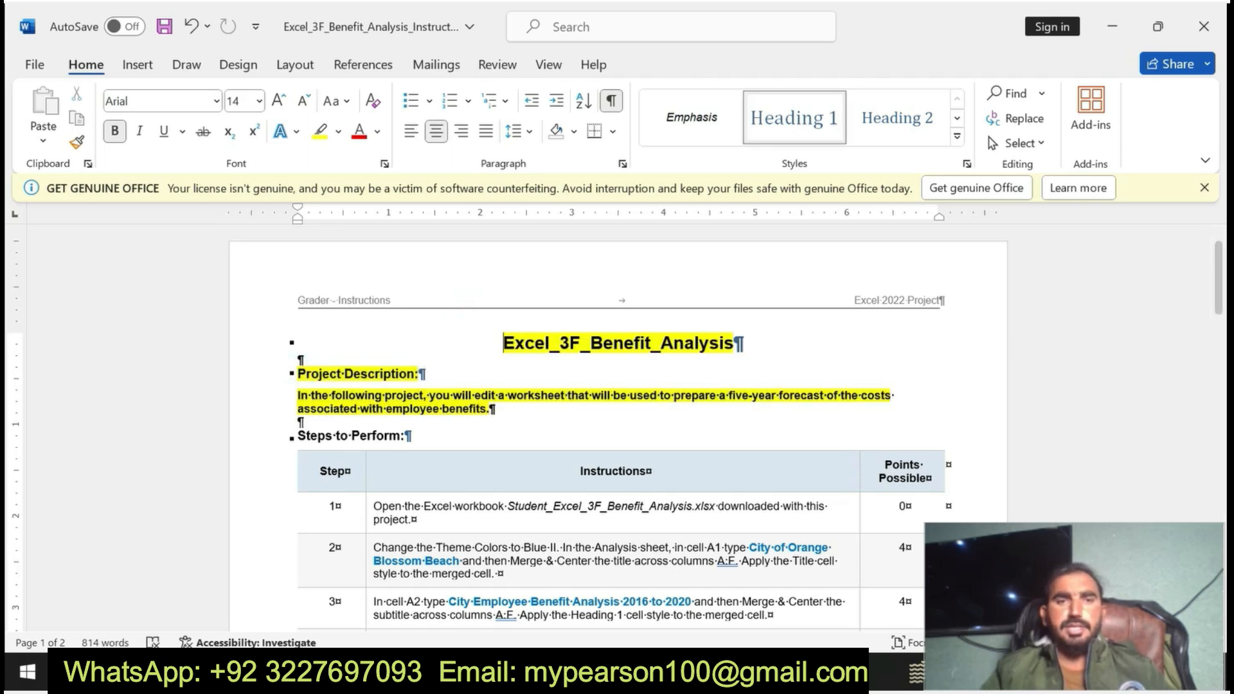
{"action": "key", "text": "alt+Tab"}
{"action": "key", "text": "alt+Tab"}
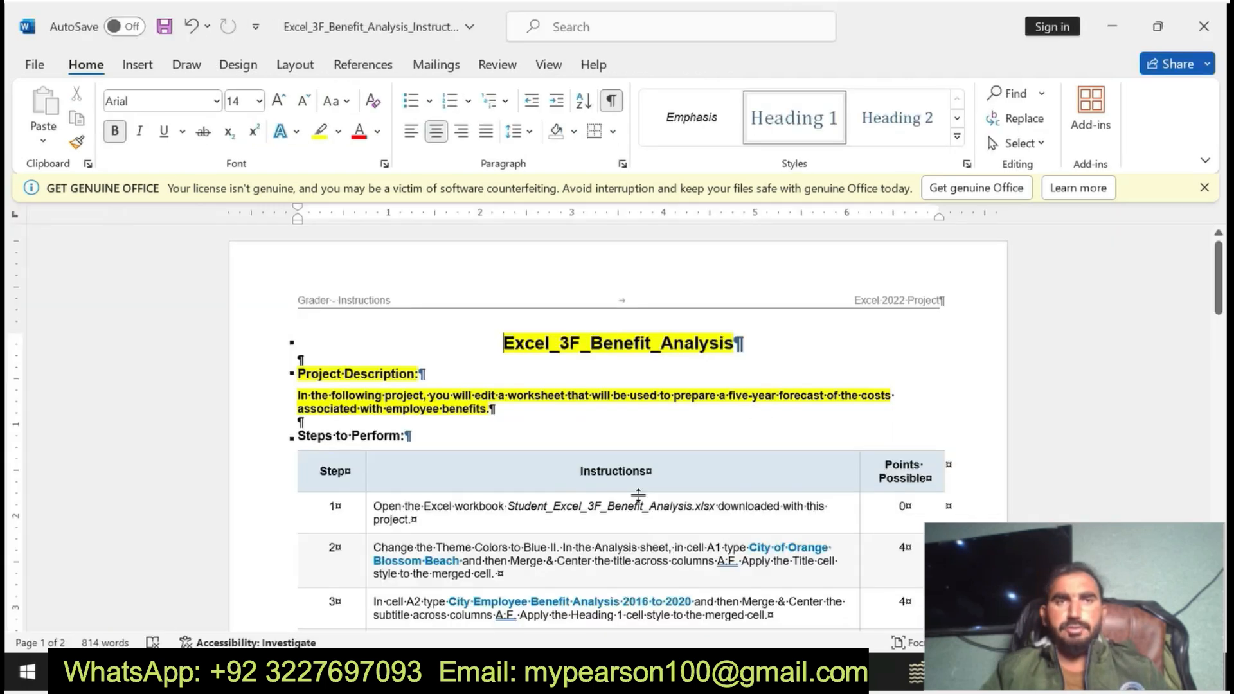
{"action": "key", "text": "ctrl+z"}
{"action": "key", "text": "ctrl+z"}
{"action": "key", "text": "ctrl+z"}
{"action": "key", "text": "ctrl+z"}
{"action": "key", "text": "ctrl+z"}
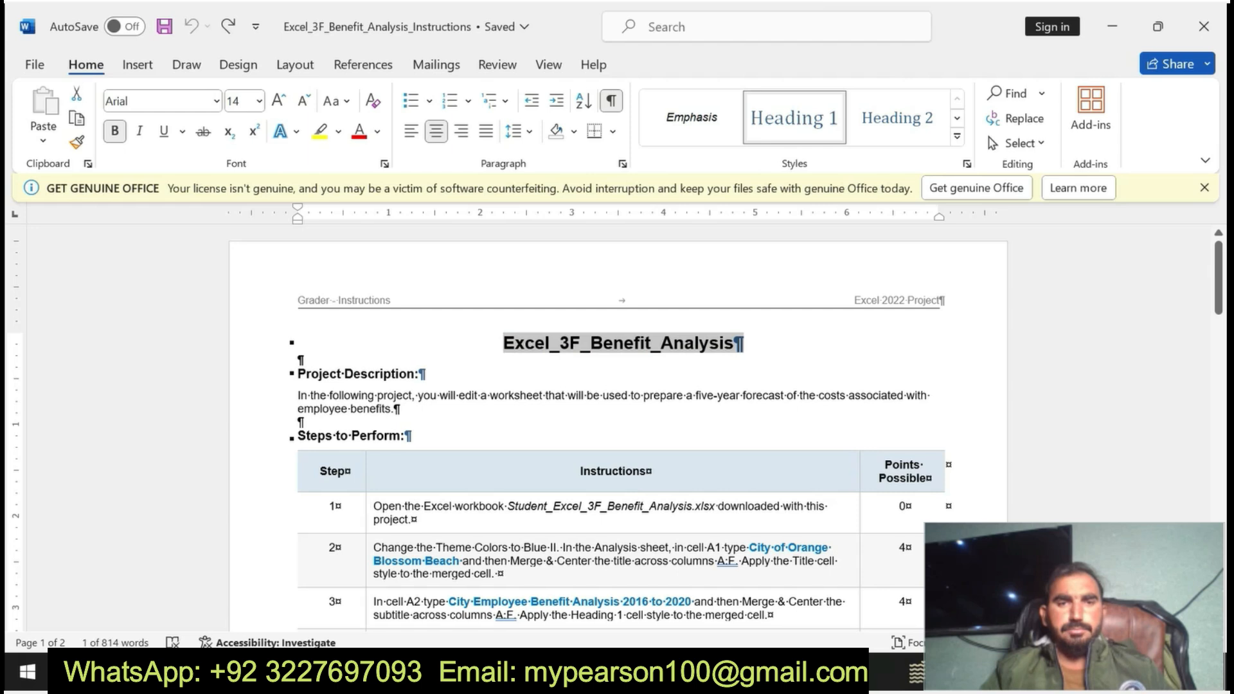
- Bold the step 1 instruction about opening the Excel workbook and highlight it in yellow
{"action": "left_click", "coordinate": [371, 507]}
{"action": "left_click", "coordinate": [422, 487]}
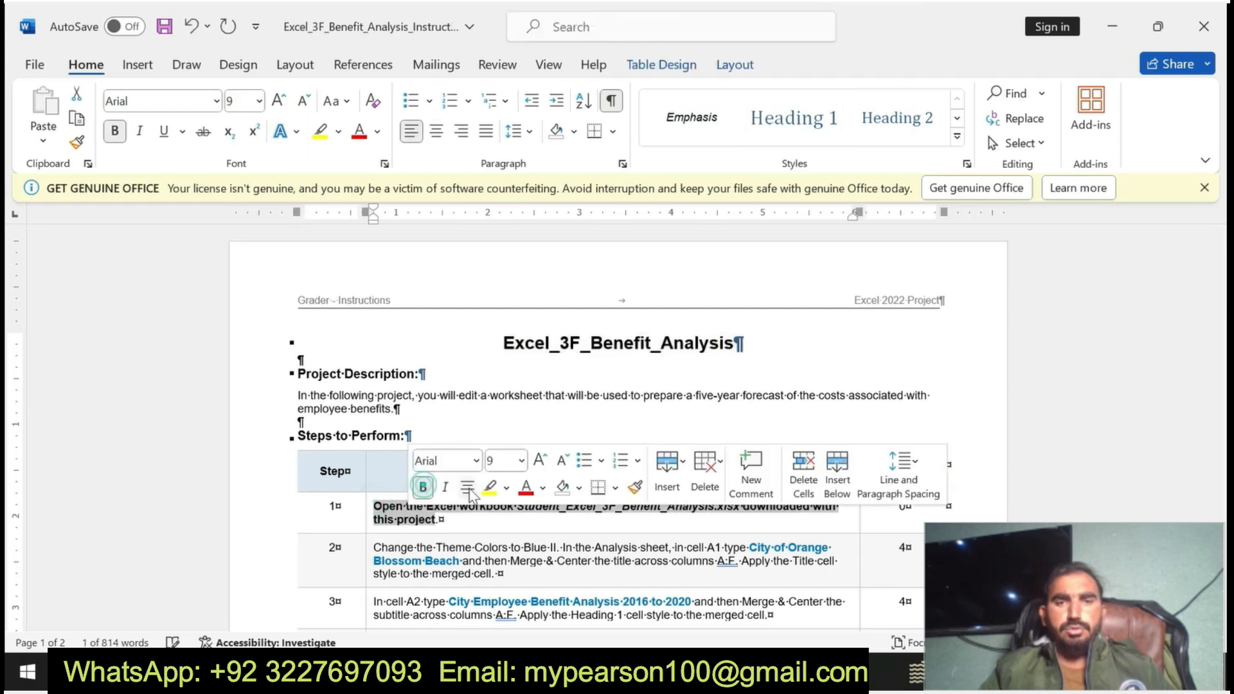
{"action": "left_click", "coordinate": [489, 487]}
{"action": "left_click", "coordinate": [372, 506]}
{"action": "left_click_drag", "start_coordinate": [371, 506], "coordinate": [443, 523]}
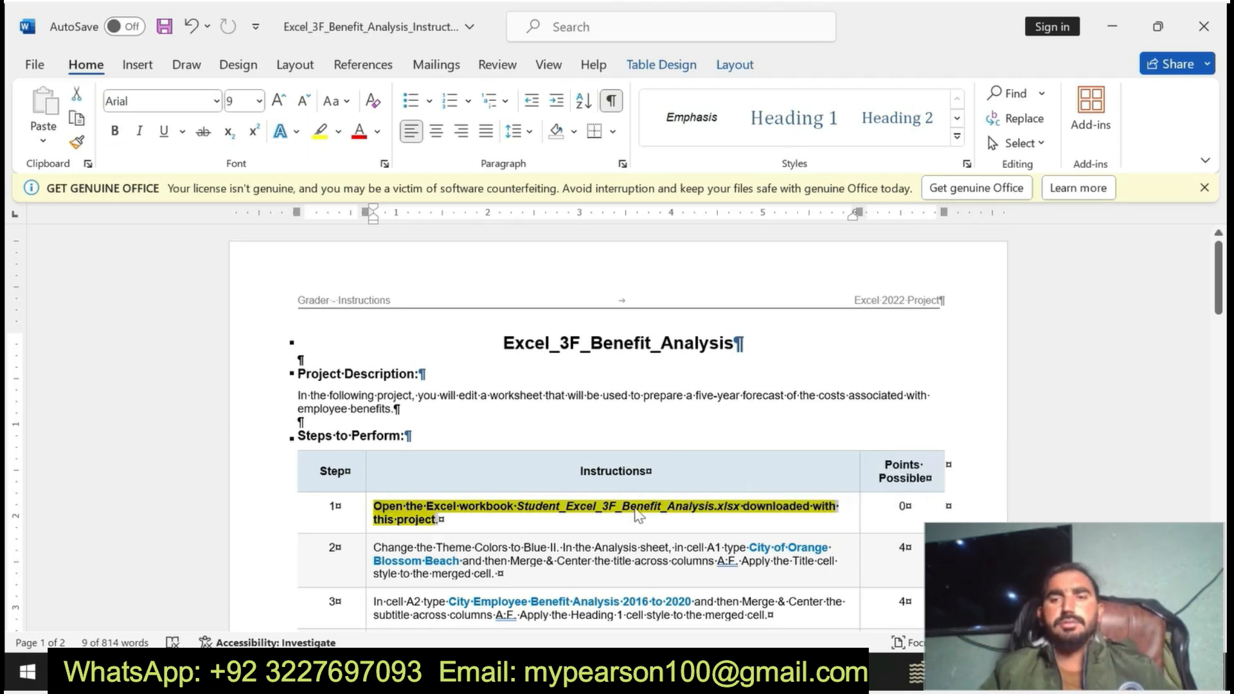
{"action": "left_click", "coordinate": [394, 519]}
{"action": "left_click_drag", "start_coordinate": [372, 506], "coordinate": [843, 521]}
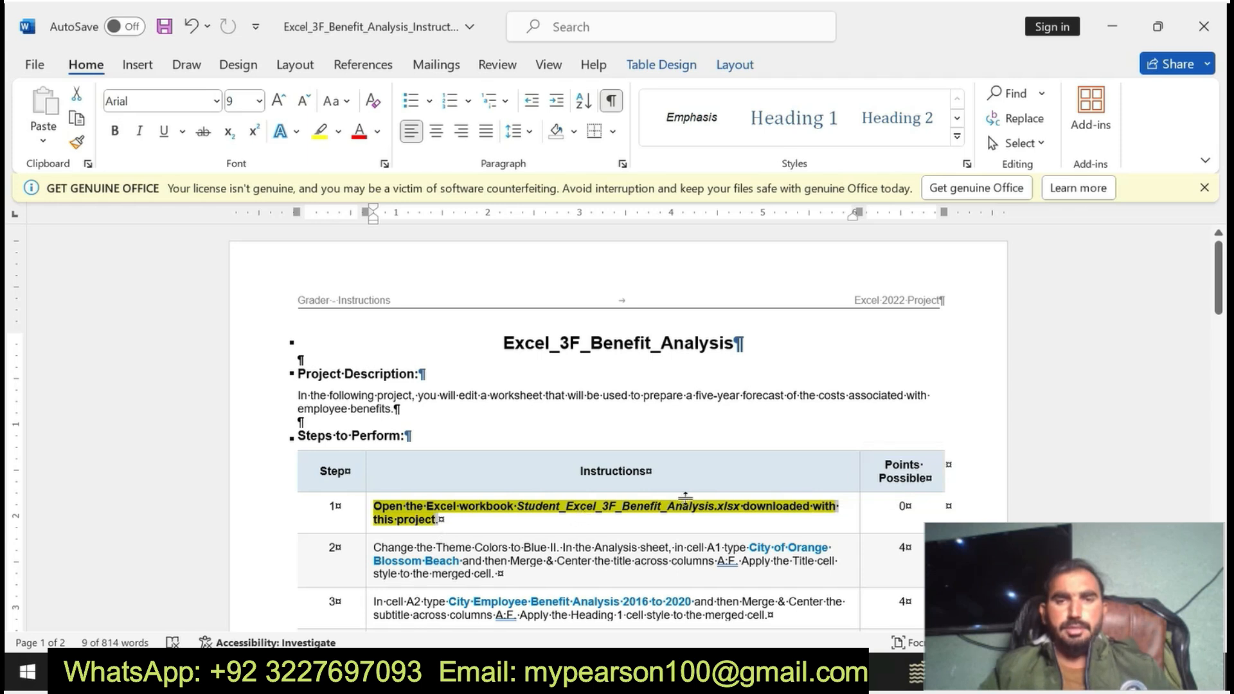
{"action": "triple_click", "coordinate": [385, 513]}
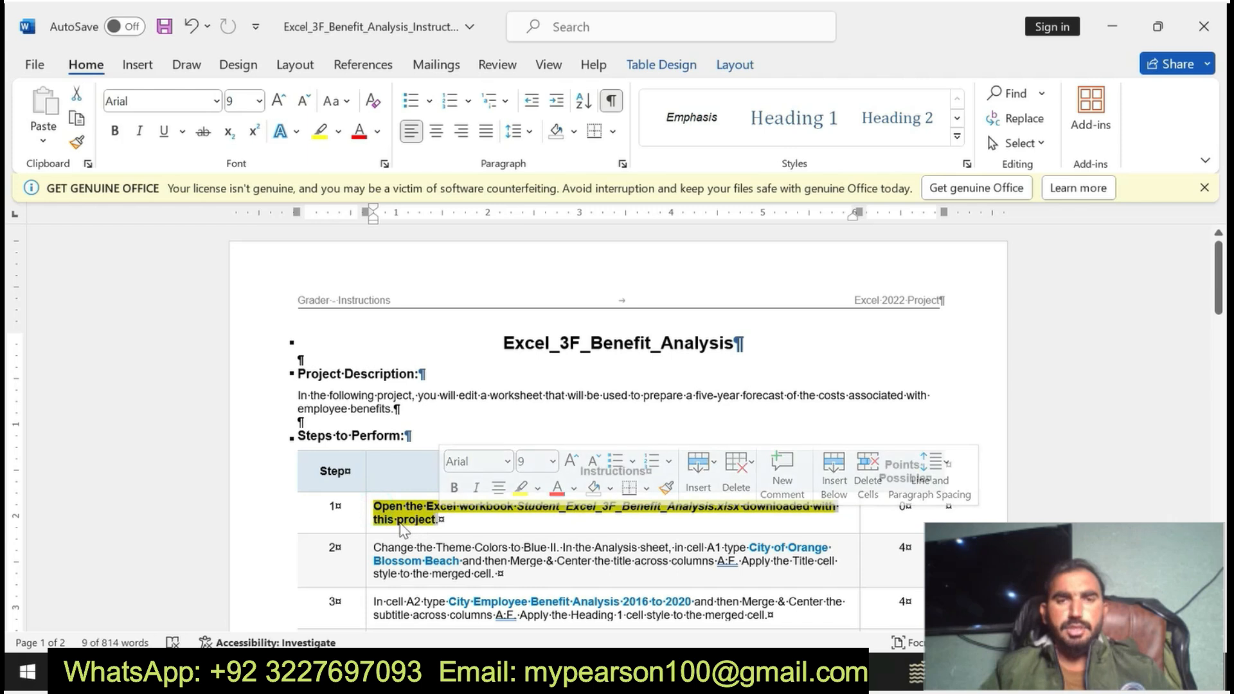
{"action": "left_click", "coordinate": [385, 519]}
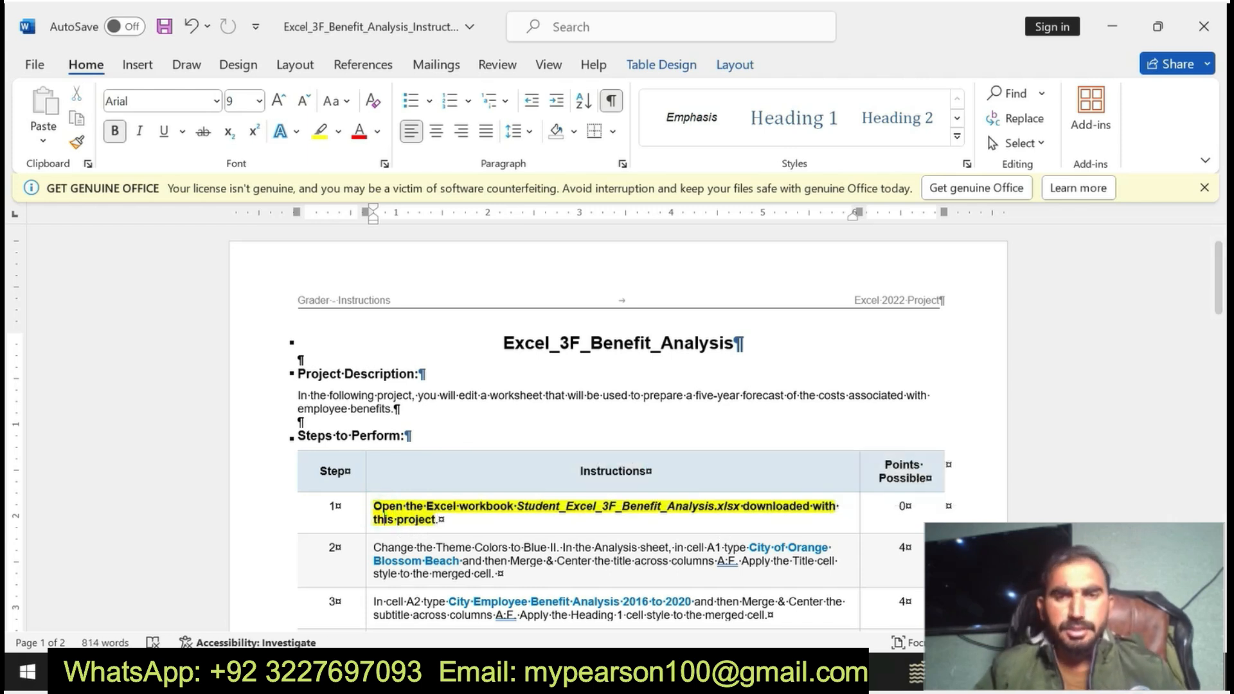
- Check the open Excel workbook, return to the Word instructions and undo the formatting on the step 1 instruction
{"action": "left_click", "coordinate": [643, 672]}
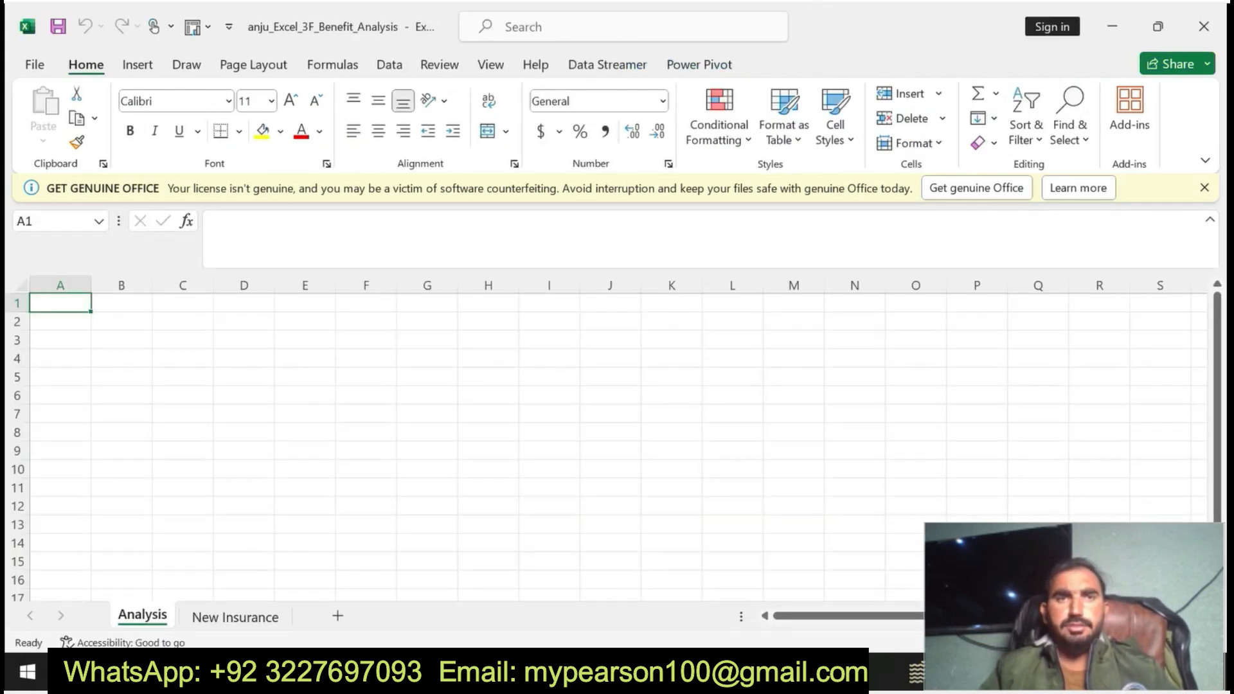
{"action": "key", "text": "alt+Tab"}
{"action": "key", "text": "ctrl+z"}
{"action": "key", "text": "ctrl+z"}
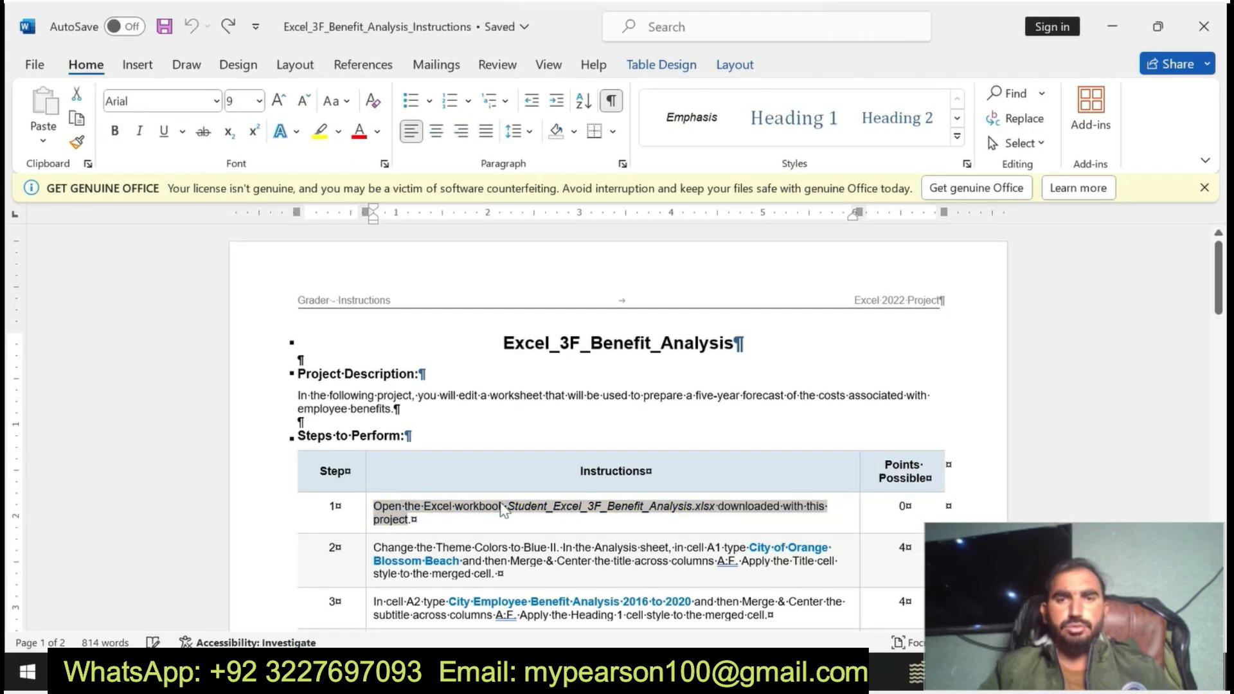
- Bold and yellow-highlight the opening of step 2, from "Change the Theme Colors" through "in cell A1"
{"action": "left_click_drag", "start_coordinate": [375, 548], "coordinate": [686, 548]}
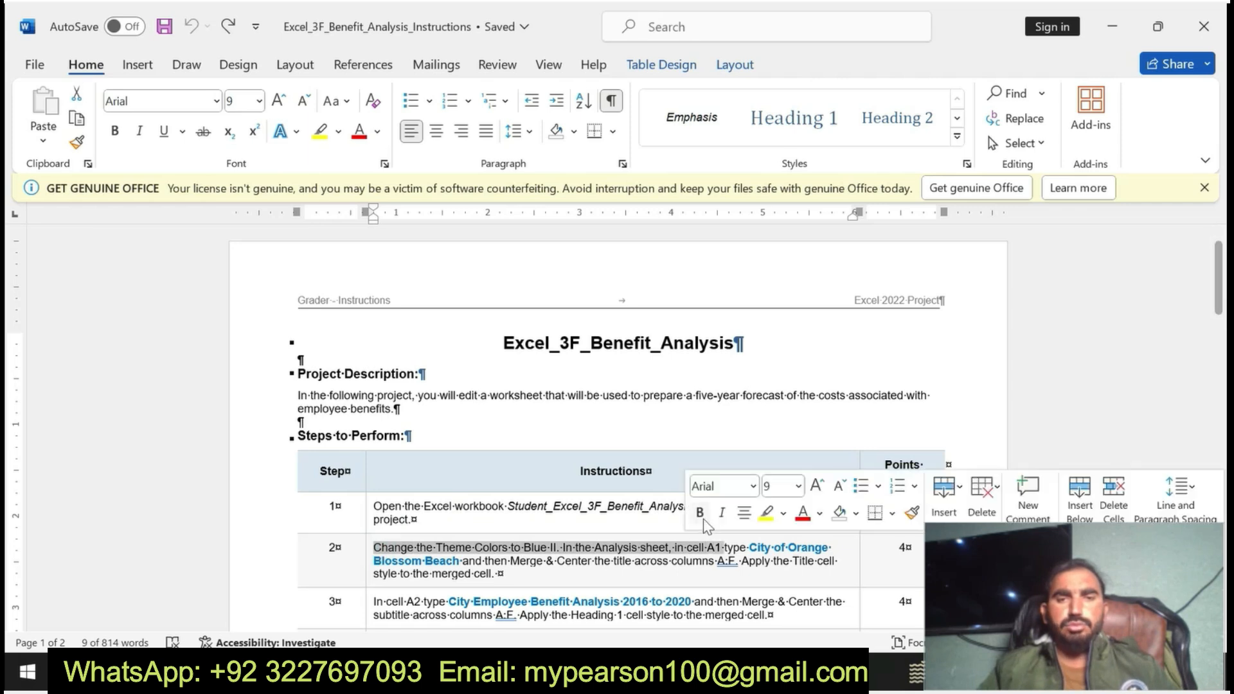
{"action": "left_click", "coordinate": [700, 512]}
{"action": "left_click", "coordinate": [761, 513]}
{"action": "left_click_drag", "start_coordinate": [375, 548], "coordinate": [732, 548]}
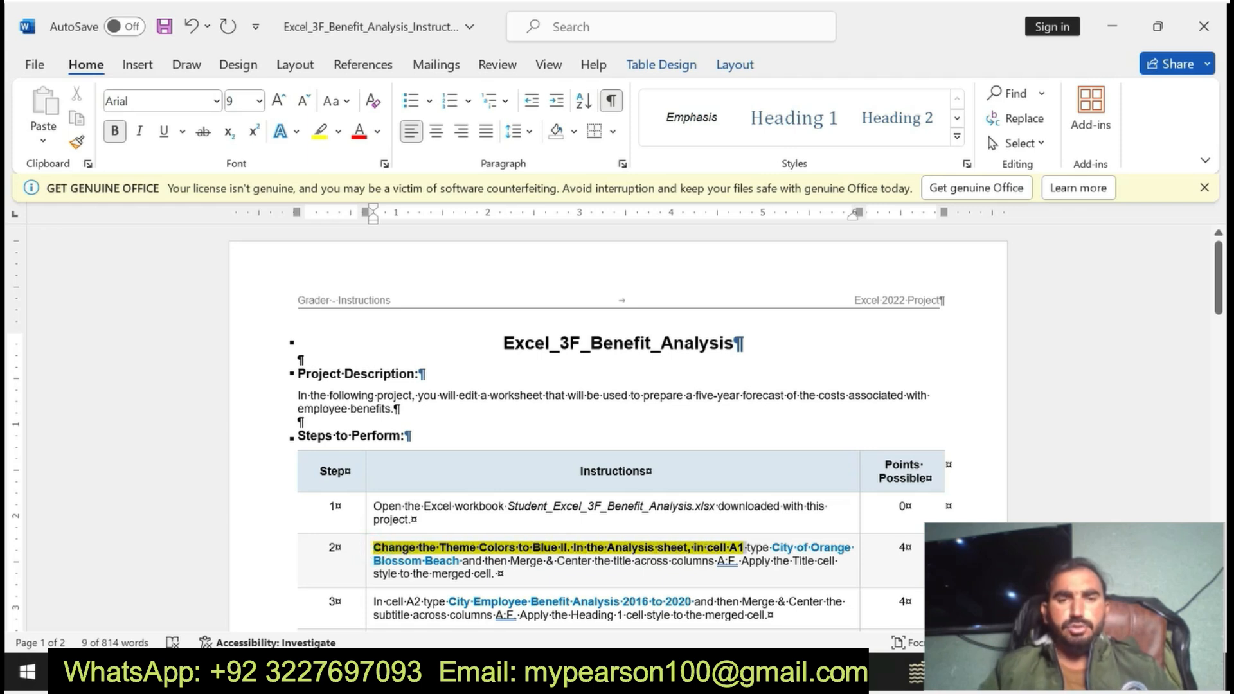
- Switch to the Excel workbook and change its theme colors to Blue II
{"action": "key", "text": "alt+Tab"}
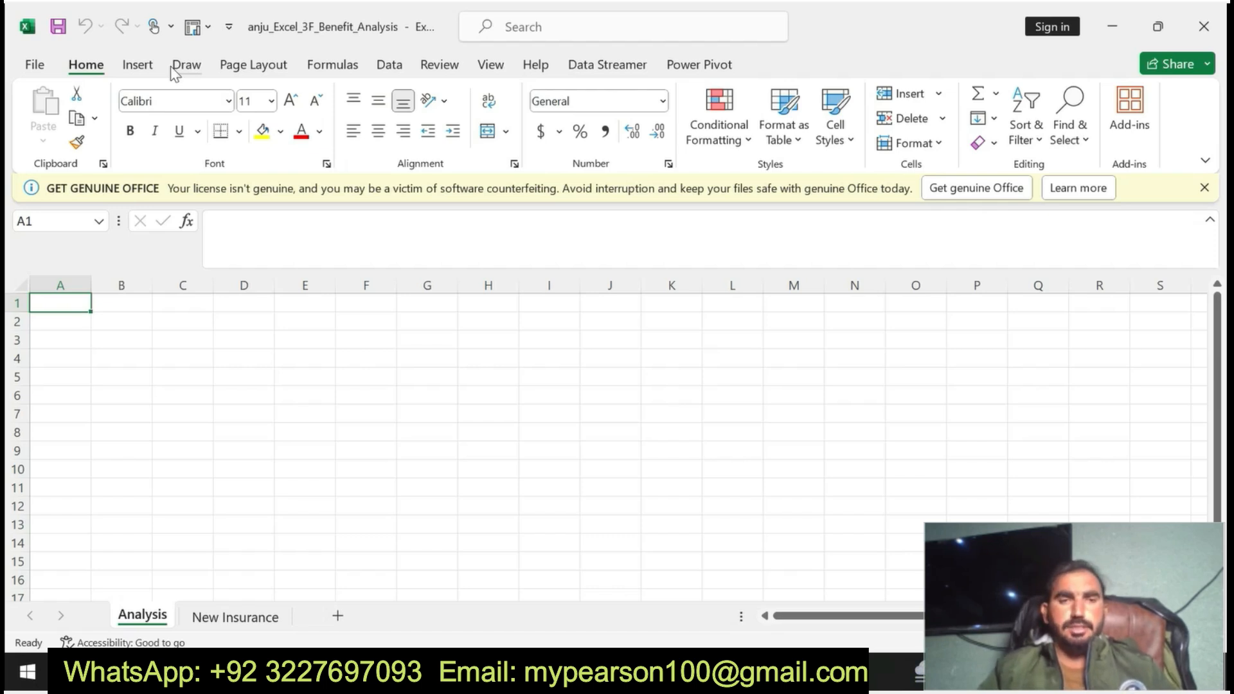
{"action": "left_click", "coordinate": [267, 64]}
{"action": "left_click", "coordinate": [130, 94]}
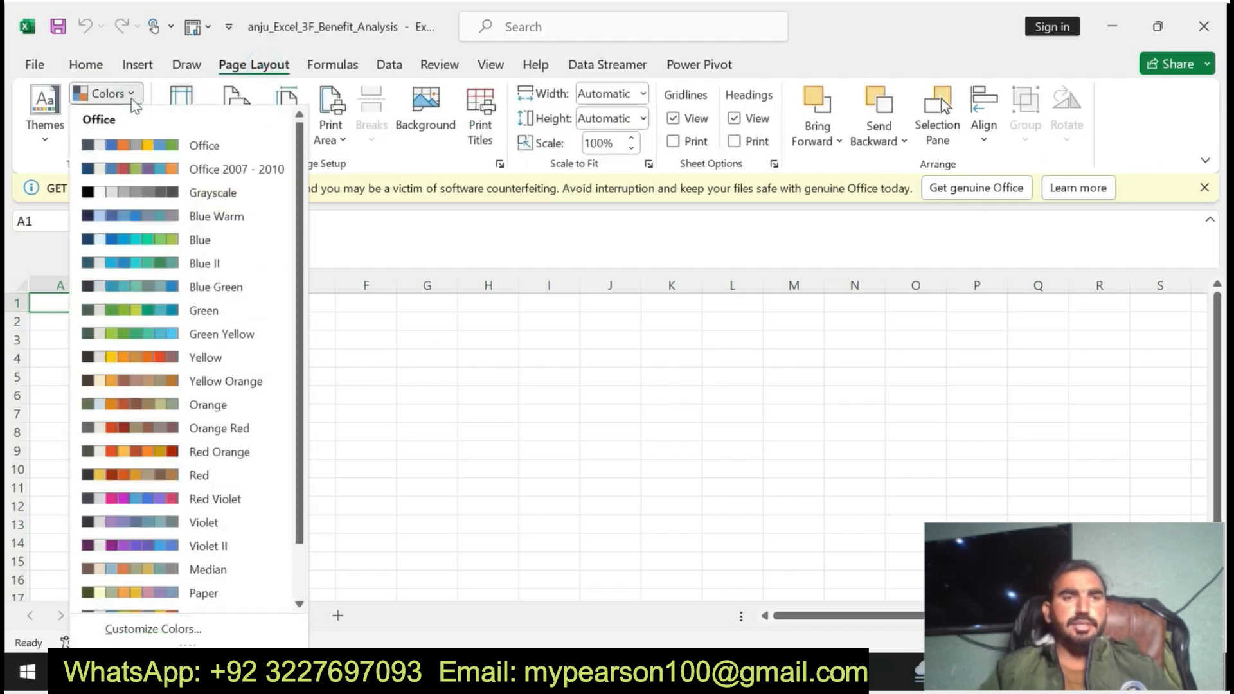
{"action": "left_click", "coordinate": [193, 263]}
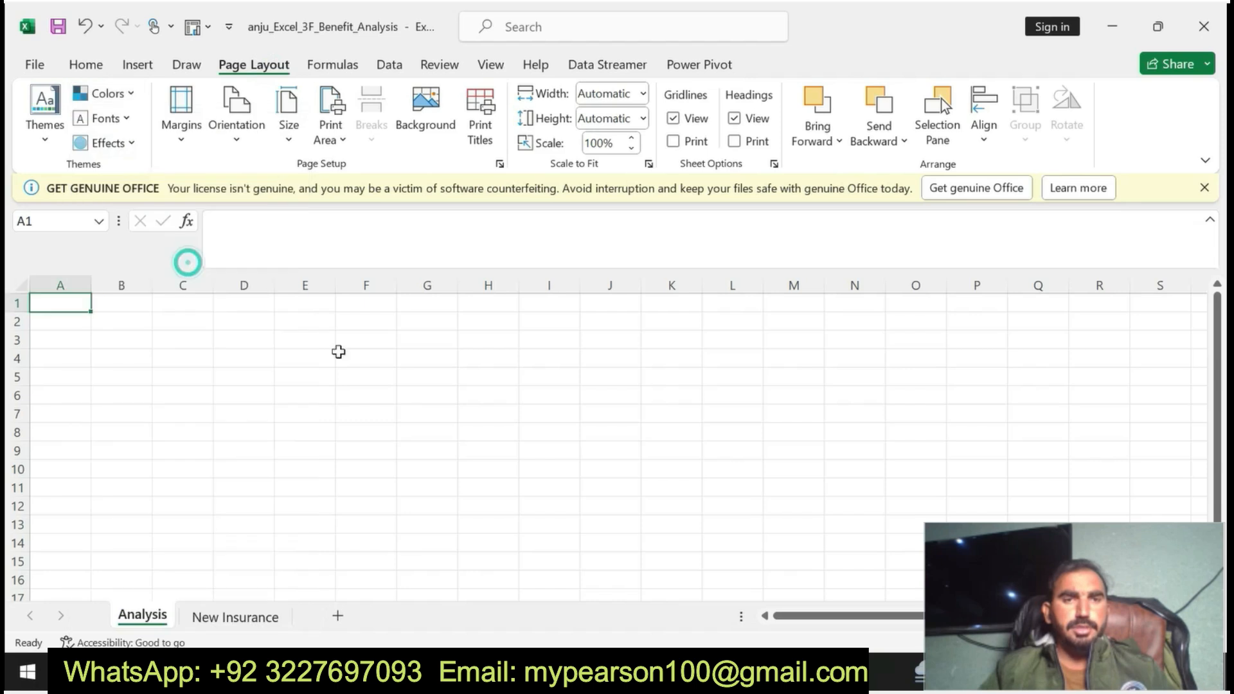
- Copy "City of Orange Blossom Beach" from step 2 of the Word instructions into cell A1 of the Analysis sheet
{"action": "key", "text": "alt+Tab"}
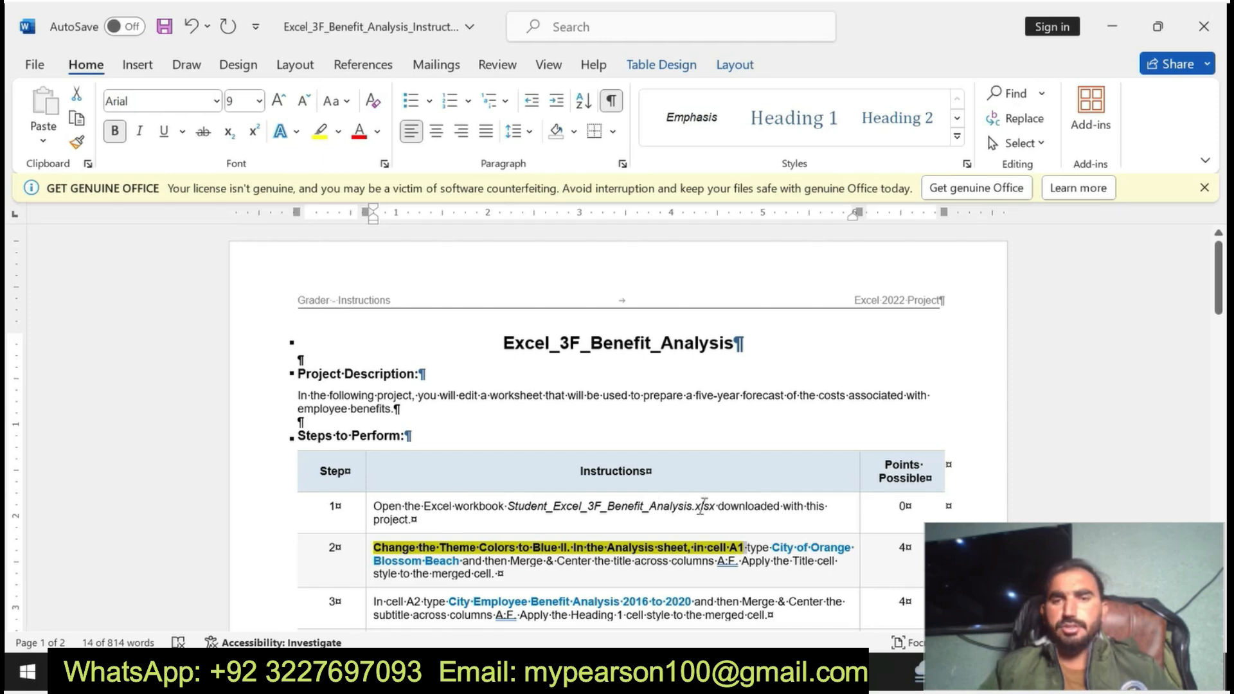
{"action": "left_click_drag", "start_coordinate": [773, 547], "coordinate": [460, 562]}
{"action": "key", "text": "ctrl+c"}
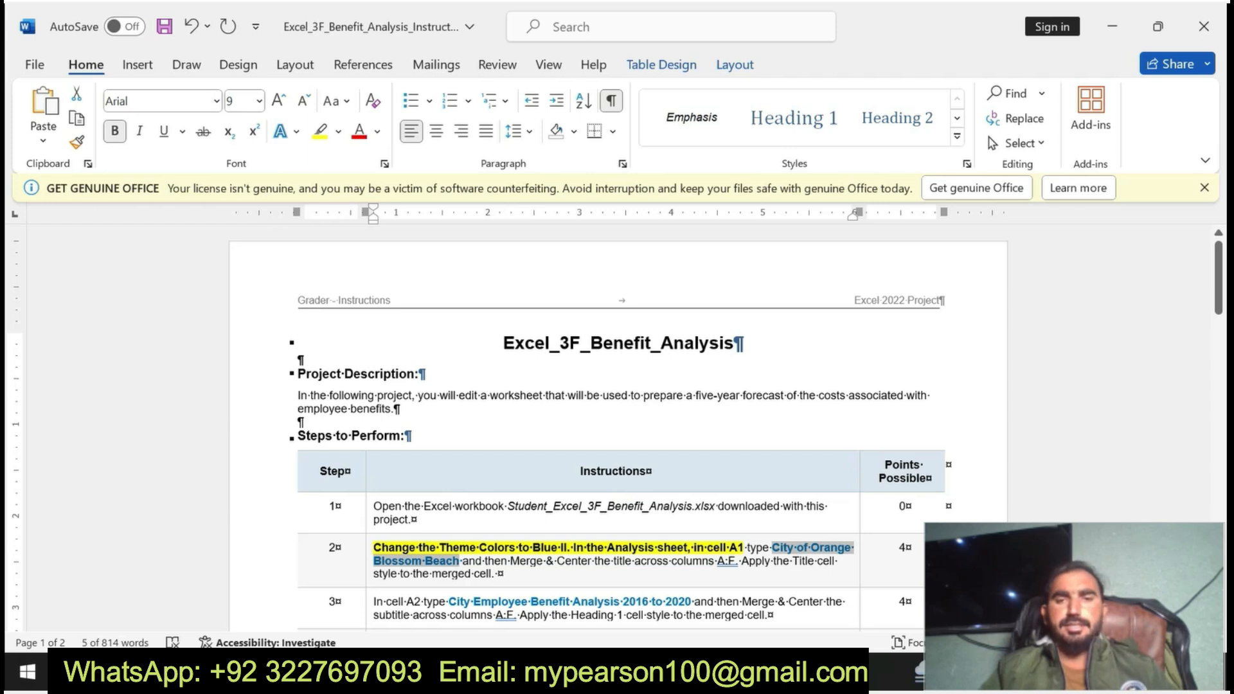
{"action": "key", "text": "alt+Tab"}
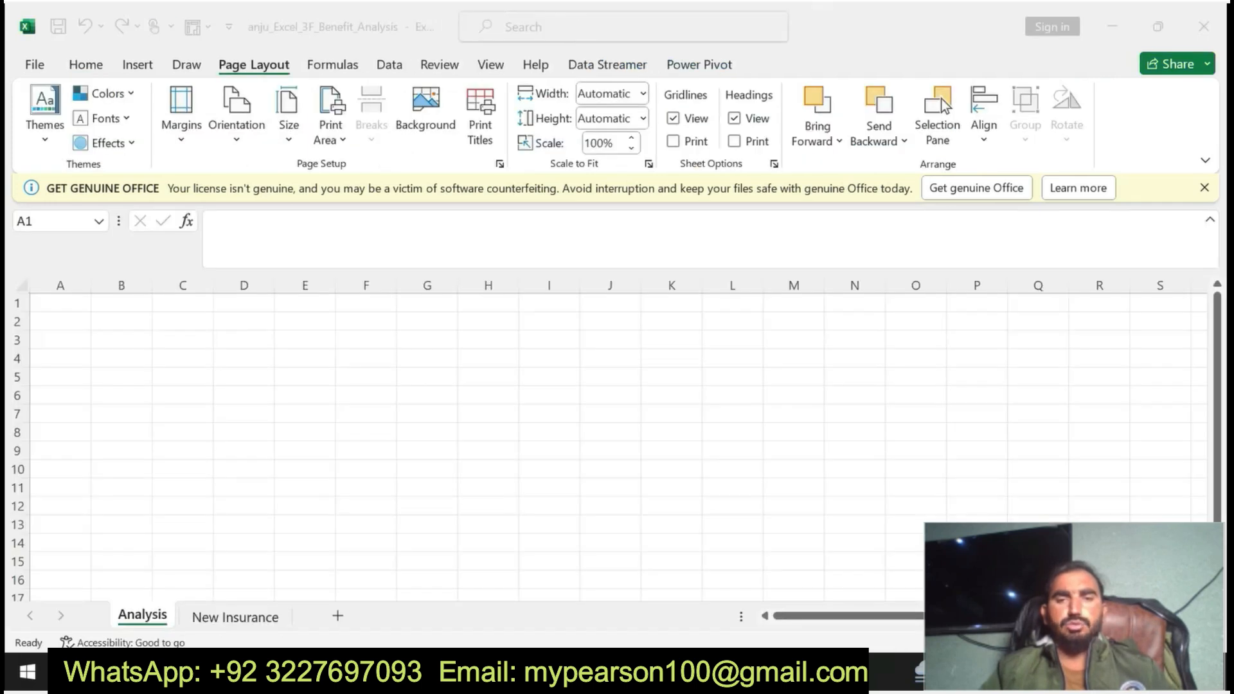
{"action": "left_click", "coordinate": [323, 241]}
{"action": "key", "text": "ctrl+v"}
{"action": "key", "text": "Return"}
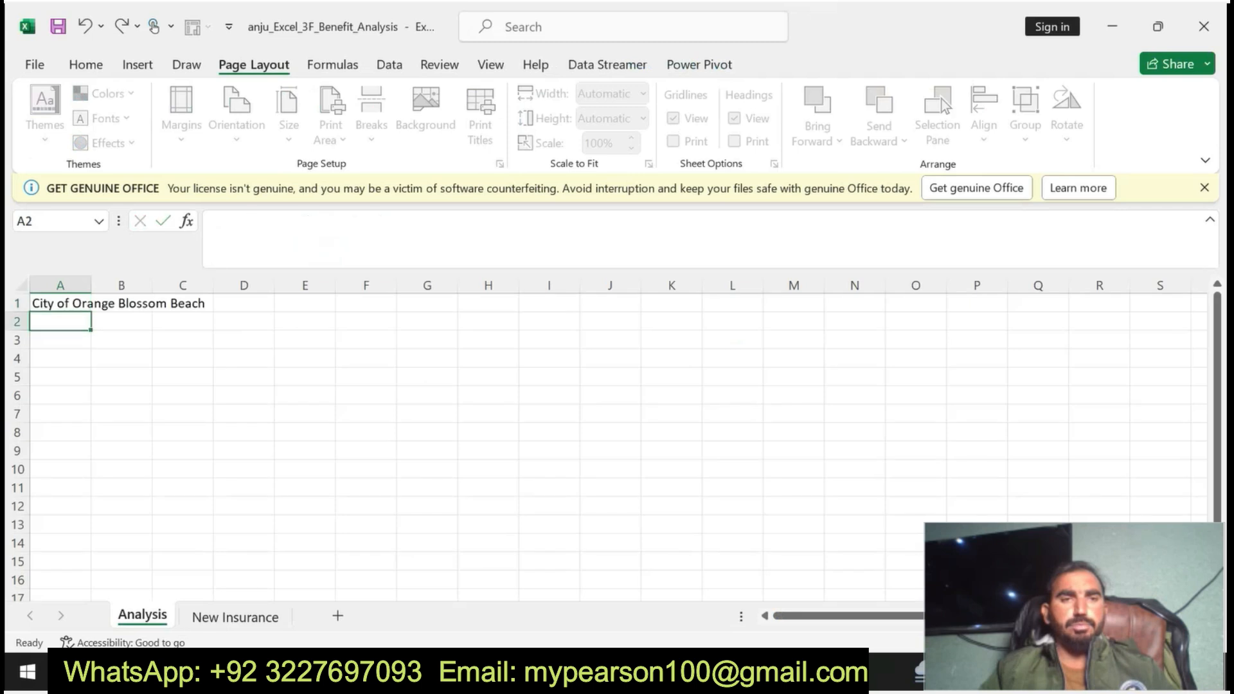
- Merge and center the title in cell A1 across columns A:F
{"action": "left_click", "coordinate": [74, 303]}
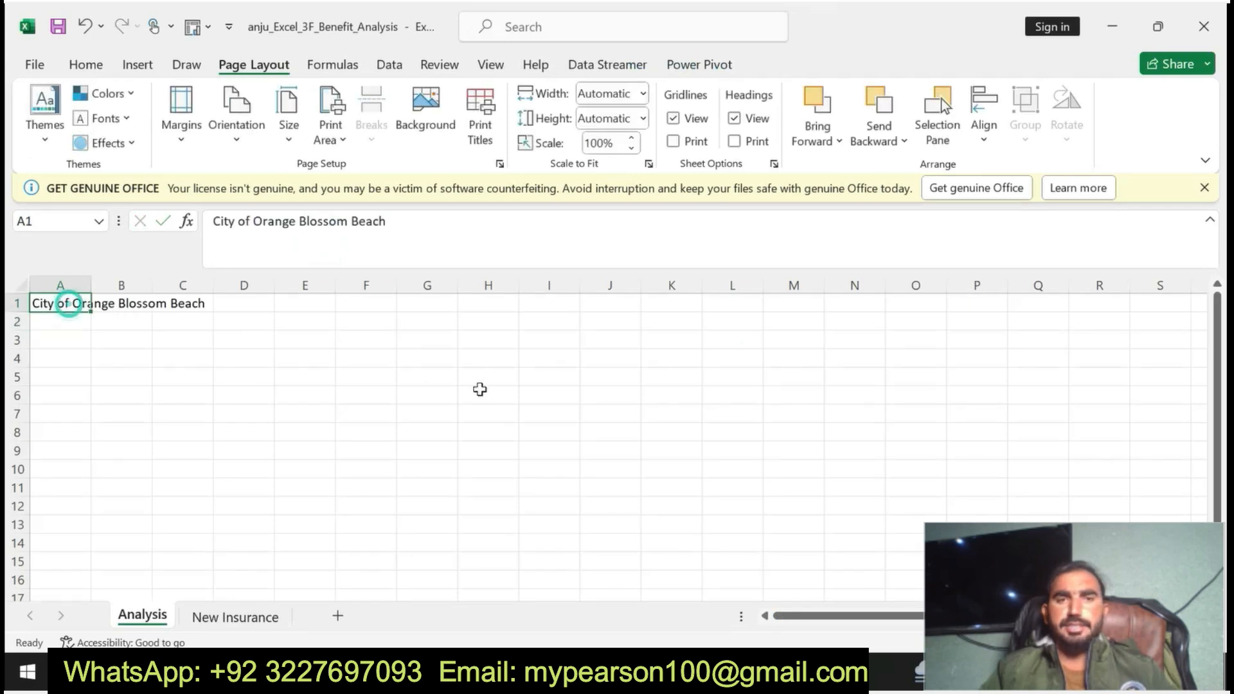
{"action": "key", "text": "alt+Tab"}
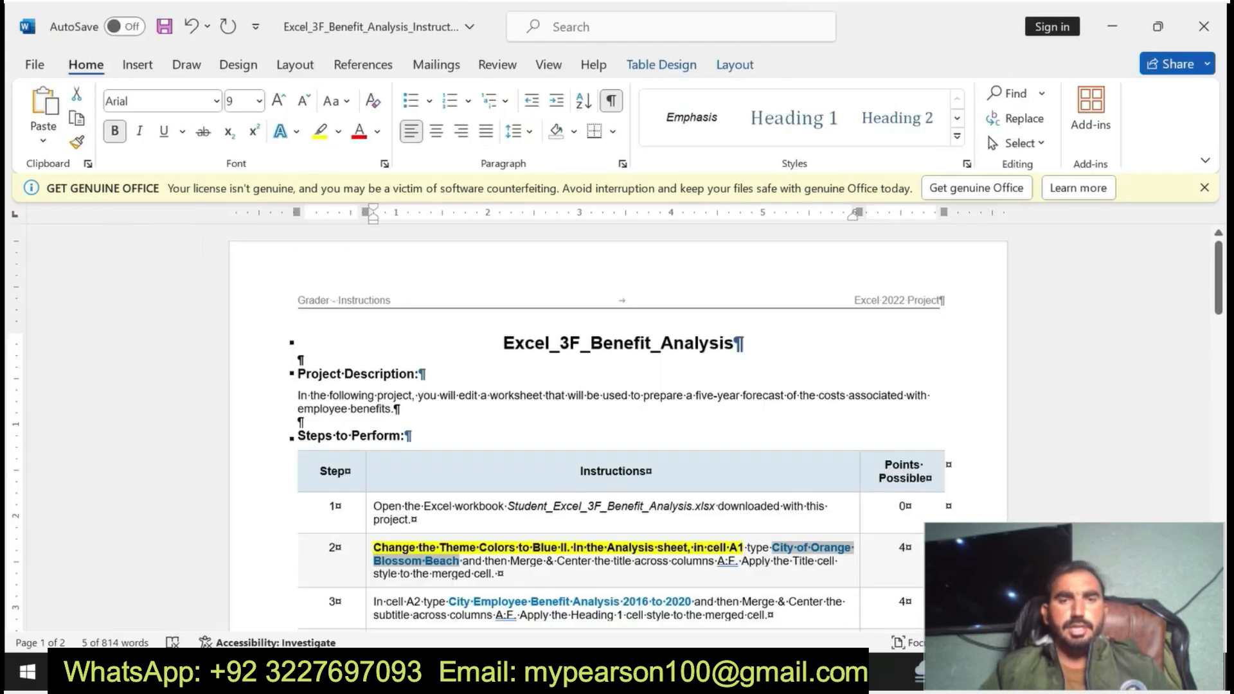
{"action": "key", "text": "alt+Tab"}
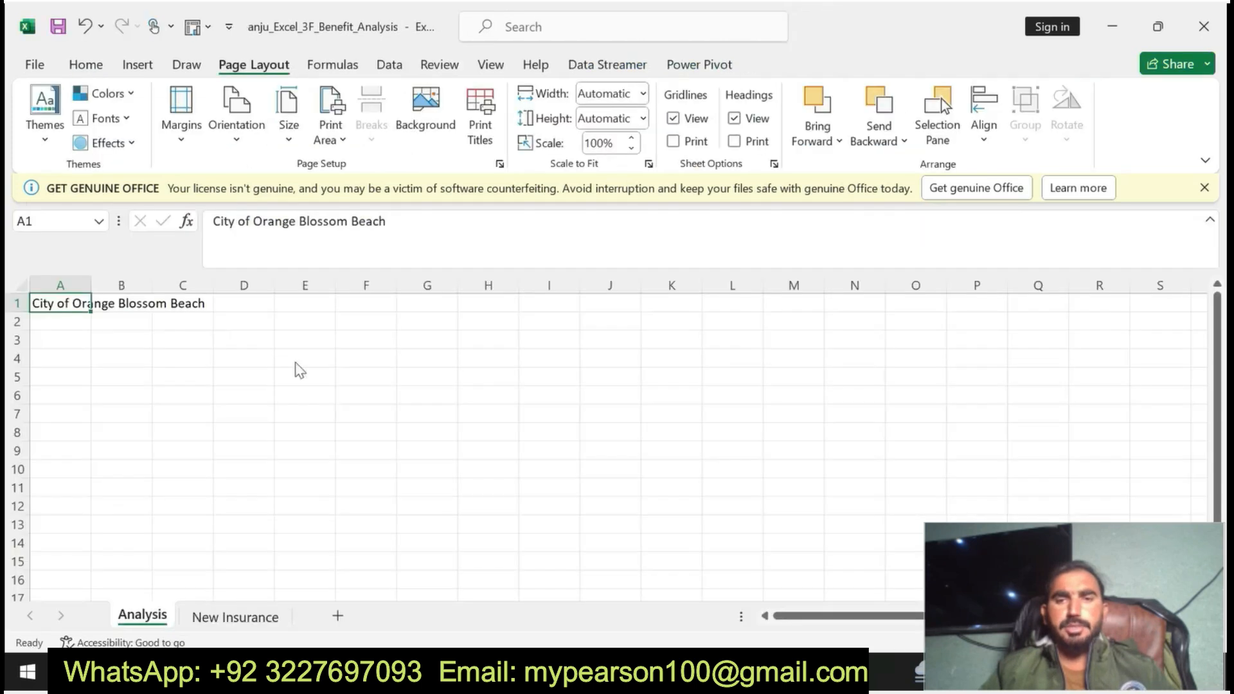
{"action": "left_click_drag", "start_coordinate": [78, 300], "coordinate": [369, 302]}
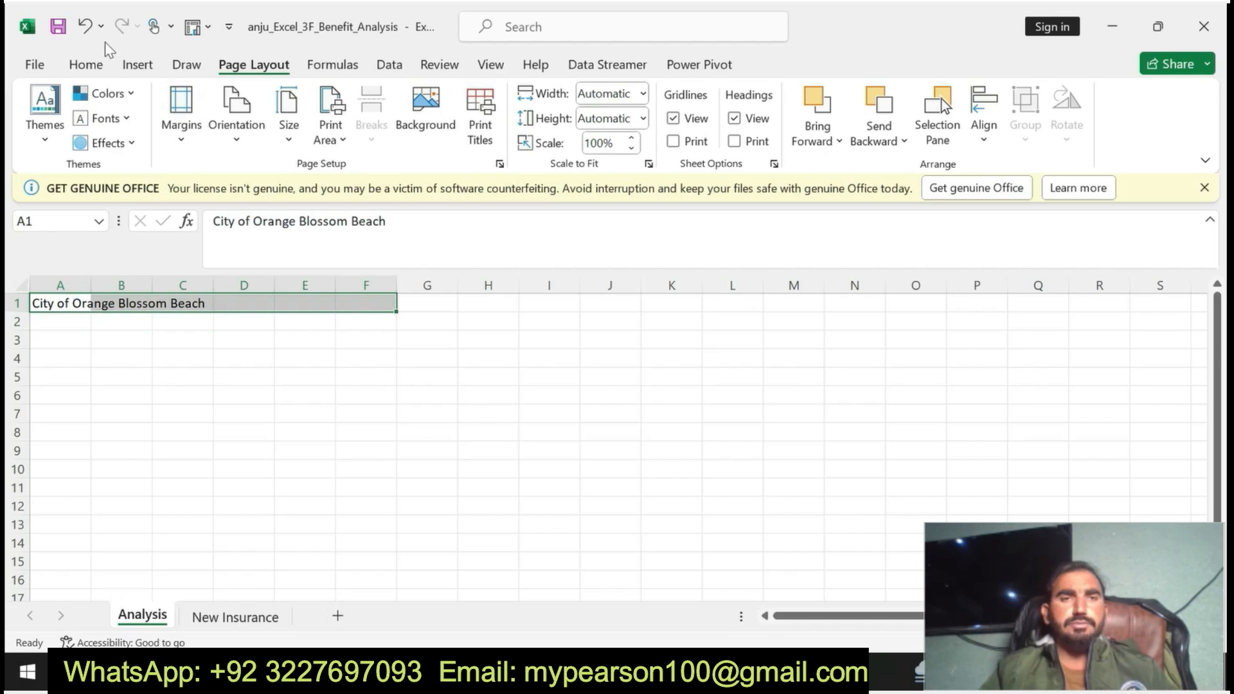
{"action": "left_click", "coordinate": [93, 66]}
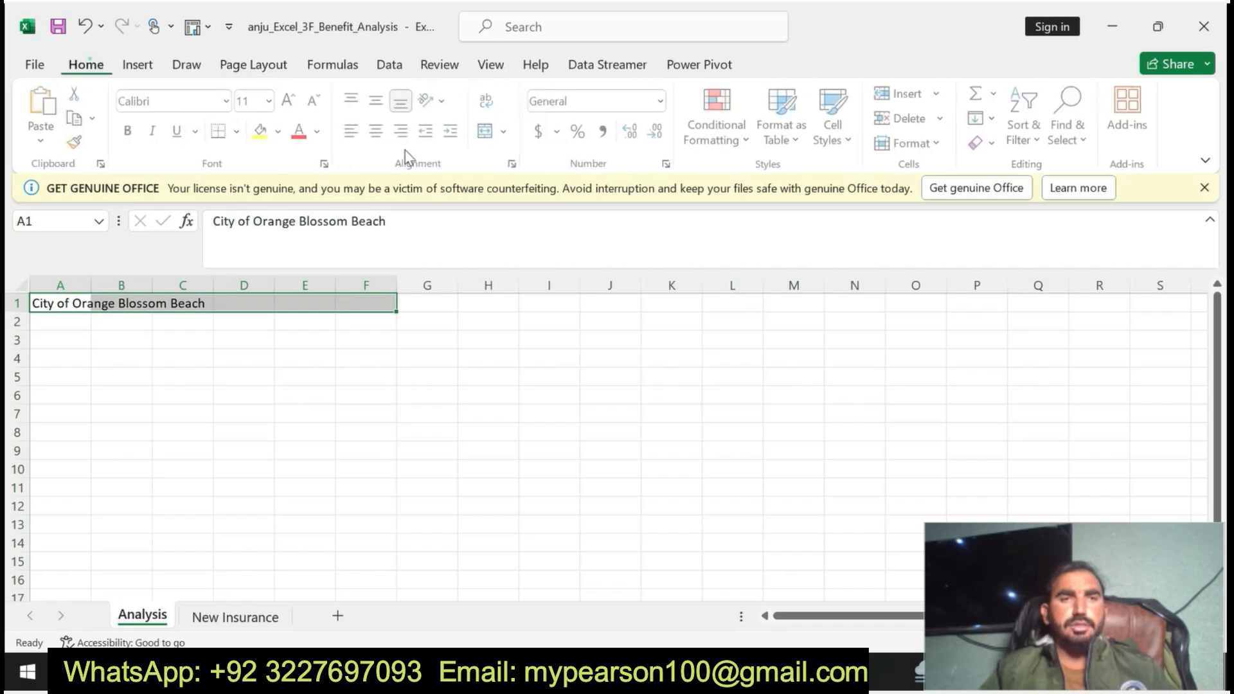
{"action": "left_click", "coordinate": [487, 131]}
- Review the rest of step 2 in Word, then apply the Title cell style to the merged cell in Excel
{"action": "left_click", "coordinate": [751, 672]}
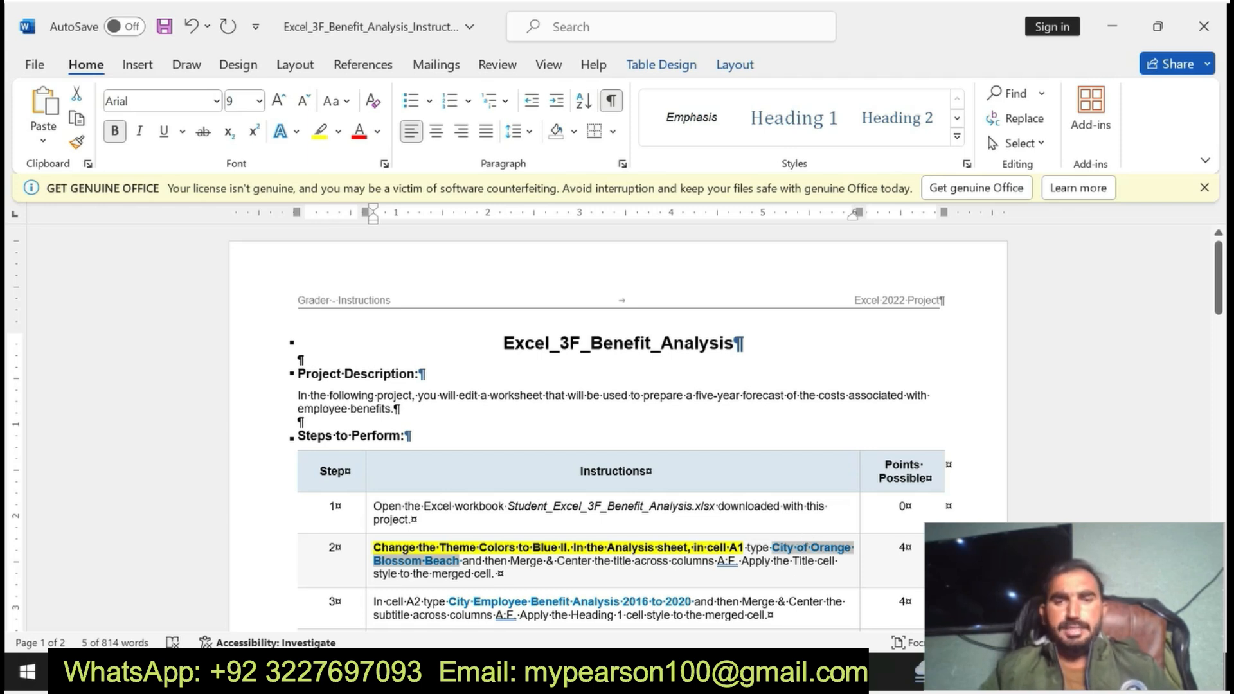
{"action": "left_click_drag", "start_coordinate": [743, 562], "coordinate": [664, 579]}
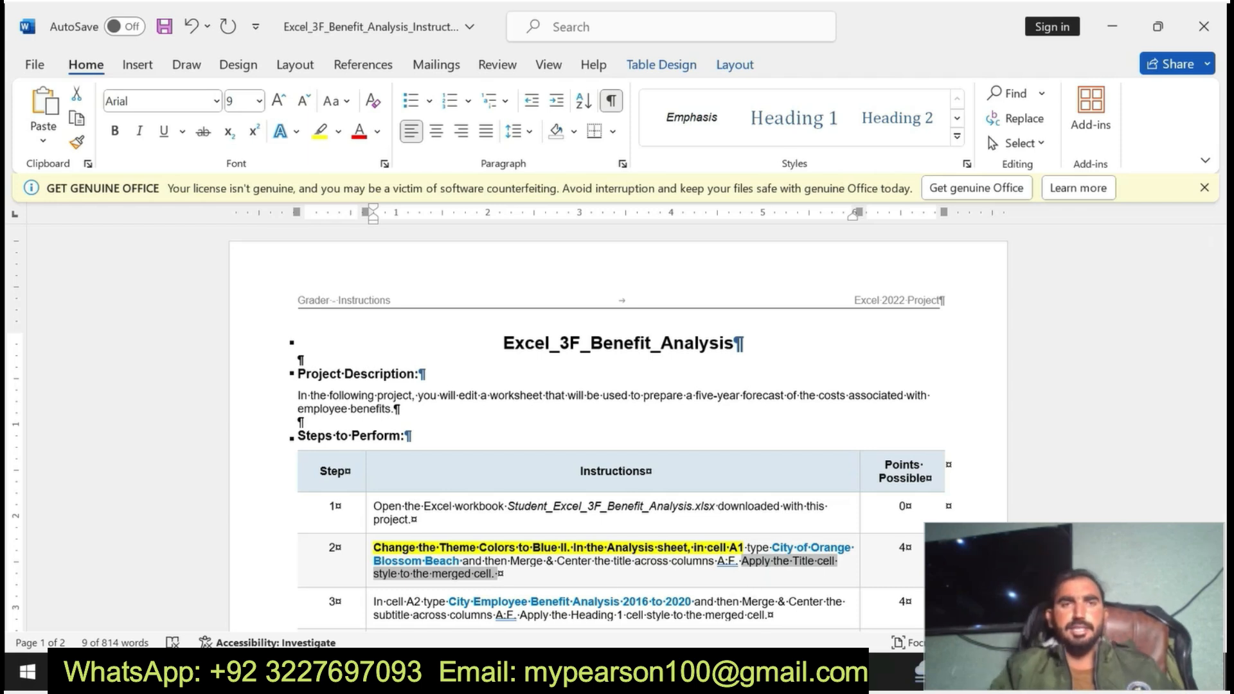
{"action": "key", "text": "alt+Tab"}
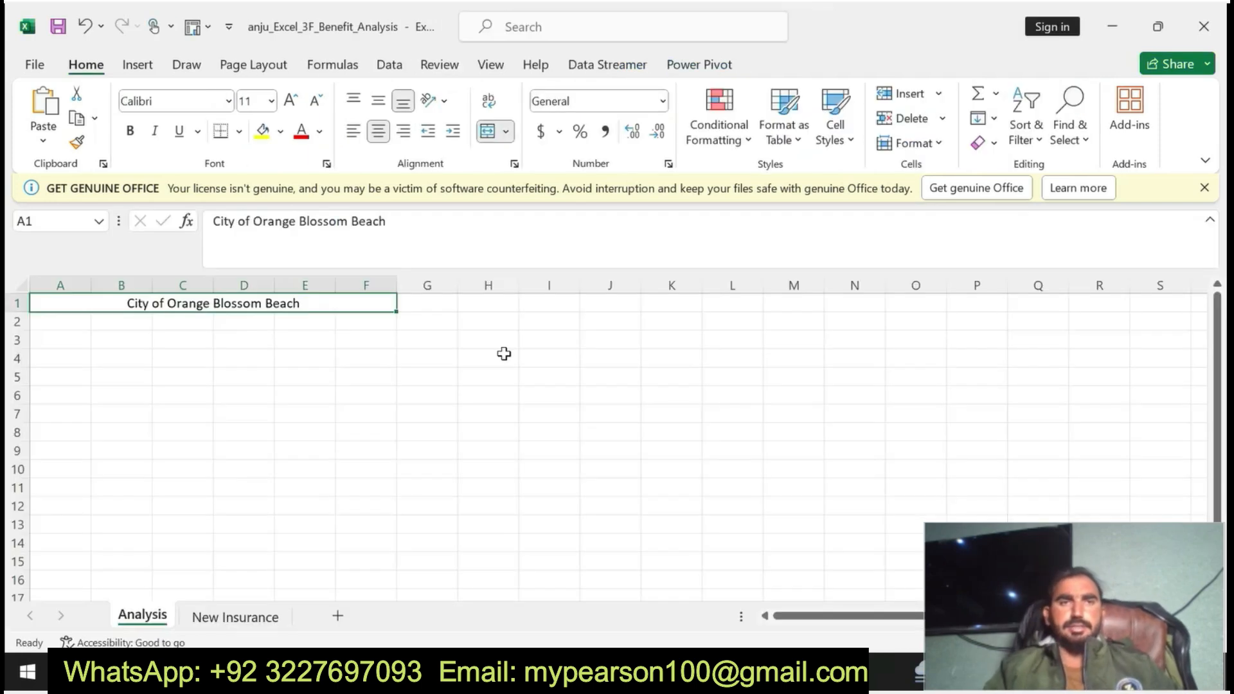
{"action": "left_click", "coordinate": [836, 128]}
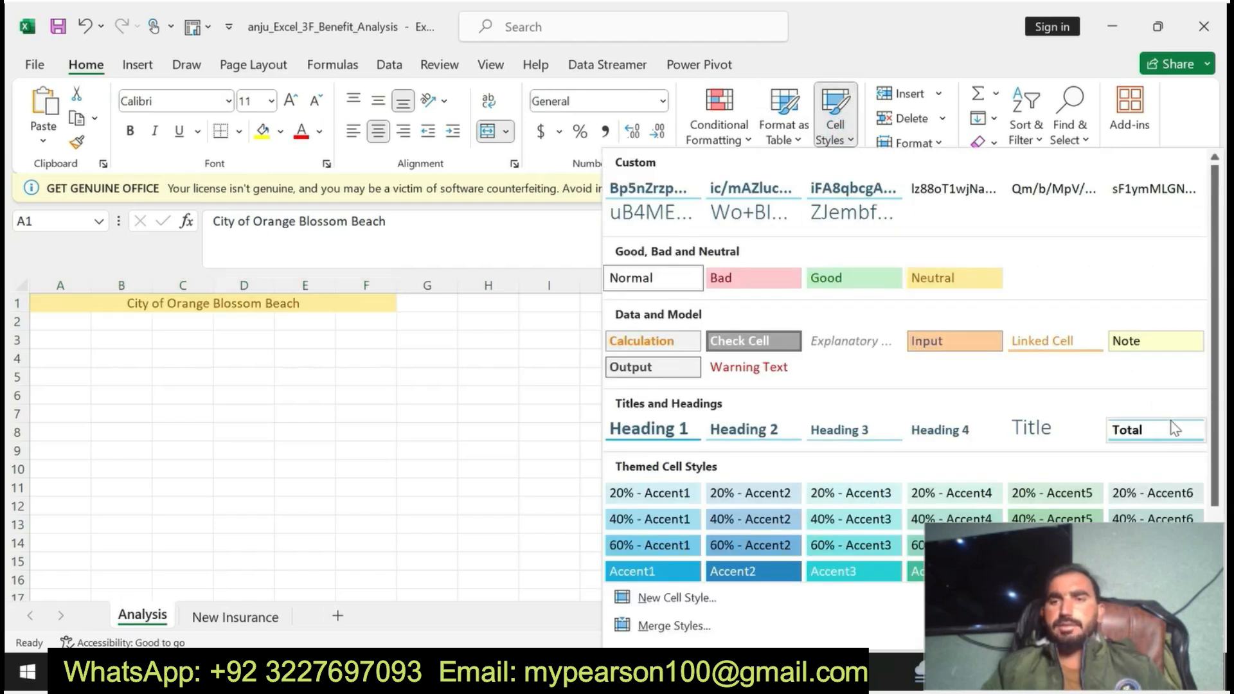
{"action": "scroll", "coordinate": [1208, 444], "scroll_direction": "down", "scroll_amount": 1}
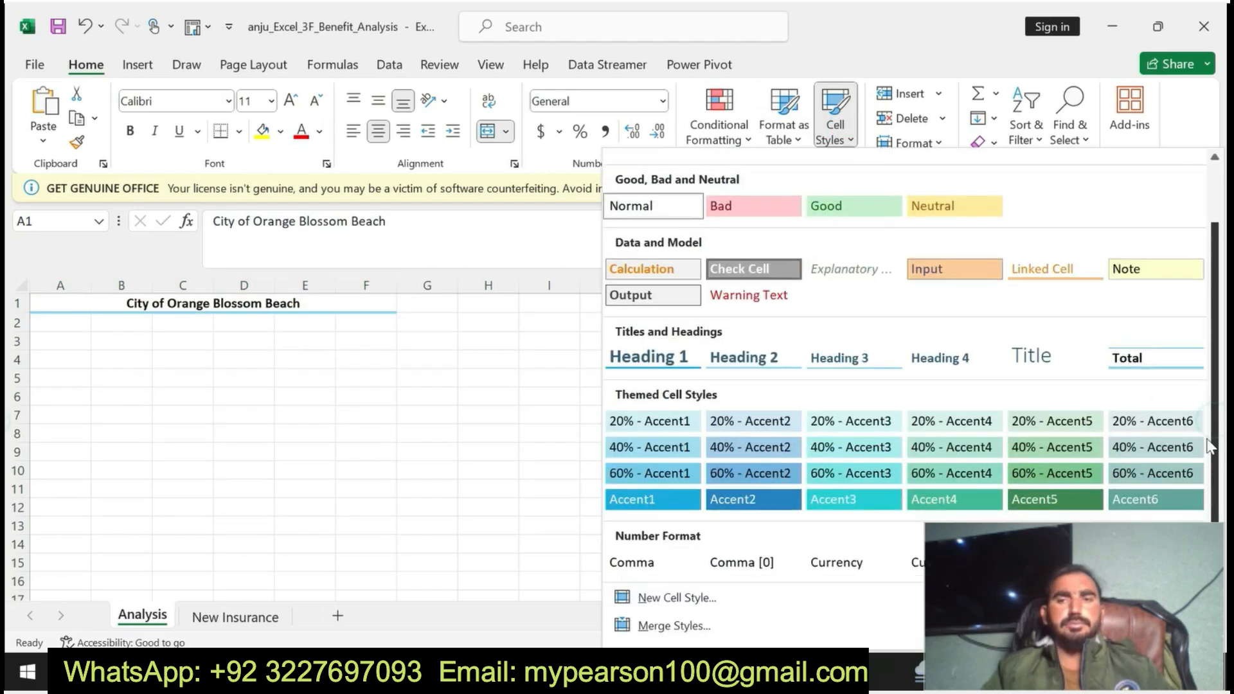
{"action": "scroll", "coordinate": [1207, 438], "scroll_direction": "up", "scroll_amount": 1}
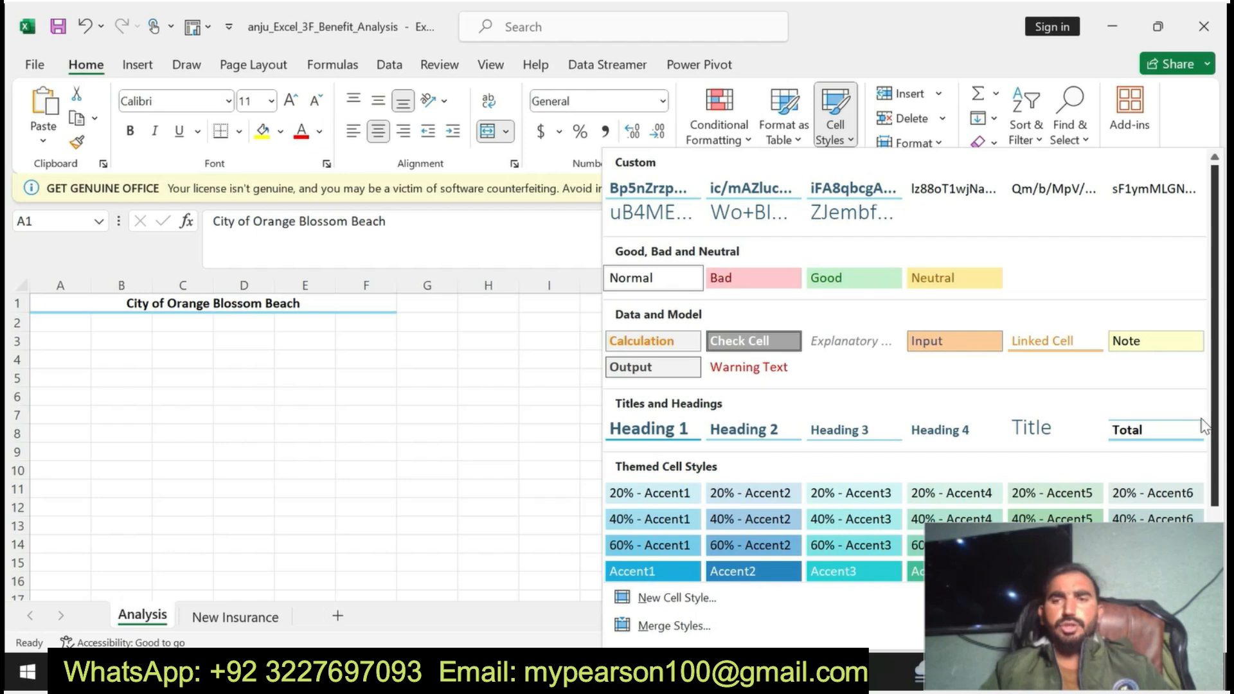
{"action": "left_click", "coordinate": [1031, 428]}
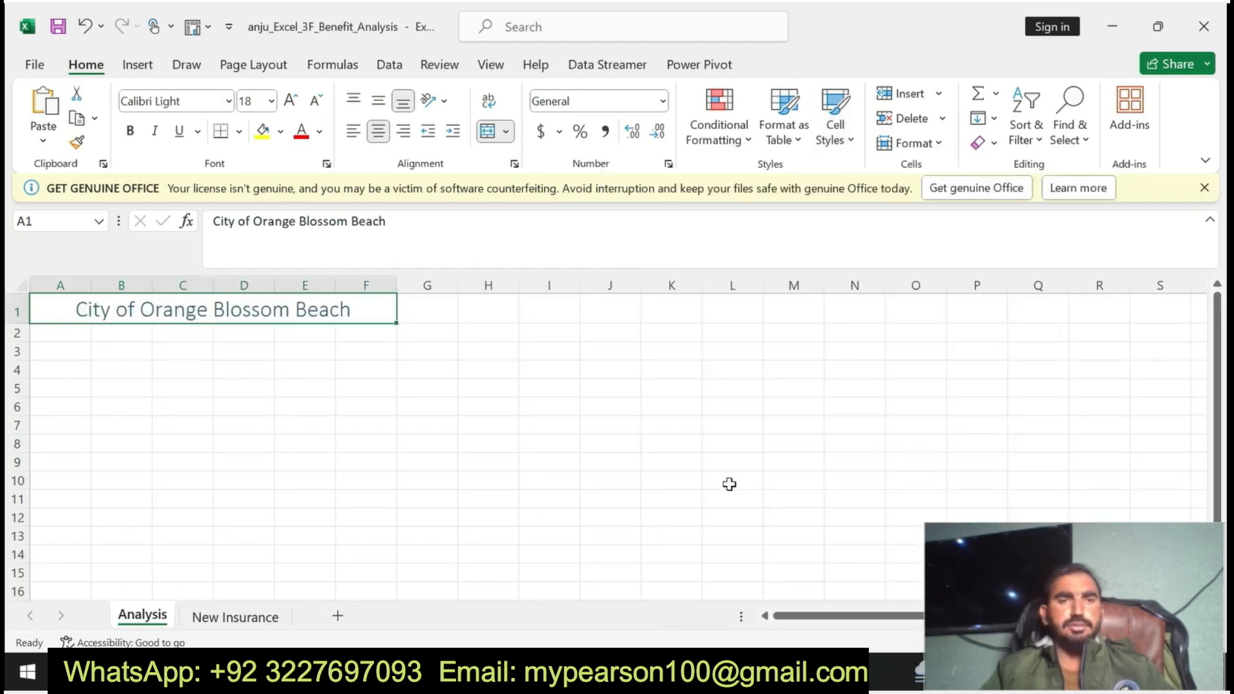
- Return to the Word instructions and undo the bold and highlight on the step 2 text
{"action": "left_click", "coordinate": [768, 672]}
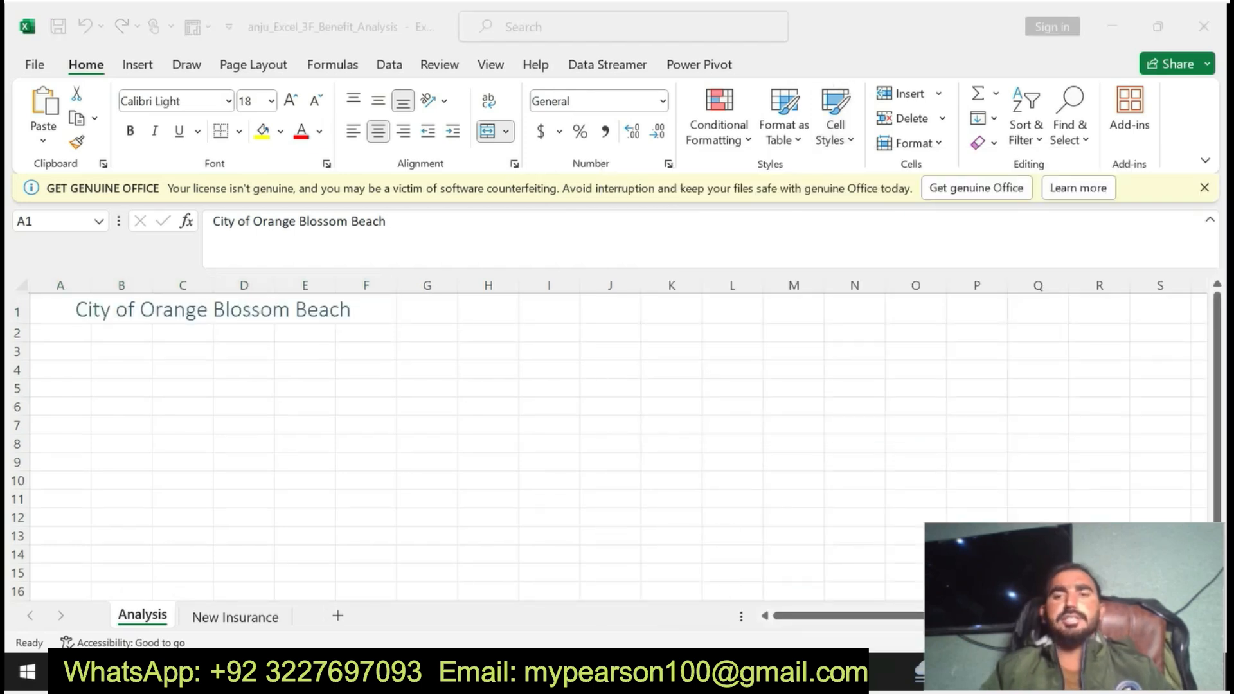
{"action": "key", "text": "ctrl+z"}
{"action": "key", "text": "ctrl+z"}
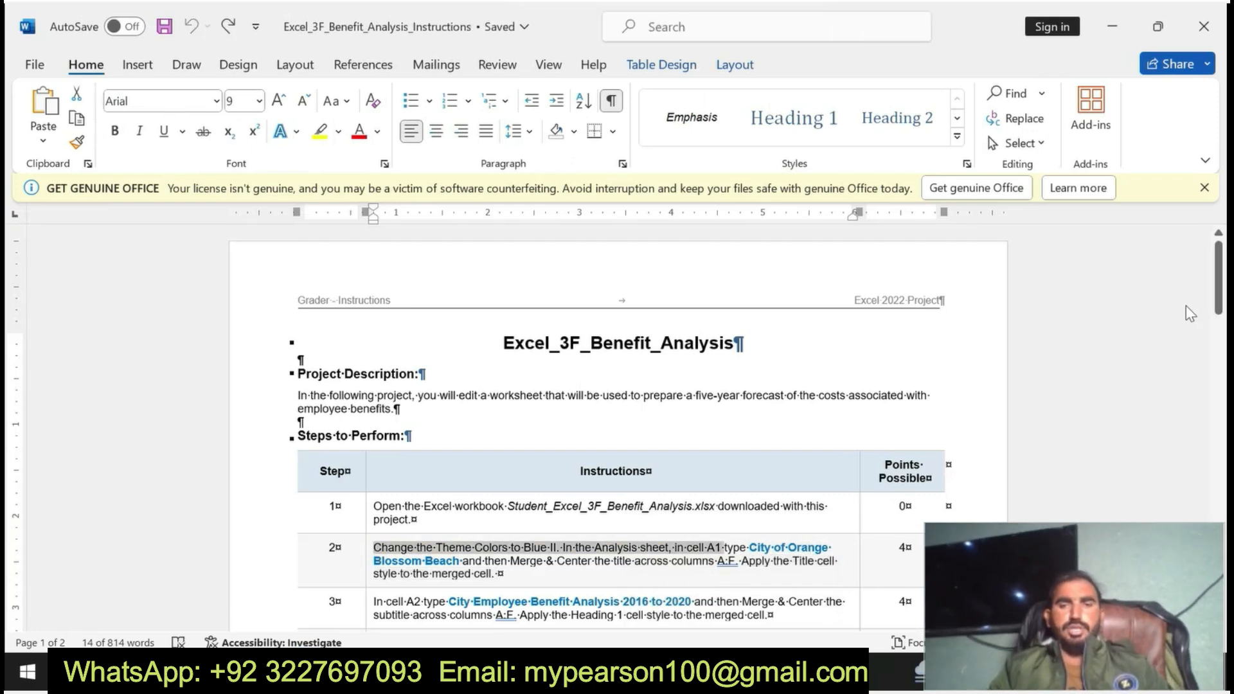
- Bold the entire step 3 instruction and highlight it in yellow
{"action": "scroll", "coordinate": [1191, 314], "scroll_direction": "down", "scroll_amount": 3}
{"action": "left_click_drag", "start_coordinate": [373, 507], "coordinate": [770, 528]}
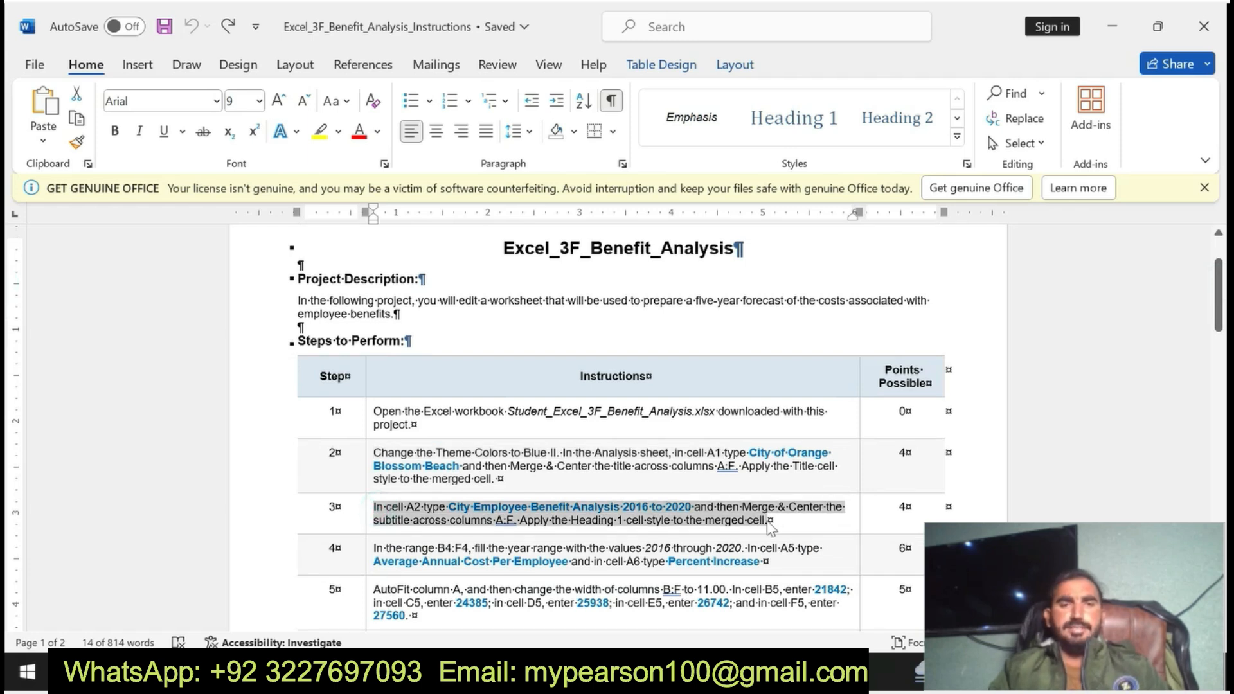
{"action": "left_click", "coordinate": [700, 488]}
{"action": "left_click", "coordinate": [765, 490]}
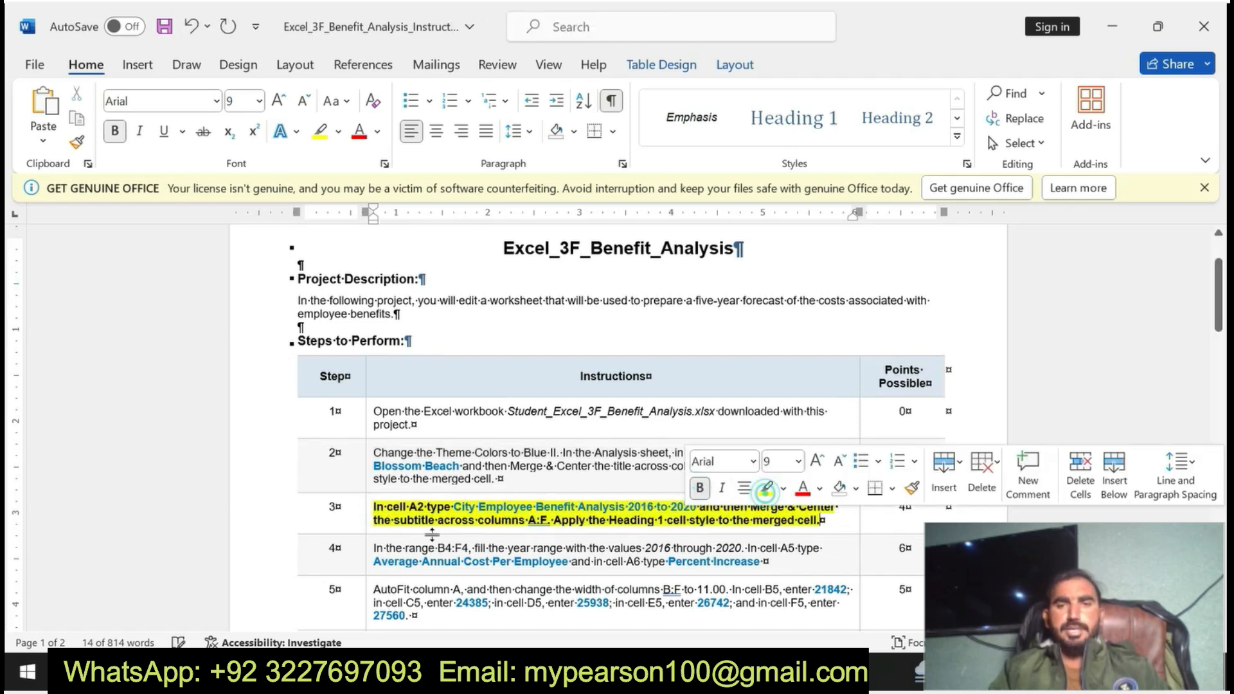
- Copy "City Employee Benefit Analysis 2016 to 2020" from the step 3 instruction in Word and enter it in cell A2 of the Excel Analysis sheet
{"action": "left_click_drag", "start_coordinate": [373, 507], "coordinate": [829, 522]}
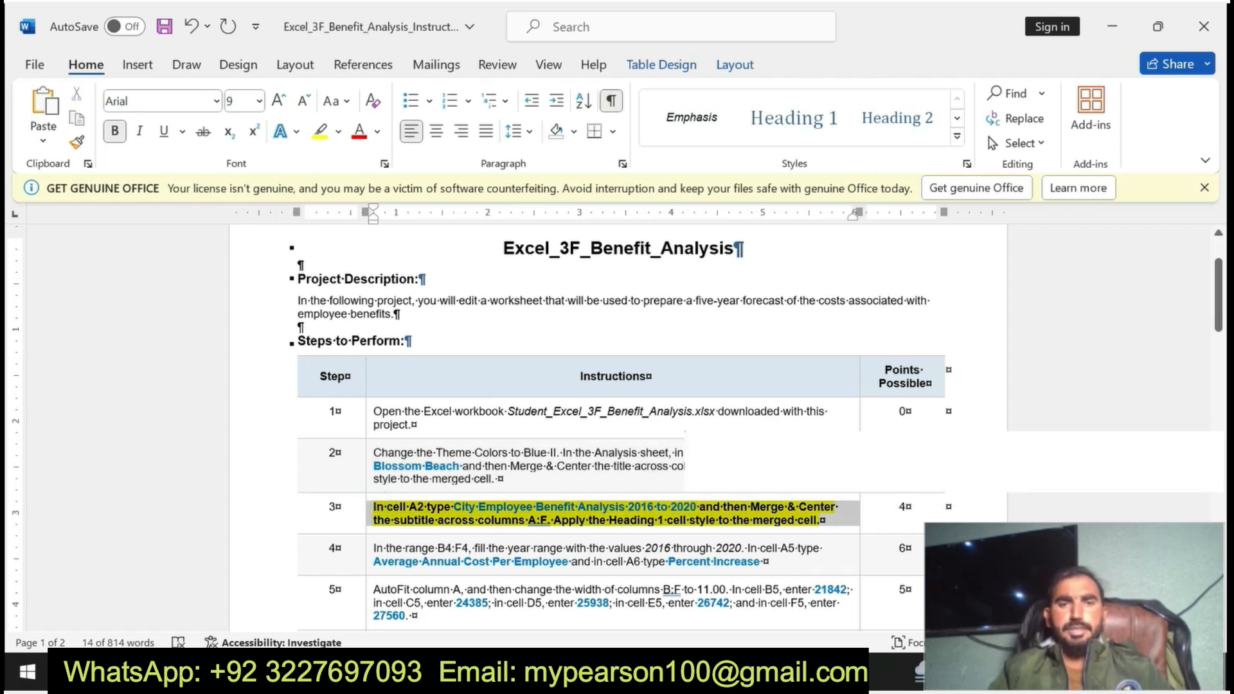
{"action": "left_click", "coordinate": [456, 505]}
{"action": "left_click_drag", "start_coordinate": [457, 506], "coordinate": [694, 508]}
{"action": "key", "text": "ctrl+c"}
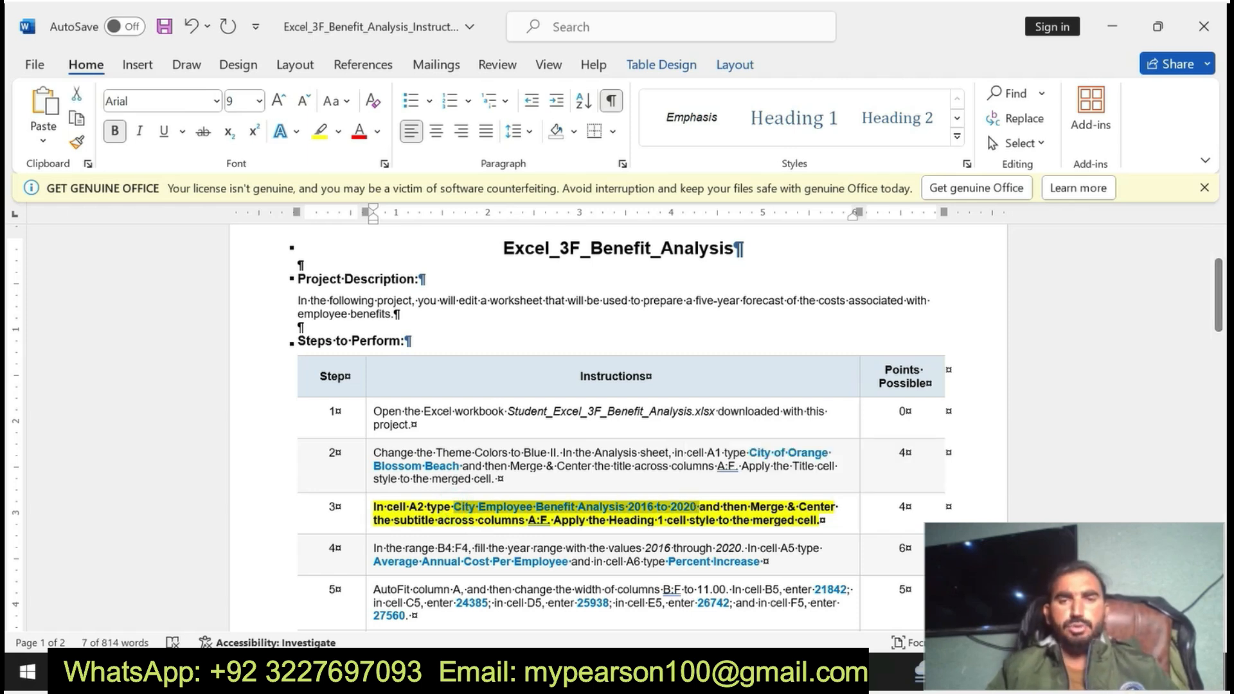
{"action": "key", "text": "alt+Tab"}
{"action": "left_click", "coordinate": [66, 333]}
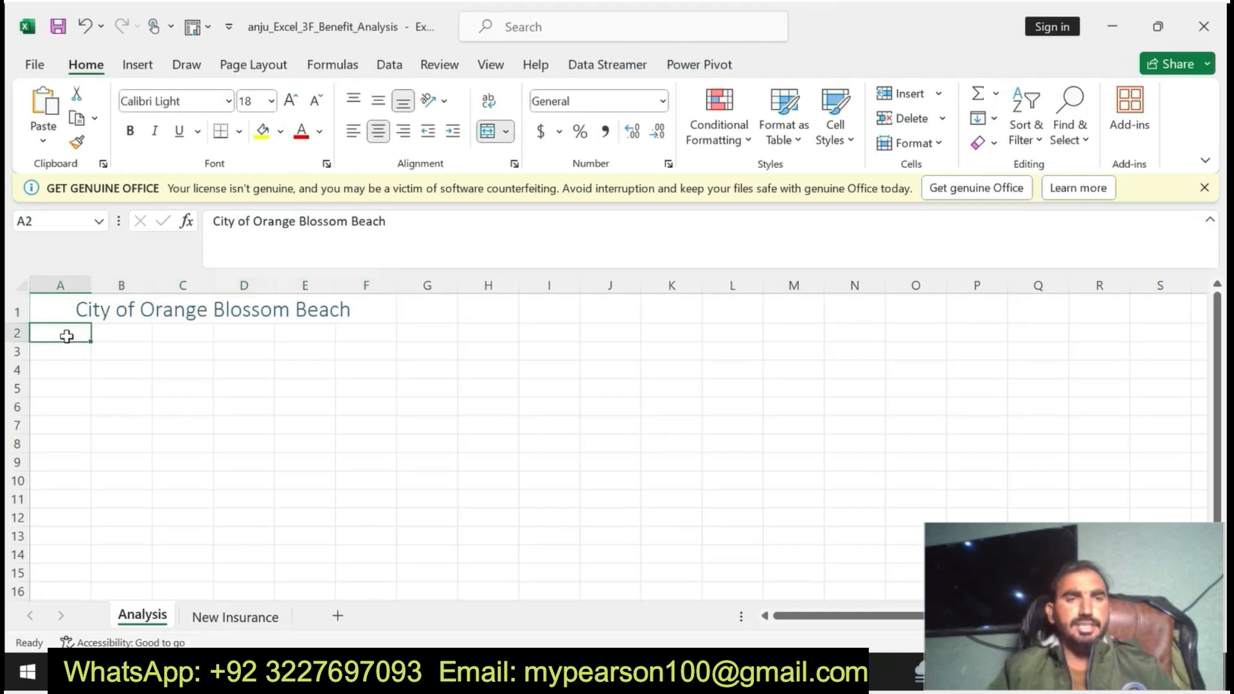
{"action": "left_click", "coordinate": [245, 229]}
{"action": "key", "text": "ctrl+v"}
{"action": "key", "text": "Return"}
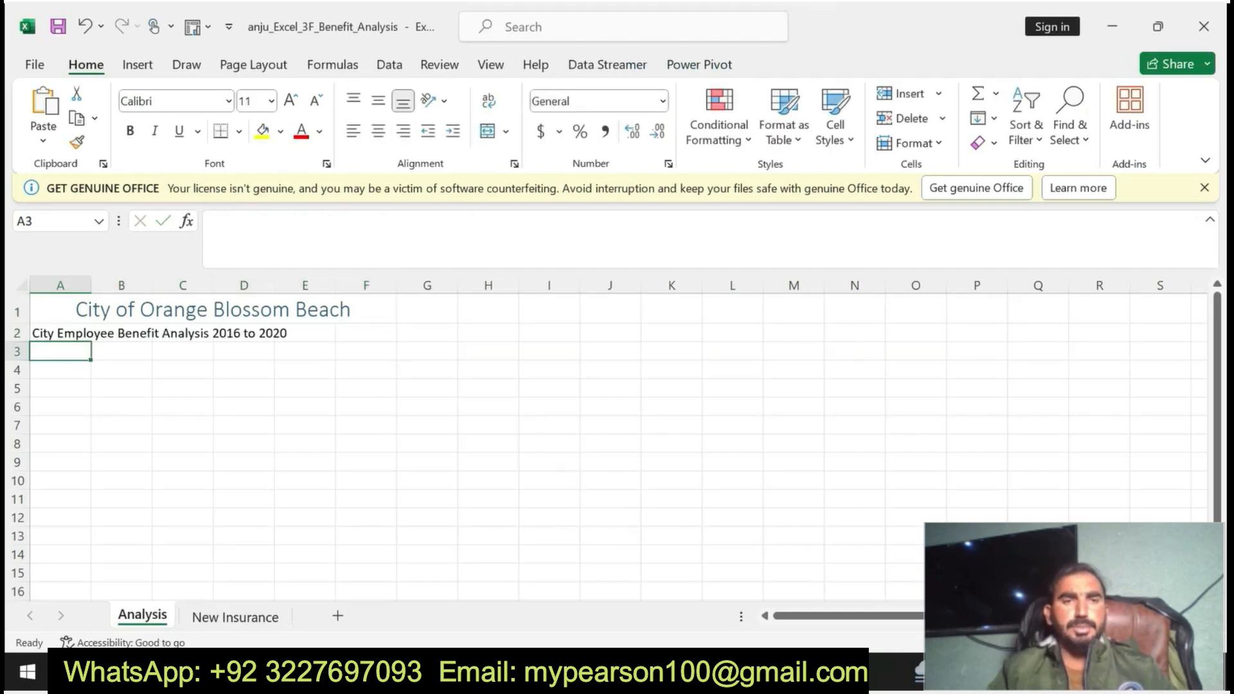
- Review the merge instruction of step 3 in Word, then merge and center the subtitle across A2:F2 in Excel
{"action": "key", "text": "alt+Tab"}
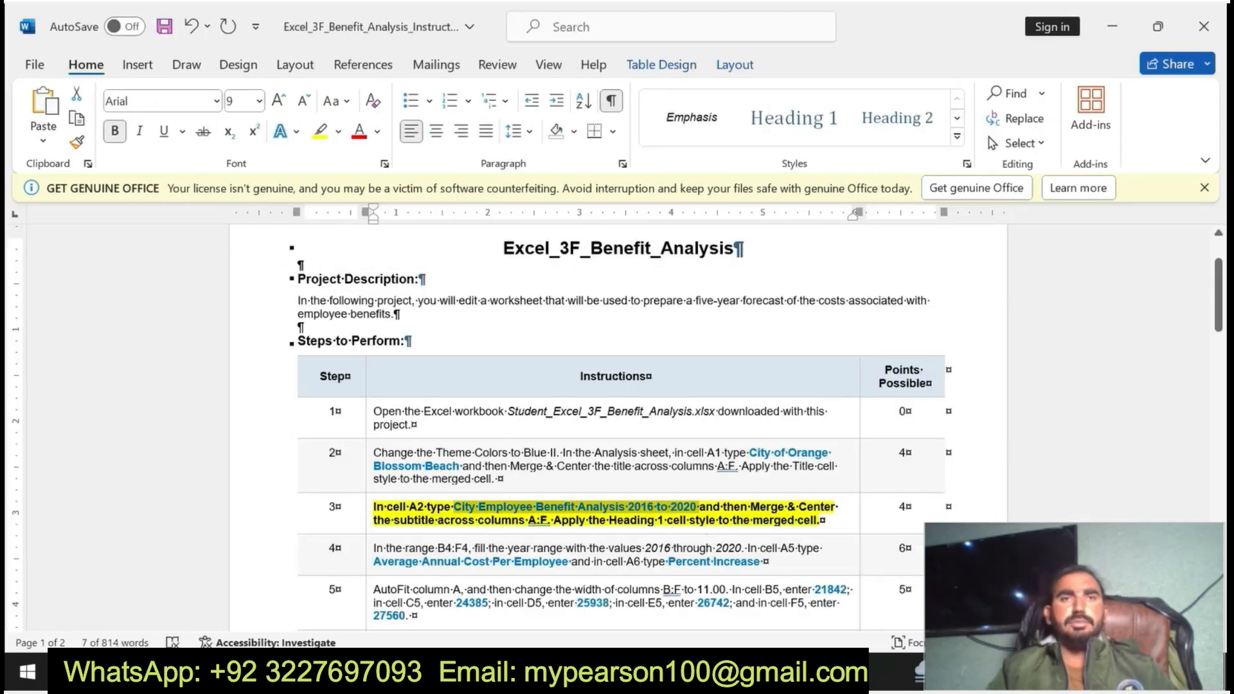
{"action": "left_click_drag", "start_coordinate": [700, 507], "coordinate": [564, 520]}
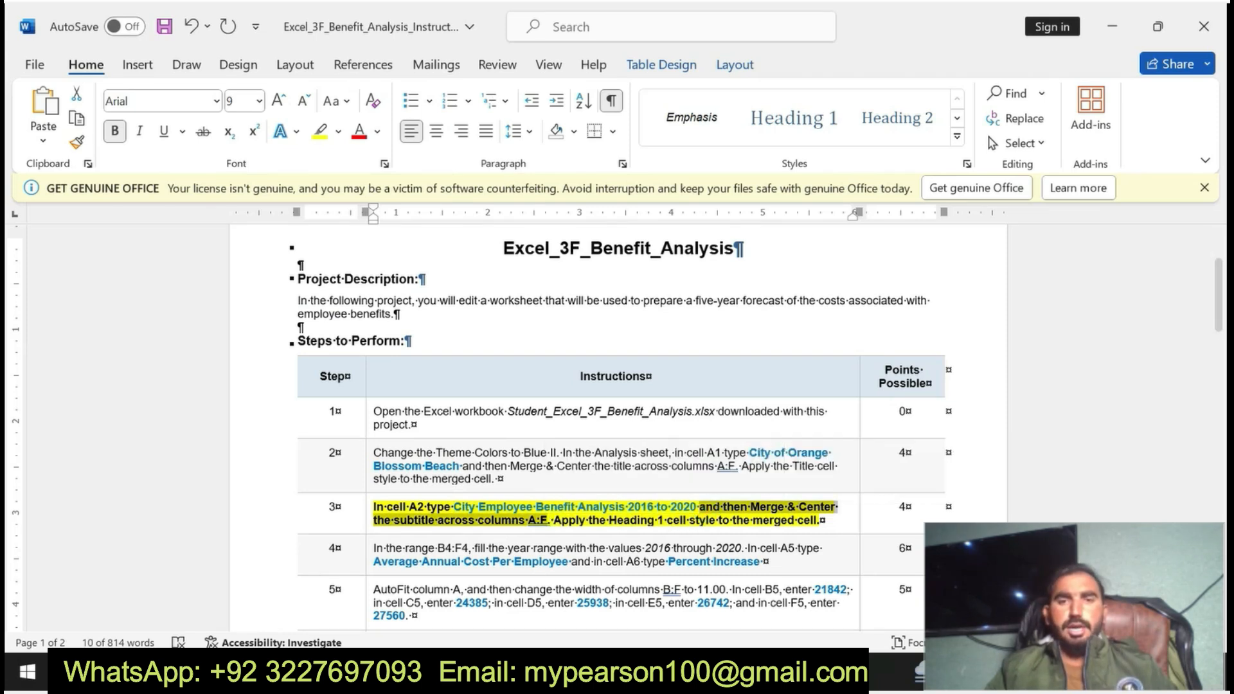
{"action": "key", "text": "alt+Tab"}
{"action": "left_click_drag", "start_coordinate": [84, 333], "coordinate": [360, 329]}
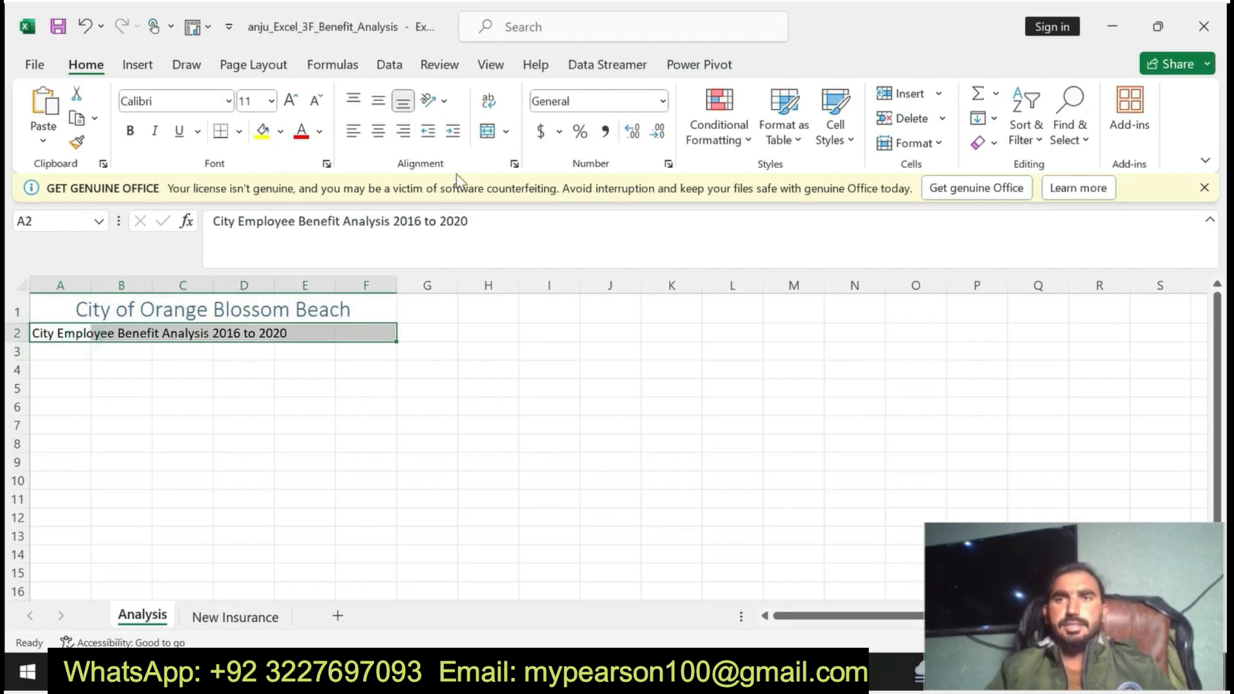
{"action": "left_click", "coordinate": [488, 131]}
- Review the style instruction of step 3 in Word, then apply the Heading 1 cell style to the merged subtitle cell in Excel
{"action": "key", "text": "alt+Tab"}
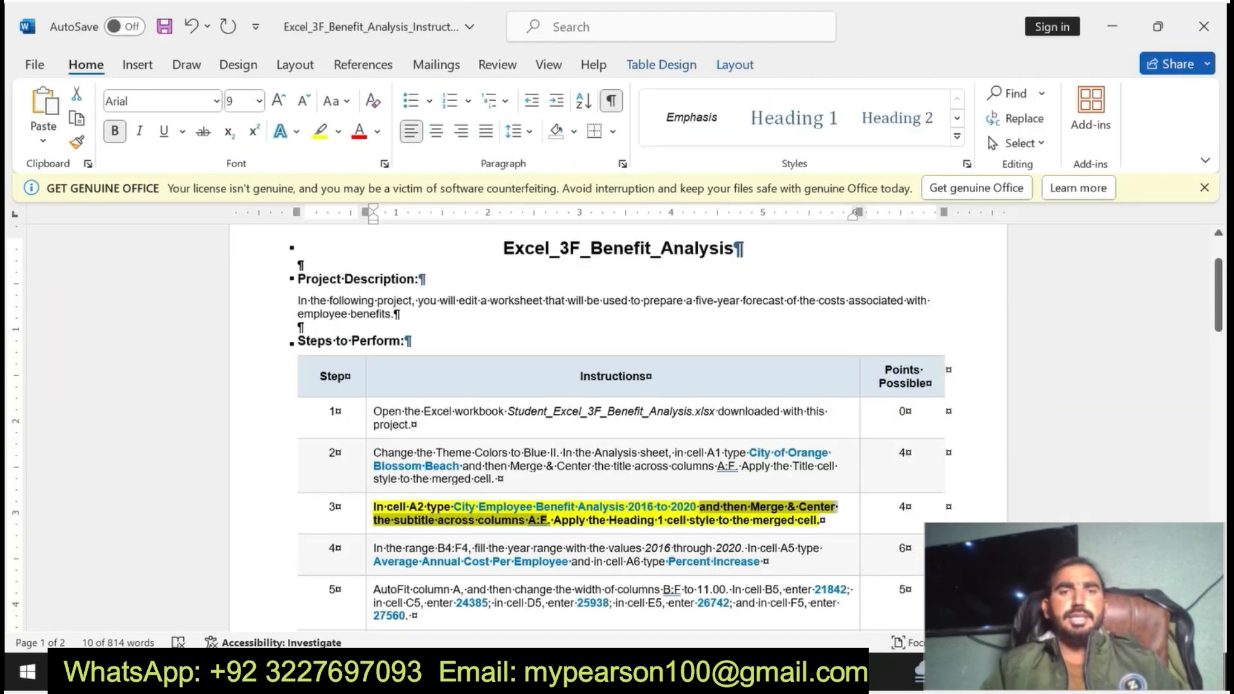
{"action": "left_click_drag", "start_coordinate": [557, 524], "coordinate": [789, 519]}
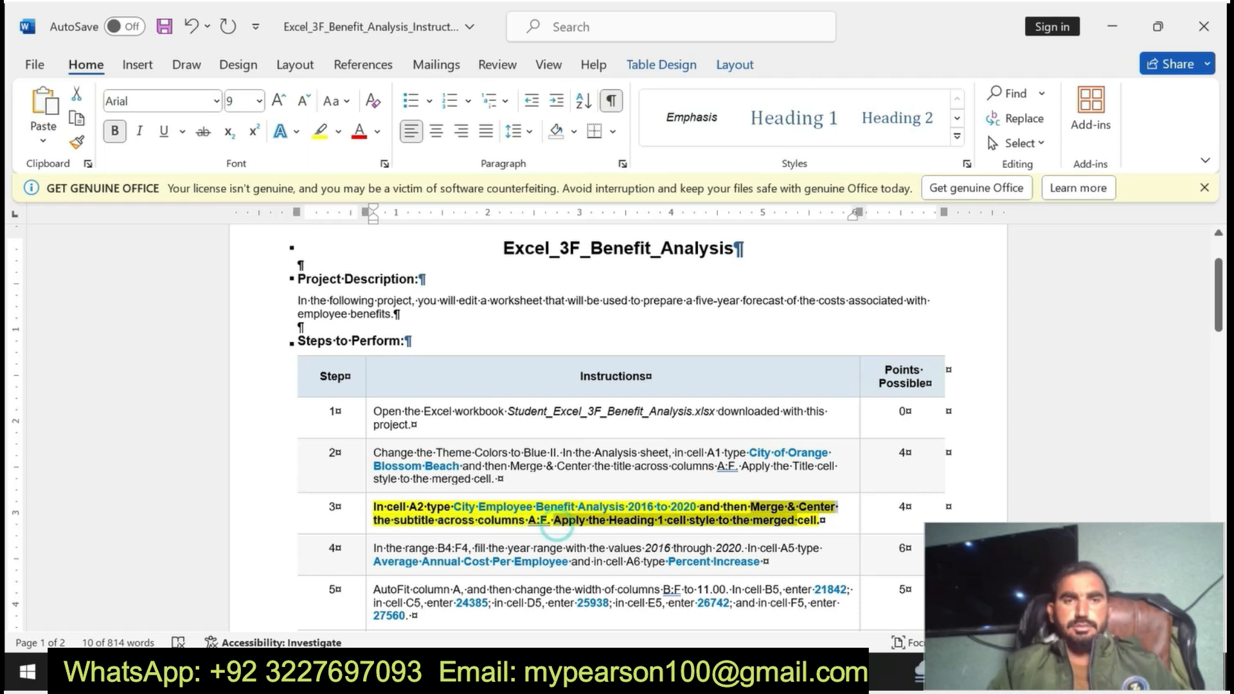
{"action": "key", "text": "alt+Tab"}
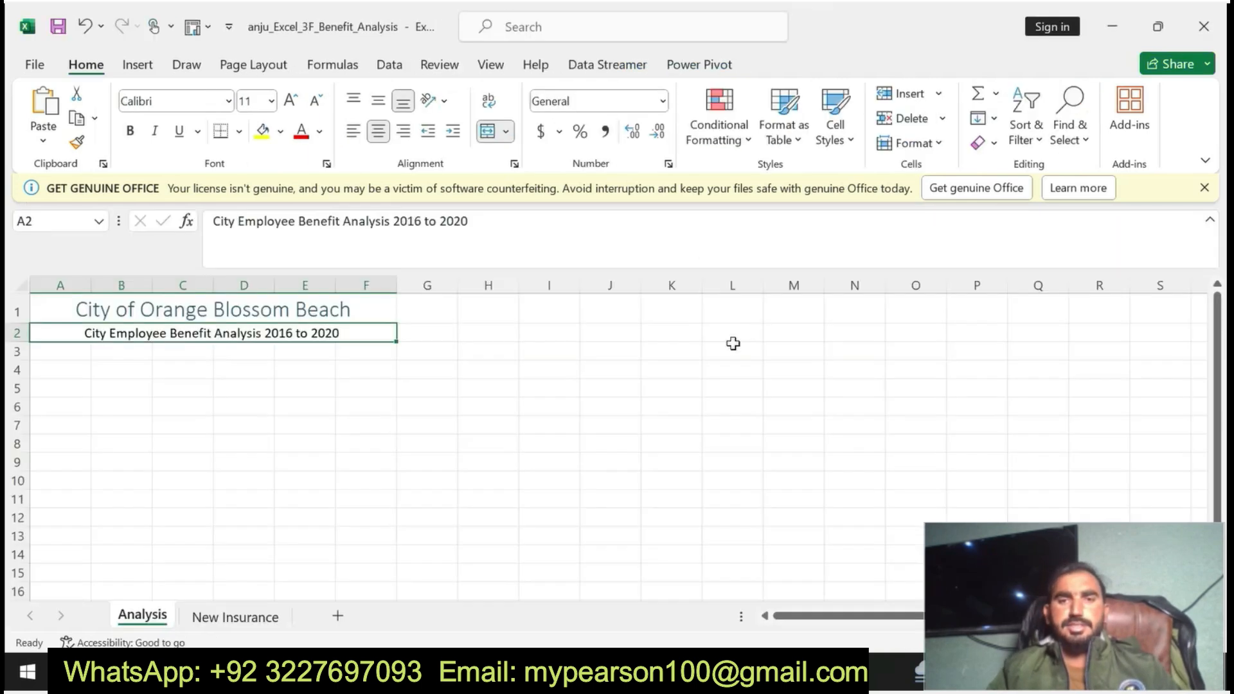
{"action": "left_click", "coordinate": [836, 128]}
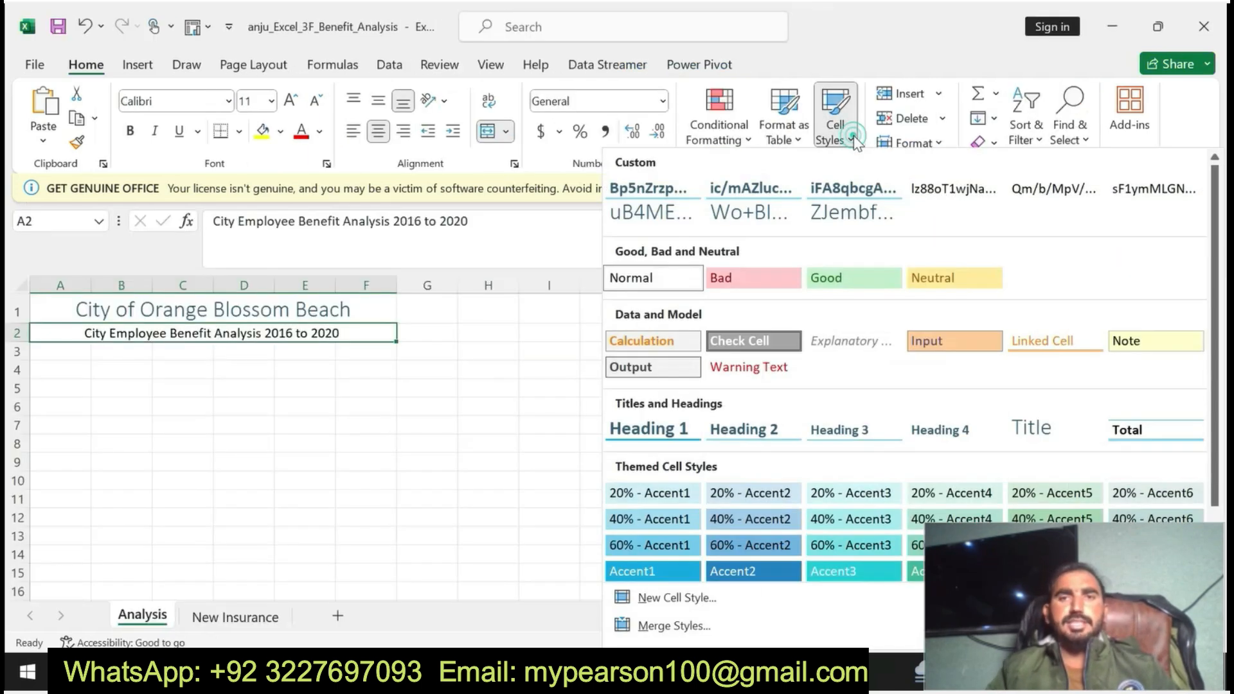
{"action": "left_click", "coordinate": [671, 438]}
- Return to Word, undo the bold and highlight on step 3, and make the step 4 instruction bold with yellow highlighting
{"action": "key", "text": "alt+Tab"}
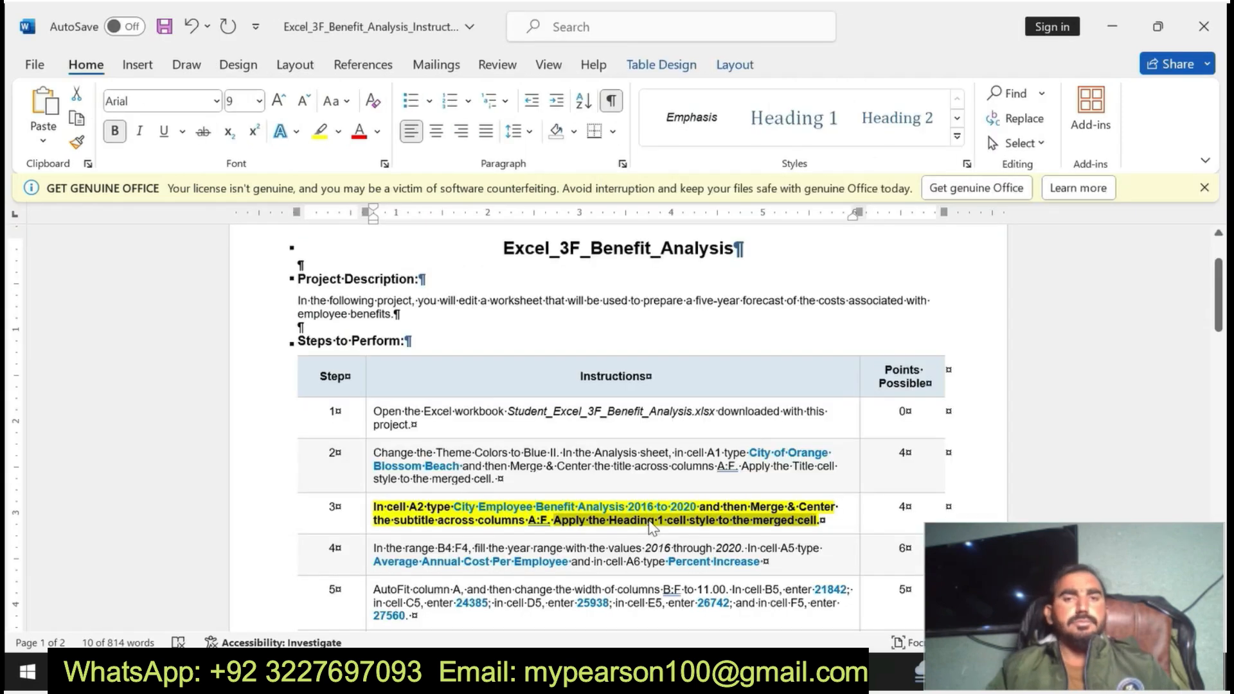
{"action": "key", "text": "ctrl+z"}
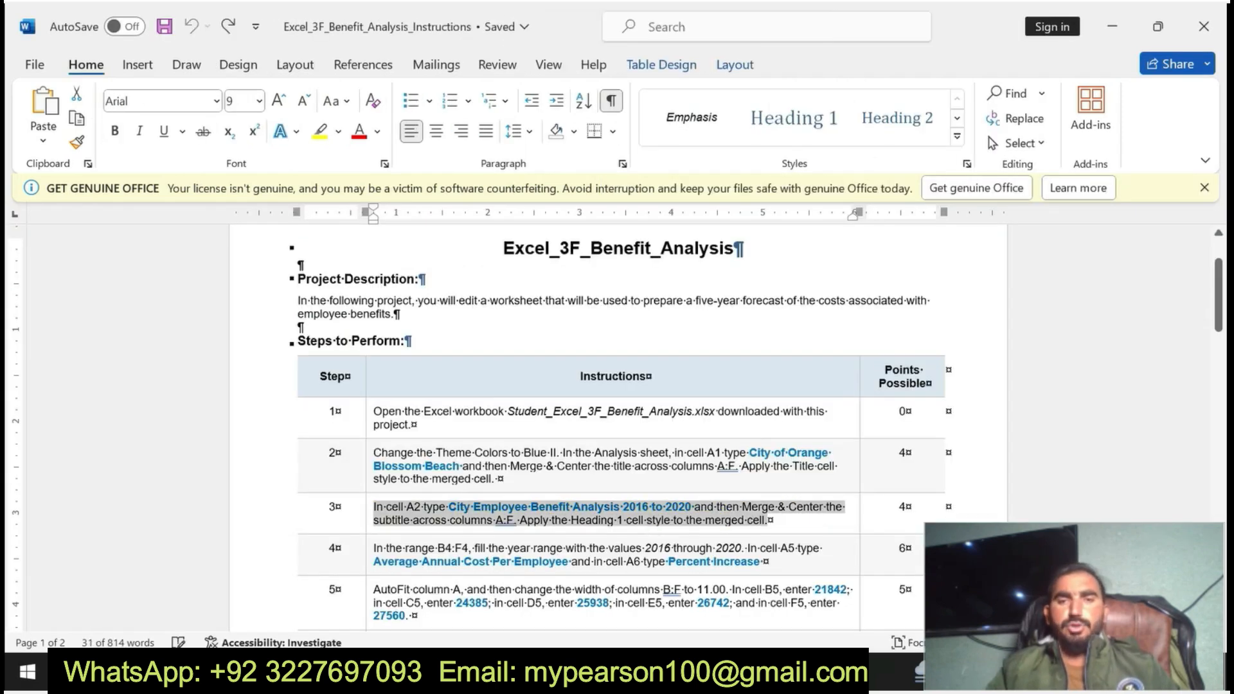
{"action": "left_click_drag", "start_coordinate": [373, 549], "coordinate": [749, 563]}
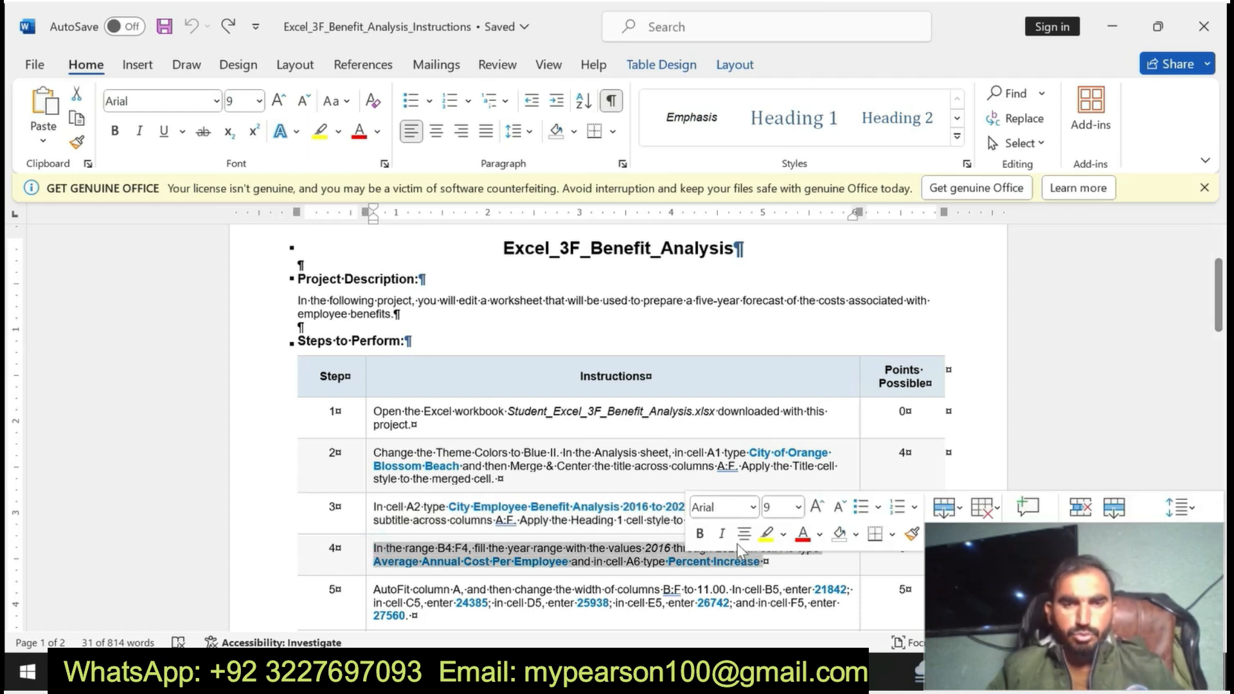
{"action": "left_click", "coordinate": [700, 534]}
{"action": "left_click", "coordinate": [766, 534]}
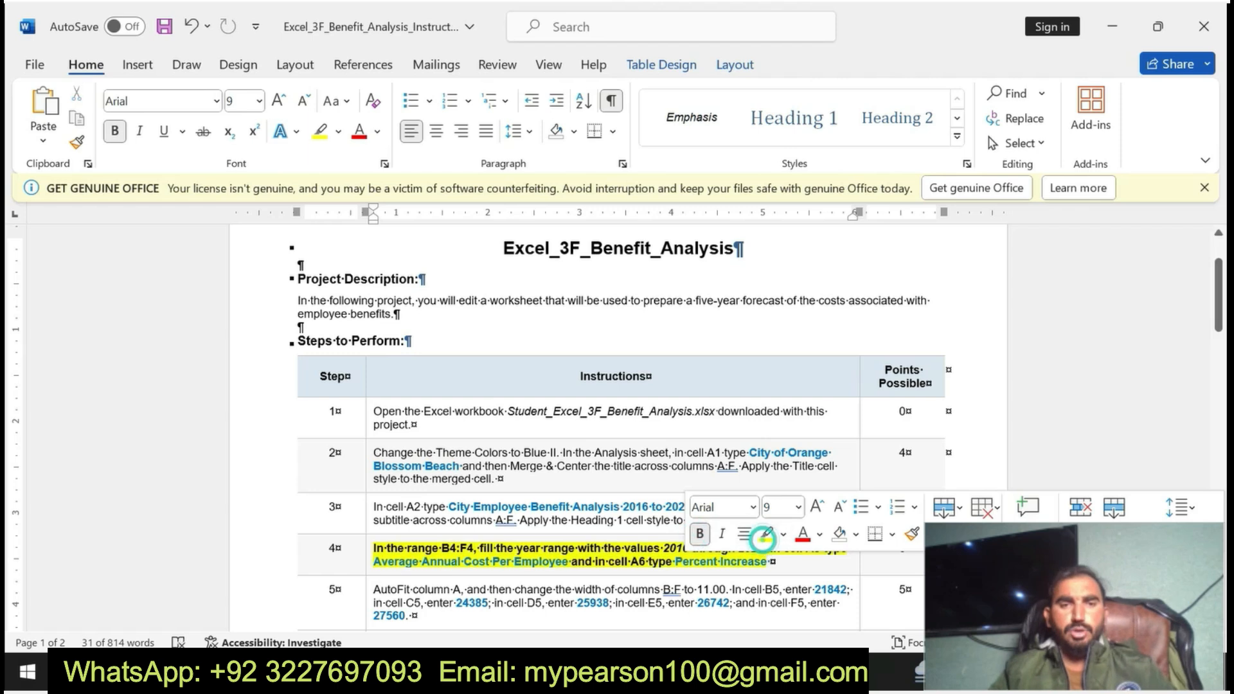
{"action": "left_click", "coordinate": [376, 549]}
{"action": "left_click_drag", "start_coordinate": [376, 550], "coordinate": [770, 563]}
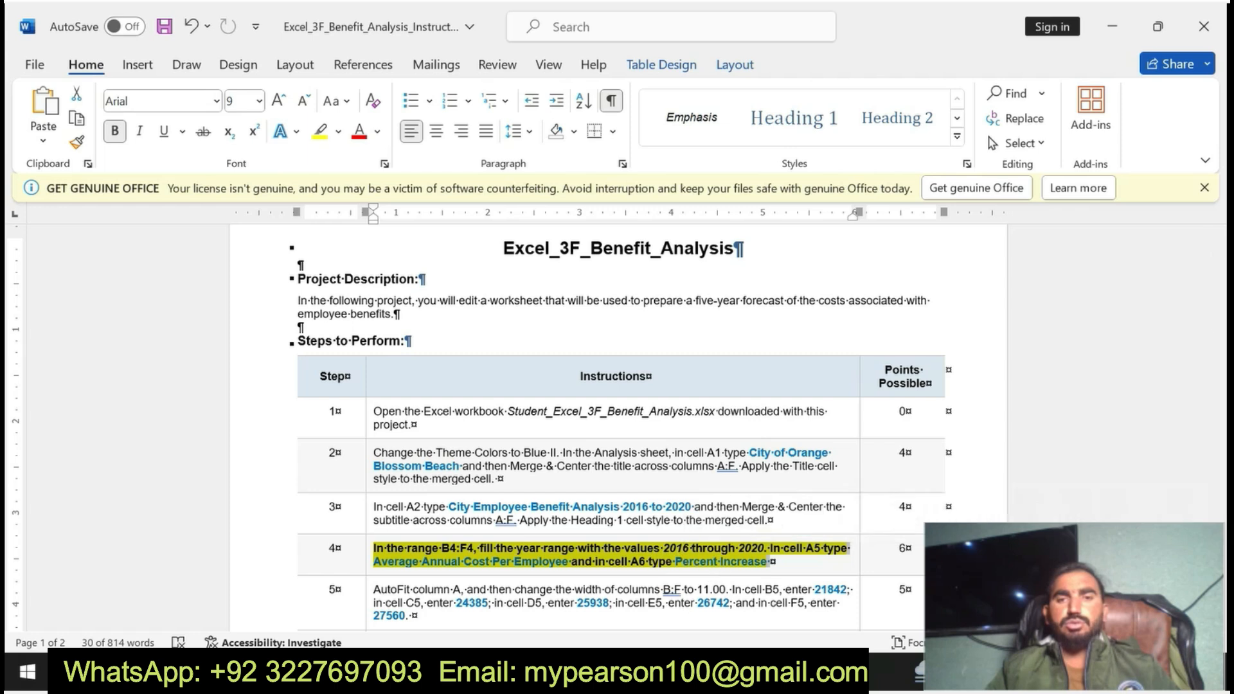
- Check the year range of step 4 in Word and enter 2016 in cell B4 of the Excel Analysis sheet
{"action": "key", "text": "alt+Tab"}
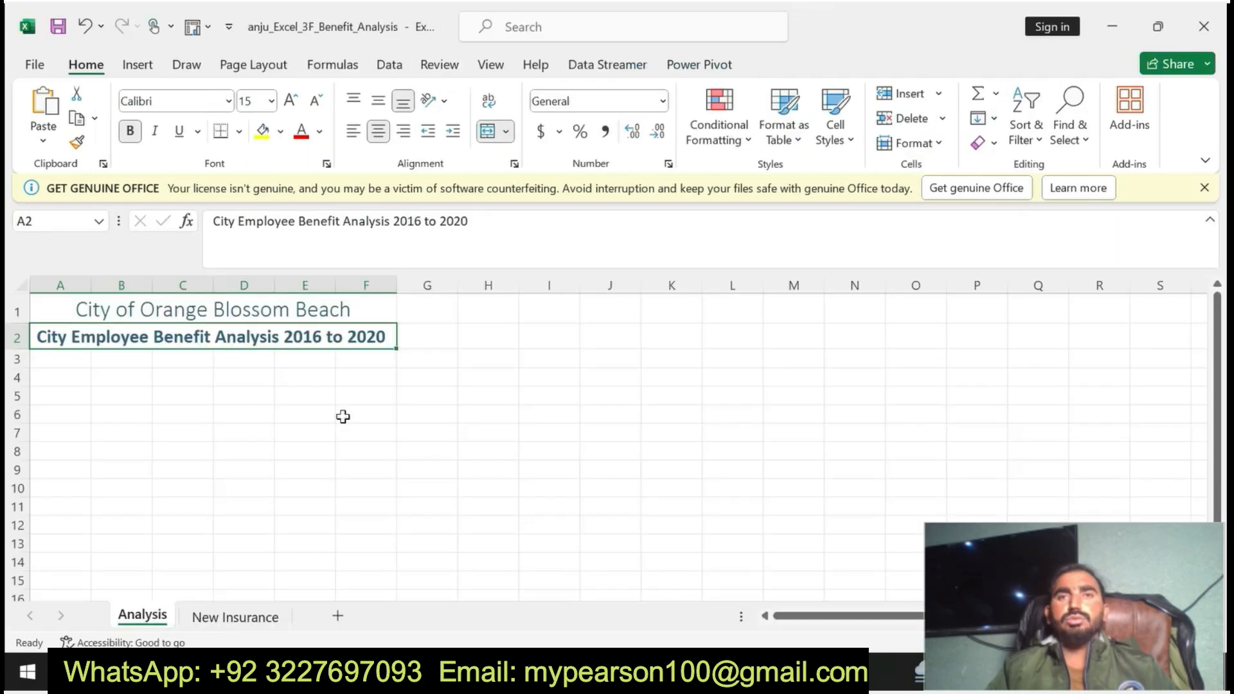
{"action": "left_click", "coordinate": [113, 393]}
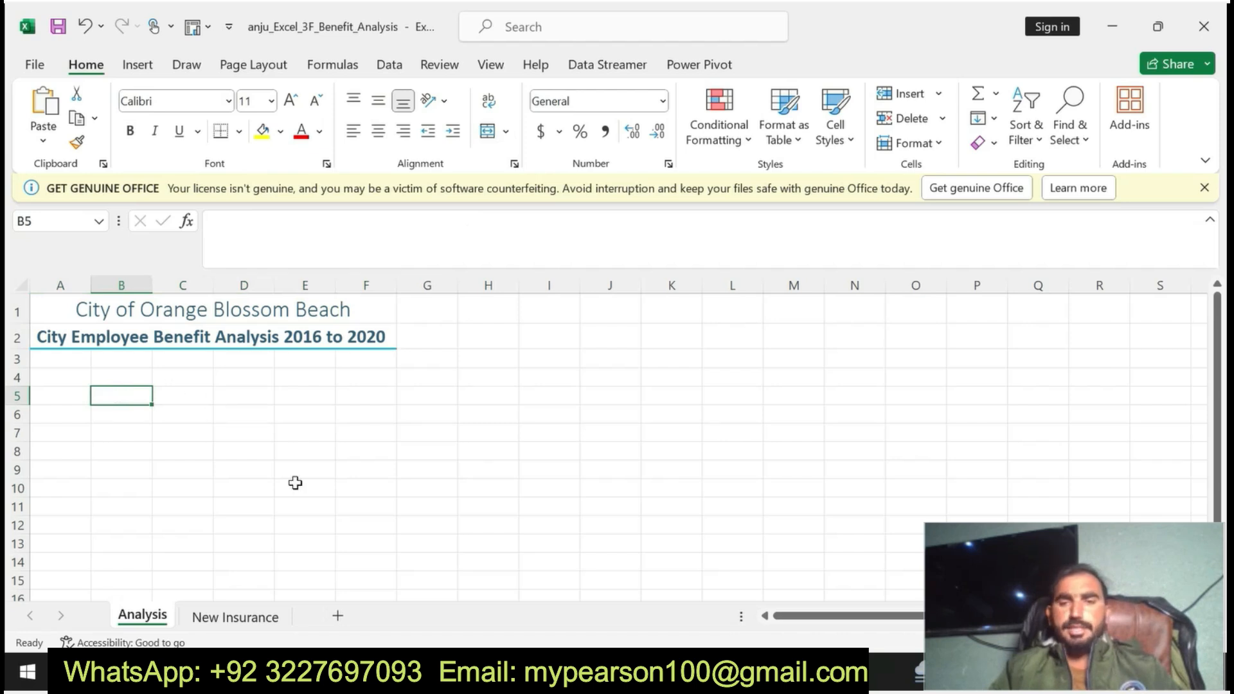
{"action": "key", "text": "alt+Tab"}
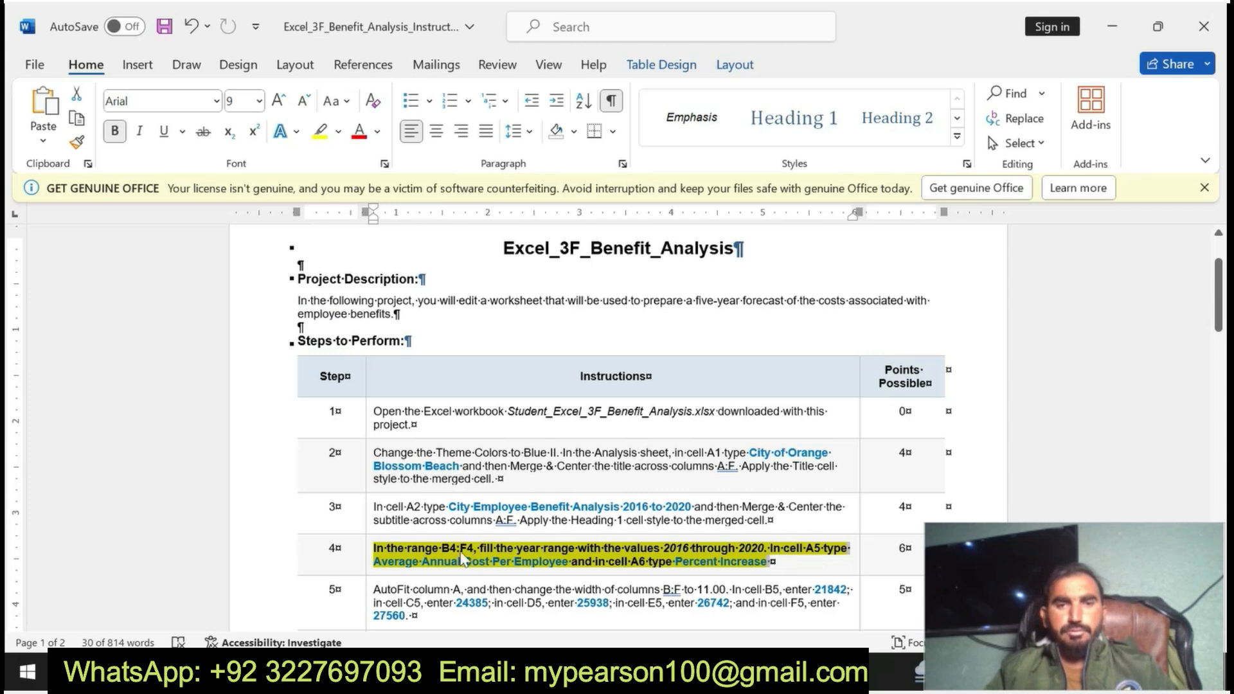
{"action": "mouse_move", "coordinate": [732, 671]}
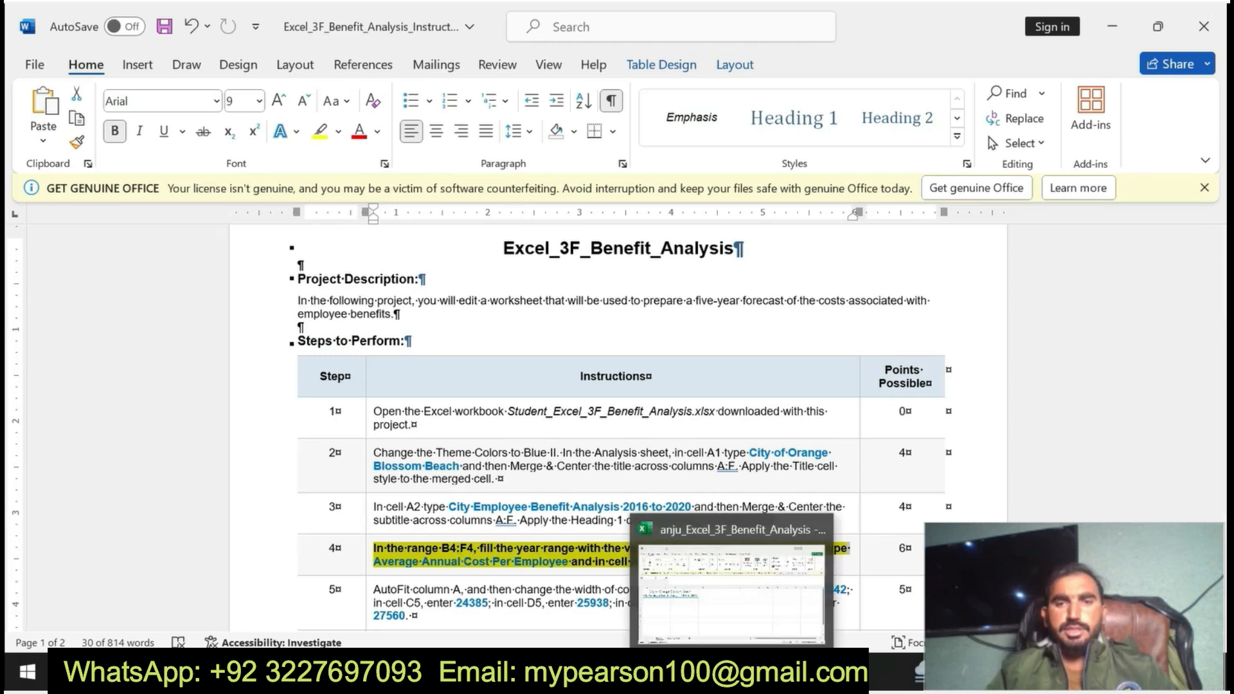
{"action": "left_click", "coordinate": [698, 569]}
{"action": "left_click", "coordinate": [108, 376]}
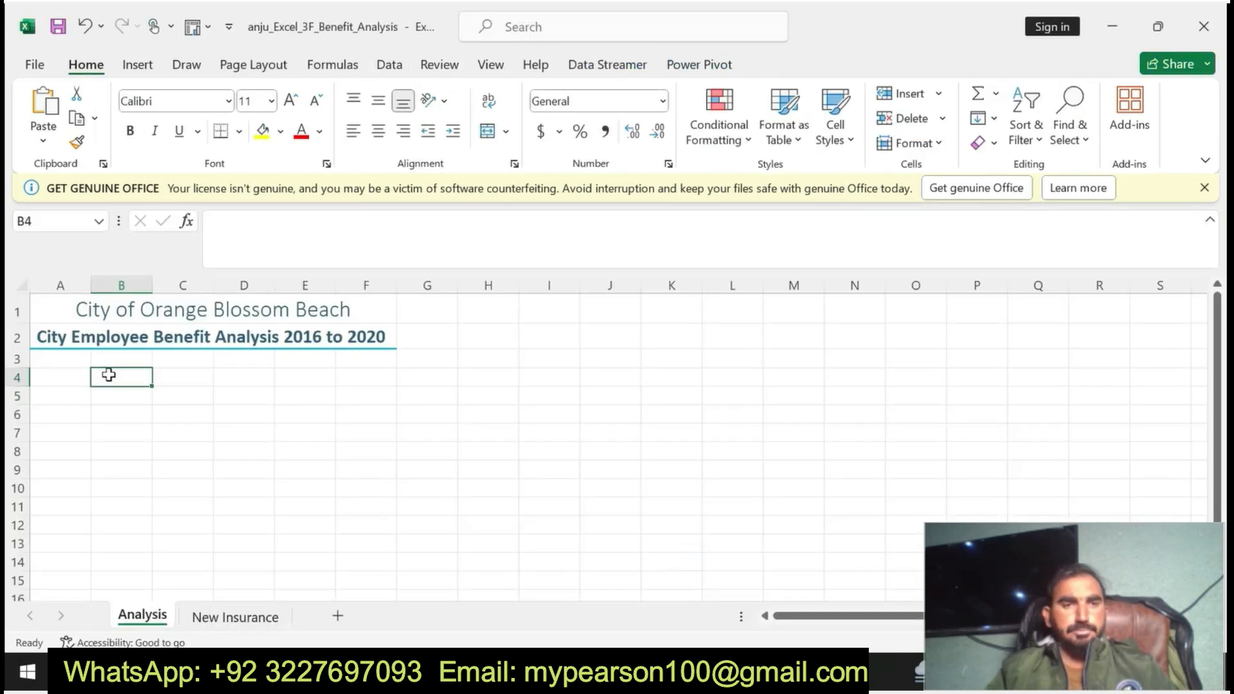
{"action": "type", "text": "2016"}
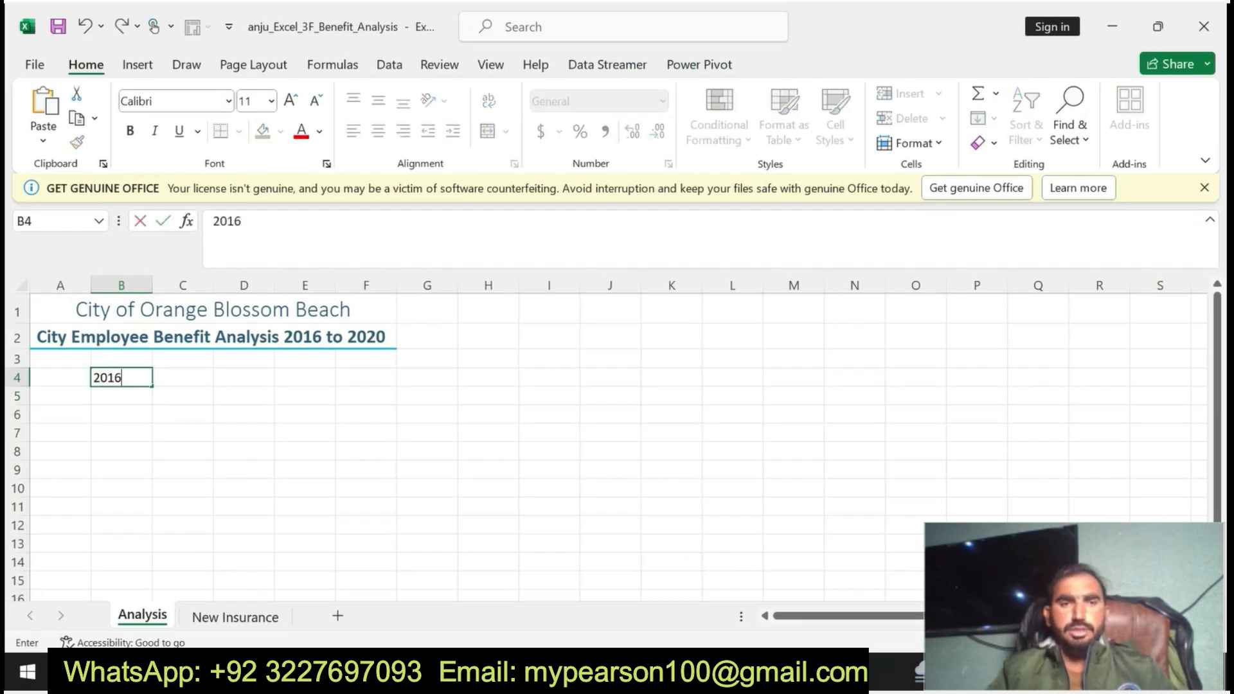
{"action": "key", "text": "Return"}
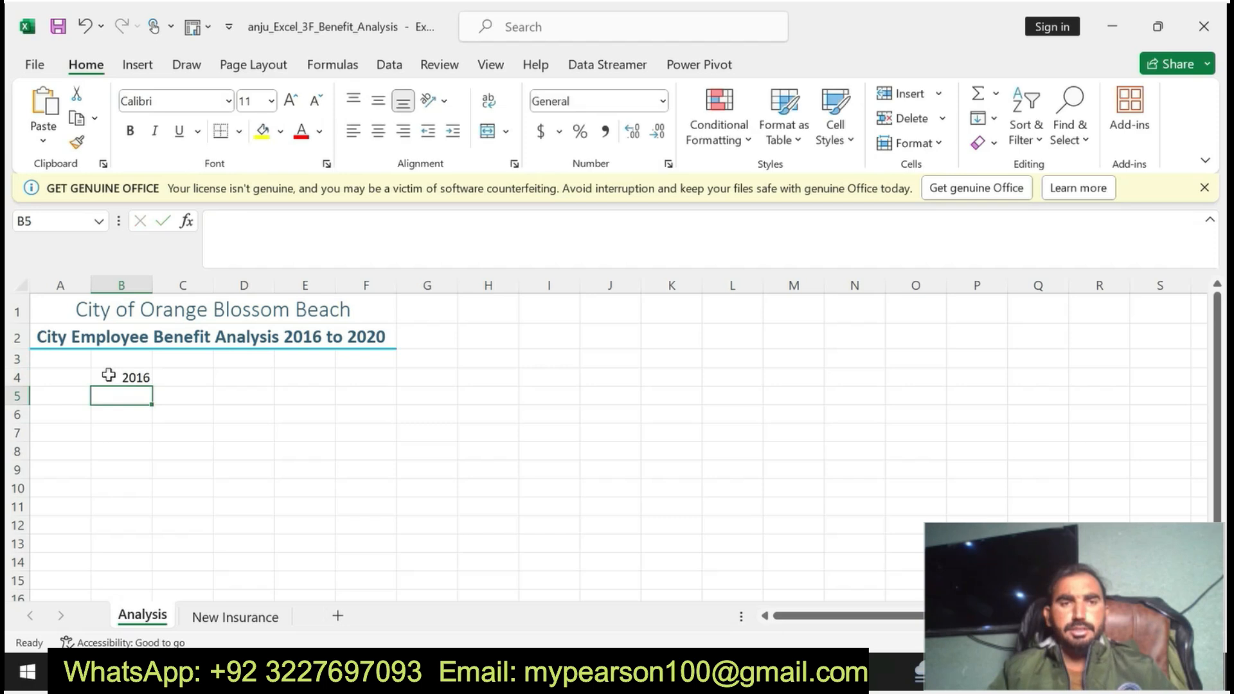
- Enter 2017 in cell C4 and fill the year series across to 2020 in F4
{"action": "left_click", "coordinate": [116, 373]}
{"action": "left_click", "coordinate": [171, 376]}
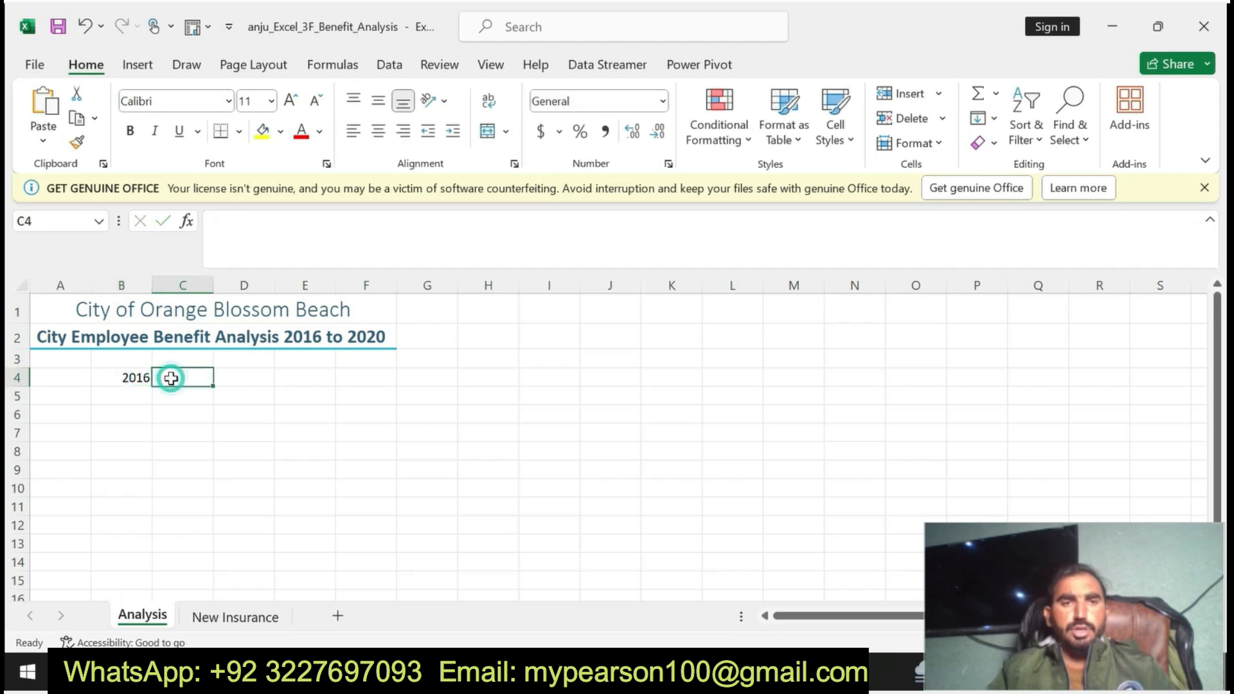
{"action": "type", "text": "2017"}
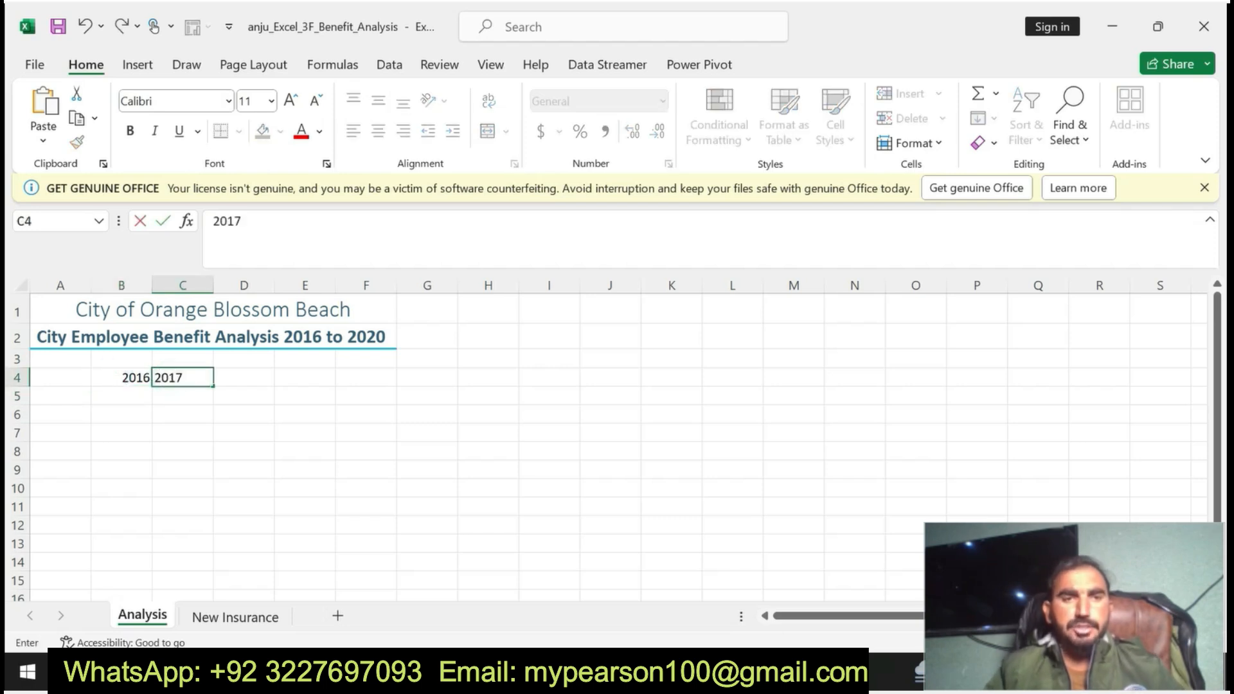
{"action": "key", "text": "Return"}
{"action": "left_click_drag", "start_coordinate": [136, 377], "coordinate": [187, 377]}
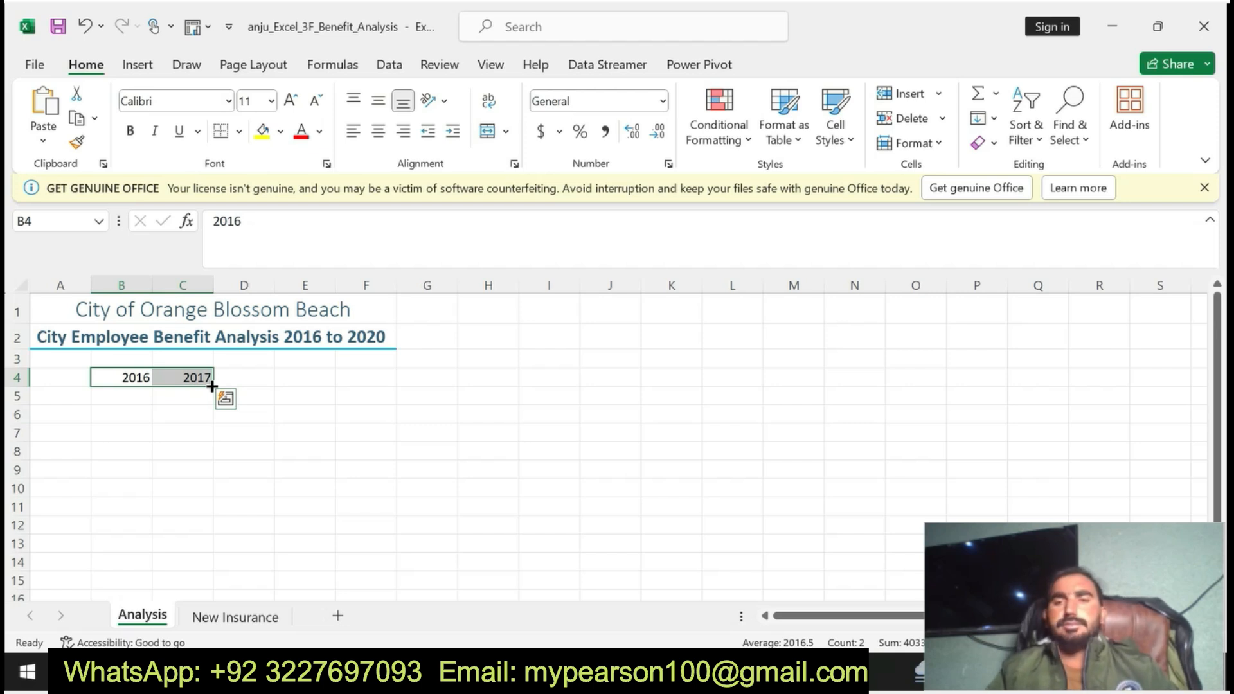
{"action": "left_click", "coordinate": [381, 376]}
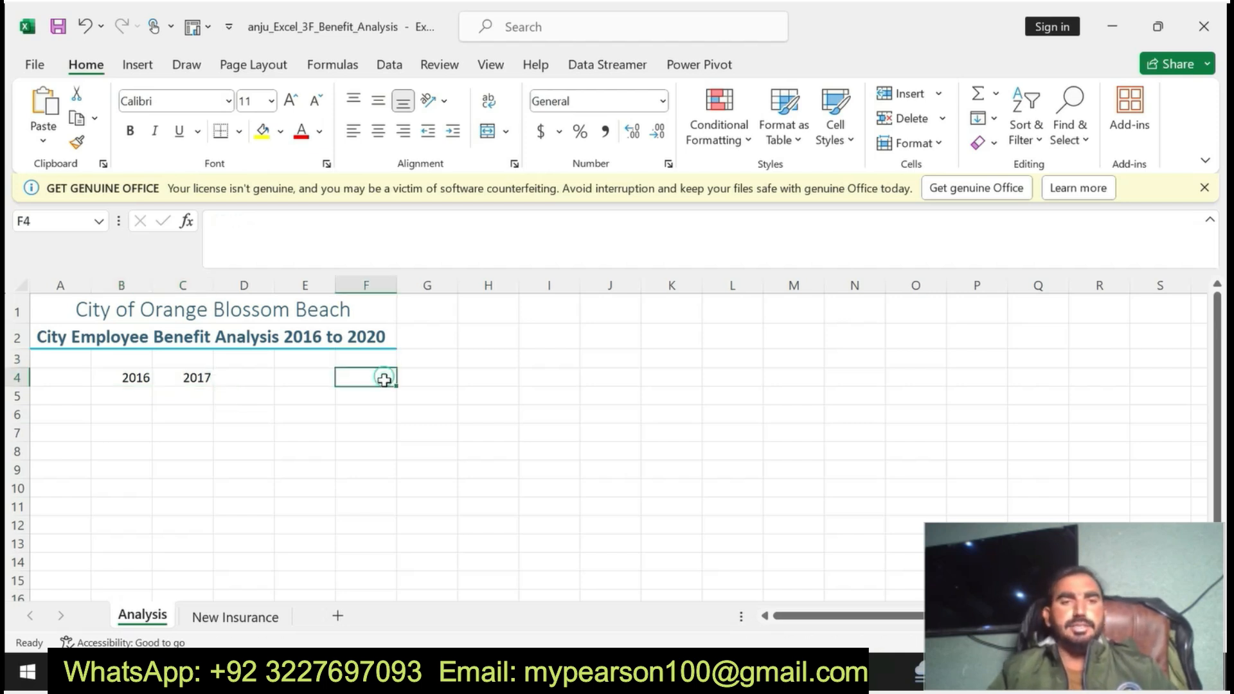
{"action": "left_click_drag", "start_coordinate": [137, 379], "coordinate": [376, 377]}
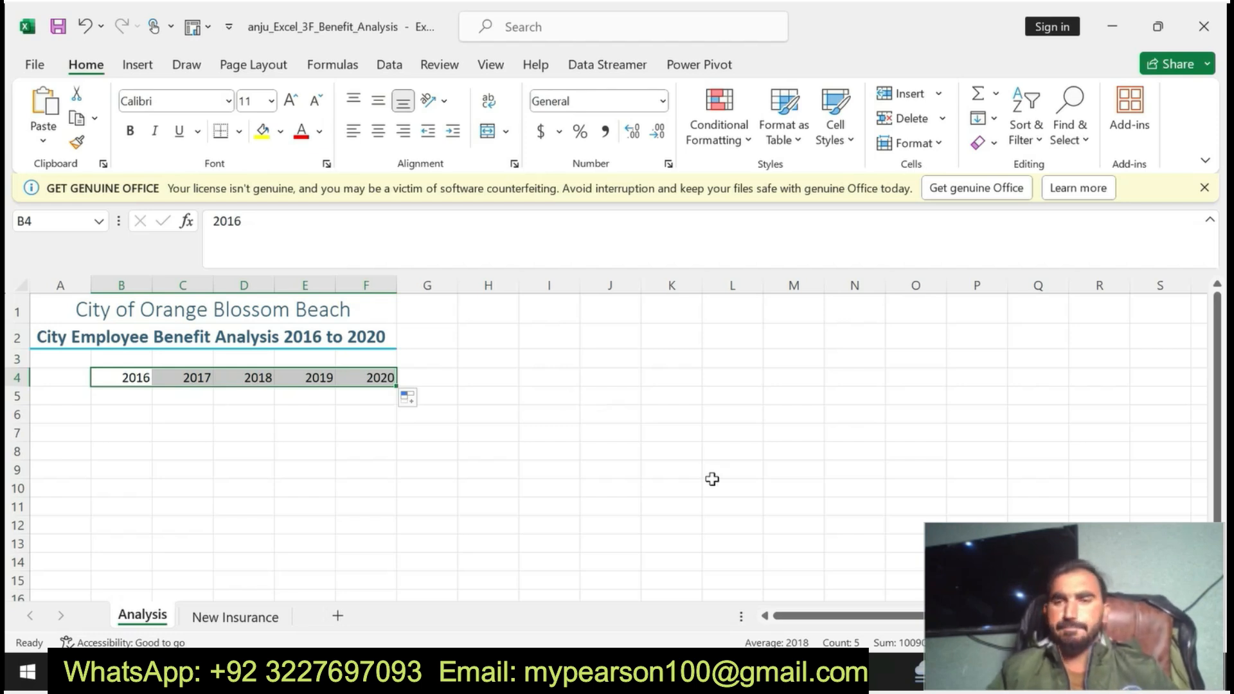
- Take the row label "Average Annual Cost Per Employee" from step 4 in Word and enter it in cell A5 in Excel
{"action": "key", "text": "alt+Tab"}
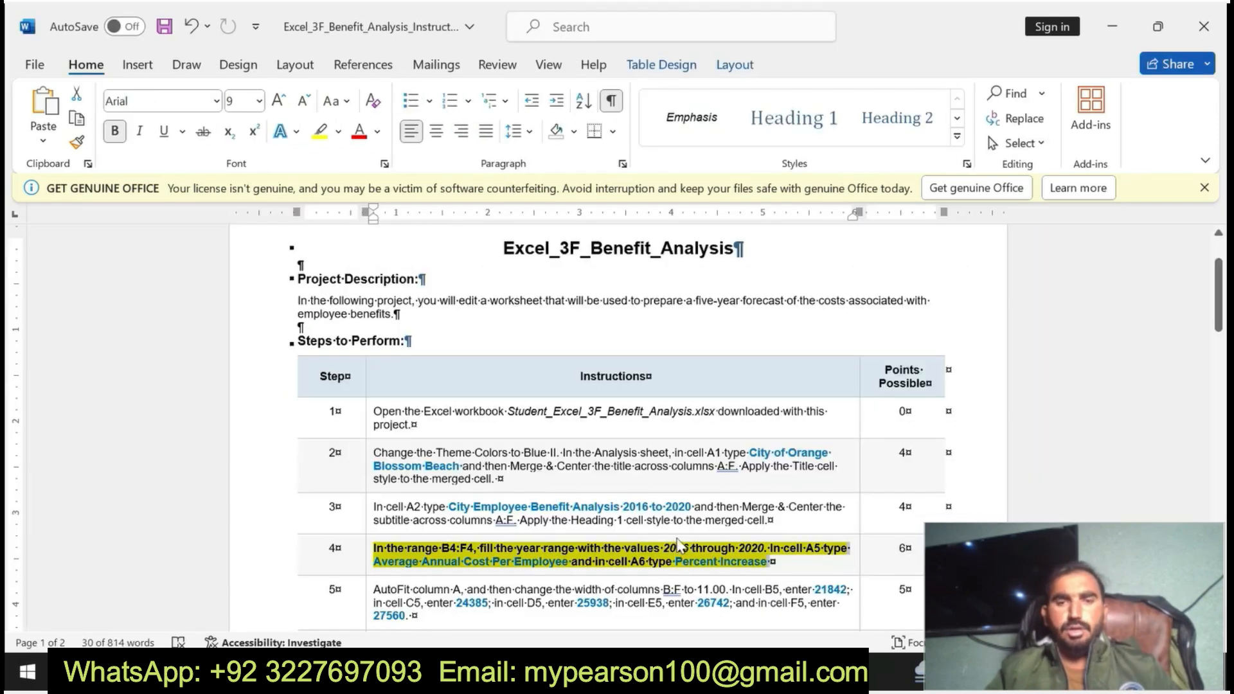
{"action": "left_click", "coordinate": [738, 566]}
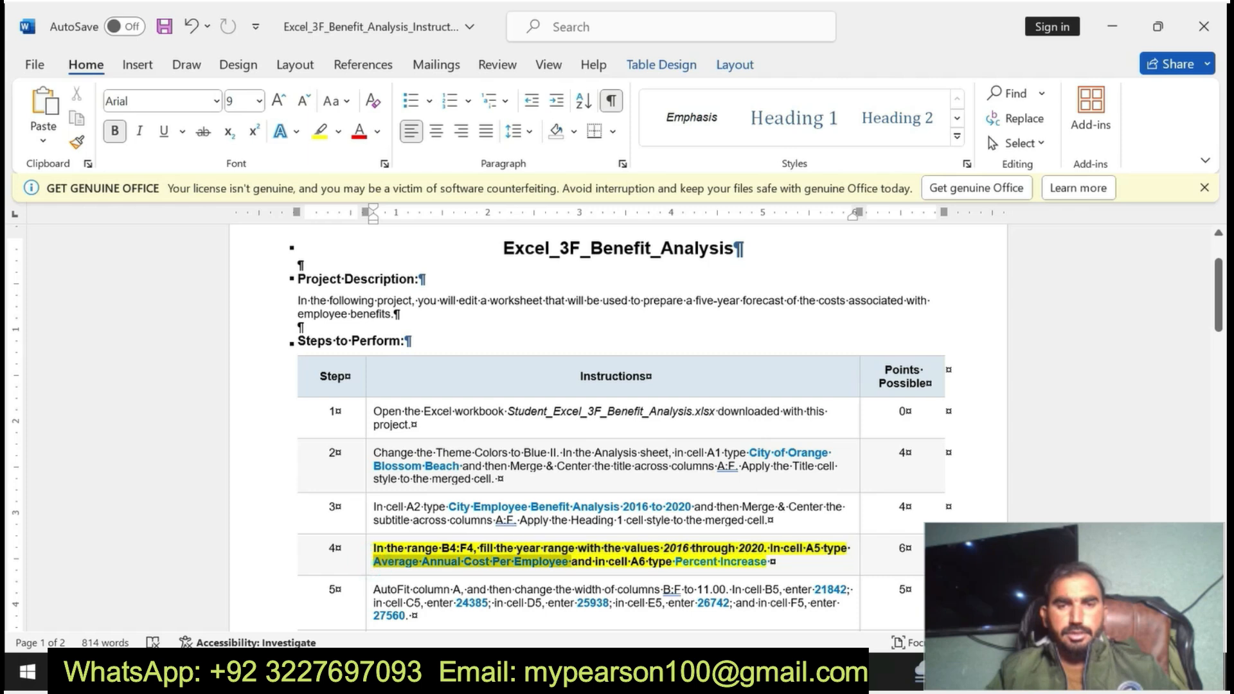
{"action": "left_click_drag", "start_coordinate": [372, 563], "coordinate": [557, 569]}
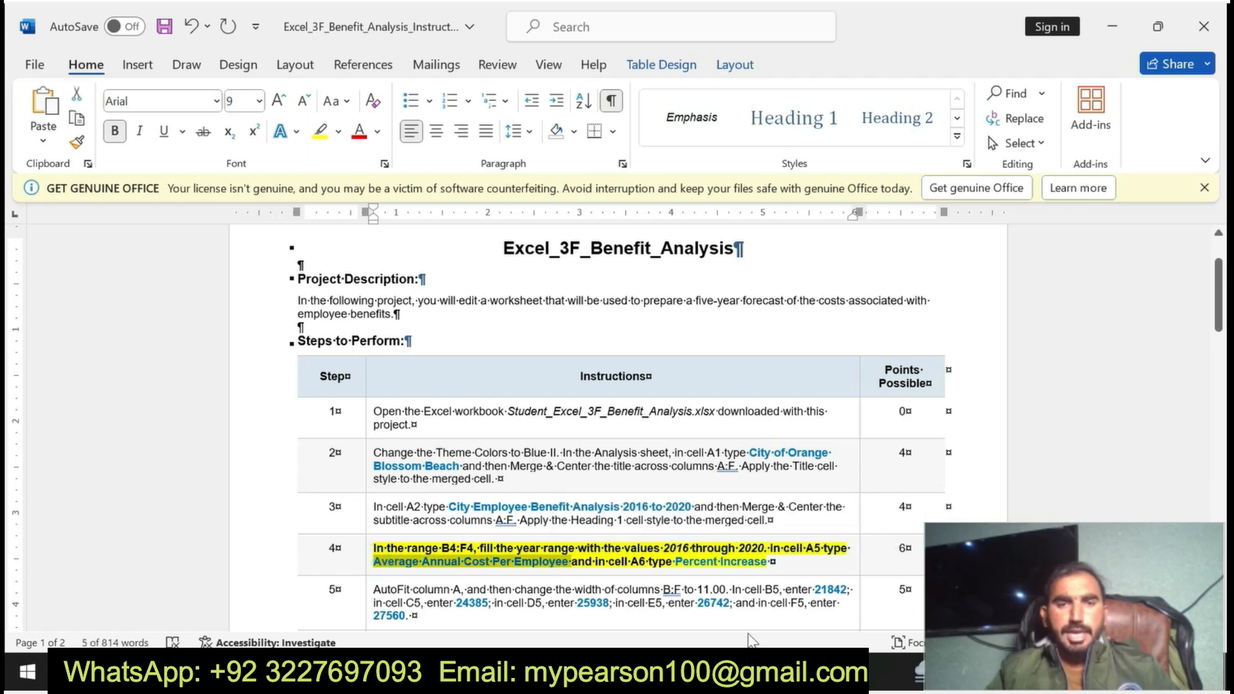
{"action": "key", "text": "alt+Tab"}
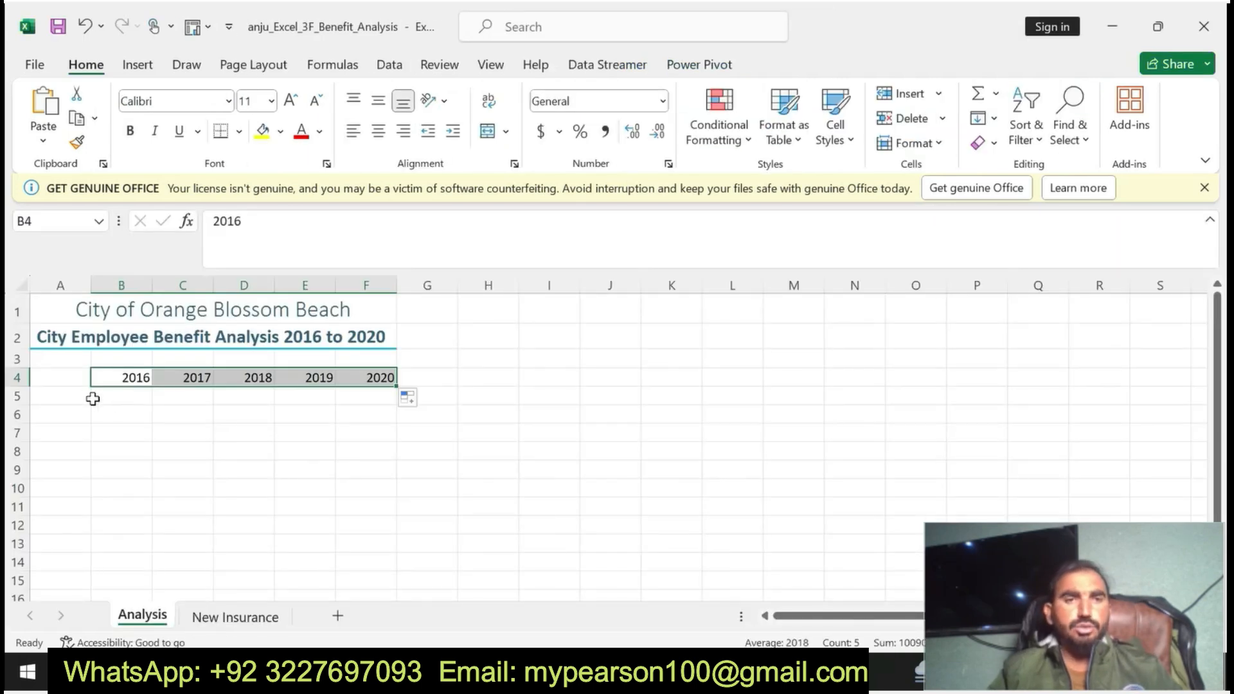
{"action": "double_click", "coordinate": [74, 396]}
{"action": "type", "text": "Average Annual Cost Per Employee"}
{"action": "key", "text": "Return"}
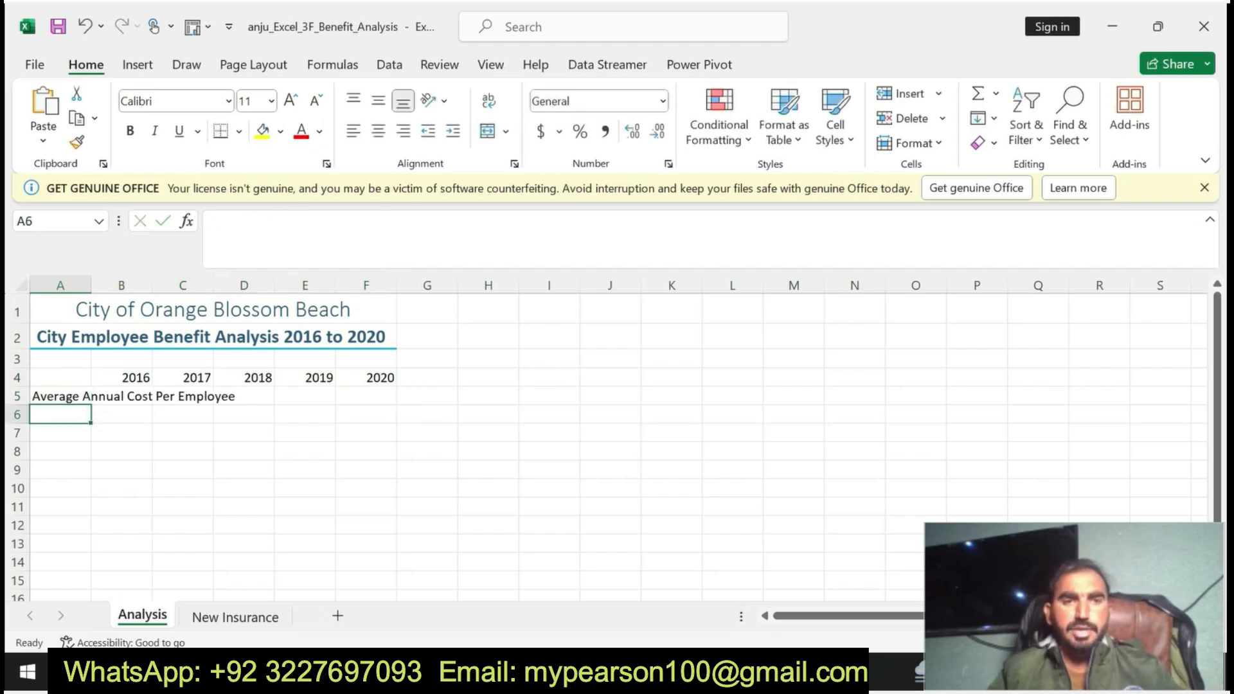
- Copy the row label "Percent Increase" from step 4 in Word and enter it in cell A6 in Excel
{"action": "key", "text": "alt+Tab"}
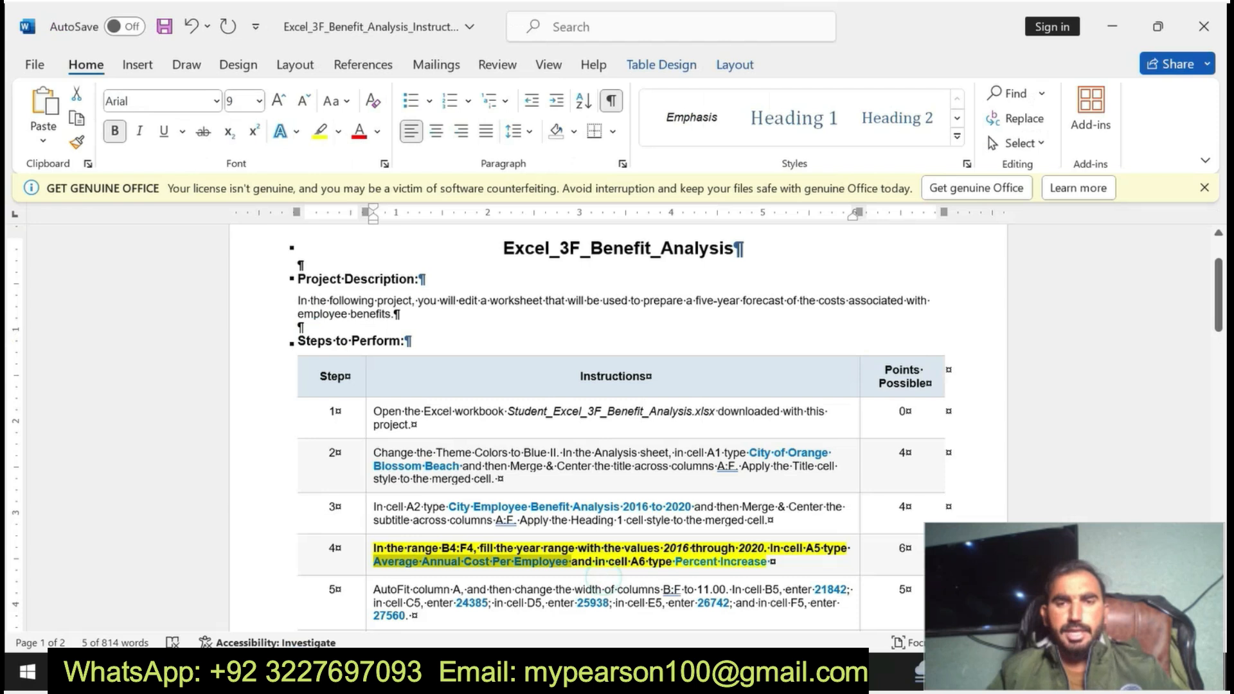
{"action": "left_click_drag", "start_coordinate": [675, 562], "coordinate": [758, 568]}
{"action": "key", "text": "ctrl+c"}
{"action": "key", "text": "alt+Tab"}
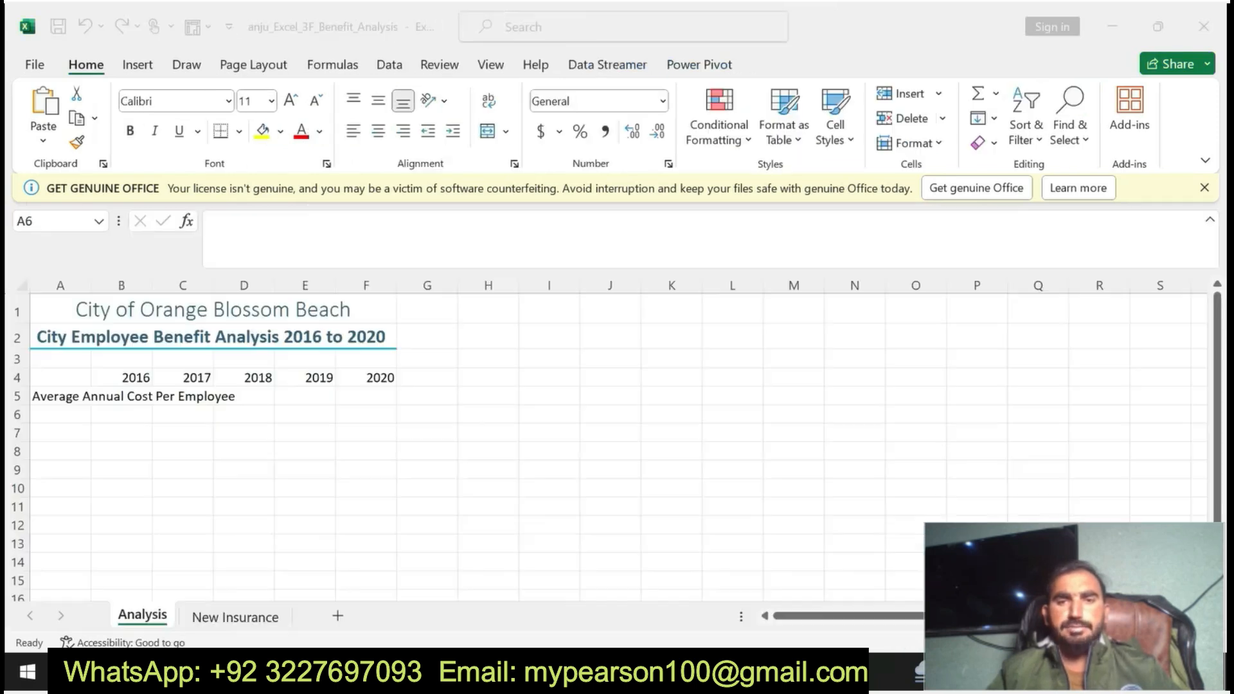
{"action": "left_click", "coordinate": [269, 233]}
{"action": "key", "text": "ctrl+v"}
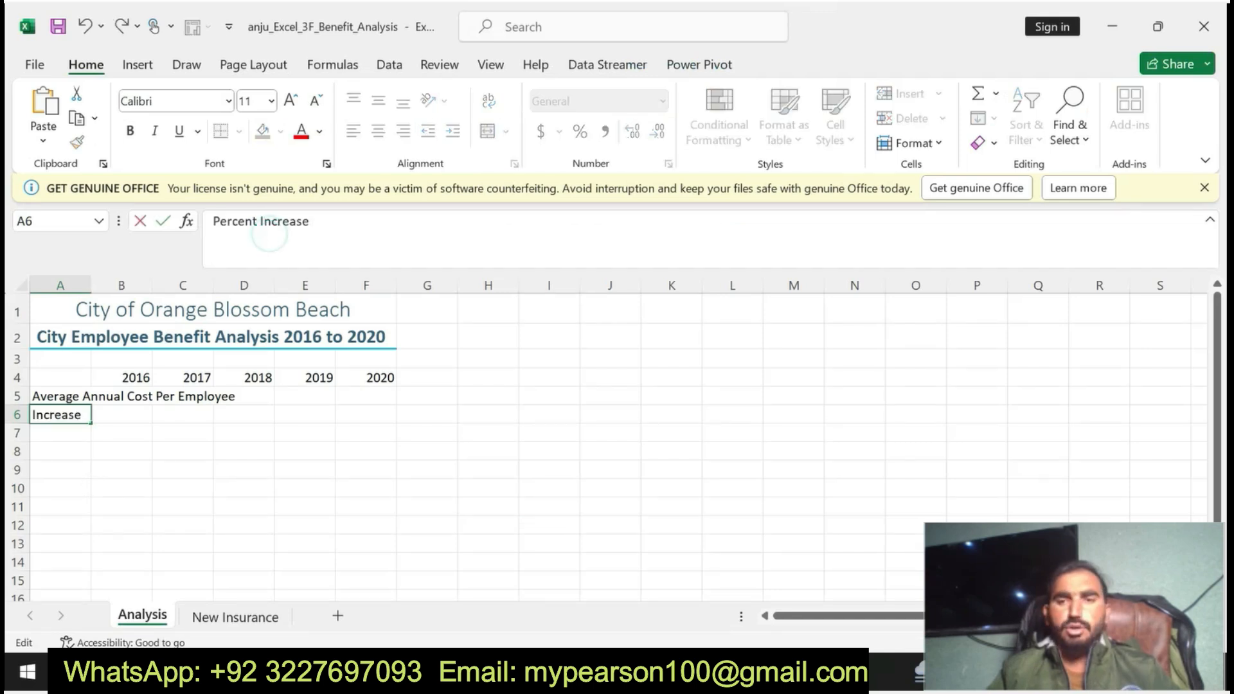
{"action": "key", "text": "Return"}
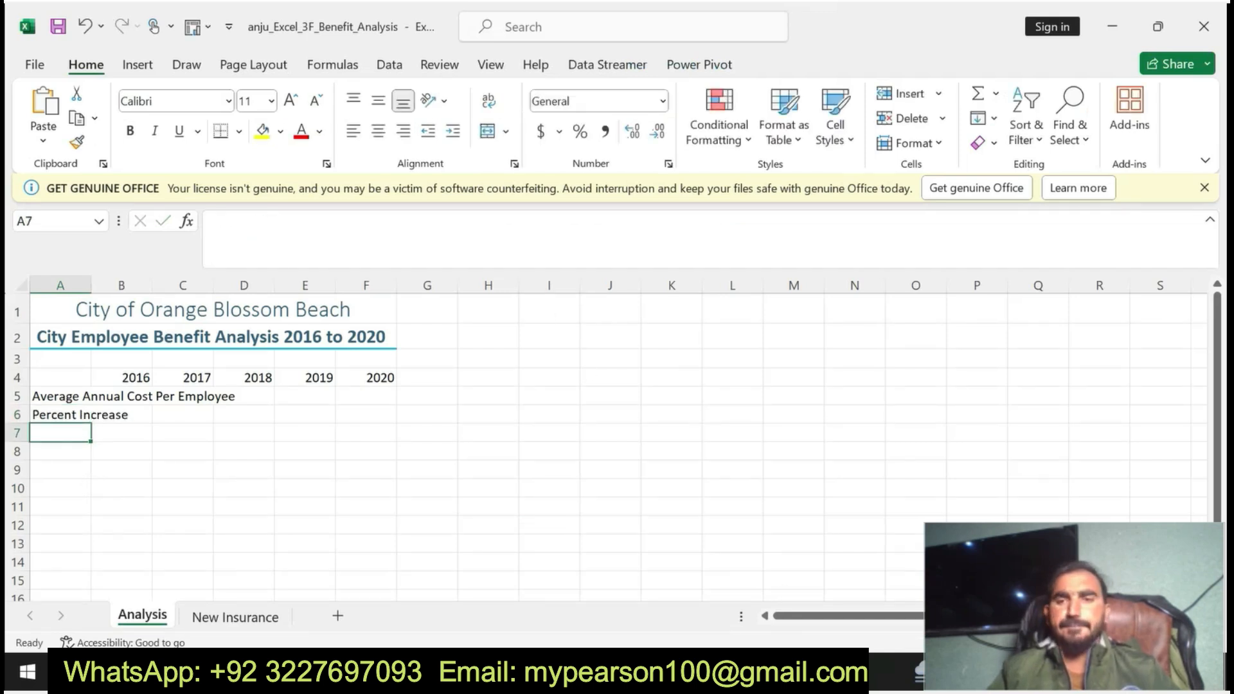
- Return to Word, undo the bold and highlight on step 4, and make the step 5 instruction bold with yellow highlighting
{"action": "key", "text": "alt+Tab"}
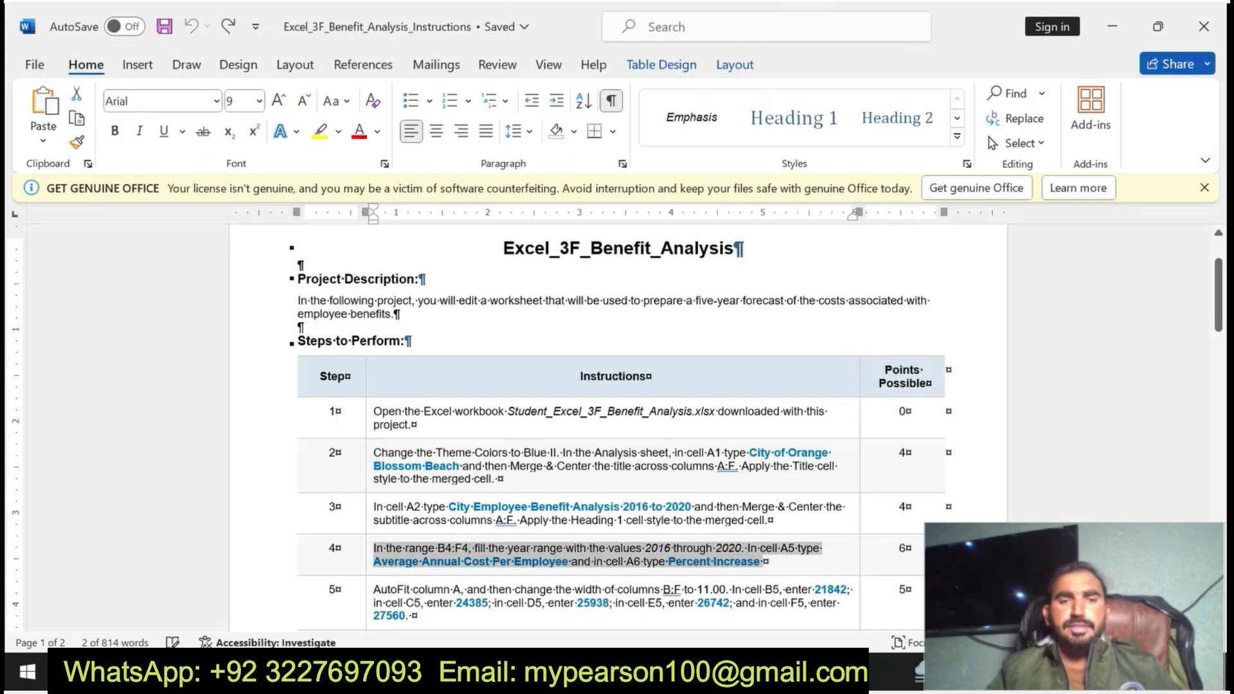
{"action": "scroll", "coordinate": [617, 425], "scroll_direction": "down", "scroll_amount": 5}
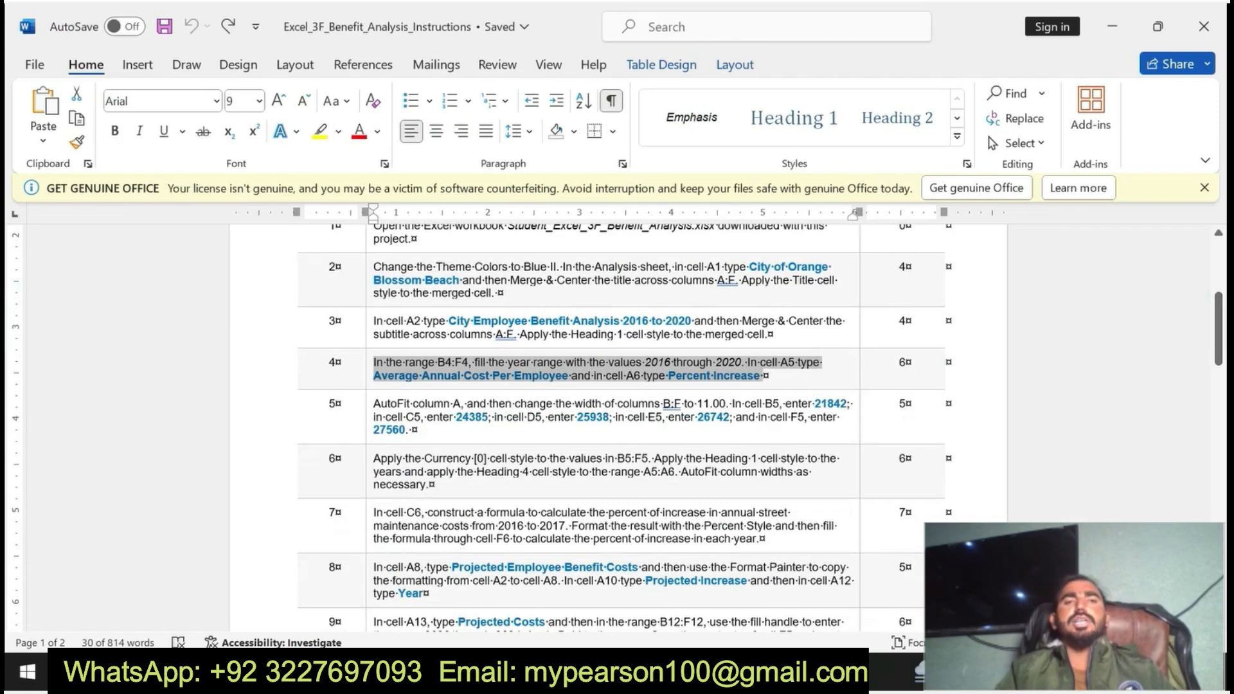
{"action": "triple_click", "coordinate": [425, 405]}
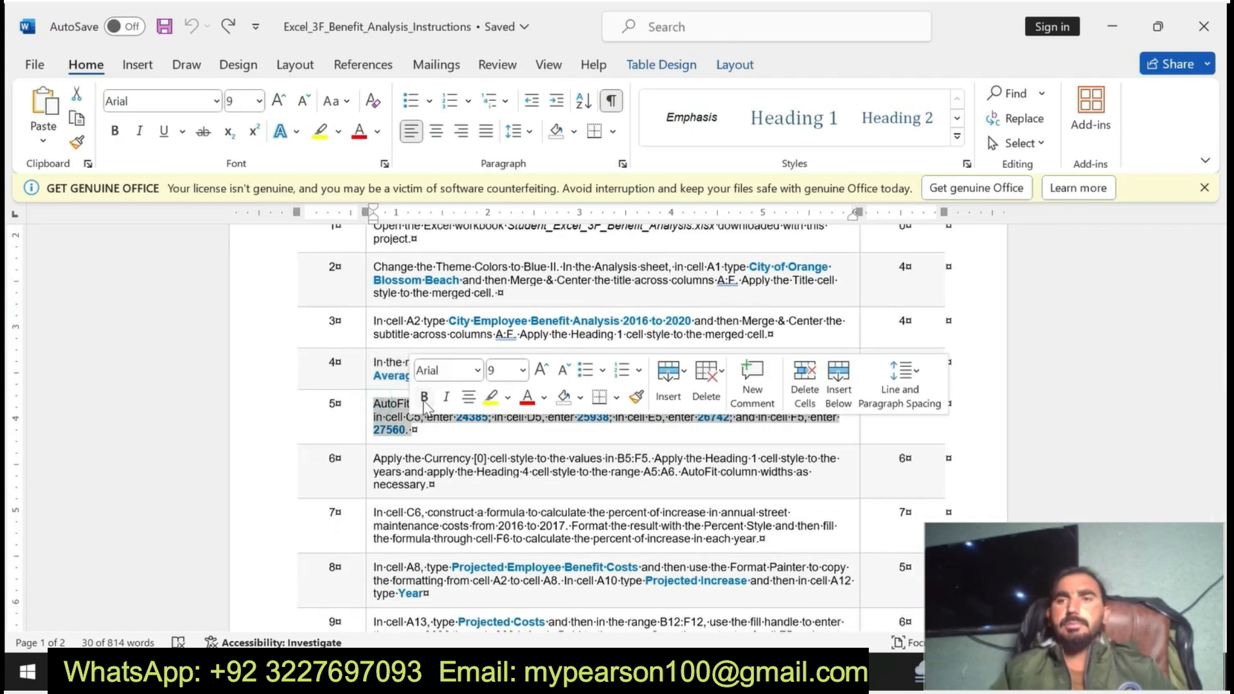
{"action": "left_click", "coordinate": [424, 397]}
{"action": "left_click", "coordinate": [491, 397]}
{"action": "left_click", "coordinate": [372, 407]}
{"action": "left_click_drag", "start_coordinate": [372, 407], "coordinate": [753, 405]}
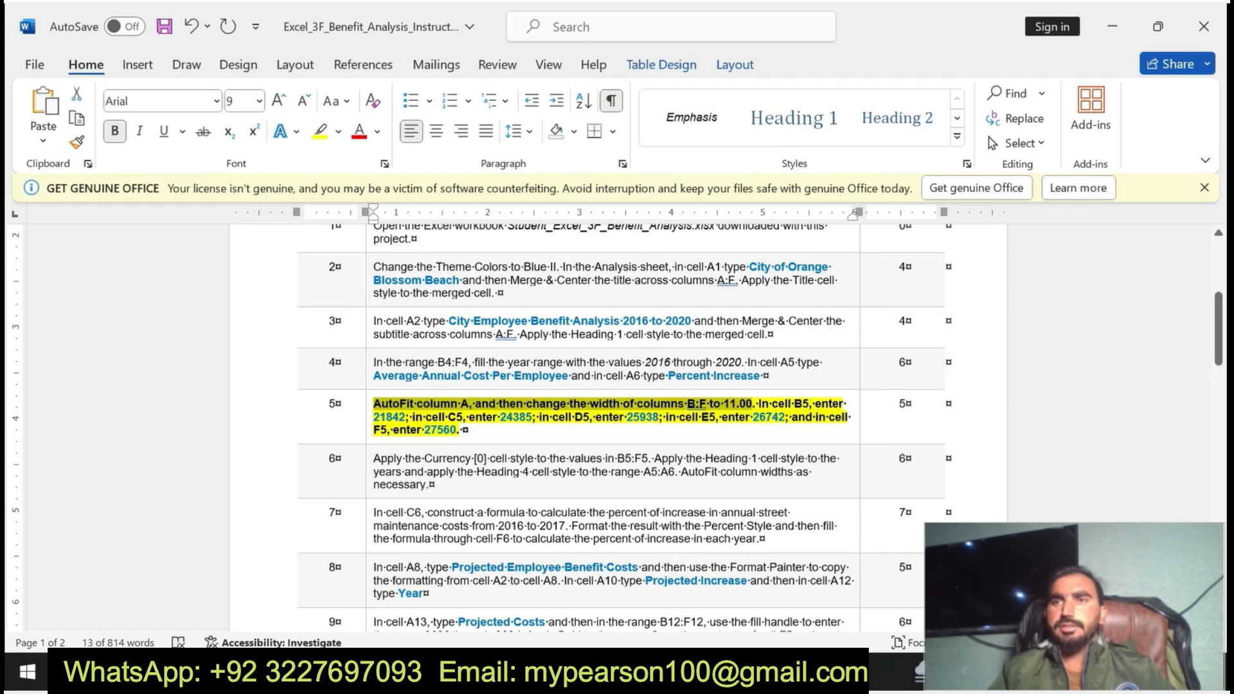
- Switch to Excel and AutoFit the width of column A on the Analysis sheet
{"action": "key", "text": "alt+Tab"}
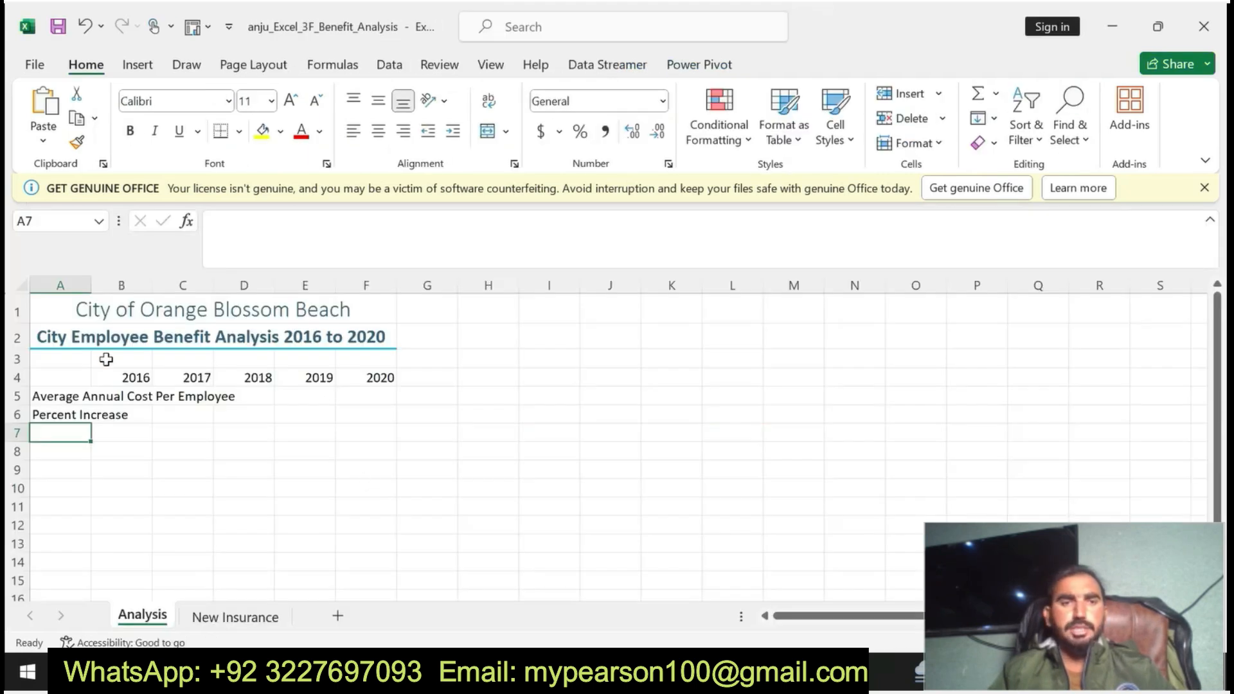
{"action": "left_click", "coordinate": [60, 285]}
{"action": "left_click", "coordinate": [938, 150]}
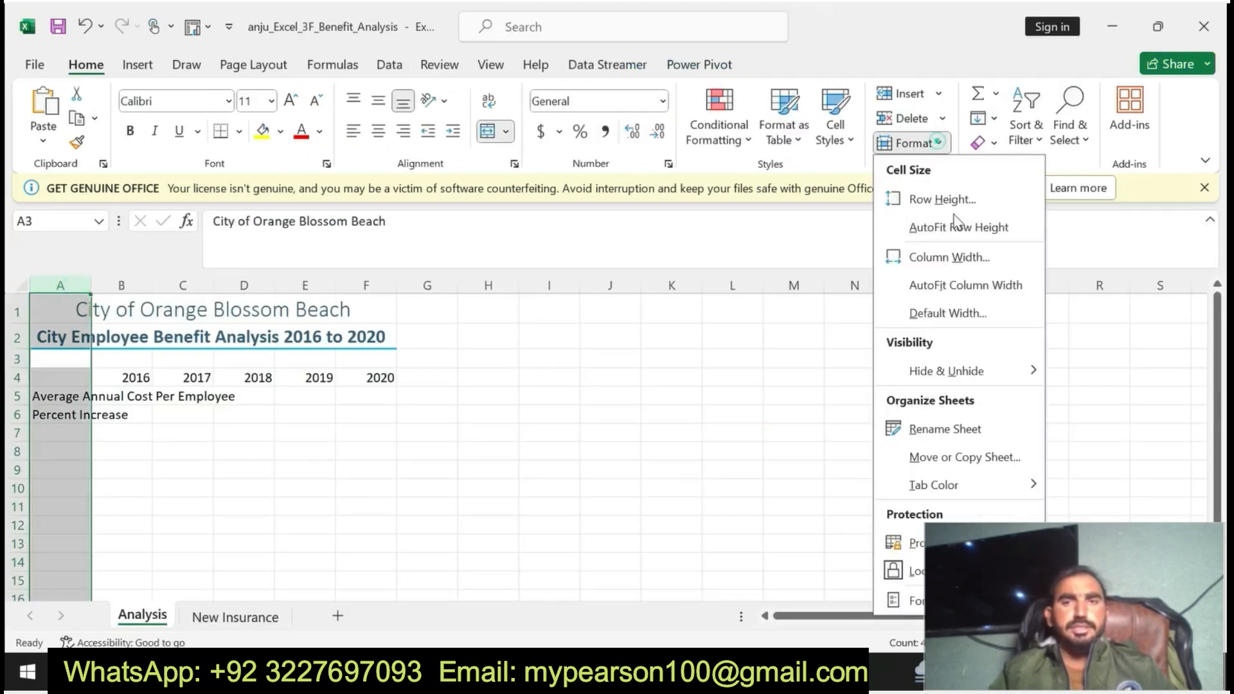
{"action": "left_click", "coordinate": [938, 281]}
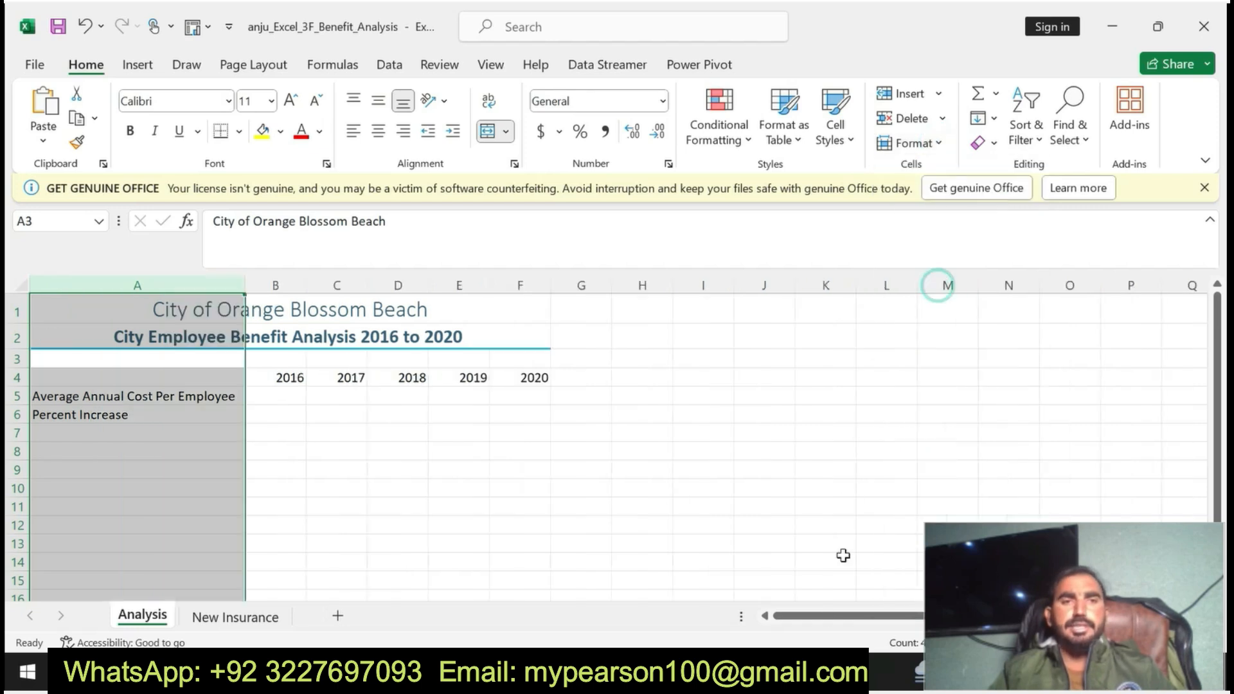
- Check the column instruction of step 5 in Word and set the width of columns B:F to 11 in Excel
{"action": "key", "text": "alt+Tab"}
{"action": "left_click", "coordinate": [593, 399]}
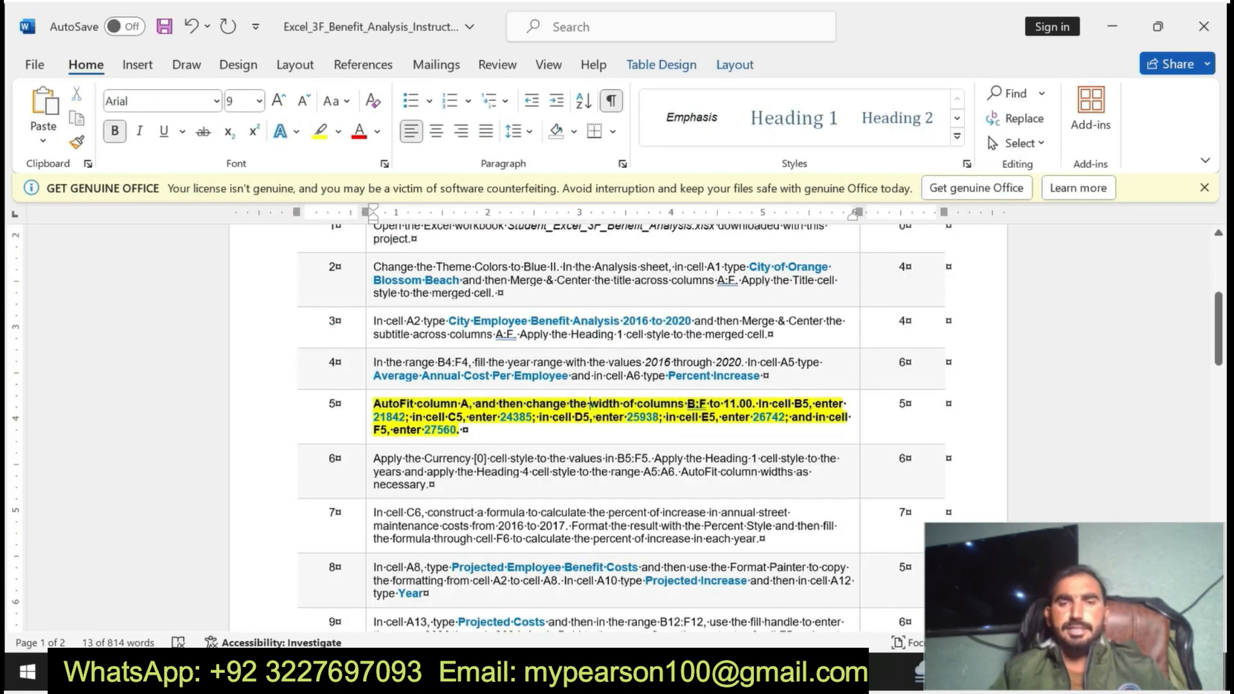
{"action": "key", "text": "alt+Tab"}
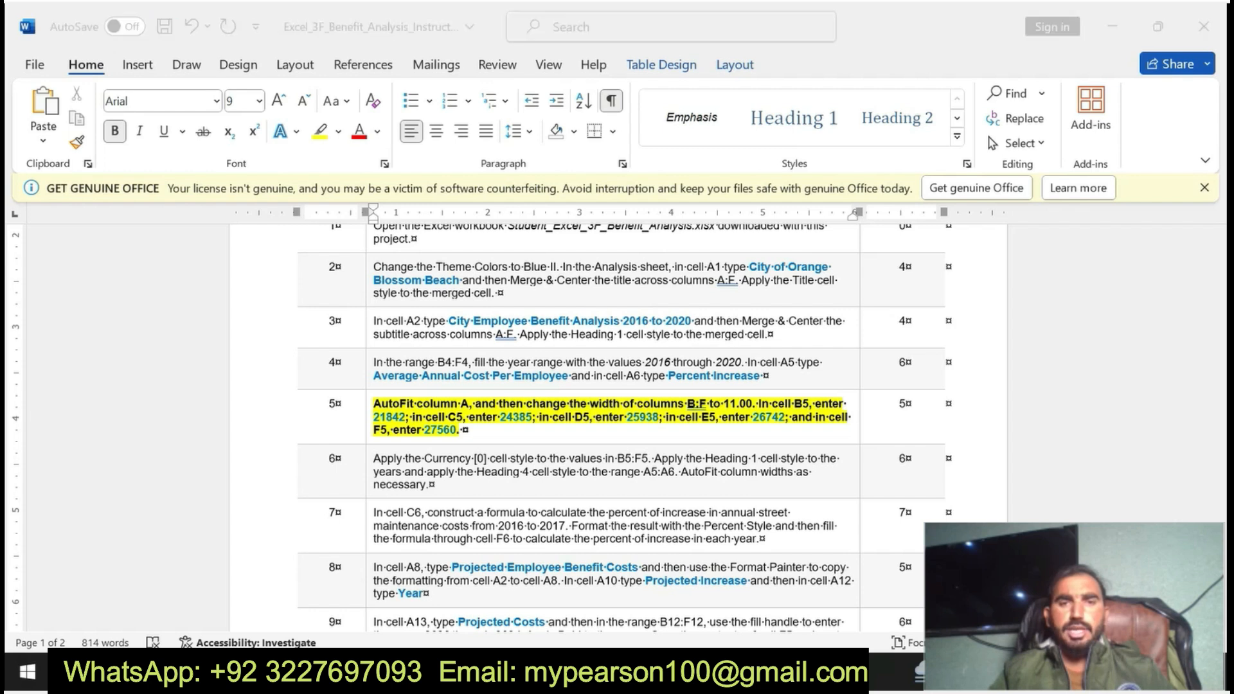
{"action": "left_click_drag", "start_coordinate": [291, 276], "coordinate": [520, 276]}
{"action": "right_click", "coordinate": [474, 273]}
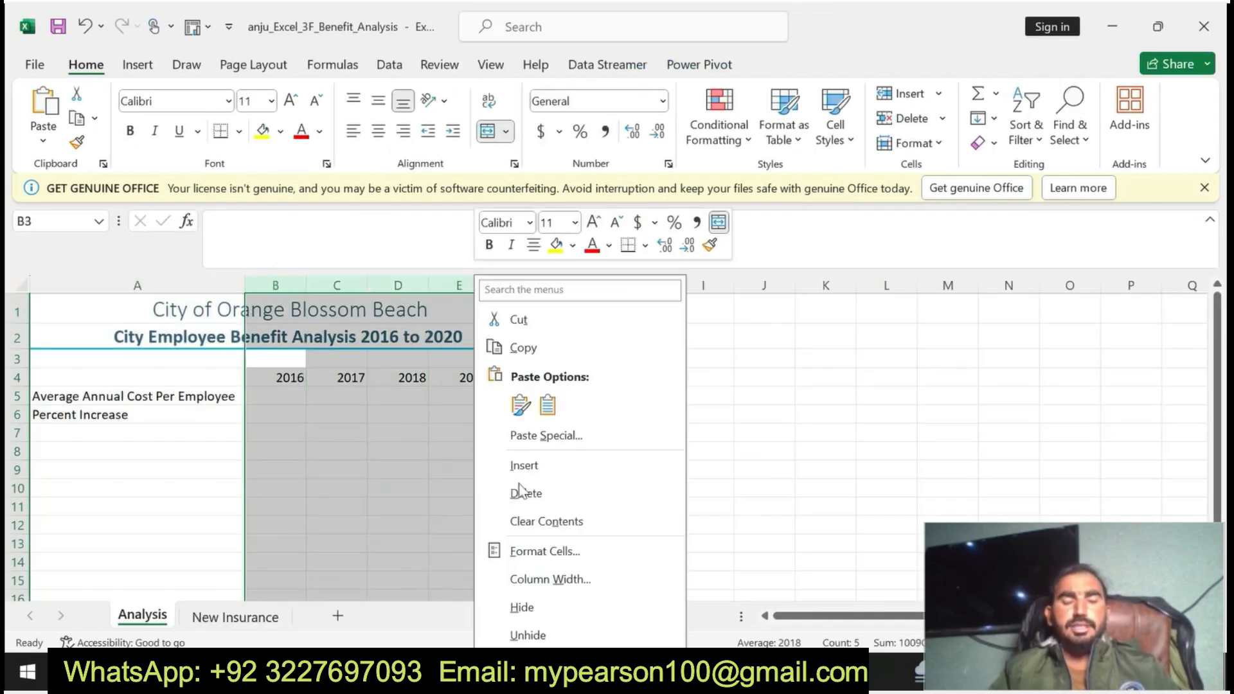
{"action": "left_click", "coordinate": [545, 580]}
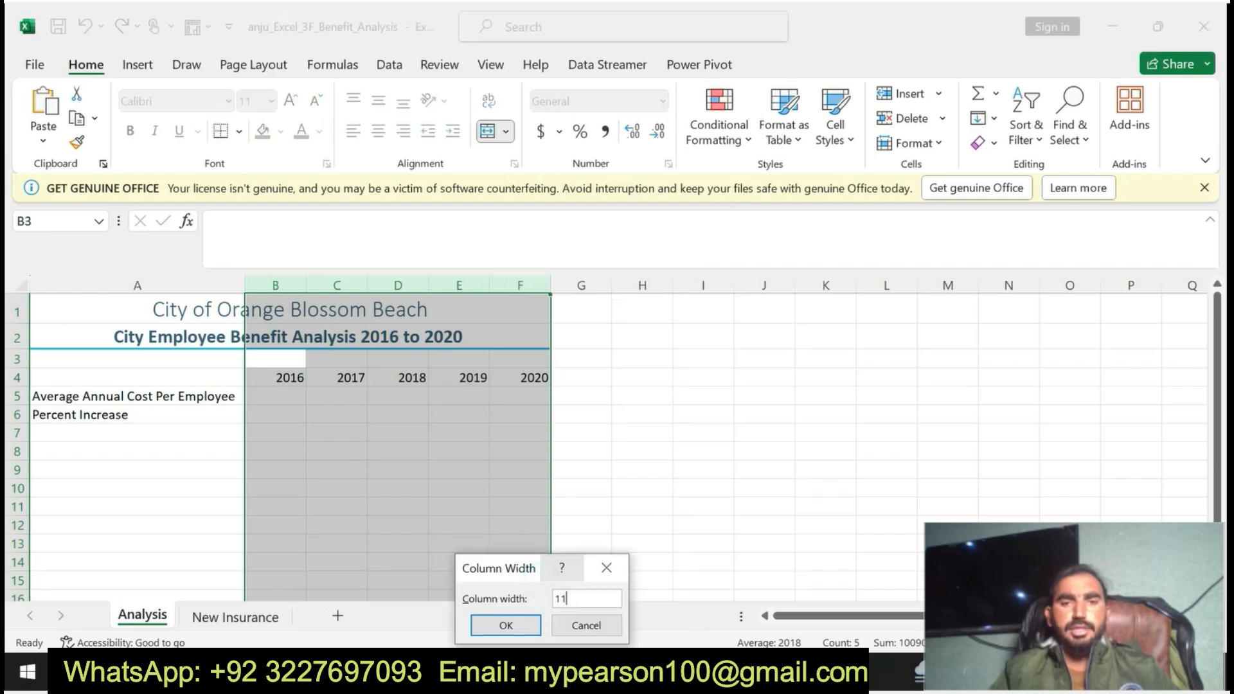
{"action": "type", "text": "11"}
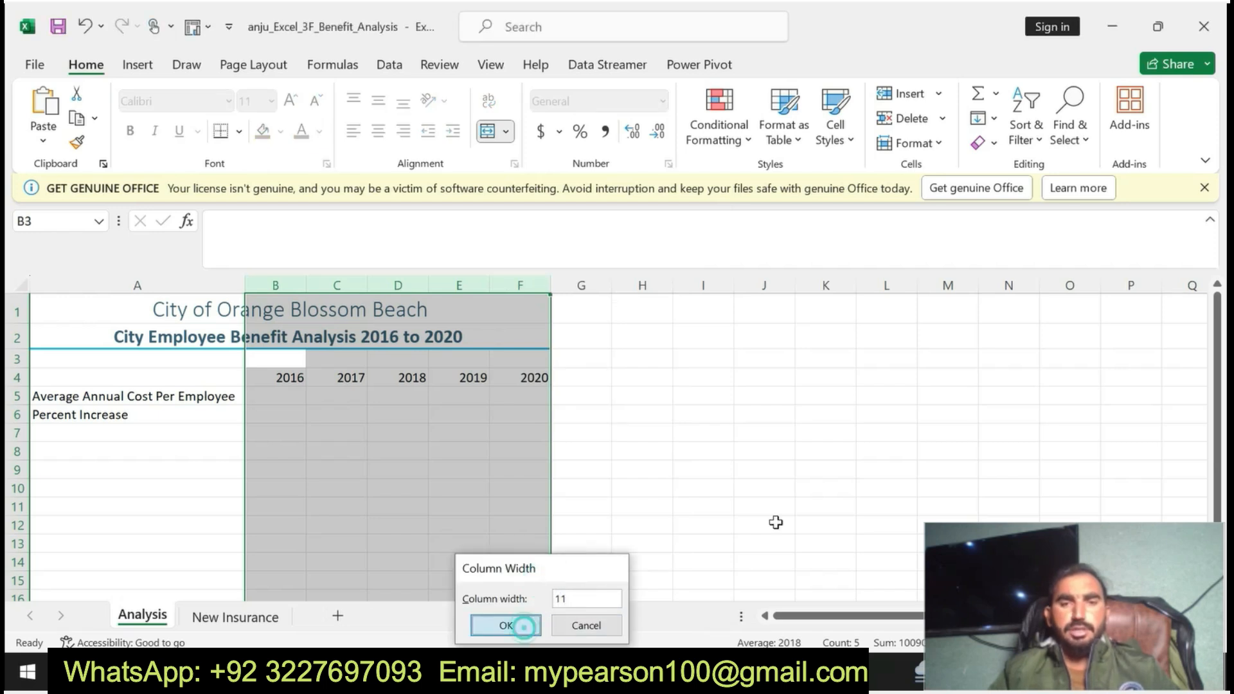
{"action": "left_click", "coordinate": [508, 626]}
- Take the B5 value from step 5 in Word and enter 21842 in cell B5 in Excel
{"action": "key", "text": "alt+Tab"}
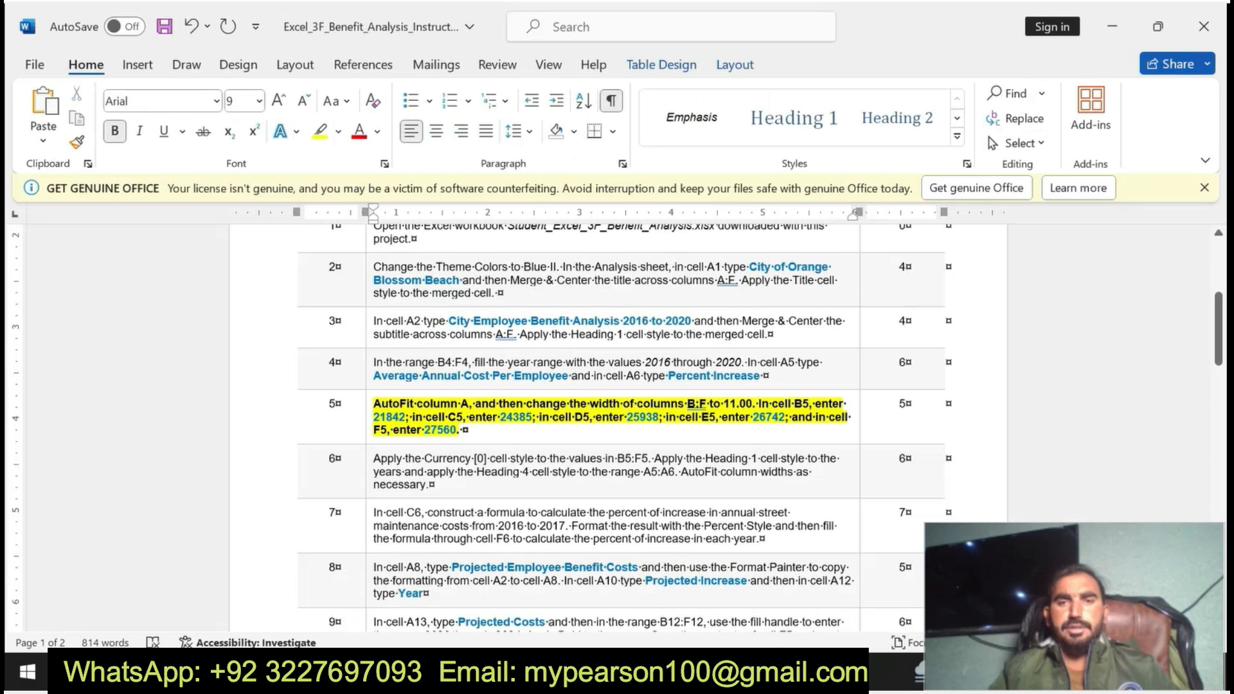
{"action": "left_click", "coordinate": [793, 424]}
{"action": "left_click_drag", "start_coordinate": [761, 406], "coordinate": [826, 418]}
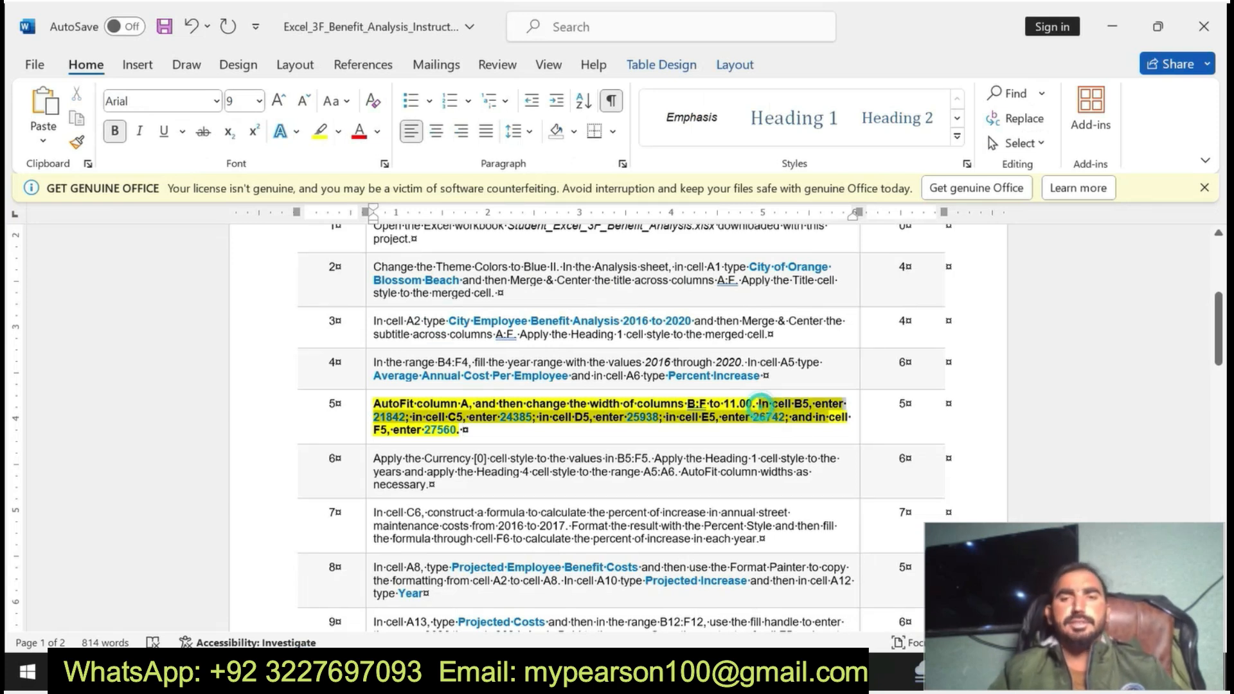
{"action": "left_click", "coordinate": [409, 426]}
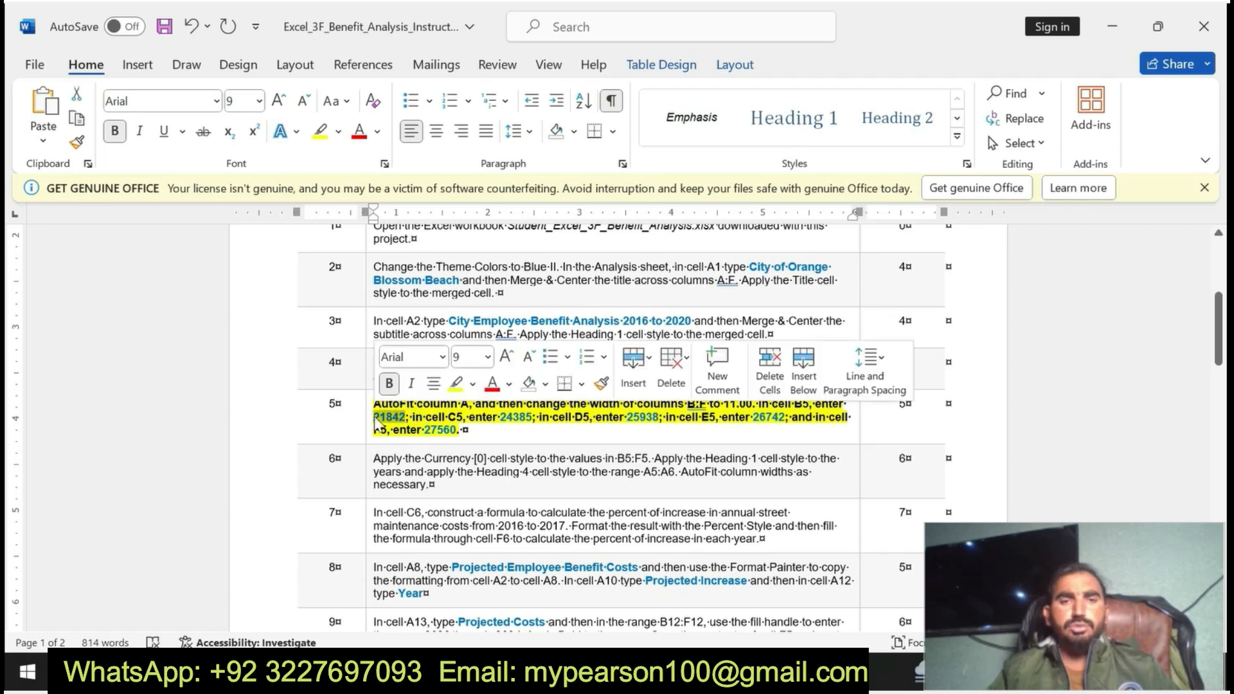
{"action": "key", "text": "alt+Tab"}
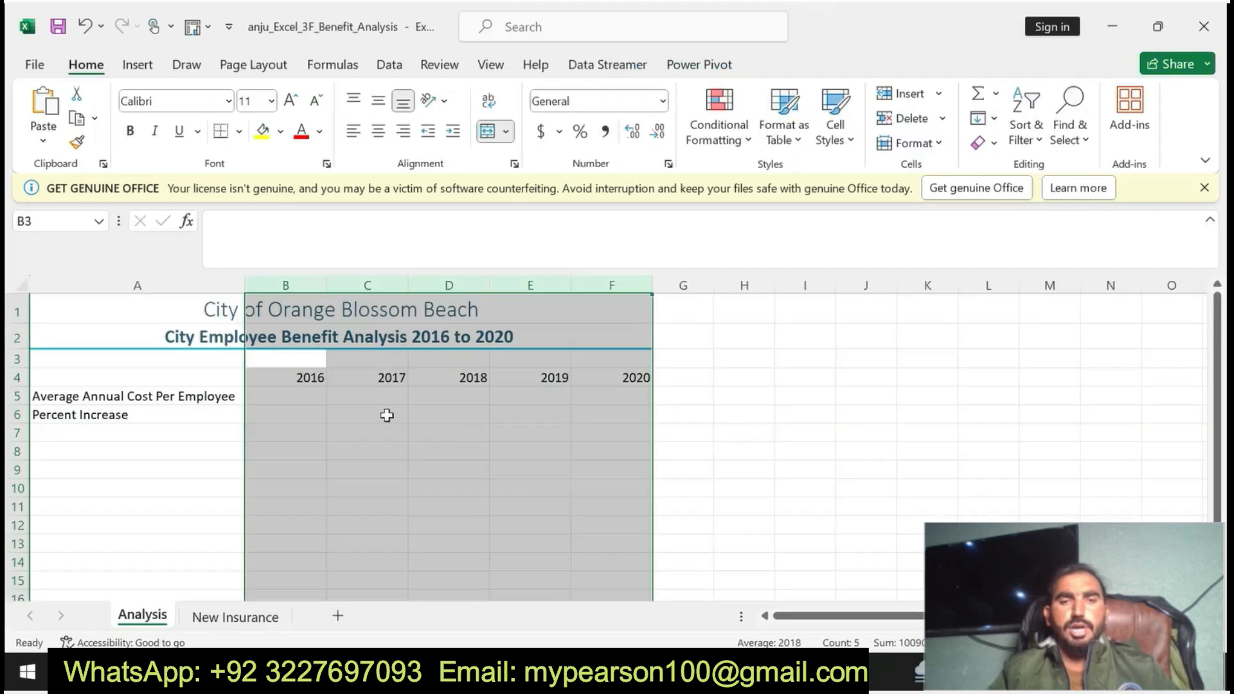
{"action": "left_click", "coordinate": [305, 400]}
{"action": "left_click", "coordinate": [293, 244]}
{"action": "type", "text": "21842"}
{"action": "key", "text": "Return"}
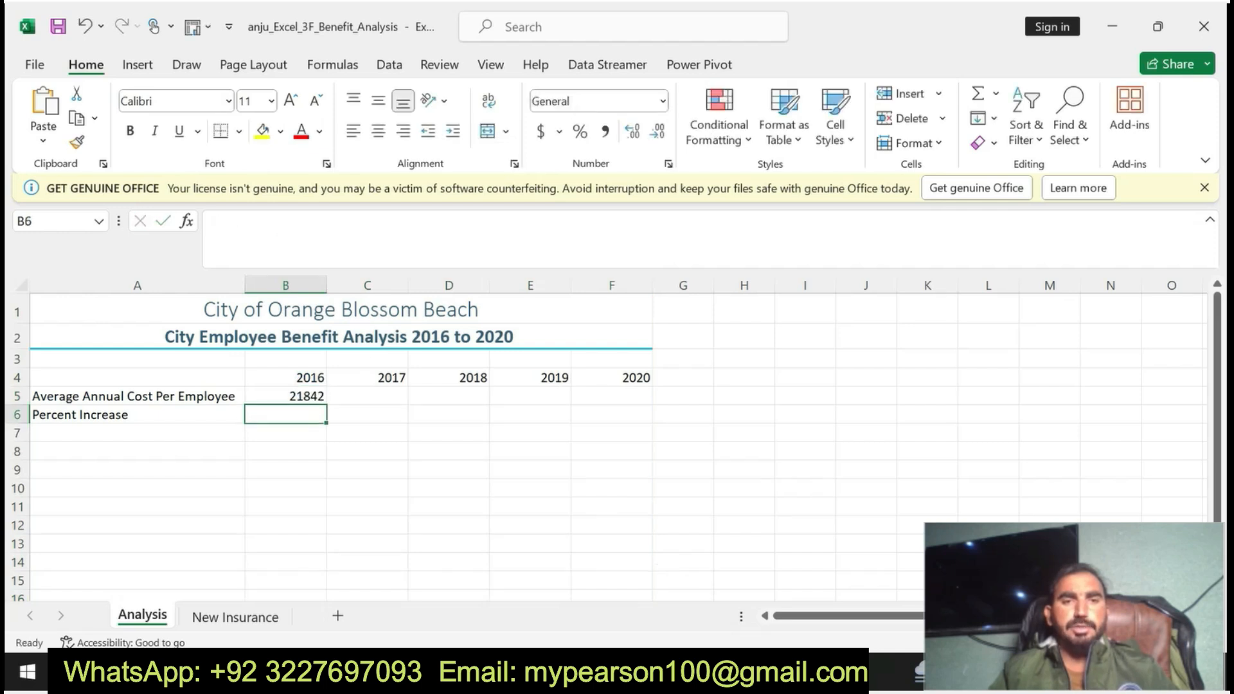
- Select the C5 value 24385 in step 5 of the Word instructions and return to Excel
{"action": "key", "text": "alt+Tab"}
{"action": "left_click_drag", "start_coordinate": [500, 416], "coordinate": [532, 422]}
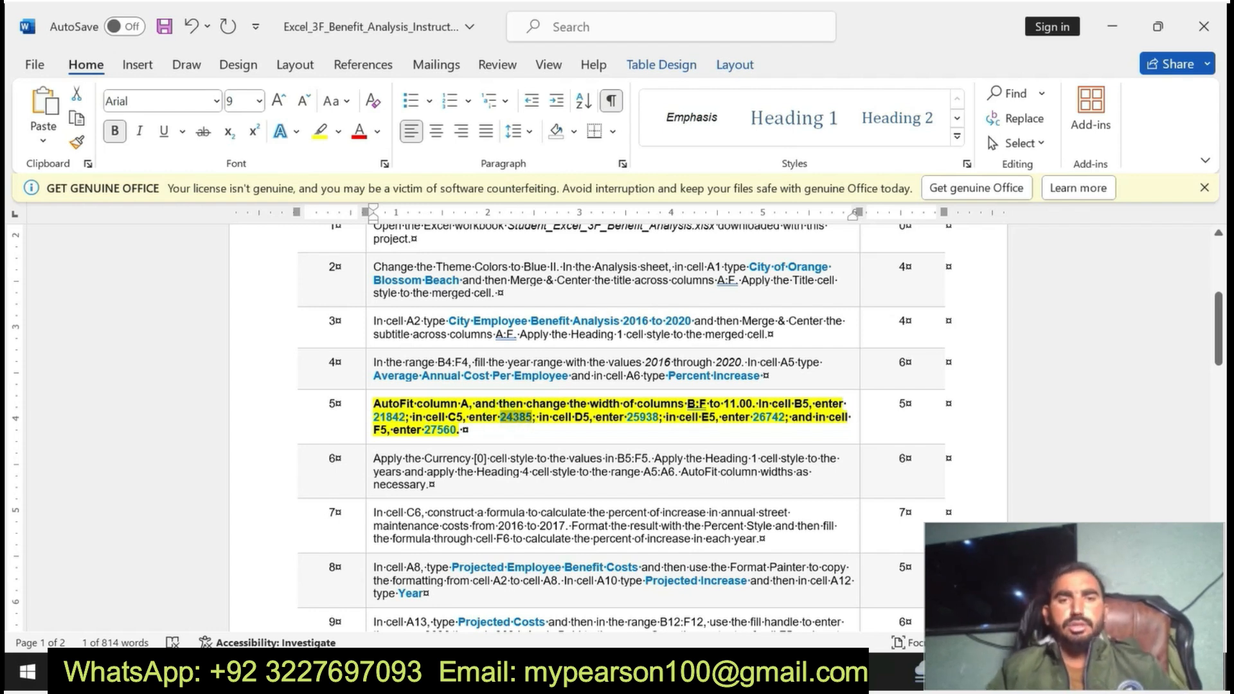
{"action": "key", "text": "alt+Tab"}
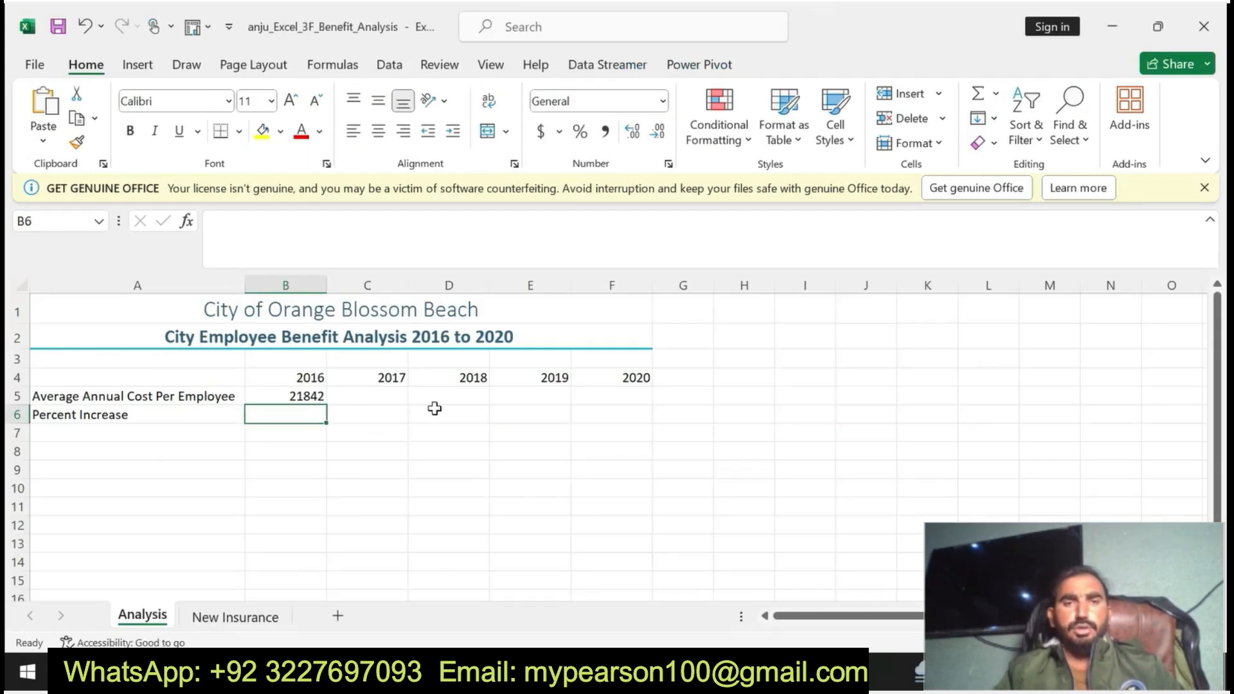
{"action": "key", "text": "alt+Tab"}
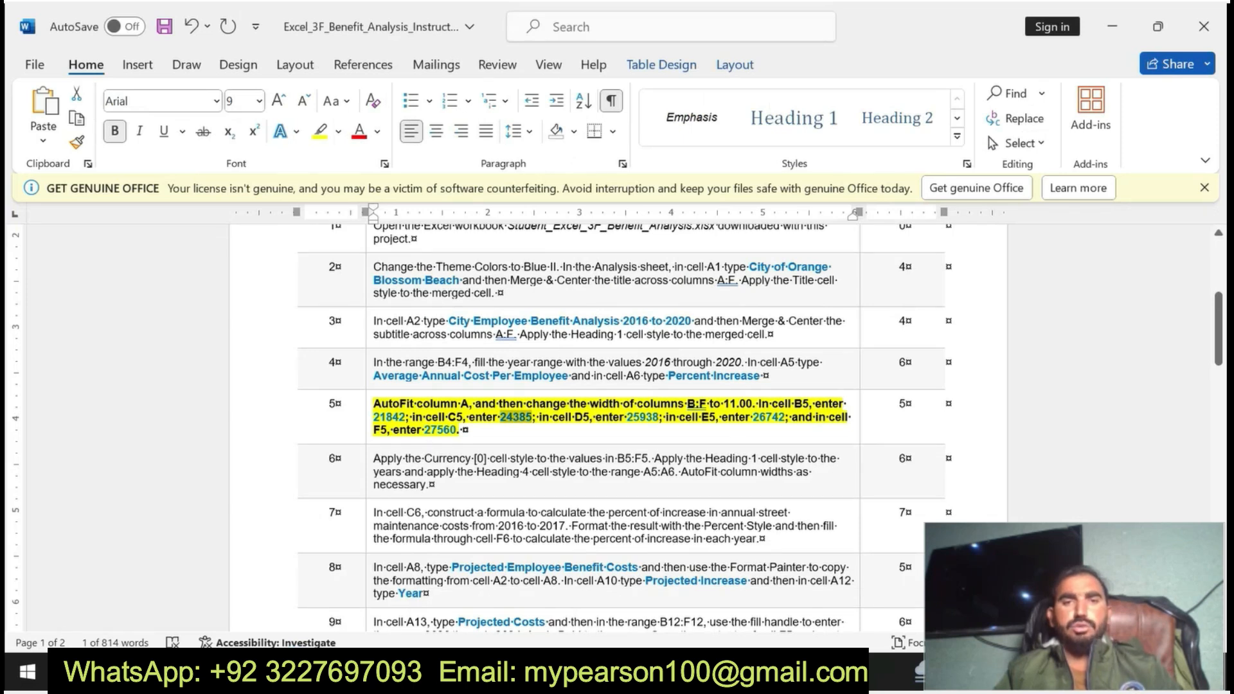
{"action": "key", "text": "alt+Tab"}
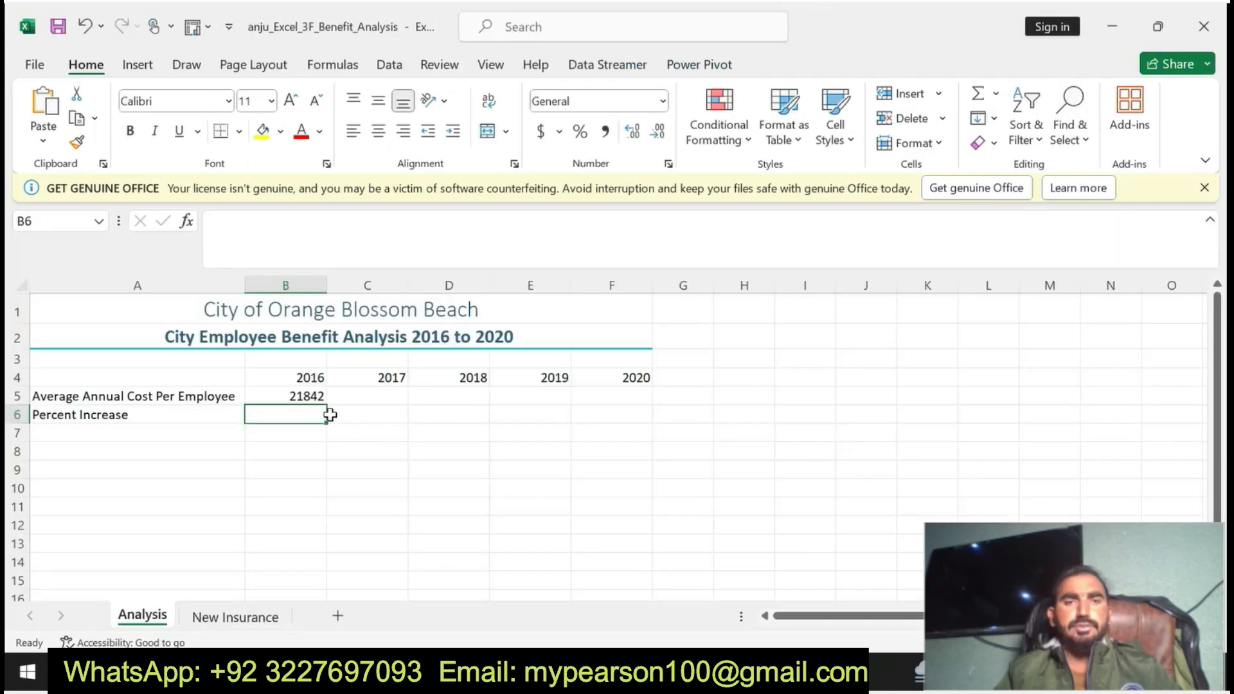
{"action": "type", "text": "24385"}
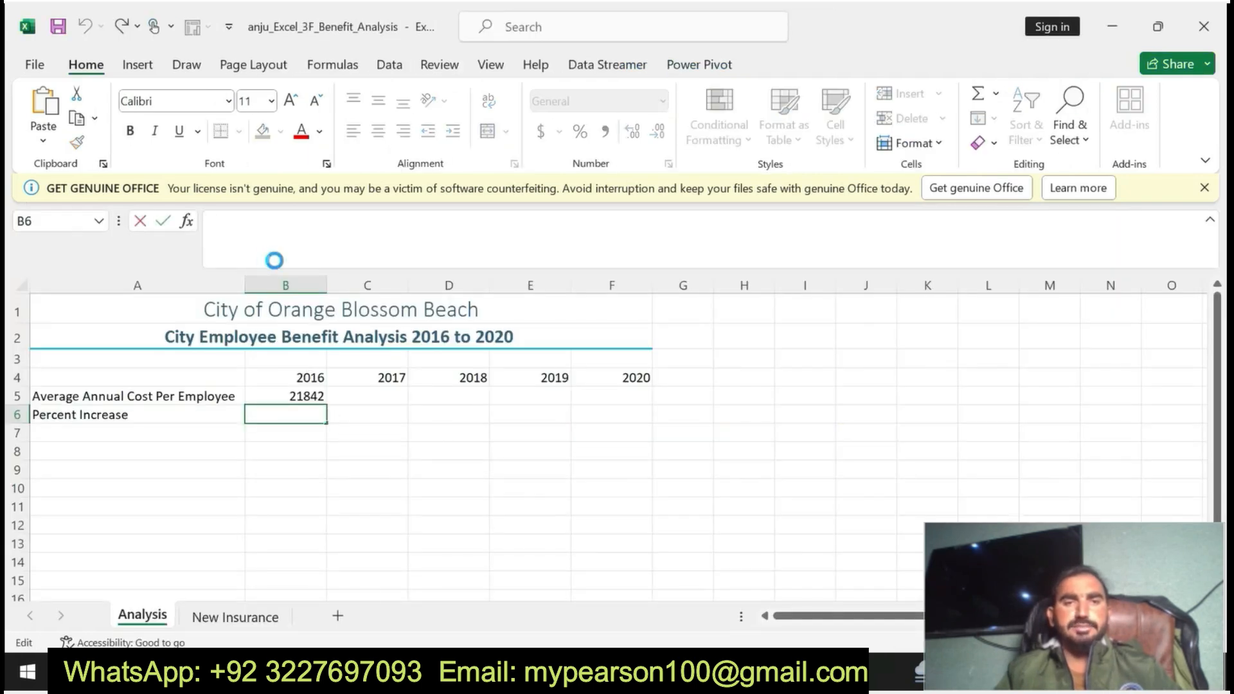
{"action": "key", "text": "Return"}
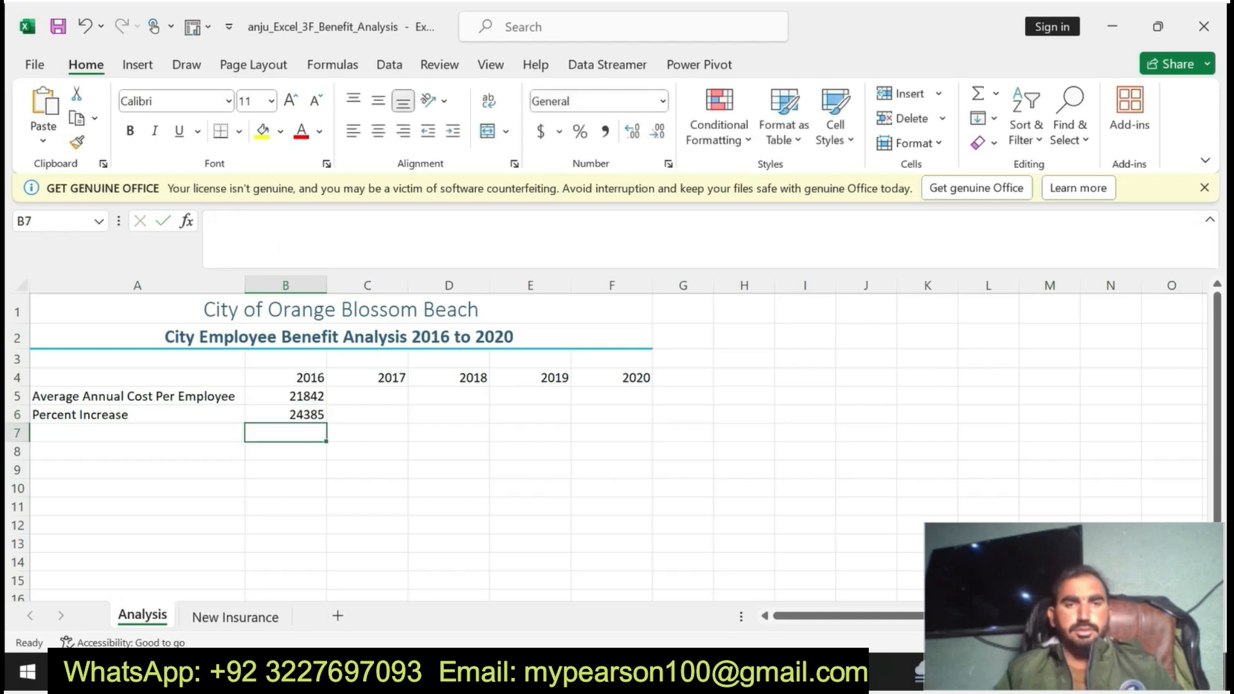
{"action": "key", "text": "ctrl+z"}
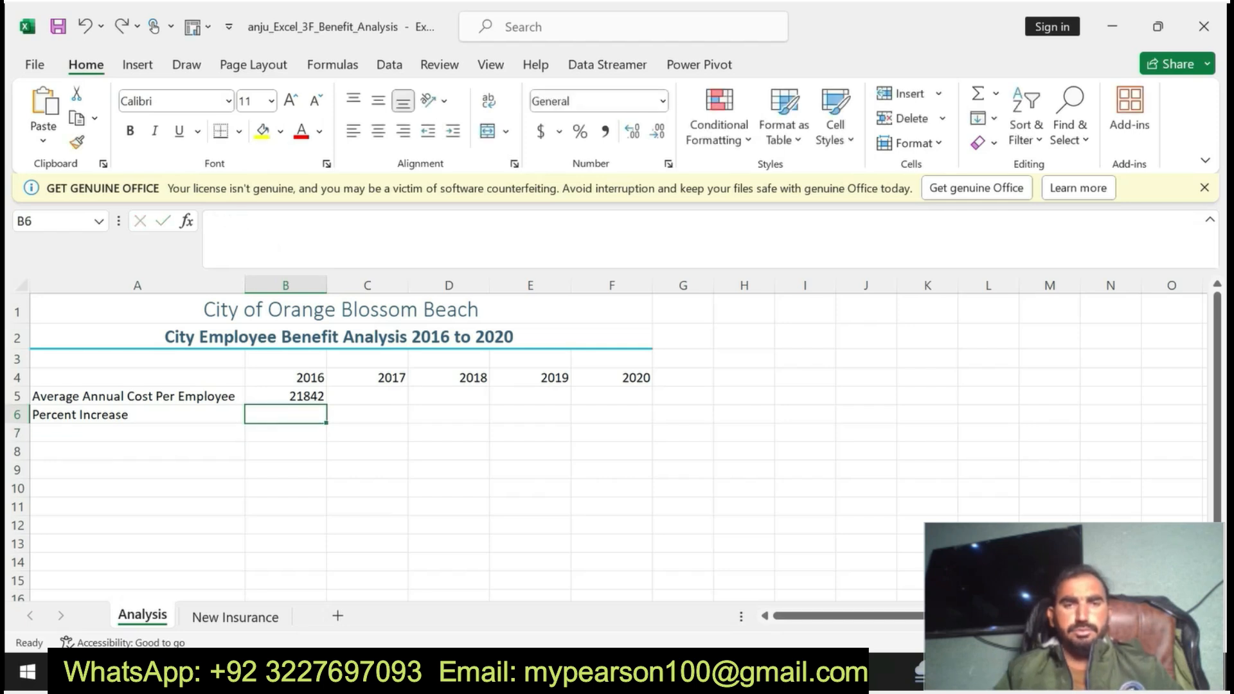
- Enter 24385 in cell C5 as the average annual cost for 2017
{"action": "left_click", "coordinate": [379, 399]}
{"action": "type", "text": "24385"}
{"action": "key", "text": "Return"}
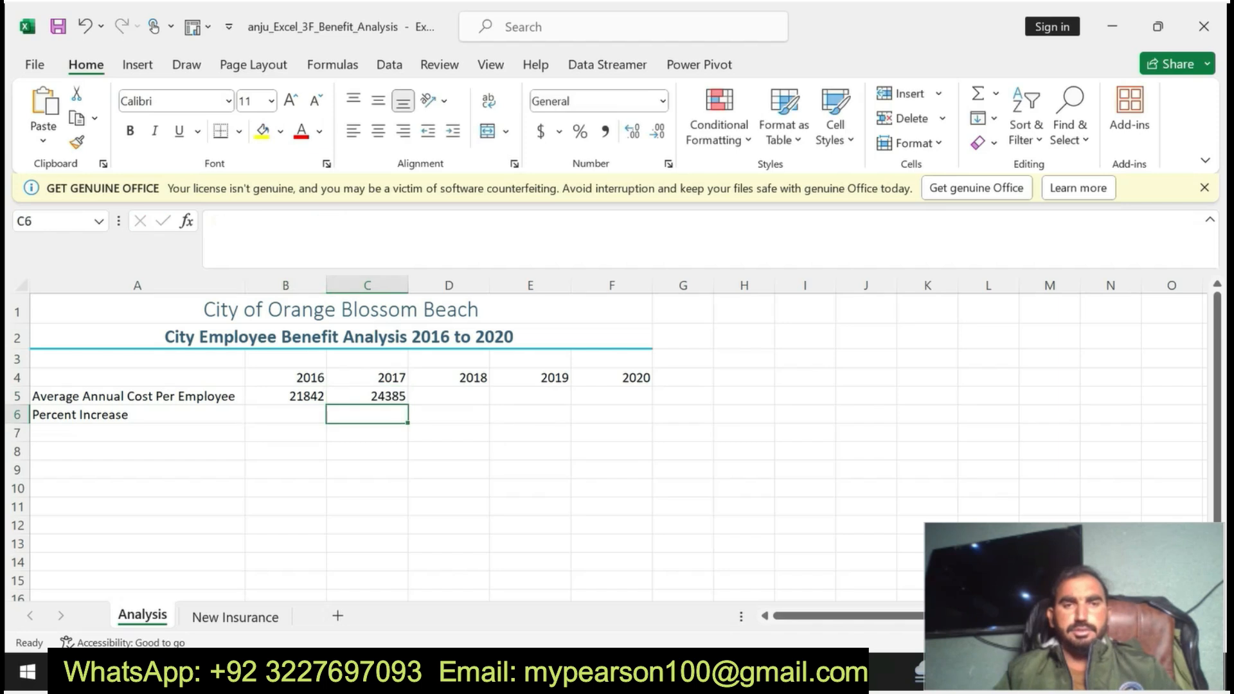
- Take the D5 value from step 5 in Word and enter 25938 in cell D5 in Excel
{"action": "left_click", "coordinate": [701, 672]}
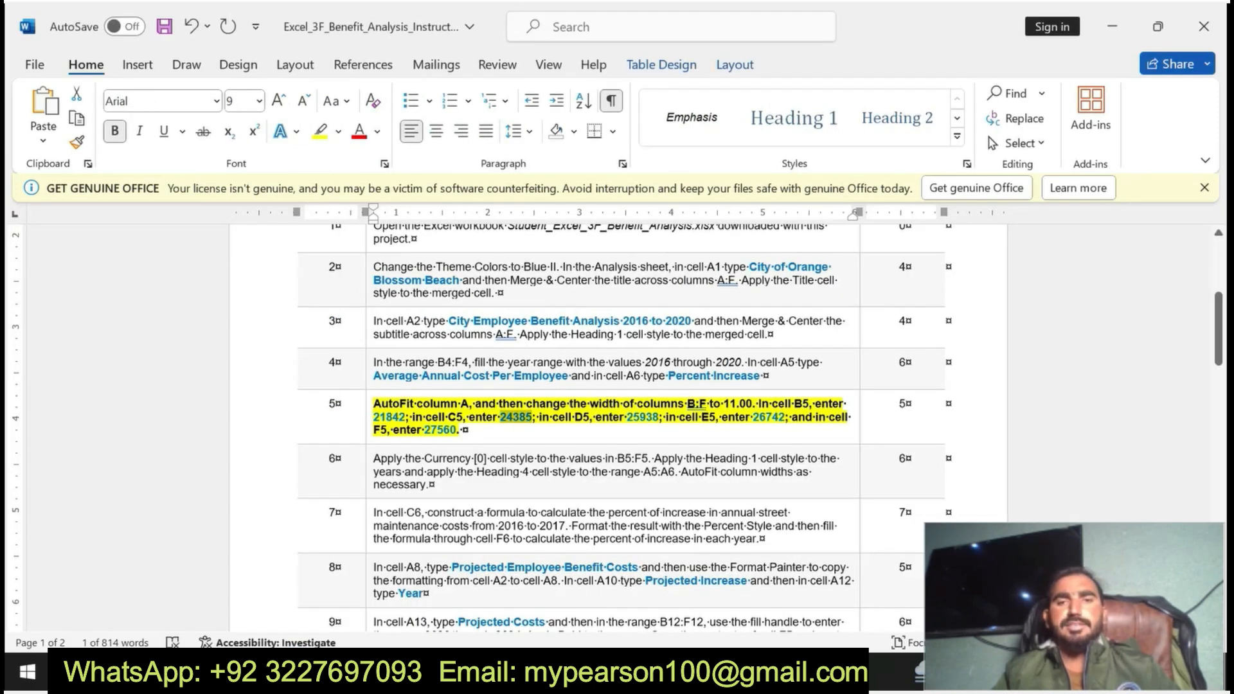
{"action": "double_click", "coordinate": [643, 418]}
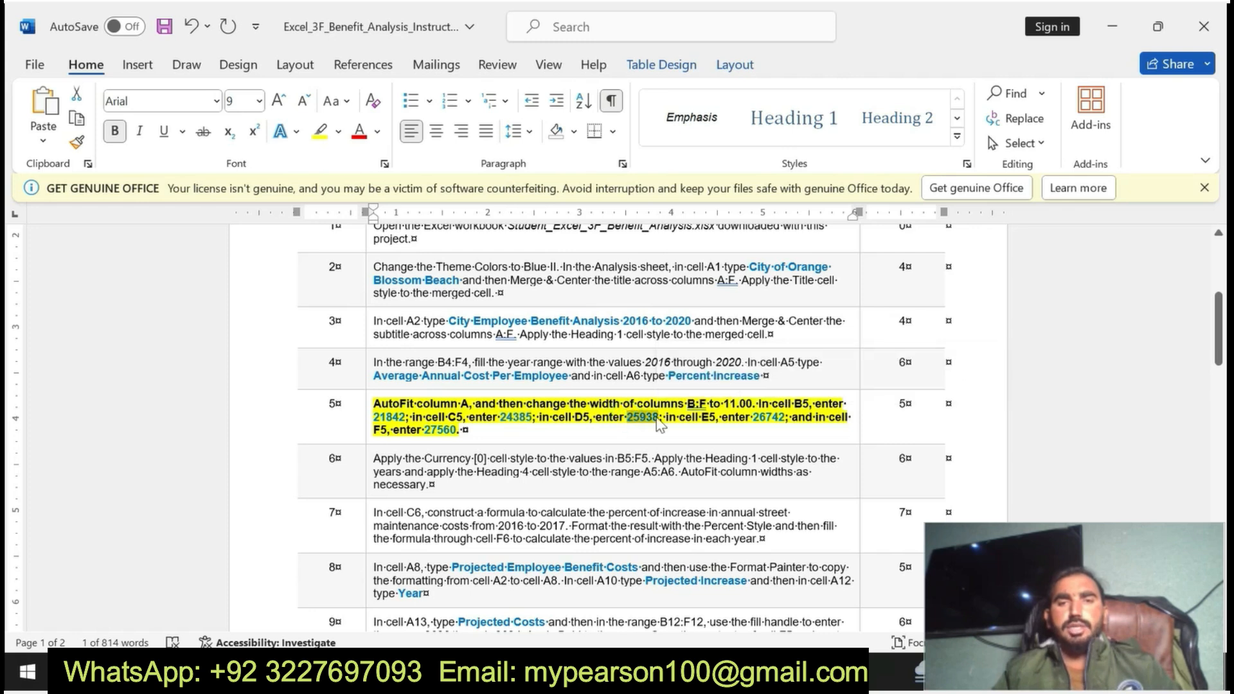
{"action": "left_click", "coordinate": [733, 672]}
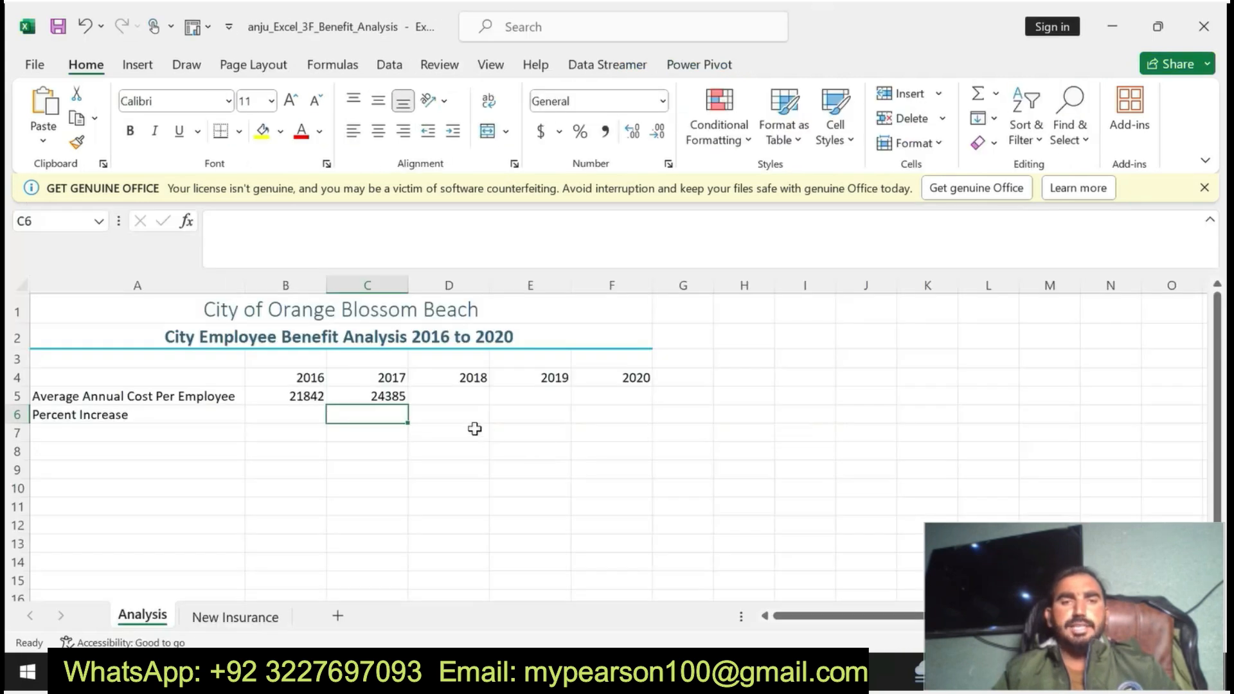
{"action": "left_click", "coordinate": [449, 394]}
{"action": "type", "text": "25938"}
{"action": "key", "text": "Return"}
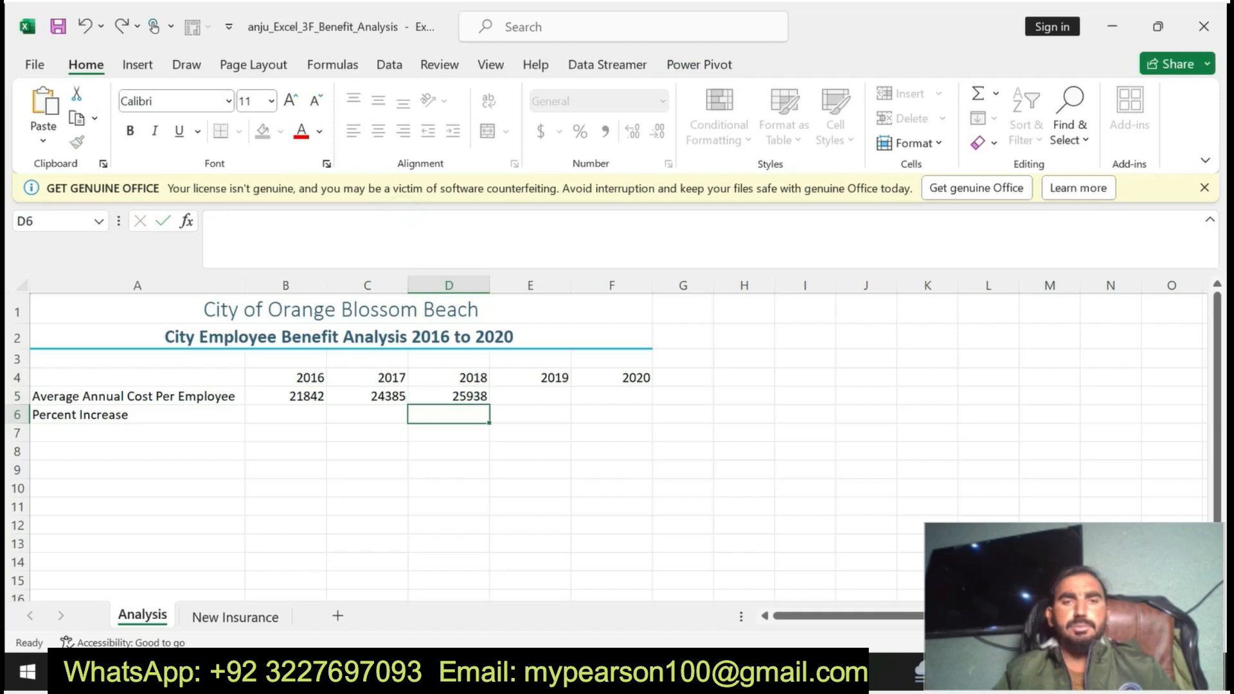
- Take the E5 value from step 5 in Word and enter 26742 in cell E5 in Excel
{"action": "left_click", "coordinate": [753, 672]}
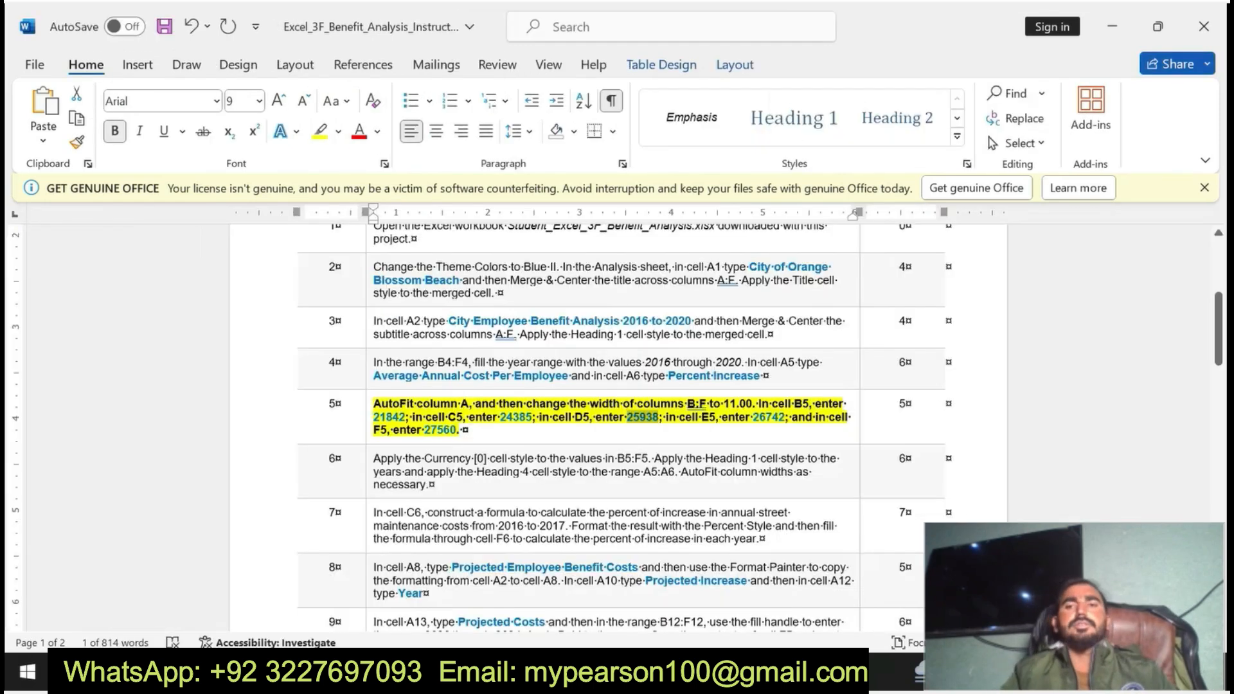
{"action": "left_click_drag", "start_coordinate": [753, 417], "coordinate": [778, 418]}
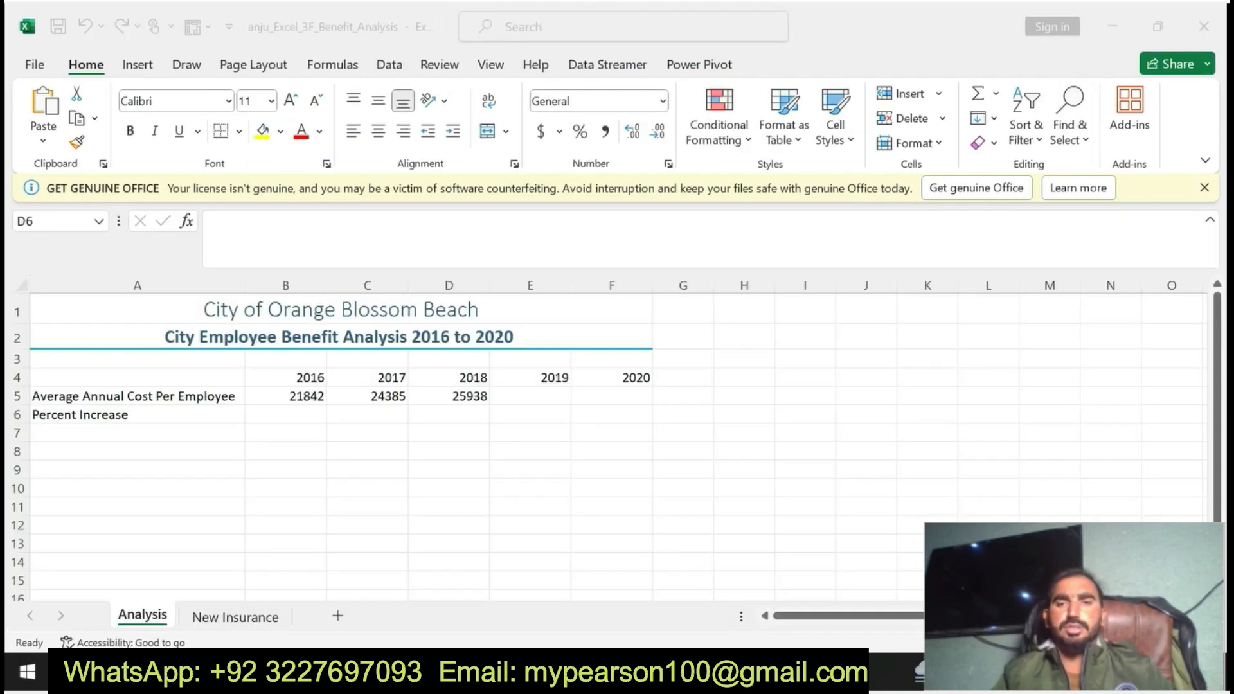
{"action": "left_click", "coordinate": [759, 672]}
{"action": "left_click", "coordinate": [553, 393]}
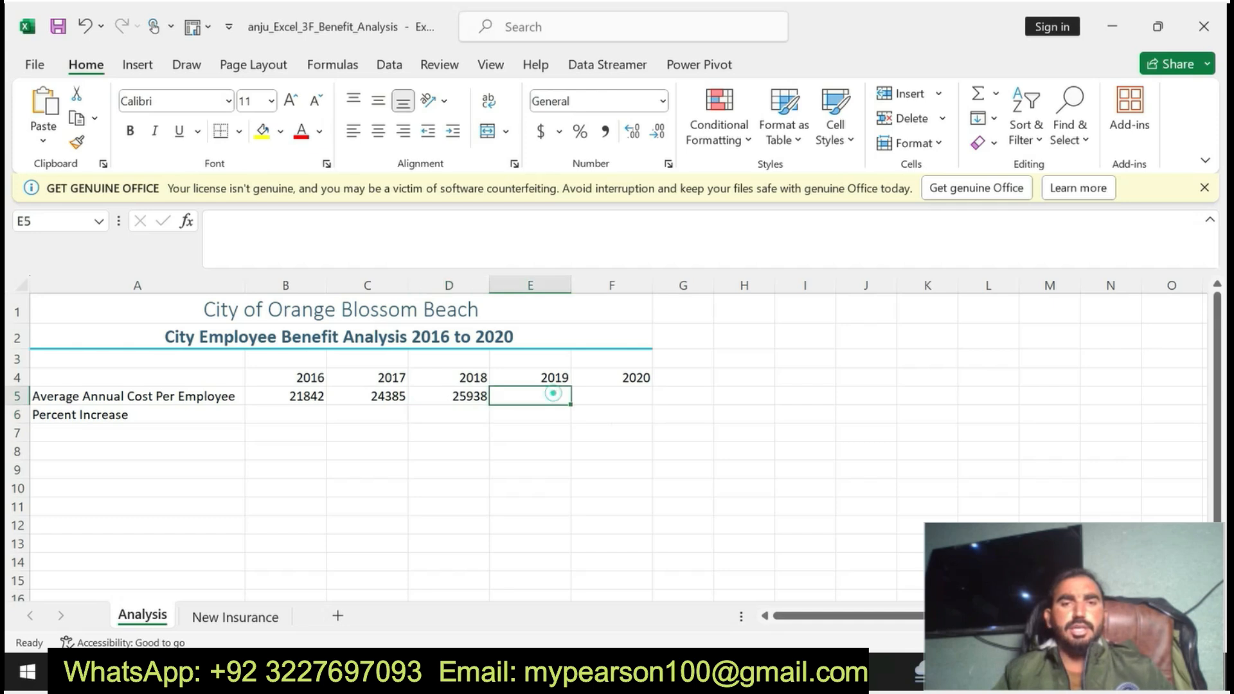
{"action": "type", "text": "26742"}
{"action": "key", "text": "Return"}
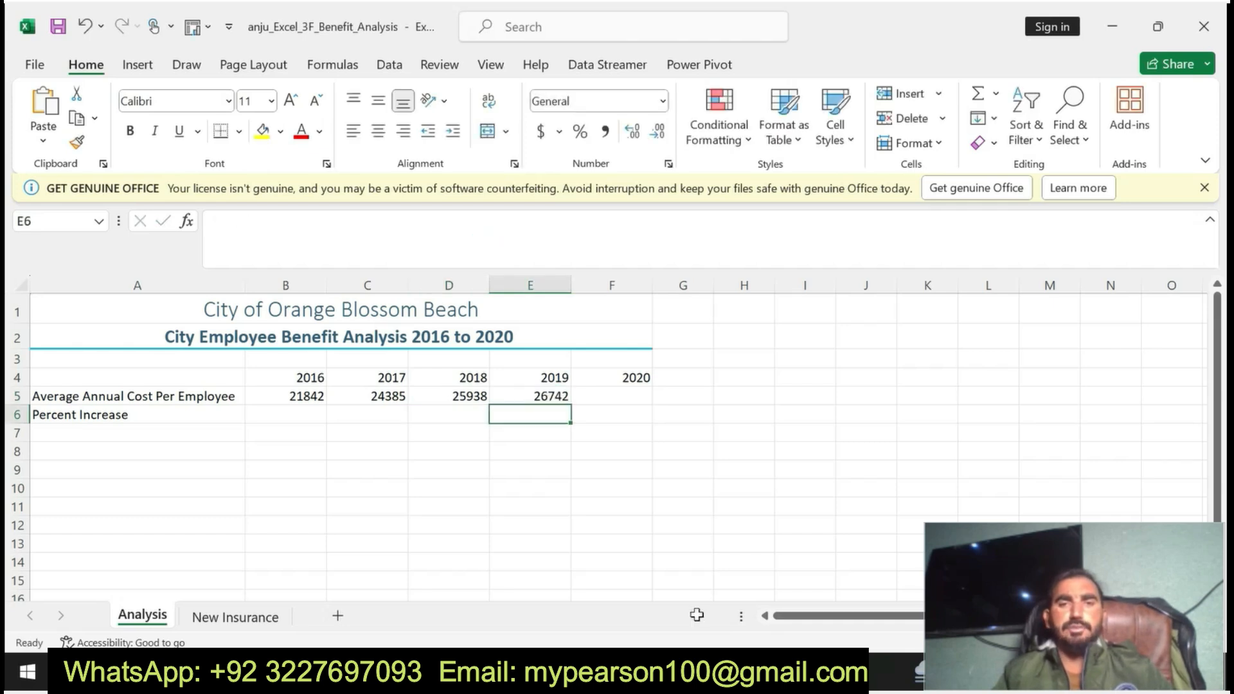
- Take the F5 value from step 5 in Word and enter 27560 in cell F5 in Excel
{"action": "key", "text": "alt+Tab"}
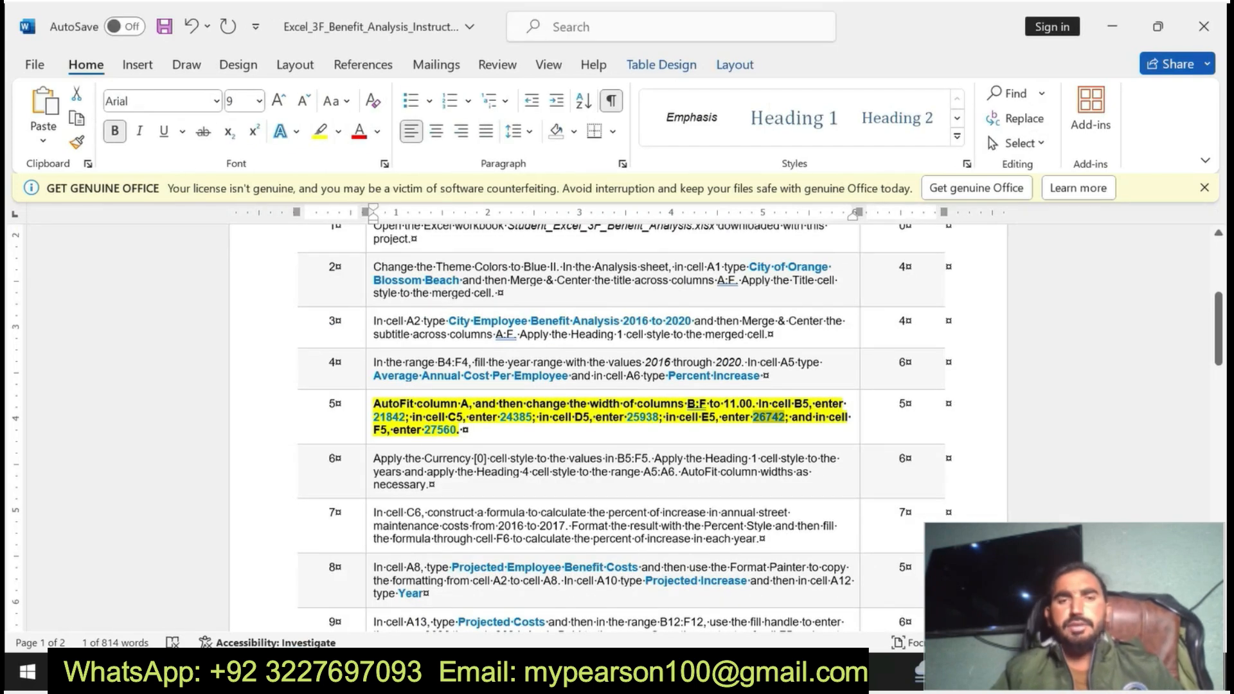
{"action": "double_click", "coordinate": [428, 431]}
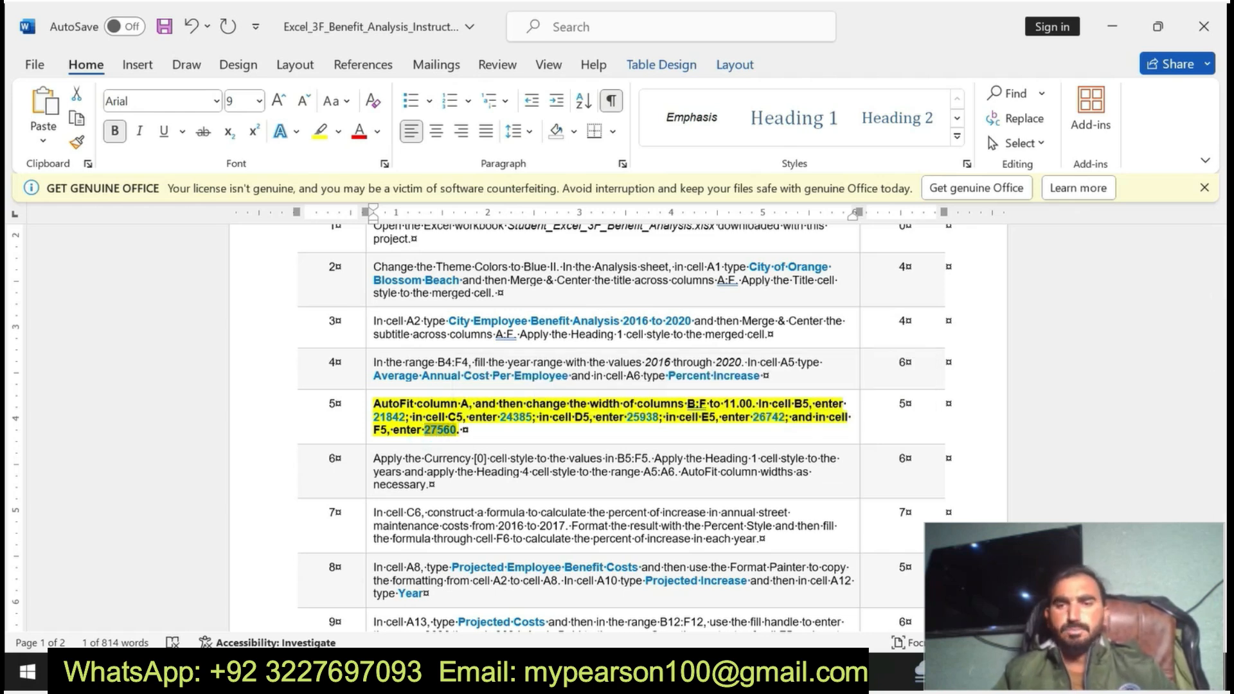
{"action": "key", "text": "alt+Tab"}
{"action": "left_click", "coordinate": [624, 394]}
{"action": "type", "text": "27560"}
{"action": "key", "text": "Return"}
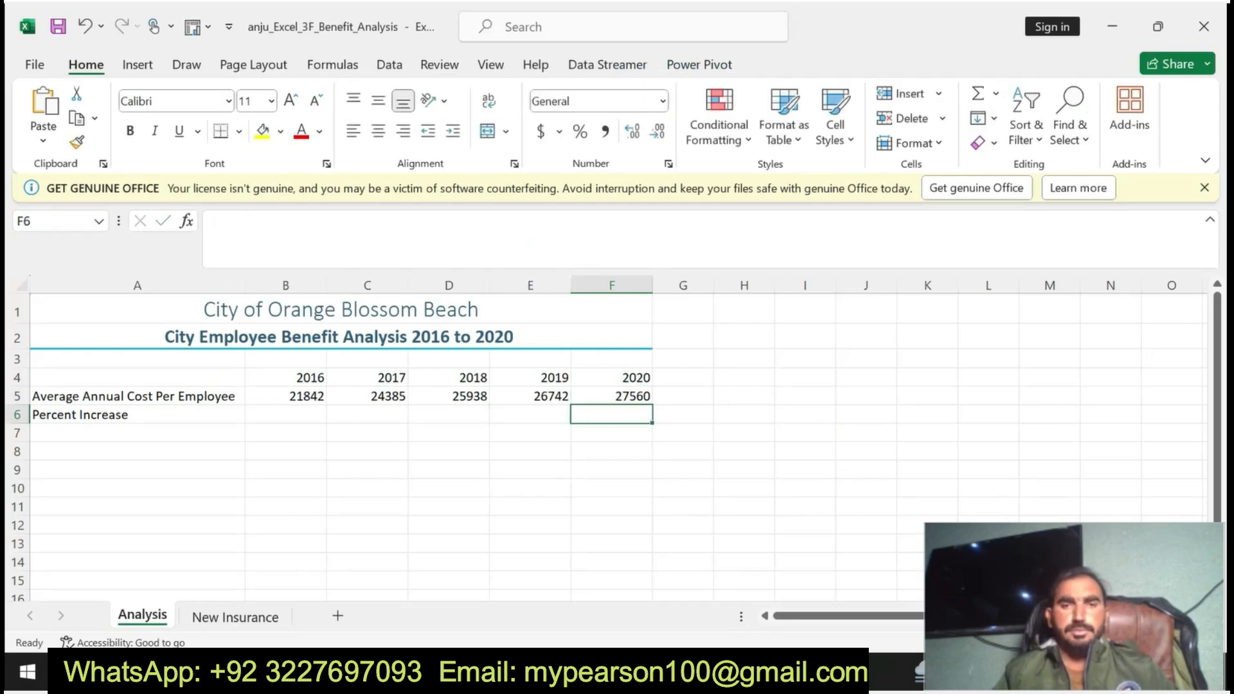
- In the Word instructions, undo the bold and yellow highlight on step 5 and mark step 6 in bold with yellow highlight instead
{"action": "key", "text": "alt+Tab"}
{"action": "key", "text": "ctrl+z"}
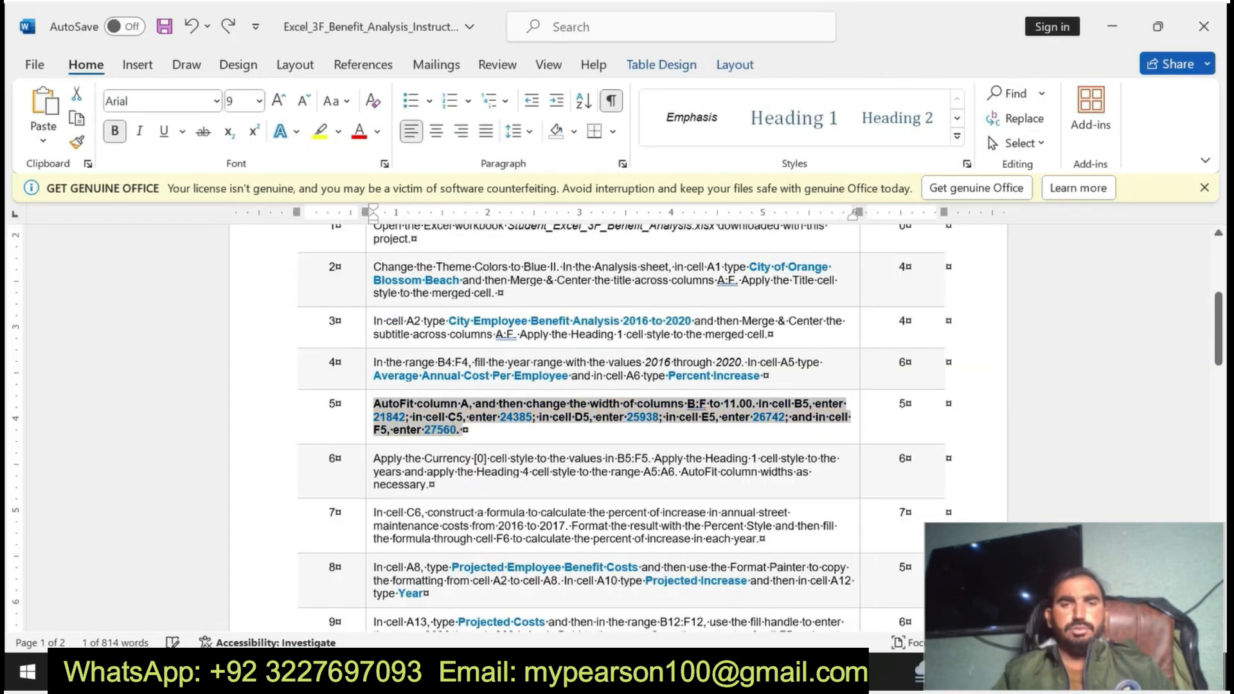
{"action": "key", "text": "ctrl+z"}
{"action": "left_click_drag", "start_coordinate": [374, 458], "coordinate": [512, 483]}
{"action": "left_click", "coordinate": [516, 462]}
{"action": "left_click", "coordinate": [583, 464]}
{"action": "left_click", "coordinate": [377, 454]}
{"action": "left_click_drag", "start_coordinate": [484, 459], "coordinate": [638, 458]}
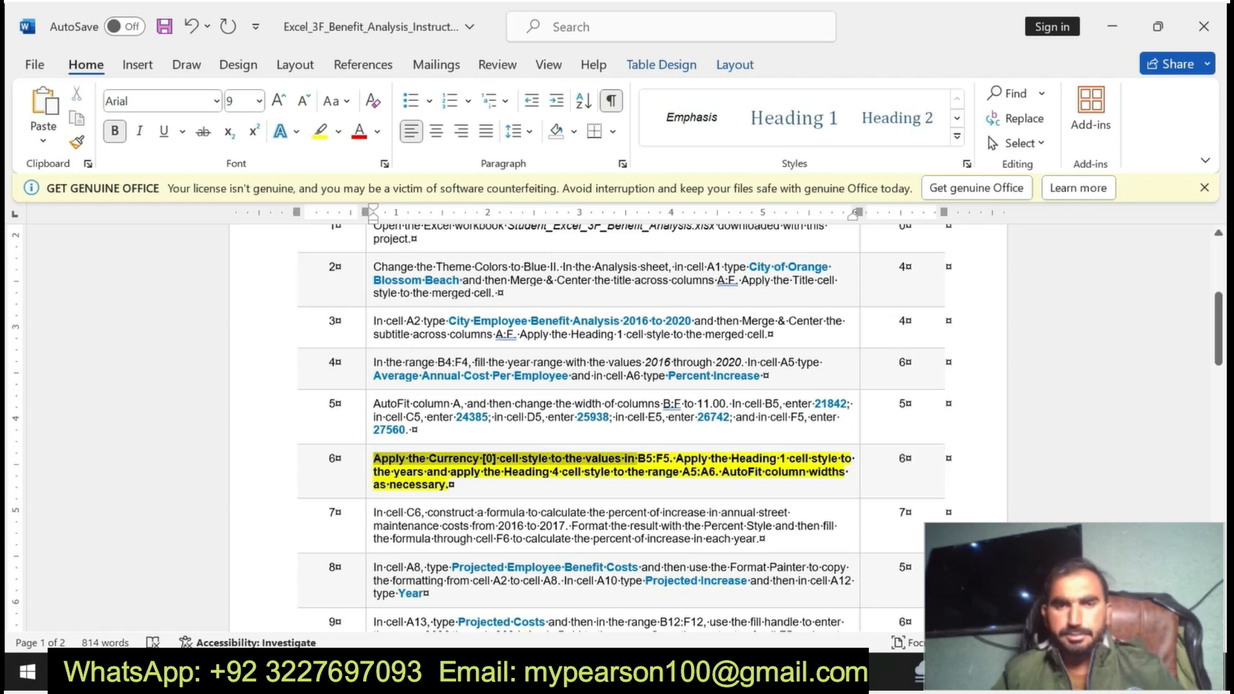
- Copy the range reference B5:F5 from step 6 in Word, select that range in Excel and apply the Currency number format
{"action": "left_click", "coordinate": [653, 456]}
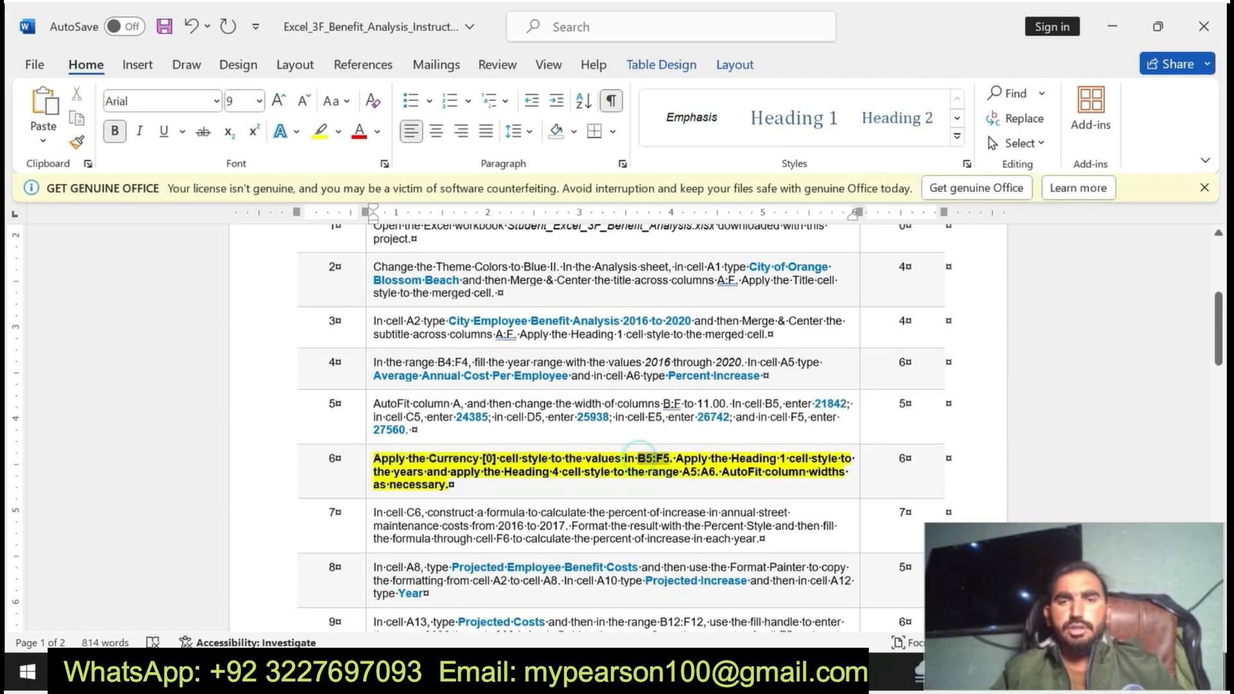
{"action": "double_click", "coordinate": [653, 458]}
{"action": "key", "text": "ctrl+c"}
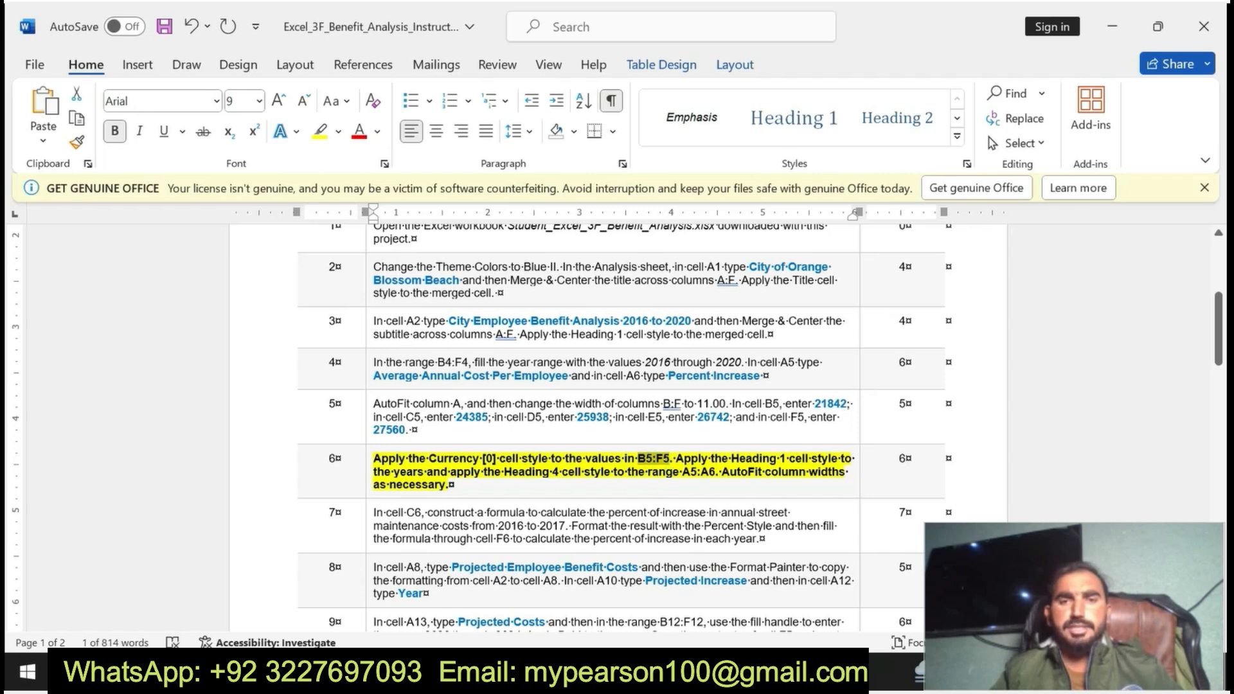
{"action": "key", "text": "alt+Tab"}
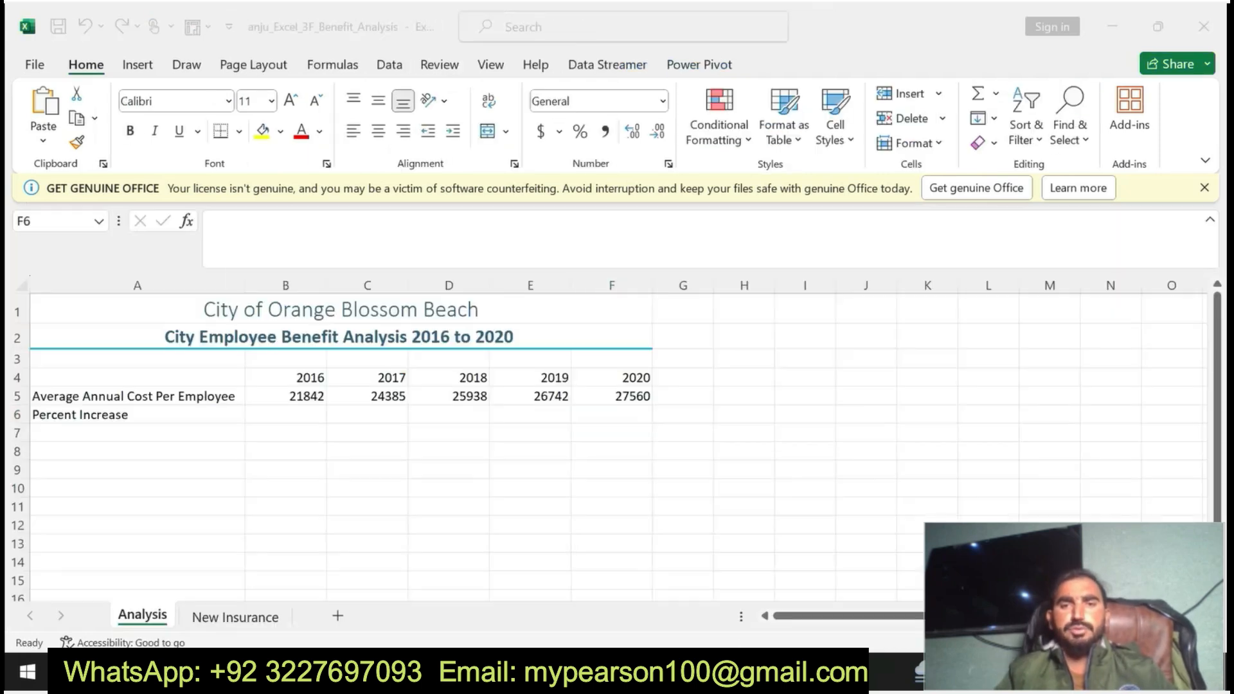
{"action": "left_click", "coordinate": [53, 224]}
{"action": "key", "text": "ctrl+v"}
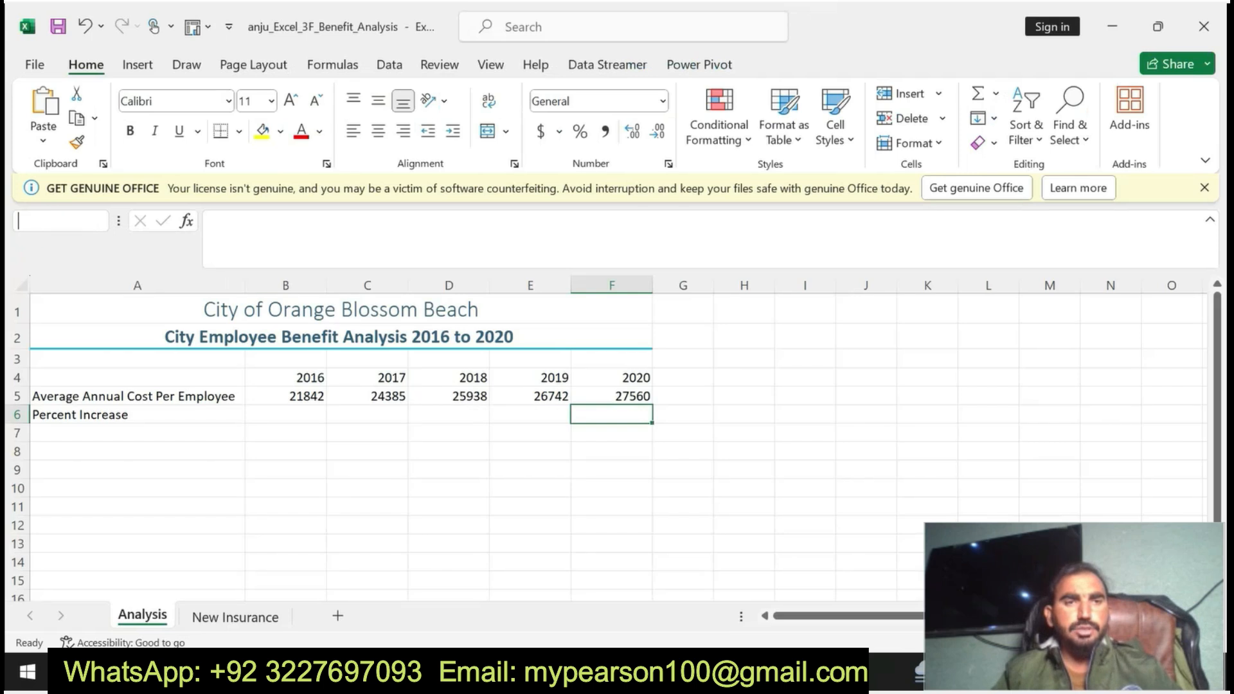
{"action": "key", "text": "Return"}
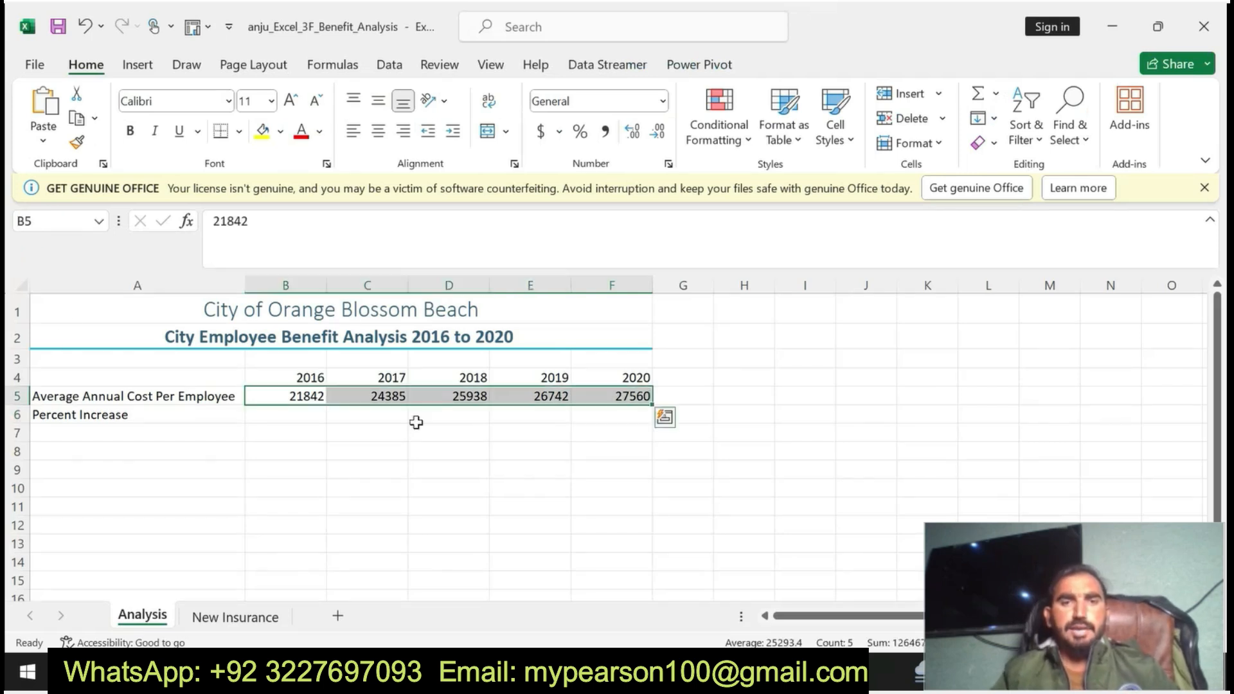
{"action": "left_click", "coordinate": [663, 101]}
{"action": "left_click", "coordinate": [616, 235]}
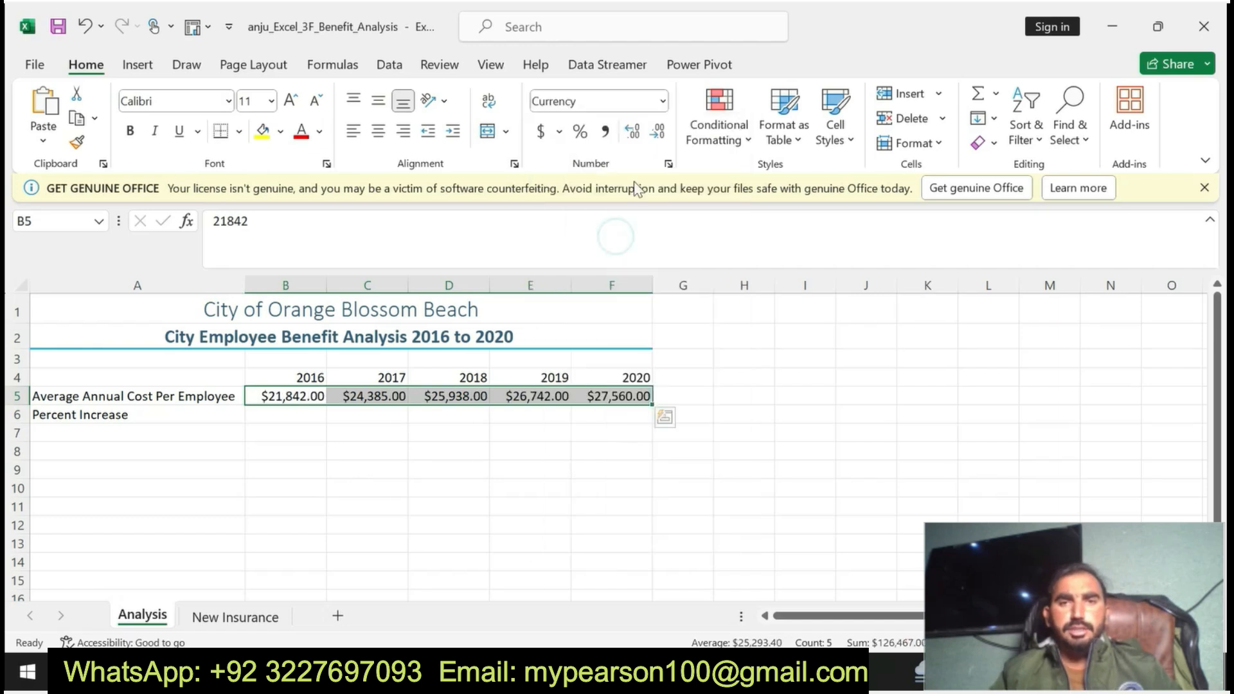
- Reduce the currency values in B5:F5 to zero decimal places
{"action": "left_click", "coordinate": [632, 132]}
{"action": "left_click", "coordinate": [629, 134]}
{"action": "left_click", "coordinate": [650, 132]}
{"action": "left_click", "coordinate": [651, 133]}
{"action": "left_click", "coordinate": [651, 132]}
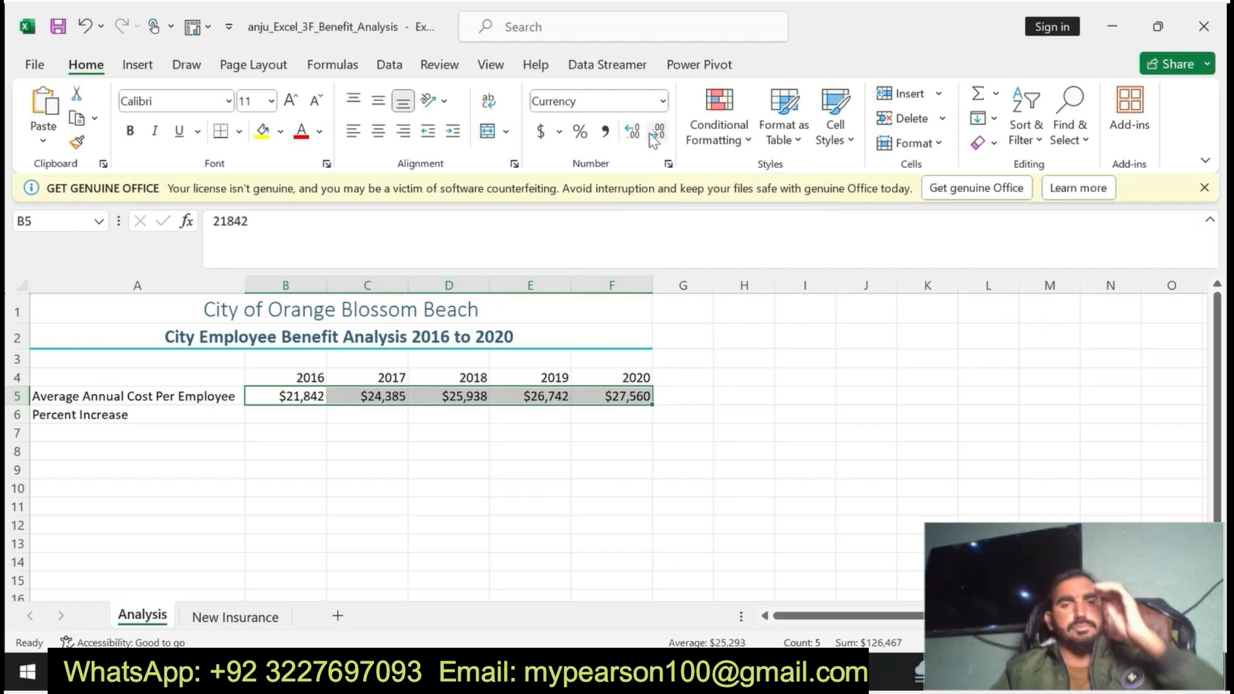
- Check the style instructions in step 6 in Word, and apply the Heading 1 and after it the Heading 4 cell style to B5:F5 in Excel
{"action": "key", "text": "alt+Tab"}
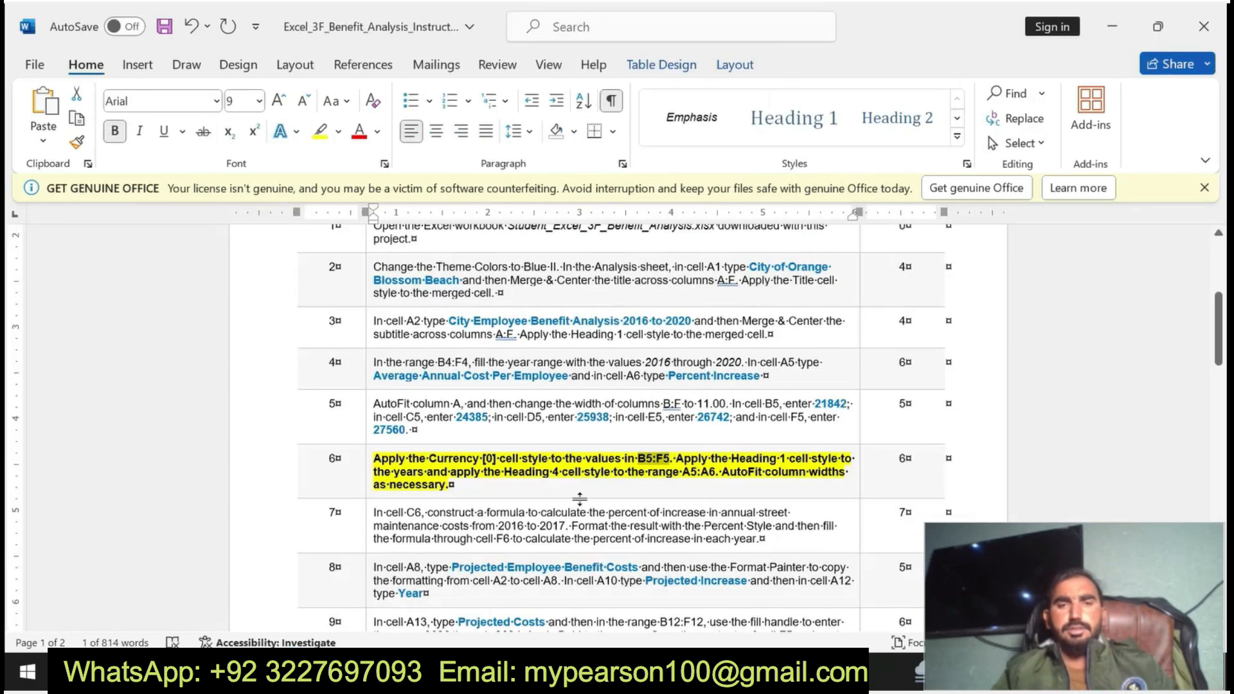
{"action": "left_click_drag", "start_coordinate": [676, 458], "coordinate": [839, 458]}
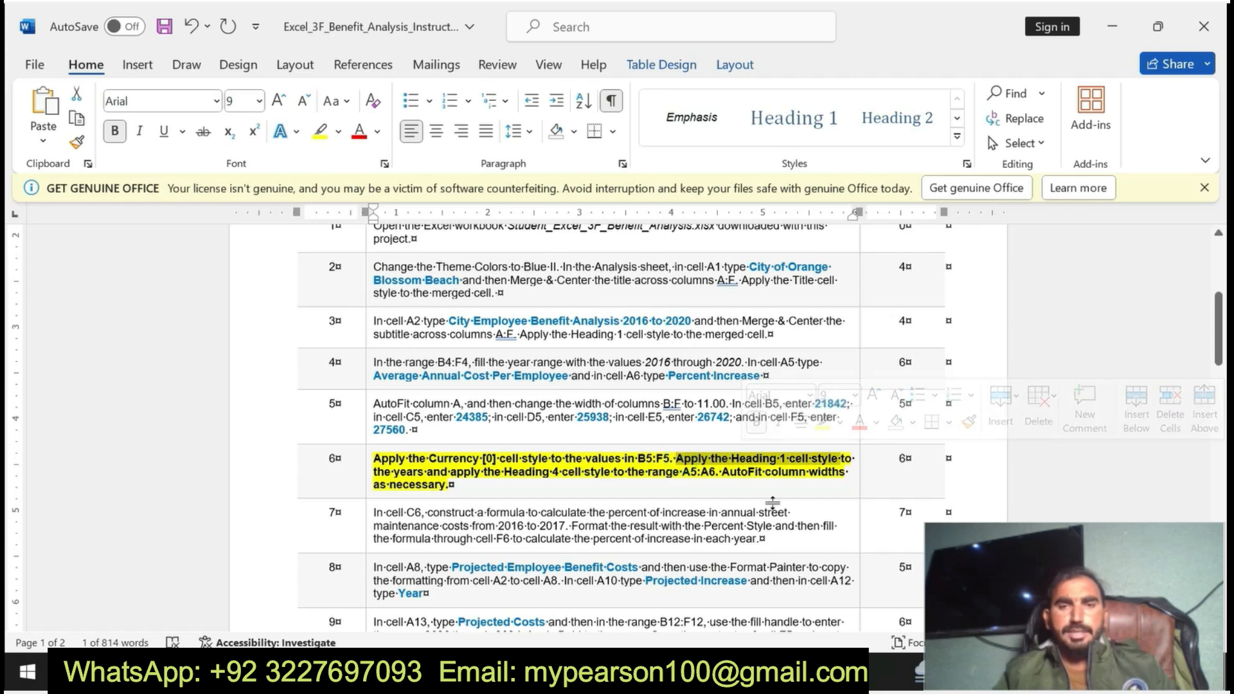
{"action": "key", "text": "alt+Tab"}
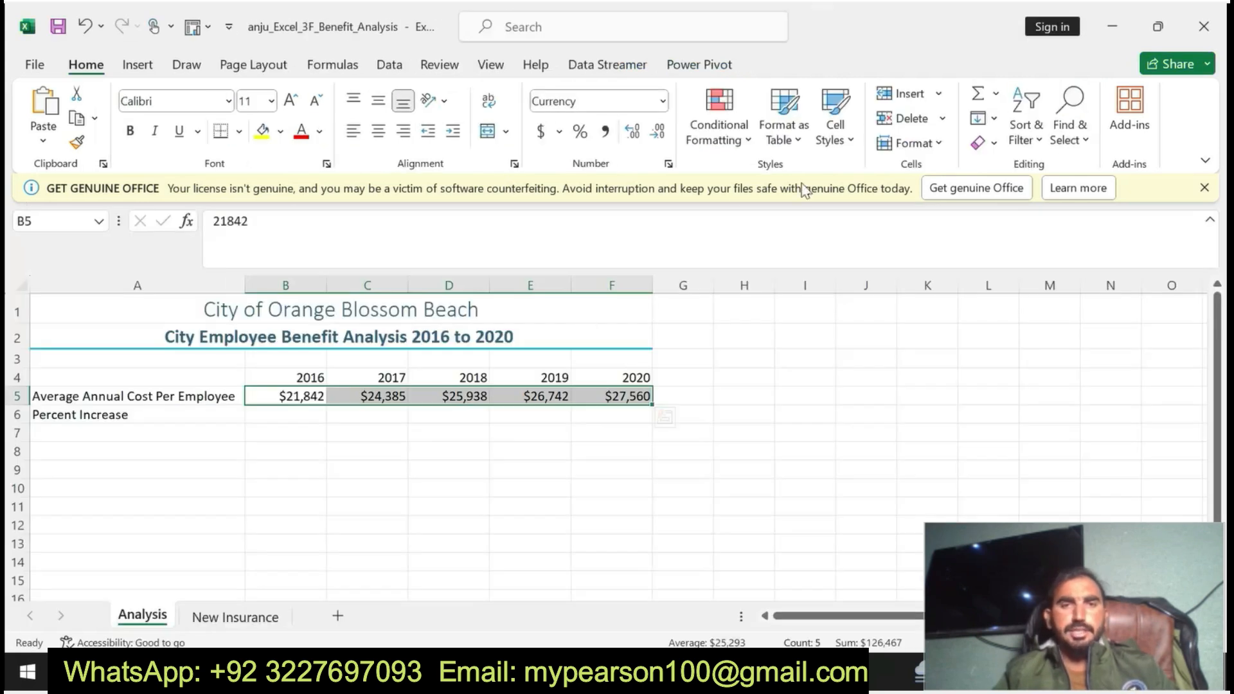
{"action": "left_click", "coordinate": [836, 122]}
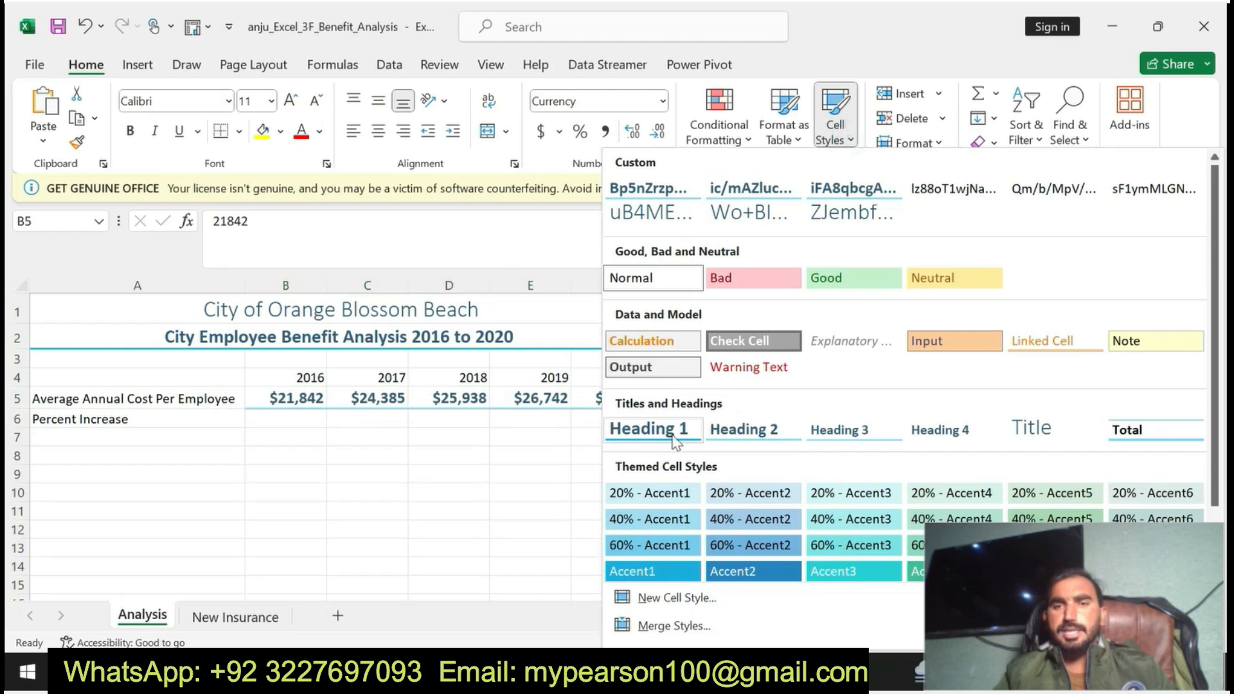
{"action": "left_click", "coordinate": [649, 429]}
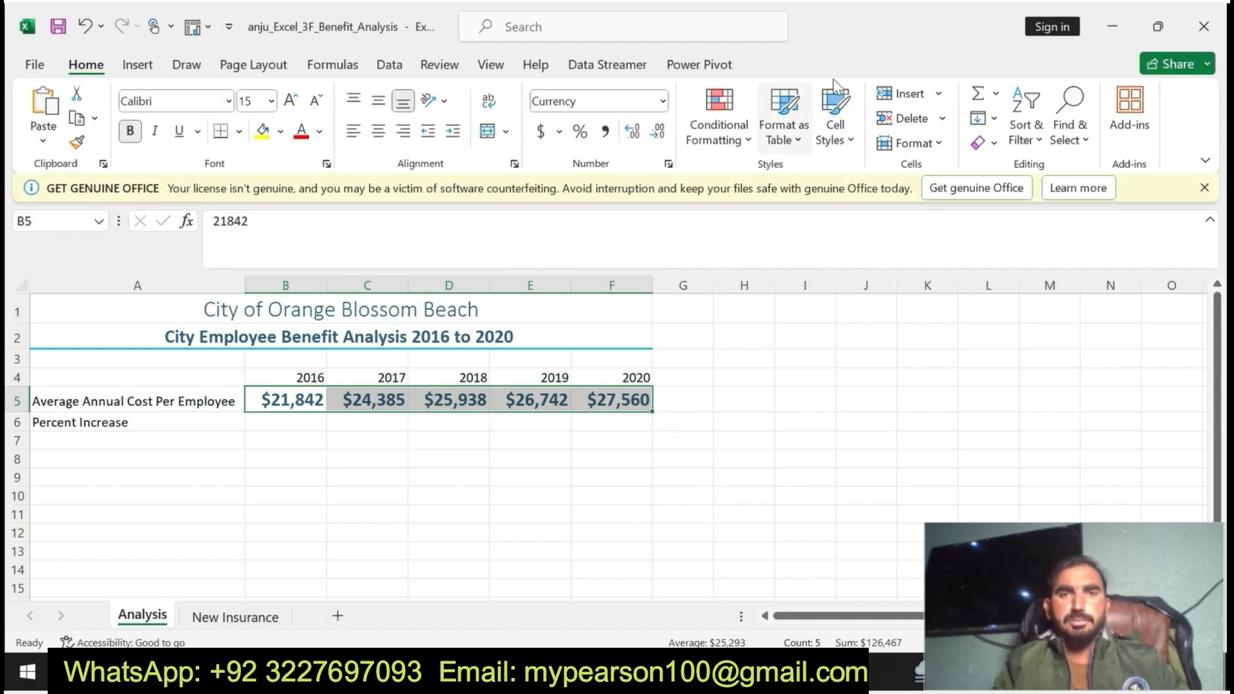
{"action": "left_click", "coordinate": [844, 132]}
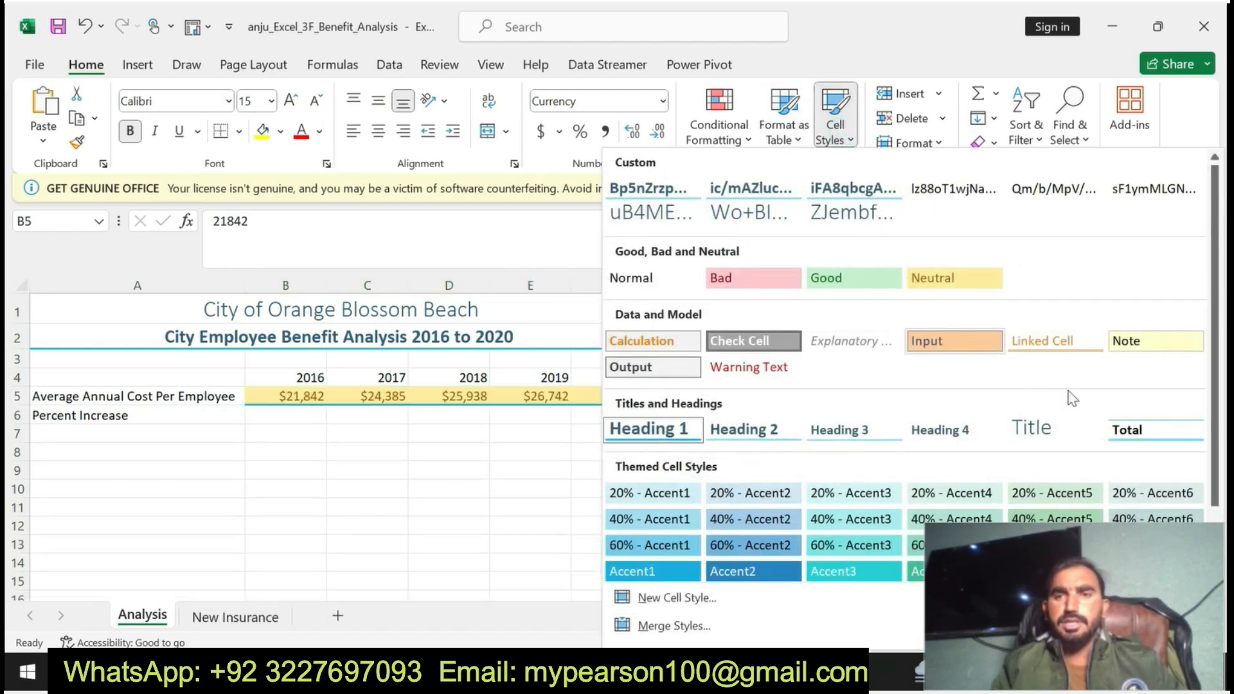
{"action": "left_click", "coordinate": [958, 432]}
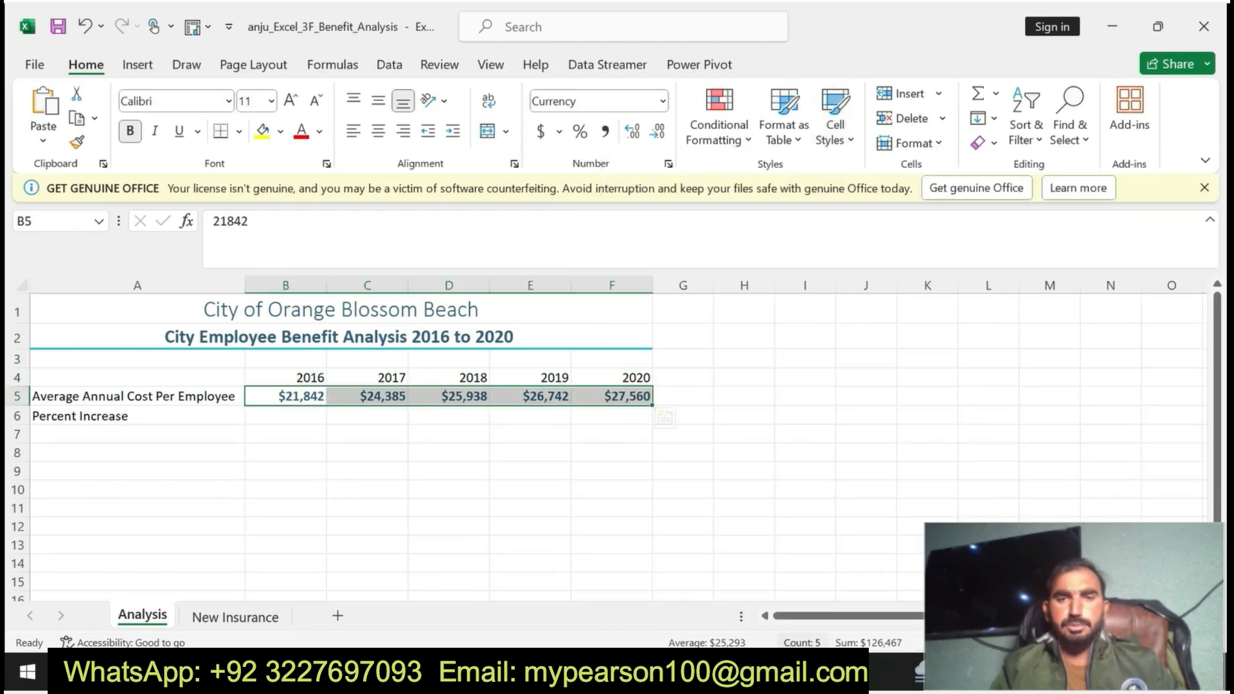
- Recheck the B5:F5 reference in step 6 of the Word instructions and select that range again in Excel
{"action": "key", "text": "alt+Tab"}
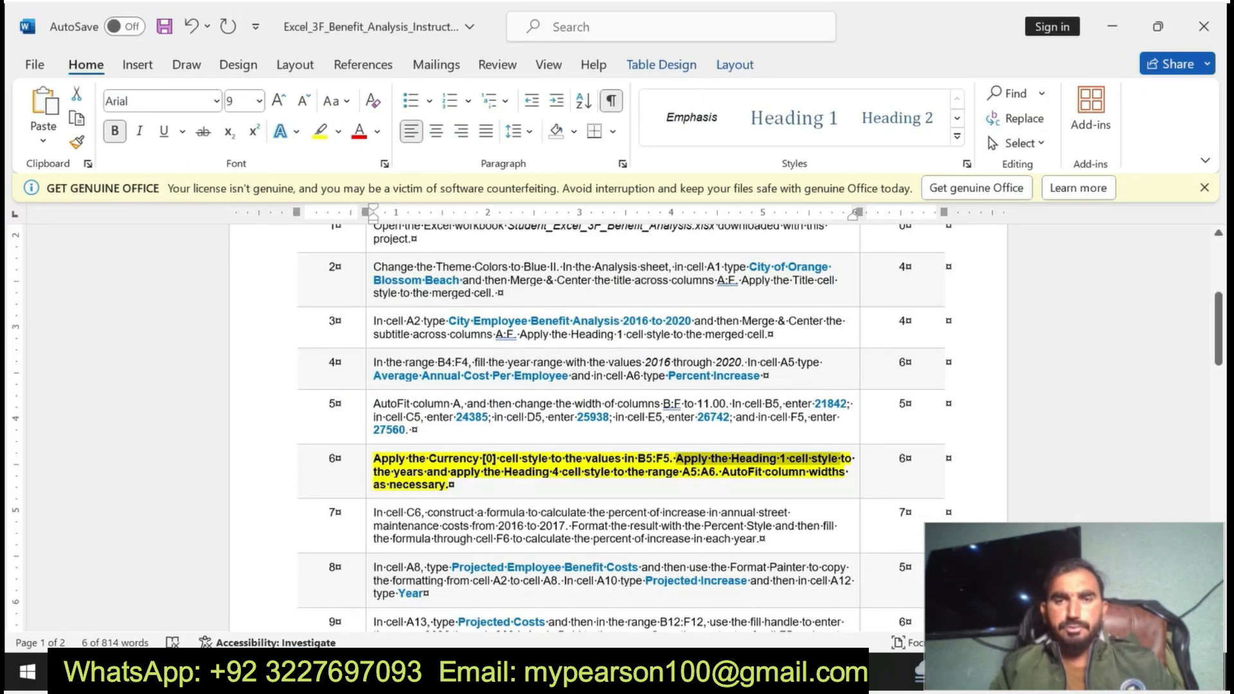
{"action": "left_click_drag", "start_coordinate": [639, 459], "coordinate": [668, 462]}
{"action": "key", "text": "ctrl+c"}
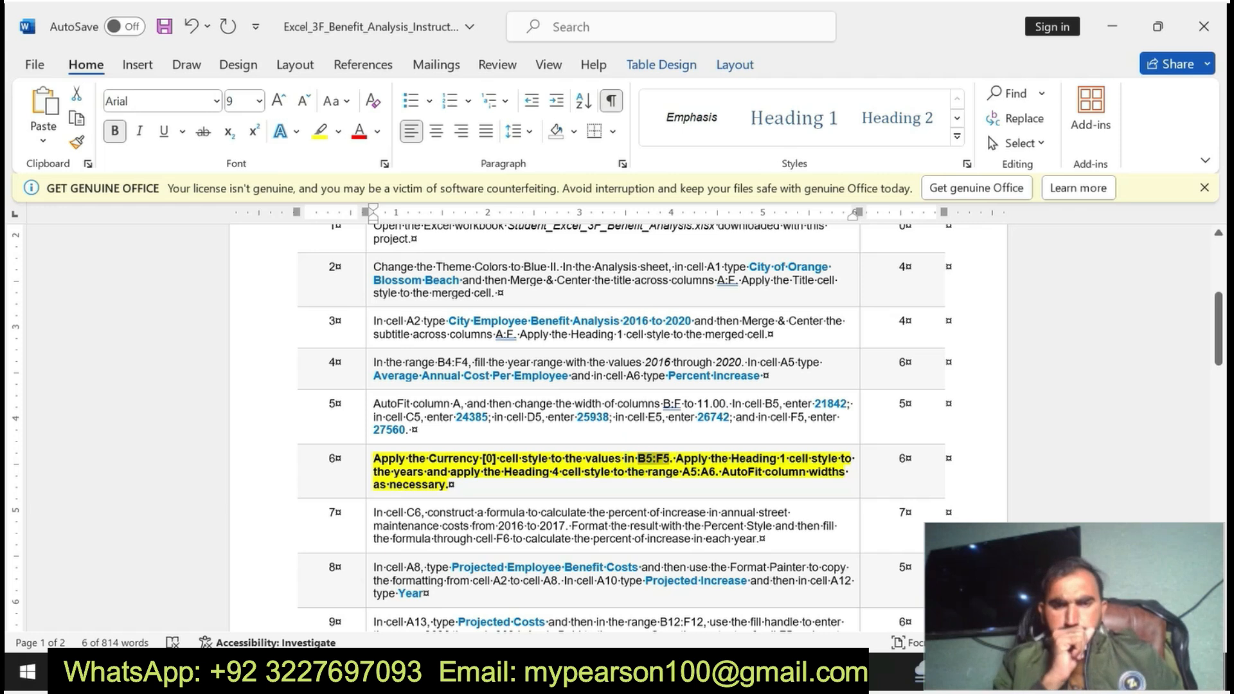
{"action": "key", "text": "alt+Tab"}
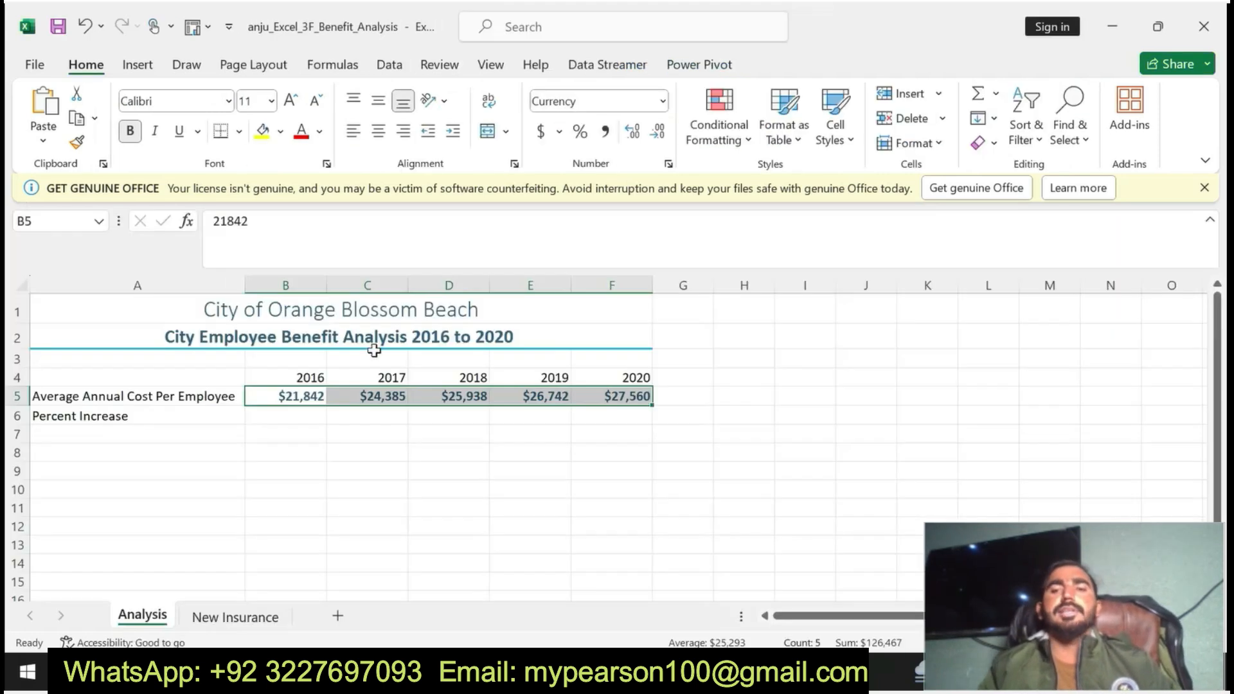
{"action": "left_click", "coordinate": [37, 221]}
{"action": "key", "text": "BackSpace"}
{"action": "key", "text": "ctrl+v"}
{"action": "key", "text": "Return"}
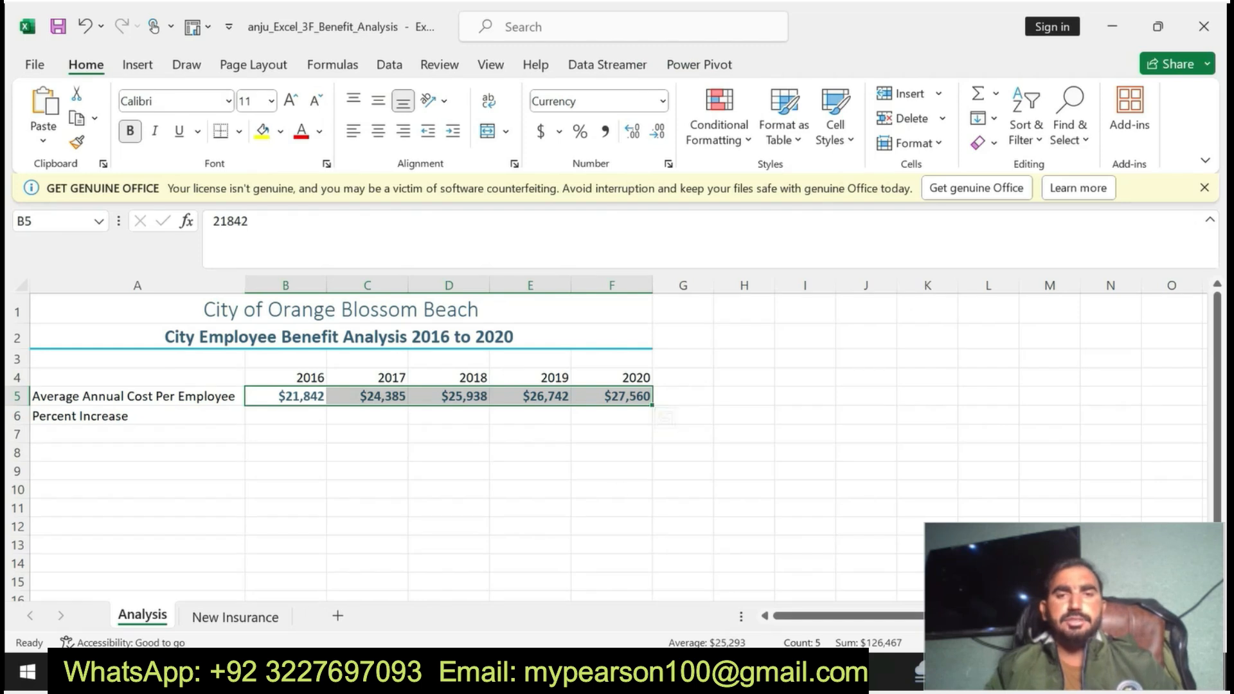
- Look up the range A5:A6 in step 6 in Word and apply the Heading 4 cell style to those row labels in Excel
{"action": "key", "text": "alt+Tab"}
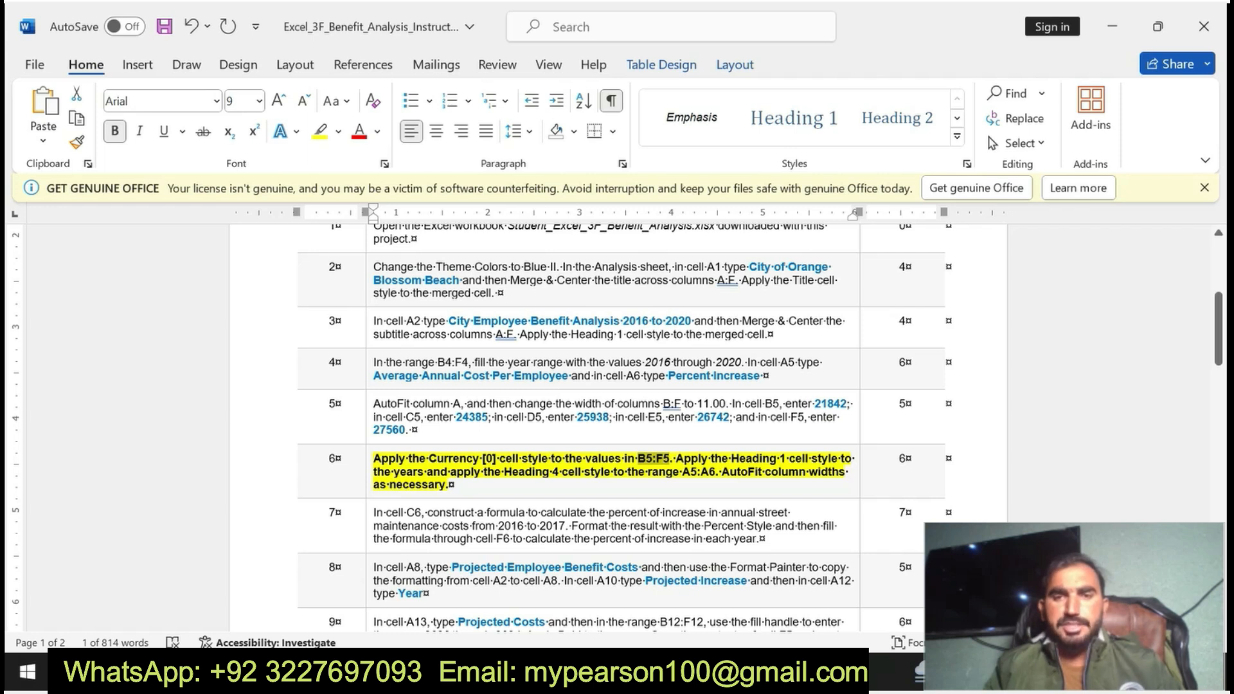
{"action": "left_click_drag", "start_coordinate": [683, 472], "coordinate": [716, 474]}
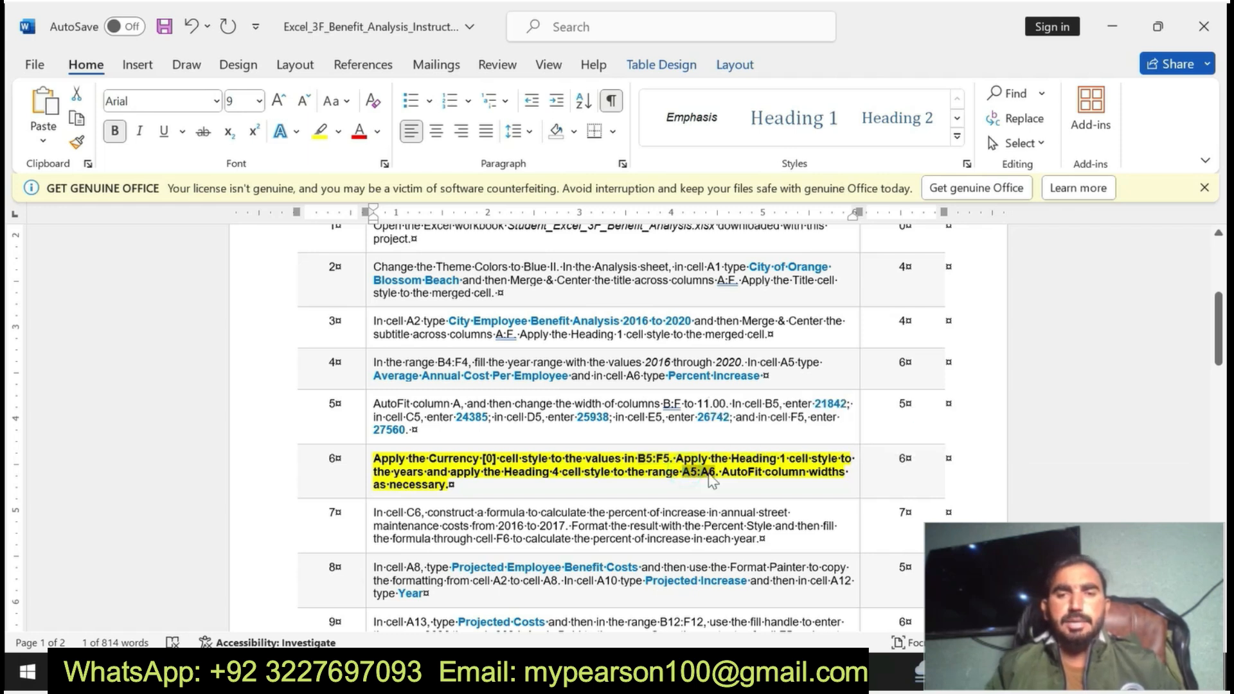
{"action": "key", "text": "alt+Tab"}
{"action": "left_click", "coordinate": [63, 217]}
{"action": "type", "text": "A5:A6"}
{"action": "key", "text": "Return"}
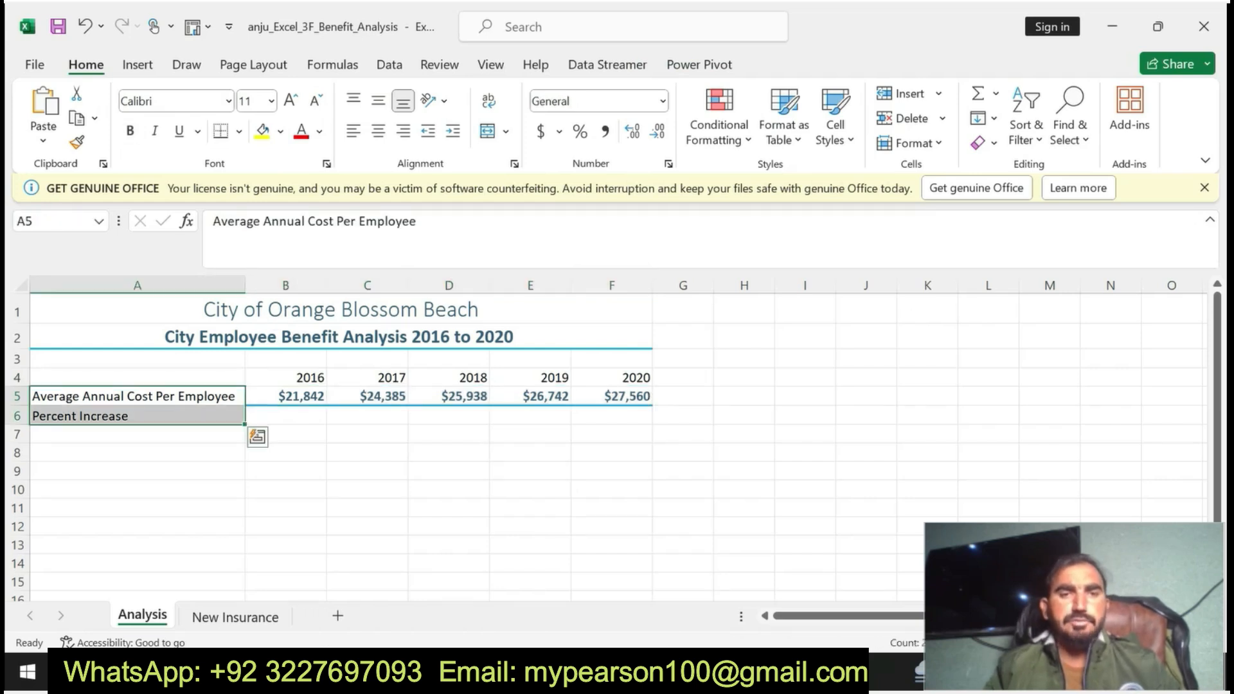
{"action": "left_click", "coordinate": [850, 142]}
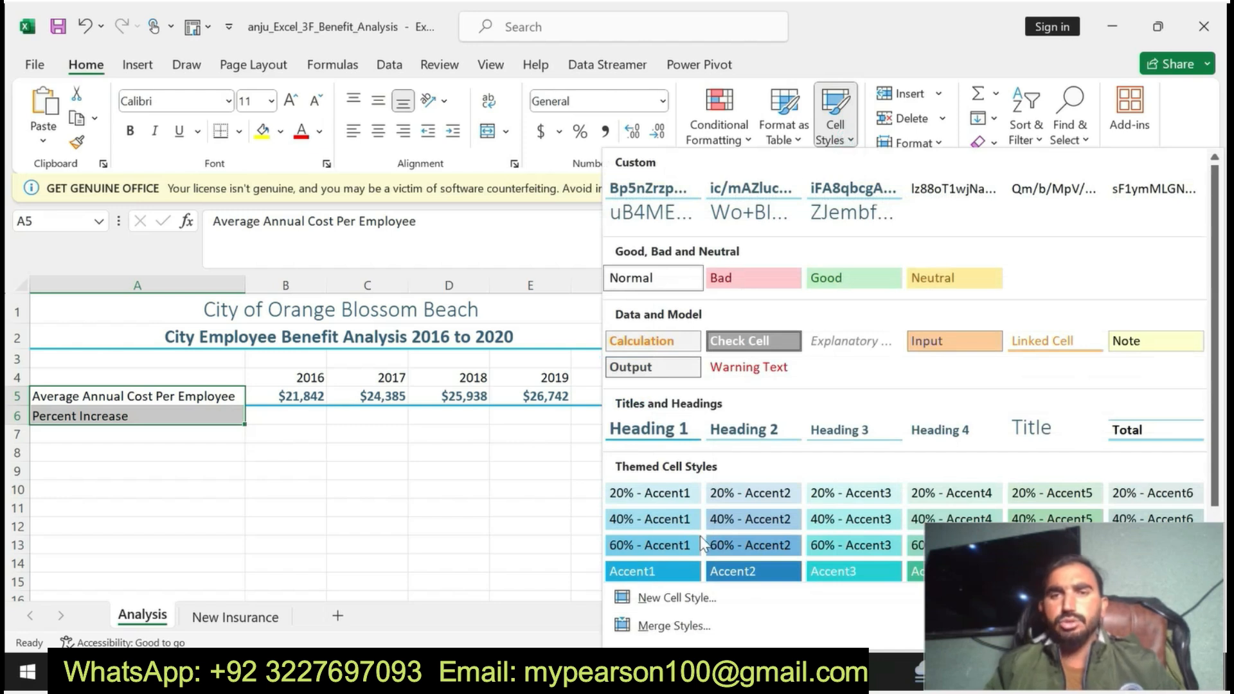
{"action": "key", "text": "alt+Tab"}
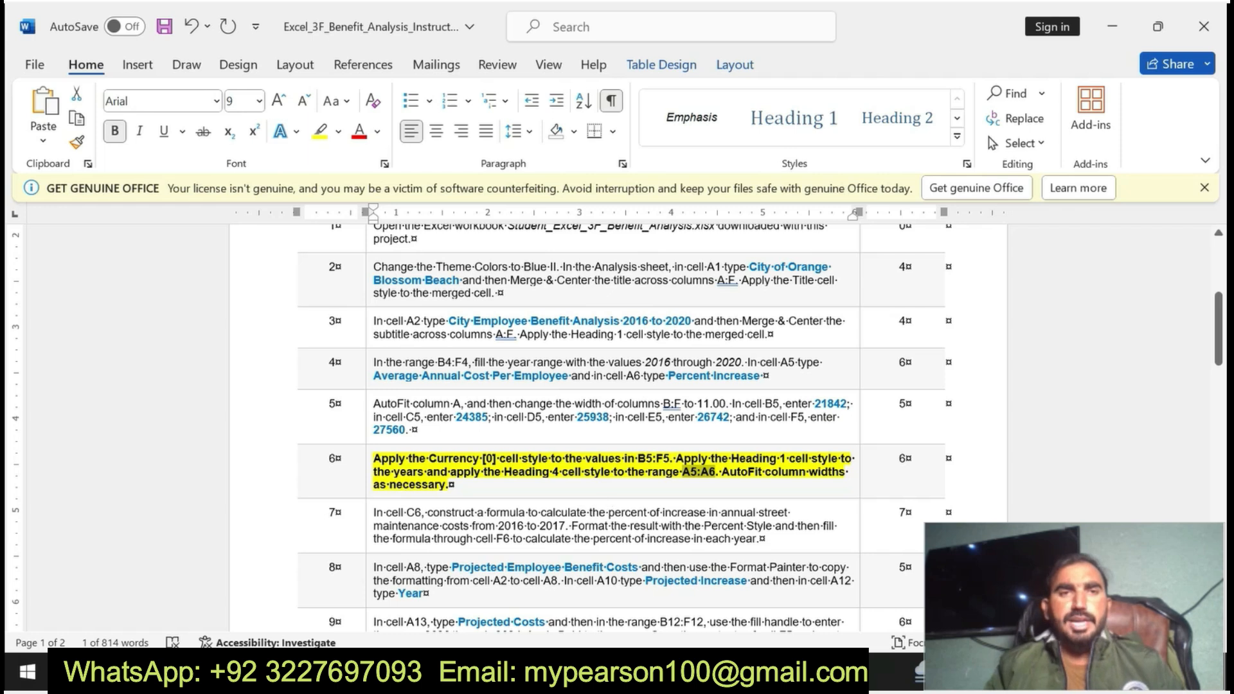
{"action": "key", "text": "alt+Tab"}
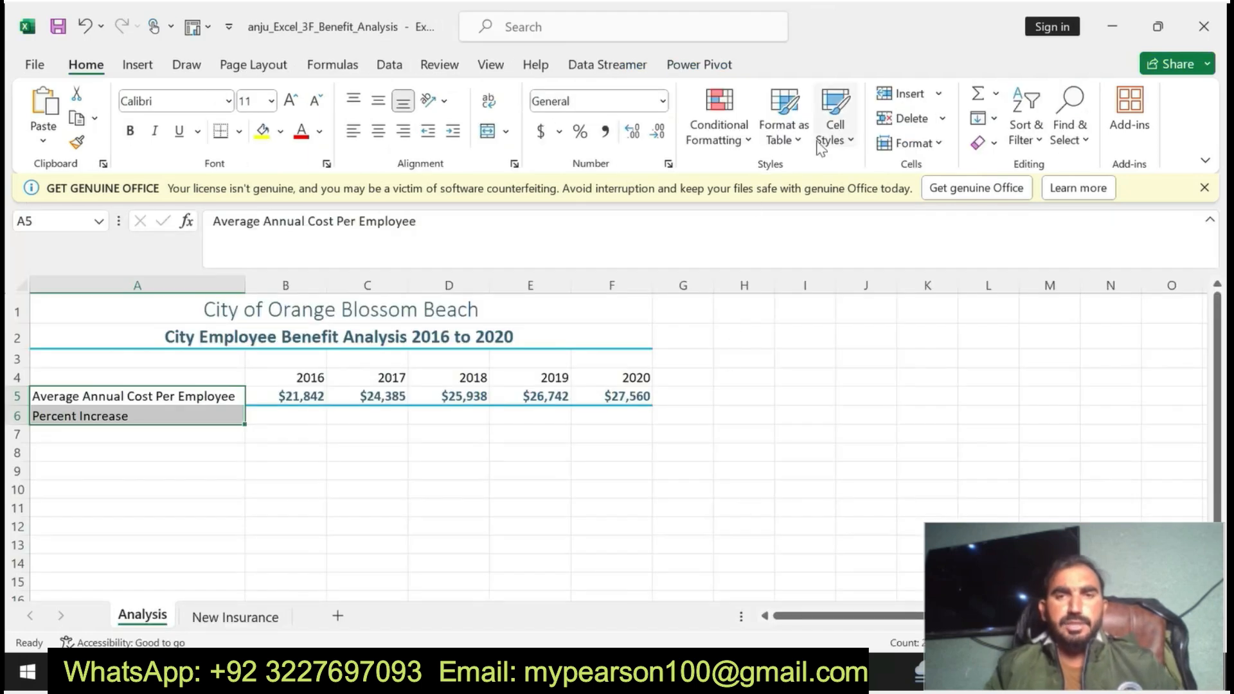
{"action": "left_click", "coordinate": [836, 119]}
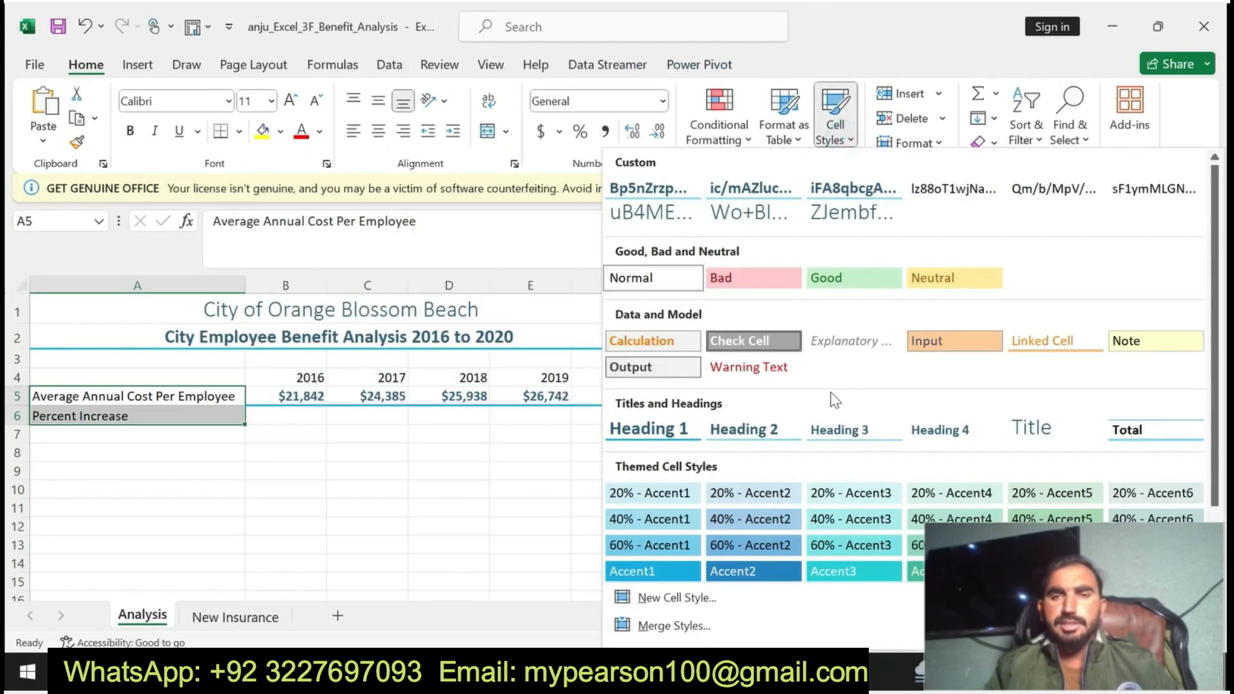
{"action": "left_click", "coordinate": [926, 429]}
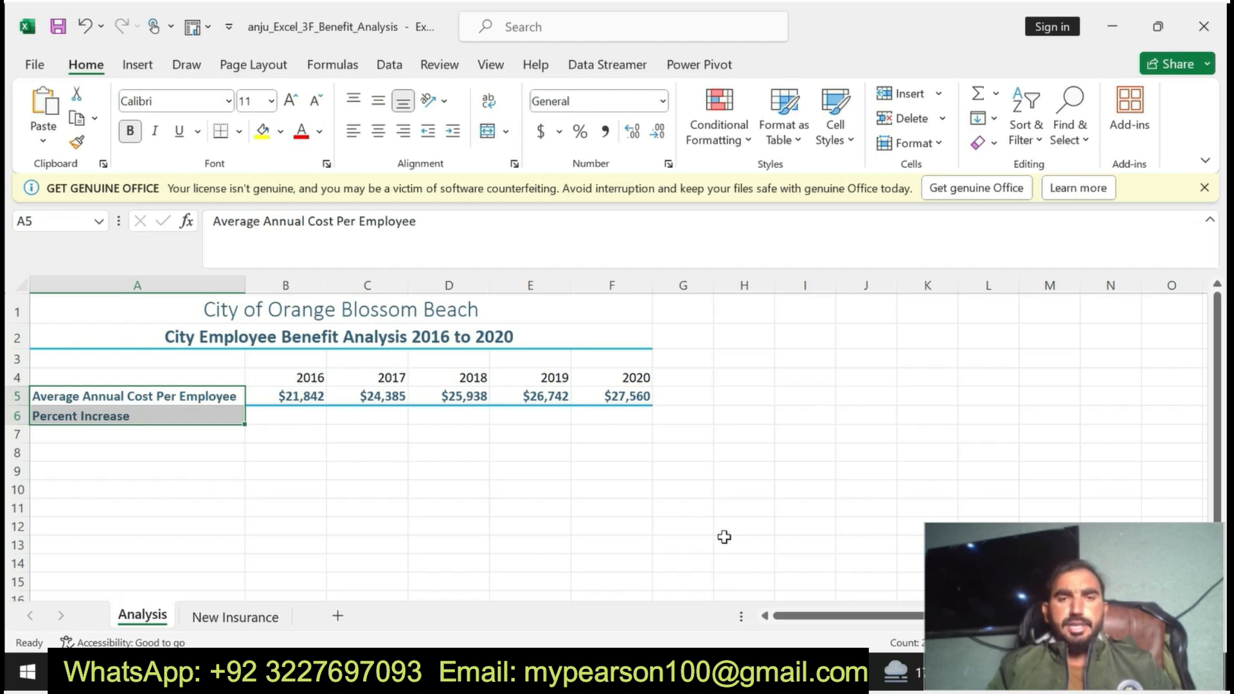
- Recheck step 6 of the Word instructions and try applying the Heading 1 cell style to B5:F5 in Excel
{"action": "left_click", "coordinate": [765, 672]}
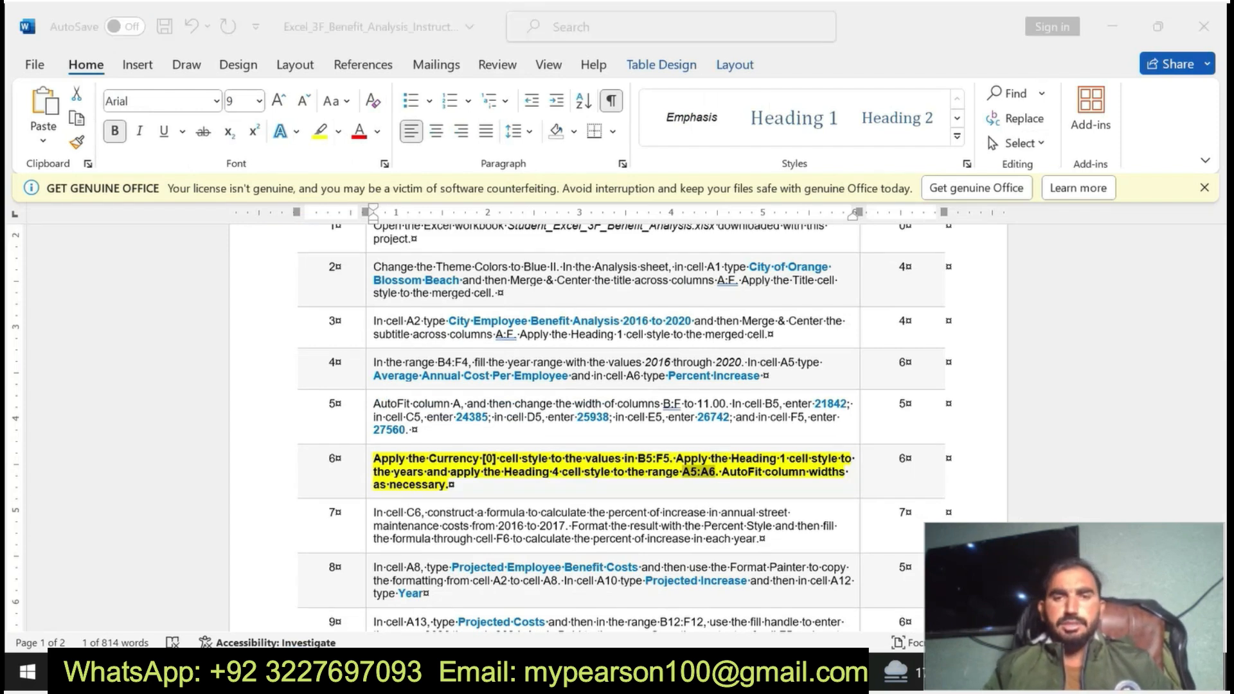
{"action": "key", "text": "alt+Tab"}
{"action": "left_click", "coordinate": [308, 396]}
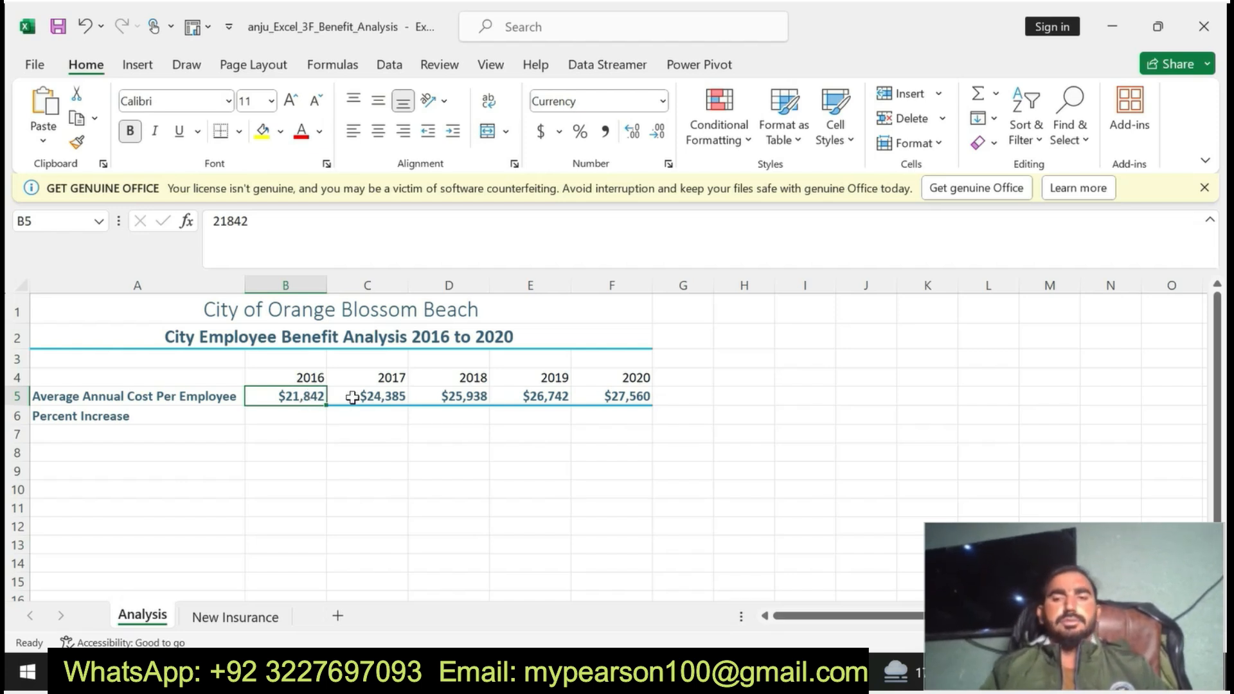
{"action": "left_click", "coordinate": [514, 475]}
{"action": "left_click_drag", "start_coordinate": [307, 398], "coordinate": [593, 389]}
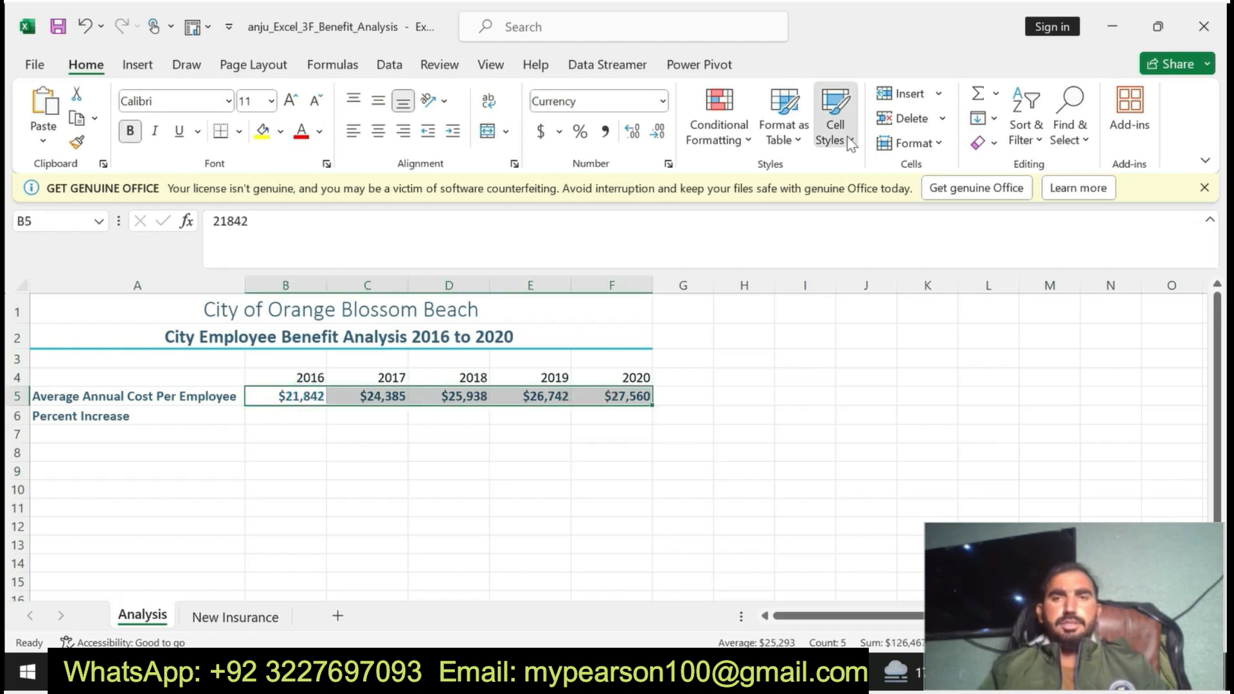
{"action": "left_click", "coordinate": [836, 116]}
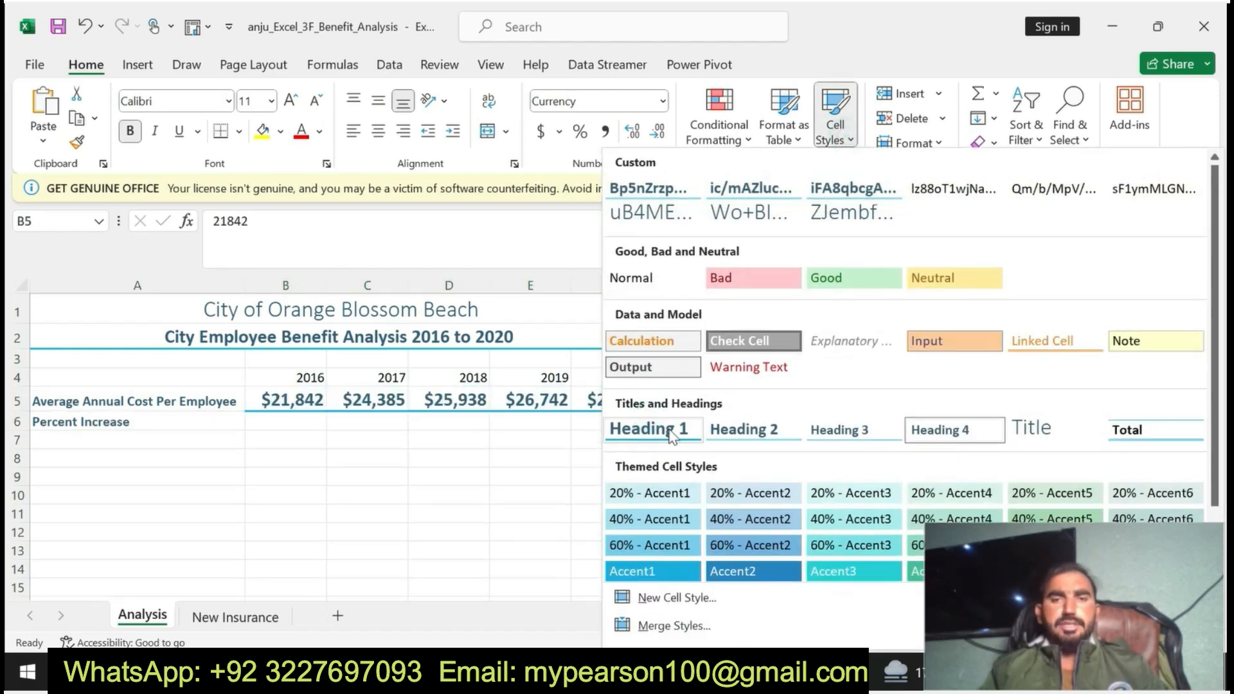
{"action": "left_click", "coordinate": [649, 429]}
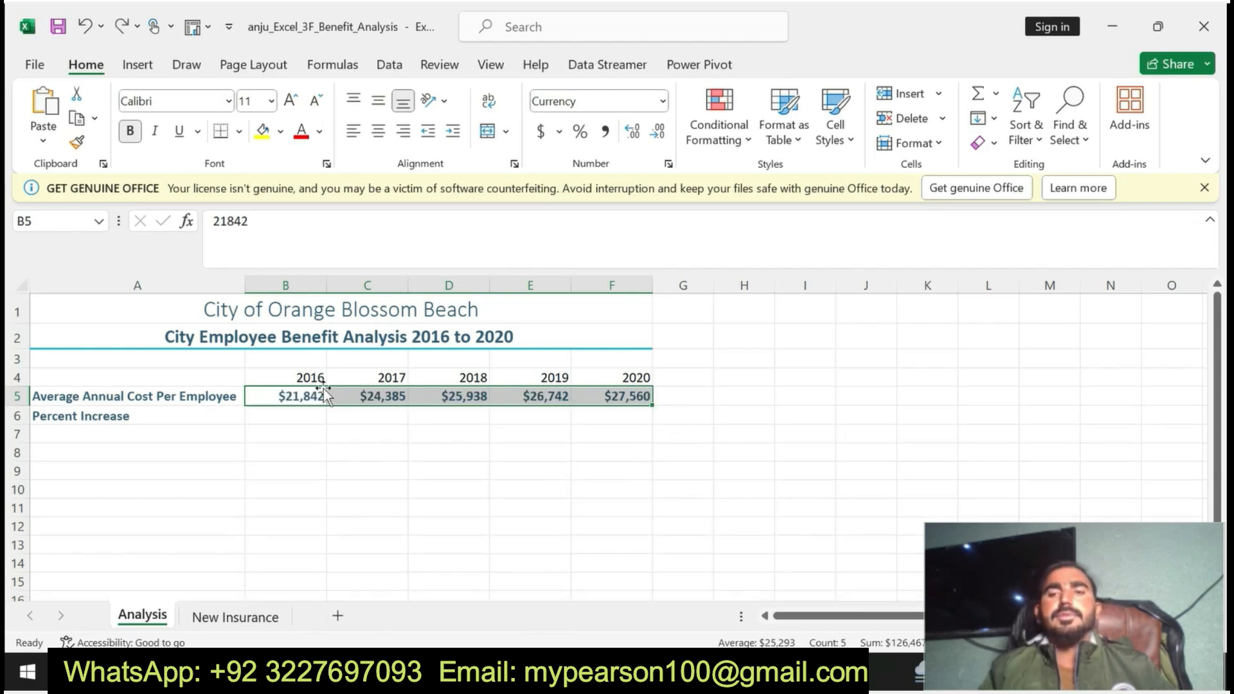
- Apply the Heading 1 cell style to the years in B4:F4
{"action": "left_click", "coordinate": [297, 378]}
{"action": "left_click_drag", "start_coordinate": [297, 378], "coordinate": [607, 378]}
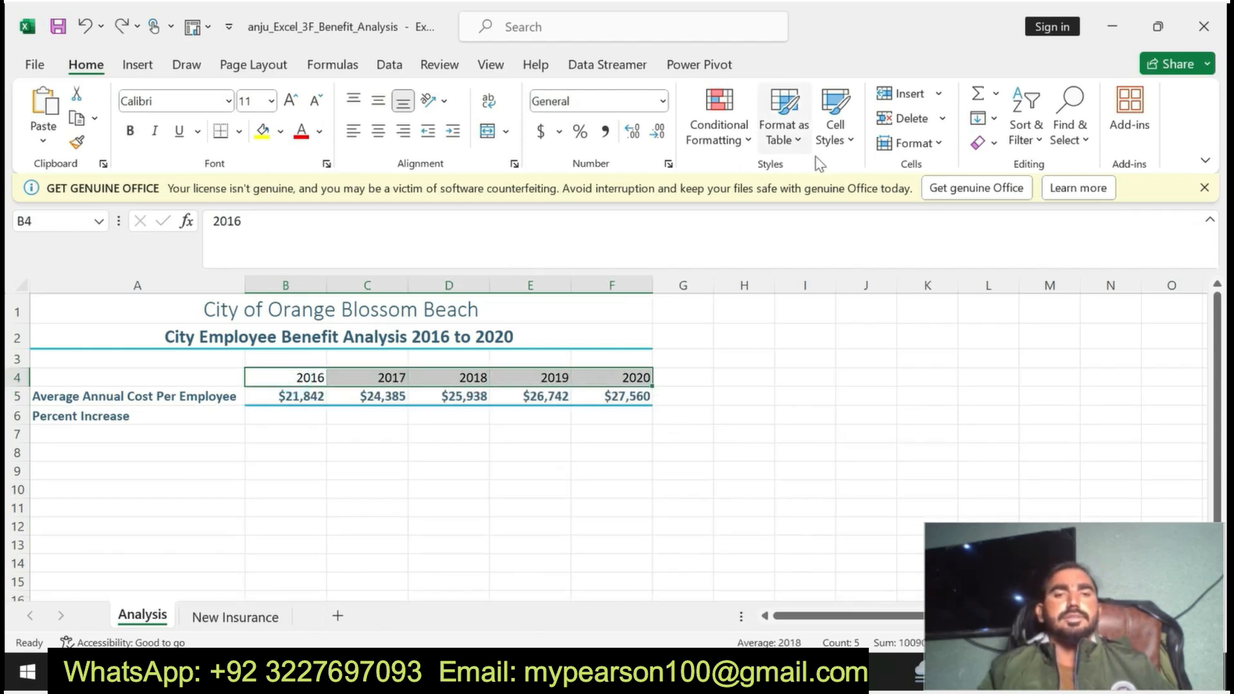
{"action": "left_click", "coordinate": [836, 122]}
{"action": "left_click", "coordinate": [646, 429]}
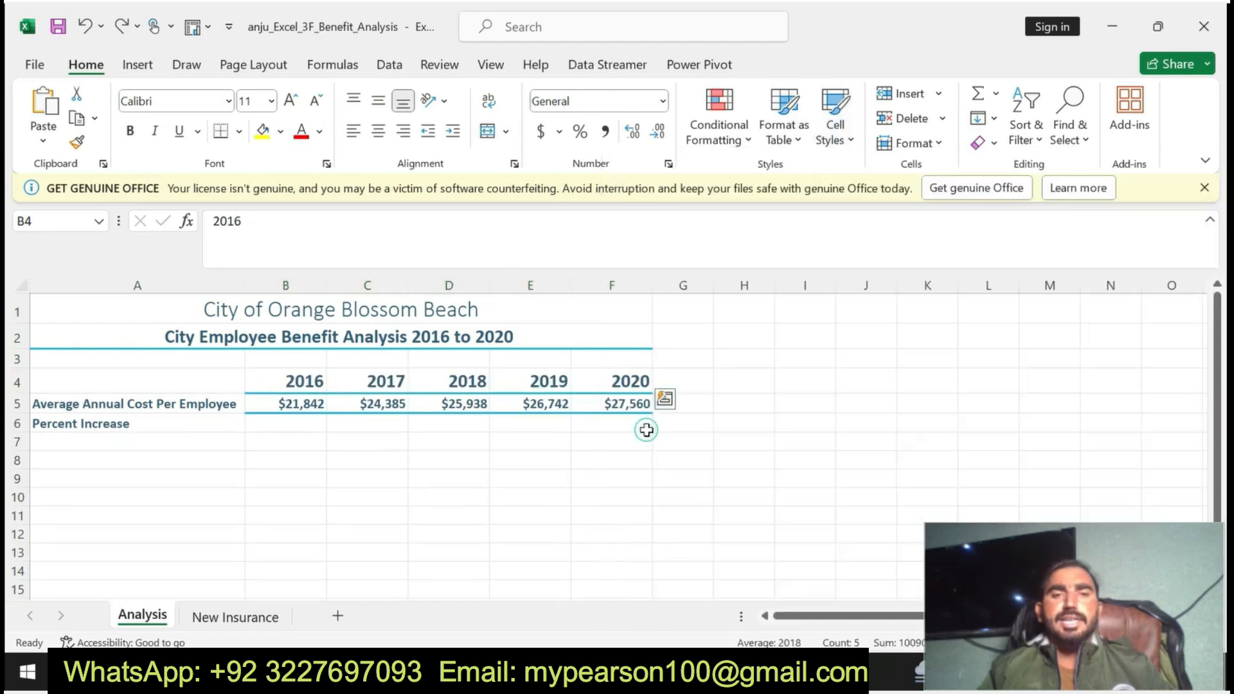
{"action": "left_click_drag", "start_coordinate": [299, 405], "coordinate": [612, 400]}
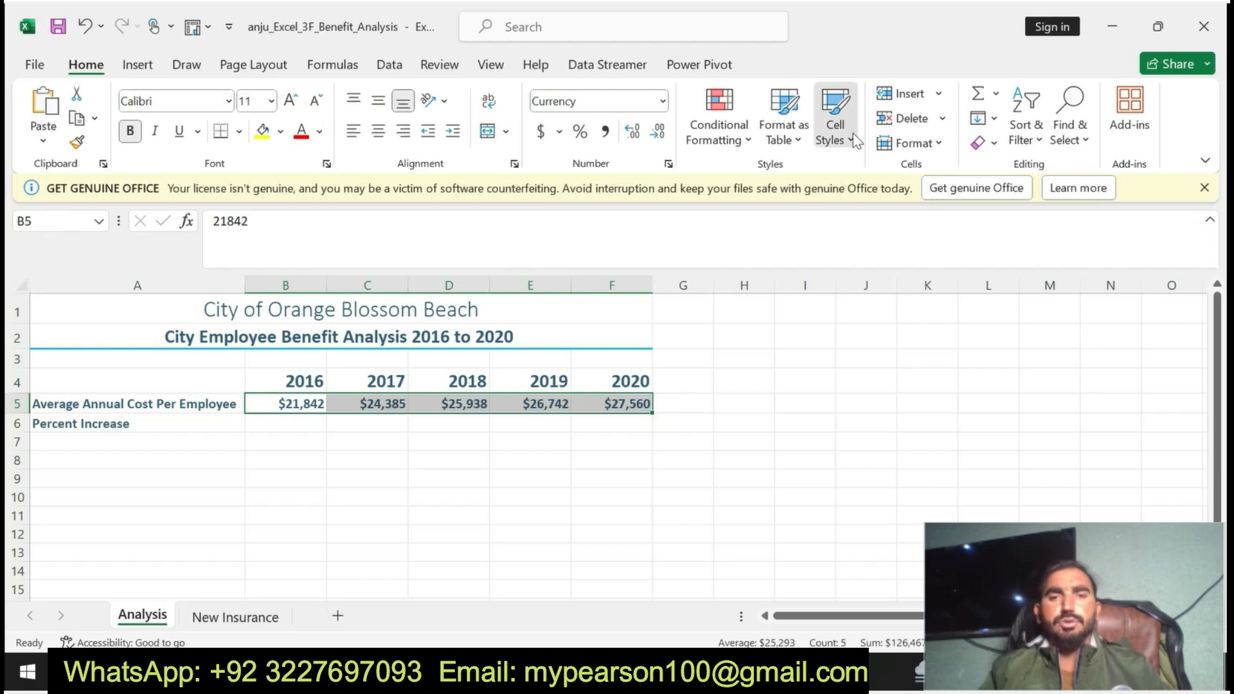
{"action": "left_click", "coordinate": [853, 136]}
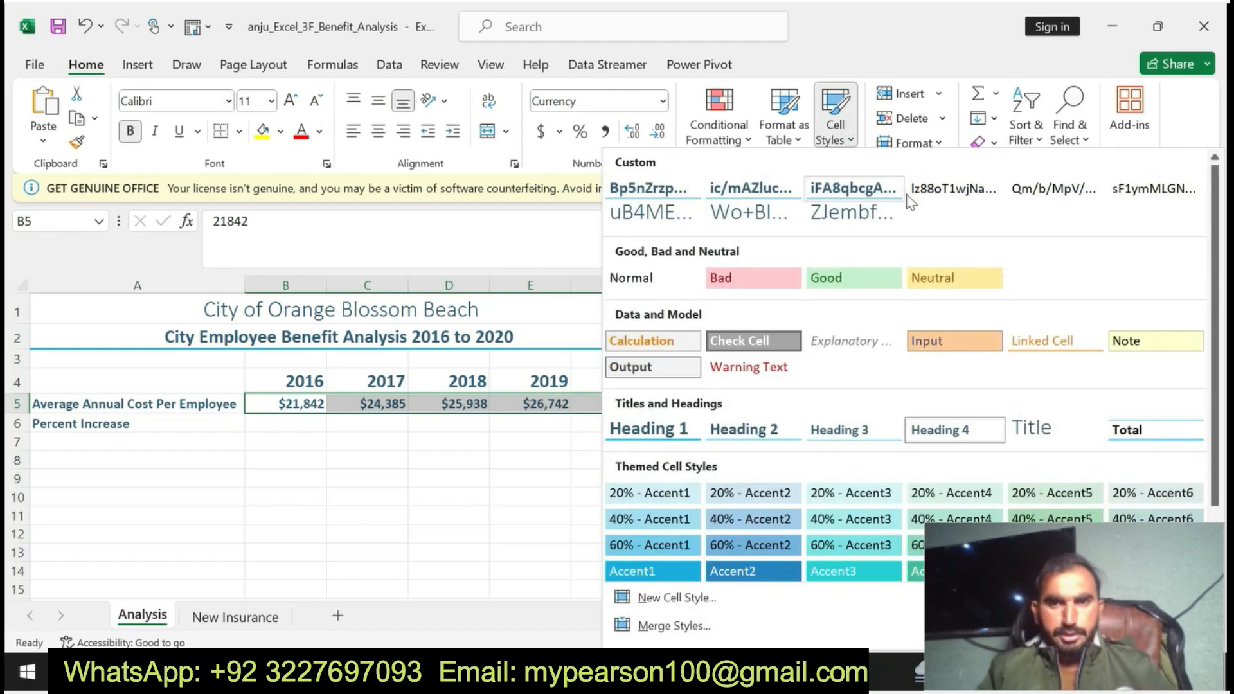
{"action": "left_click", "coordinate": [668, 598]}
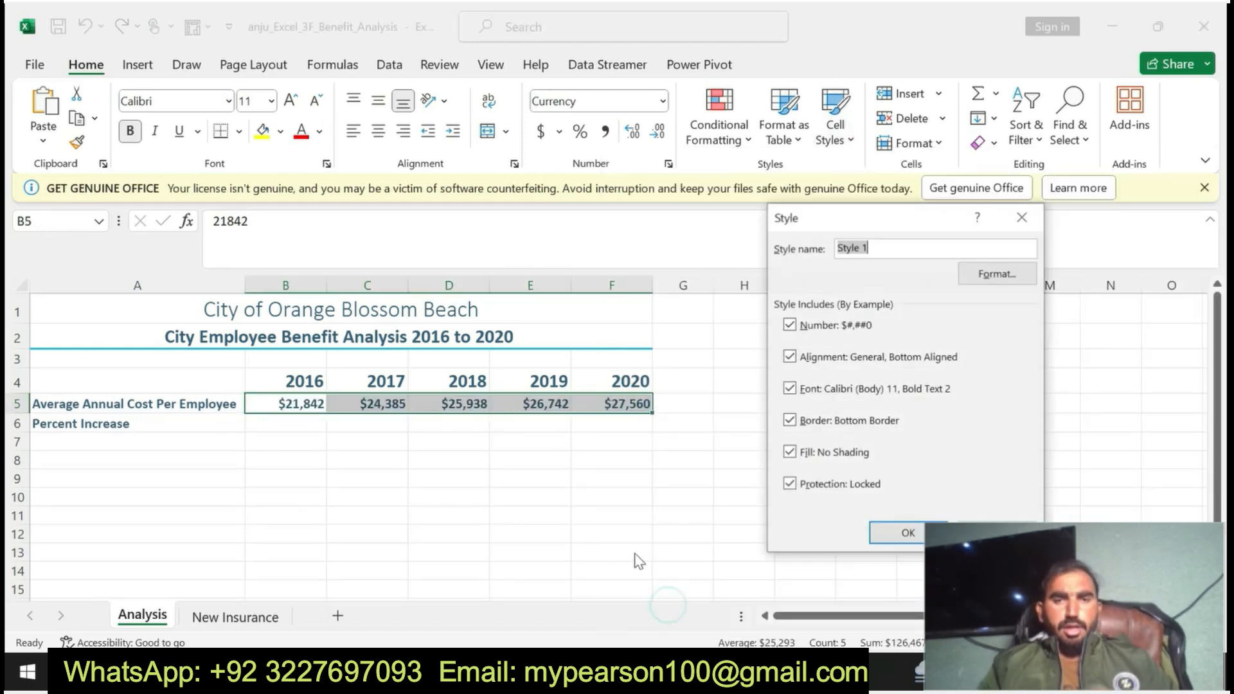
{"action": "left_click", "coordinate": [1021, 213]}
{"action": "left_click", "coordinate": [836, 122]}
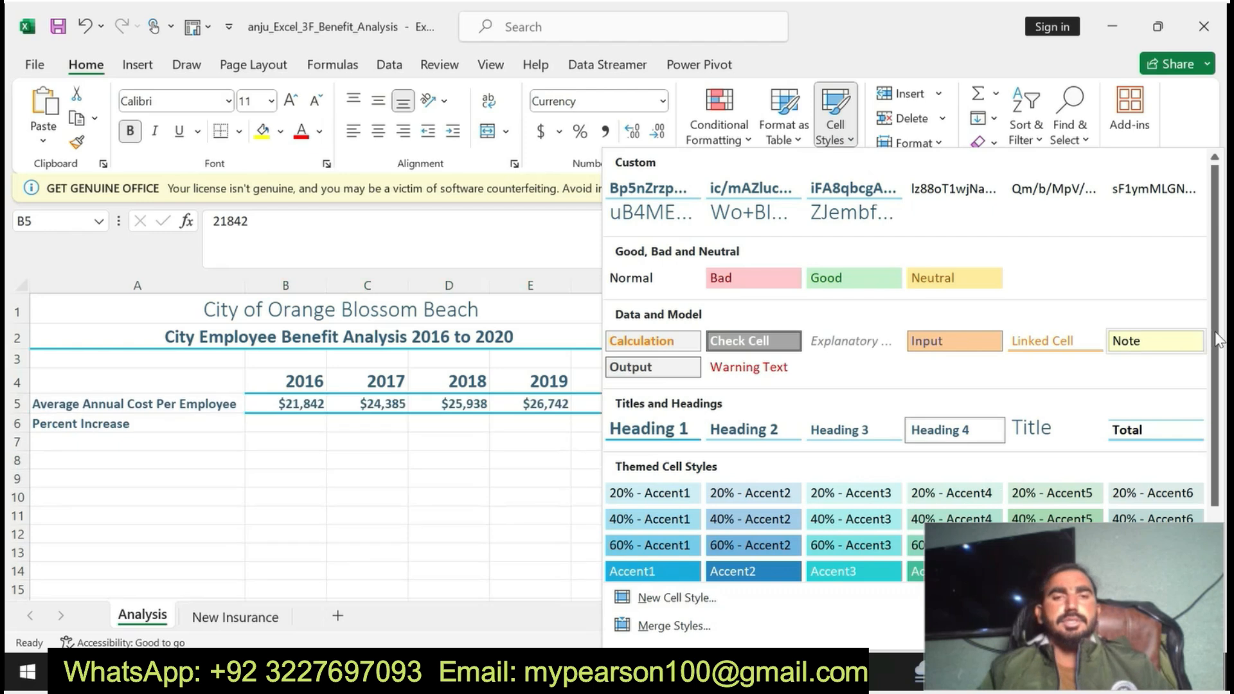
{"action": "scroll", "coordinate": [1220, 347], "scroll_direction": "down", "scroll_amount": 2}
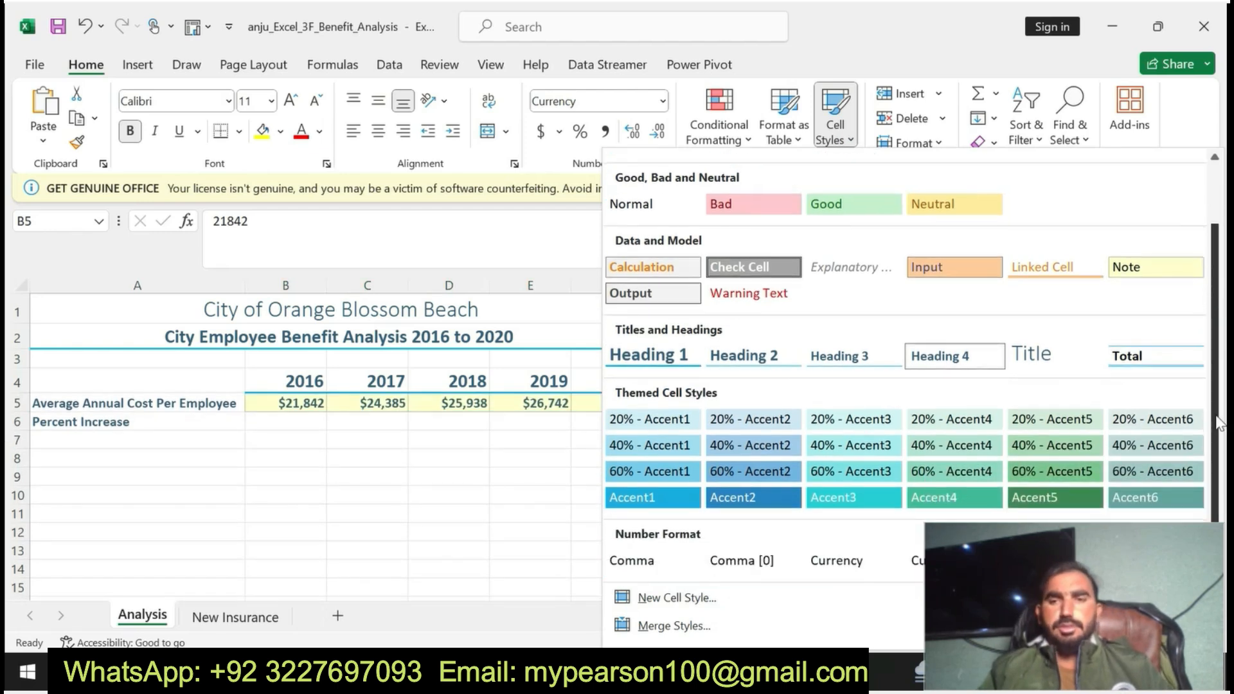
{"action": "left_click_drag", "start_coordinate": [1213, 395], "coordinate": [1212, 364]}
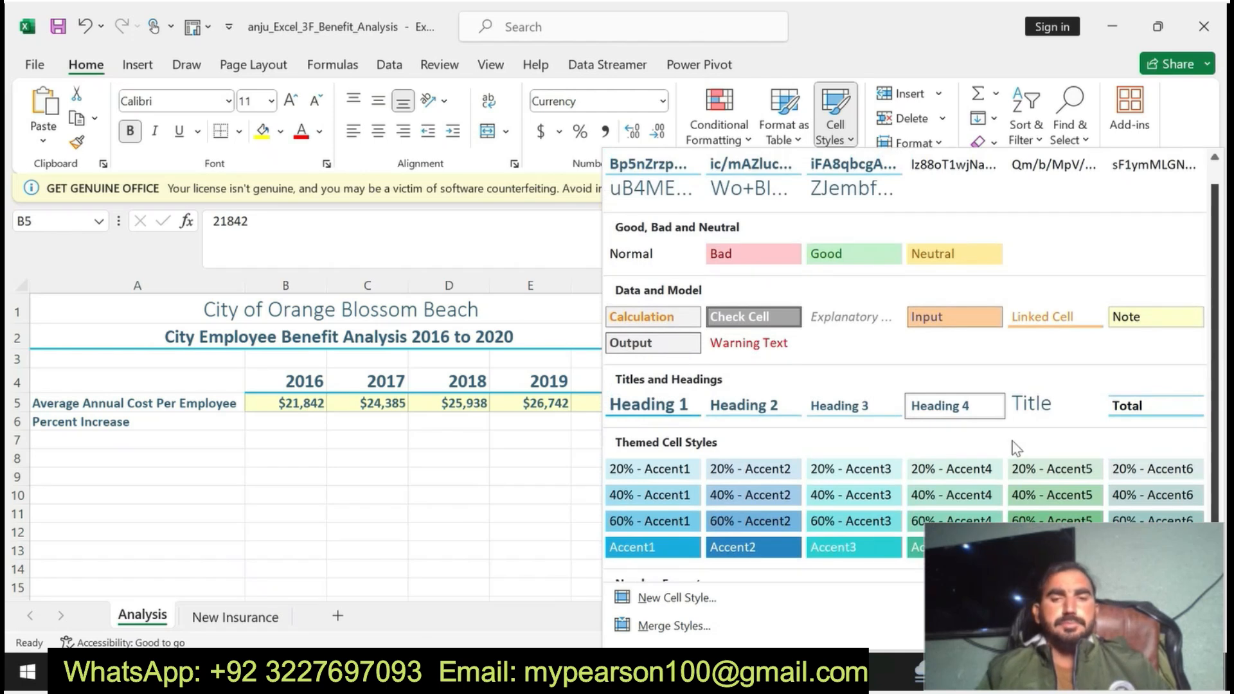
{"action": "left_click", "coordinate": [532, 456]}
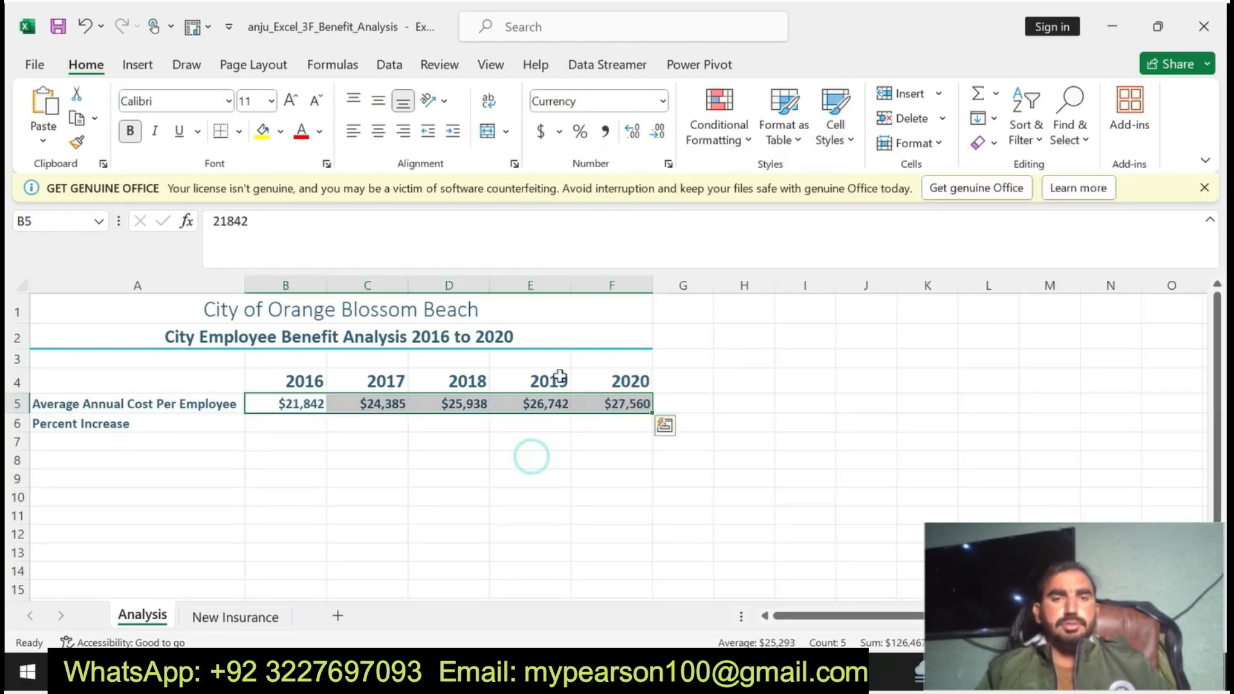
- Remove the bold formatting from the cost values in B5:F5 and select that range again
{"action": "left_click", "coordinate": [132, 131]}
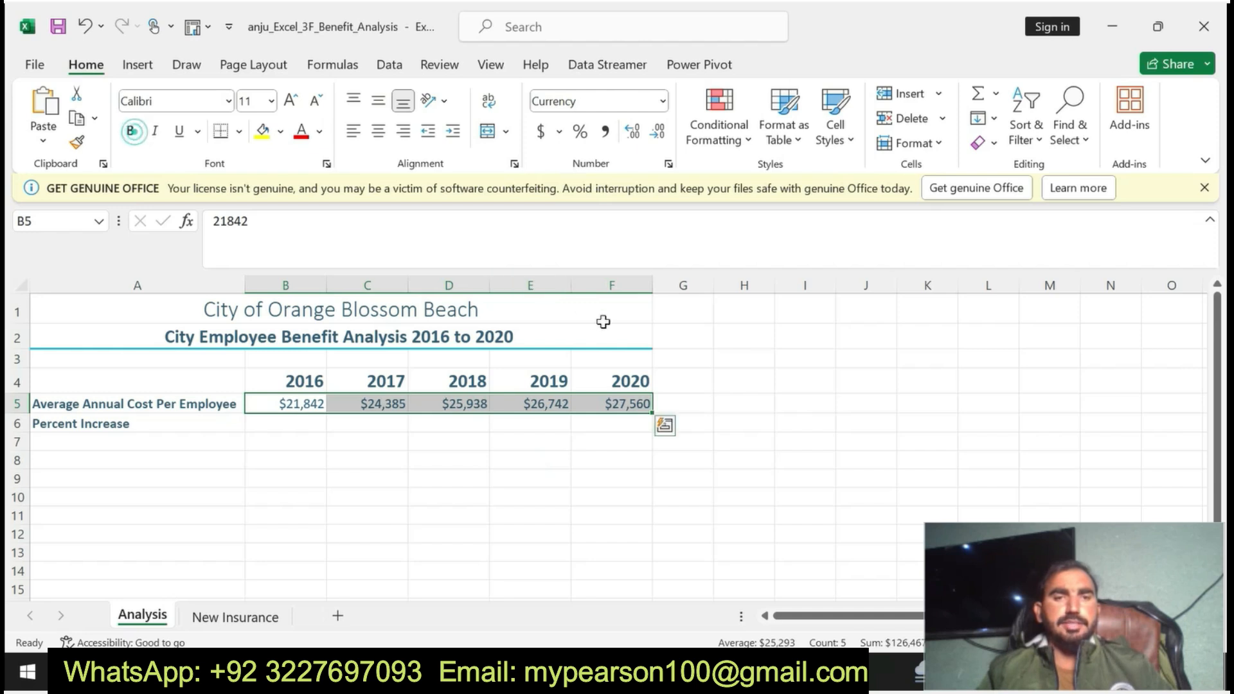
{"action": "left_click", "coordinate": [803, 359]}
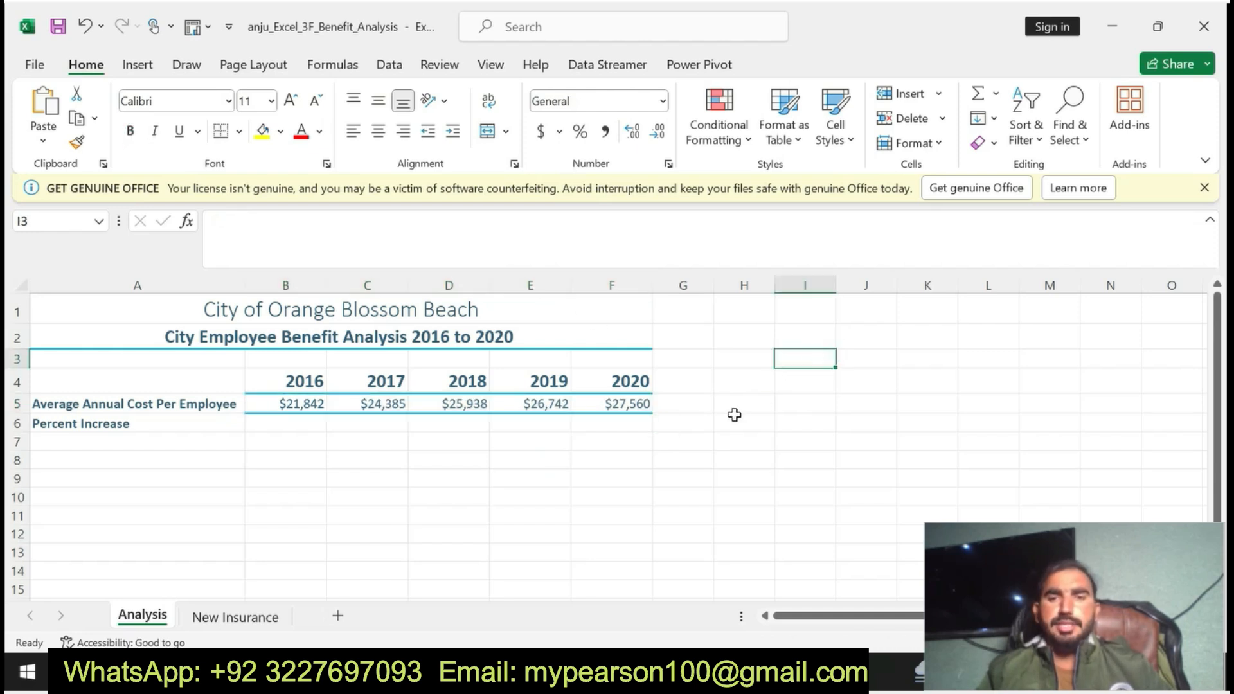
{"action": "left_click", "coordinate": [290, 403]}
{"action": "left_click_drag", "start_coordinate": [572, 410], "coordinate": [628, 402]}
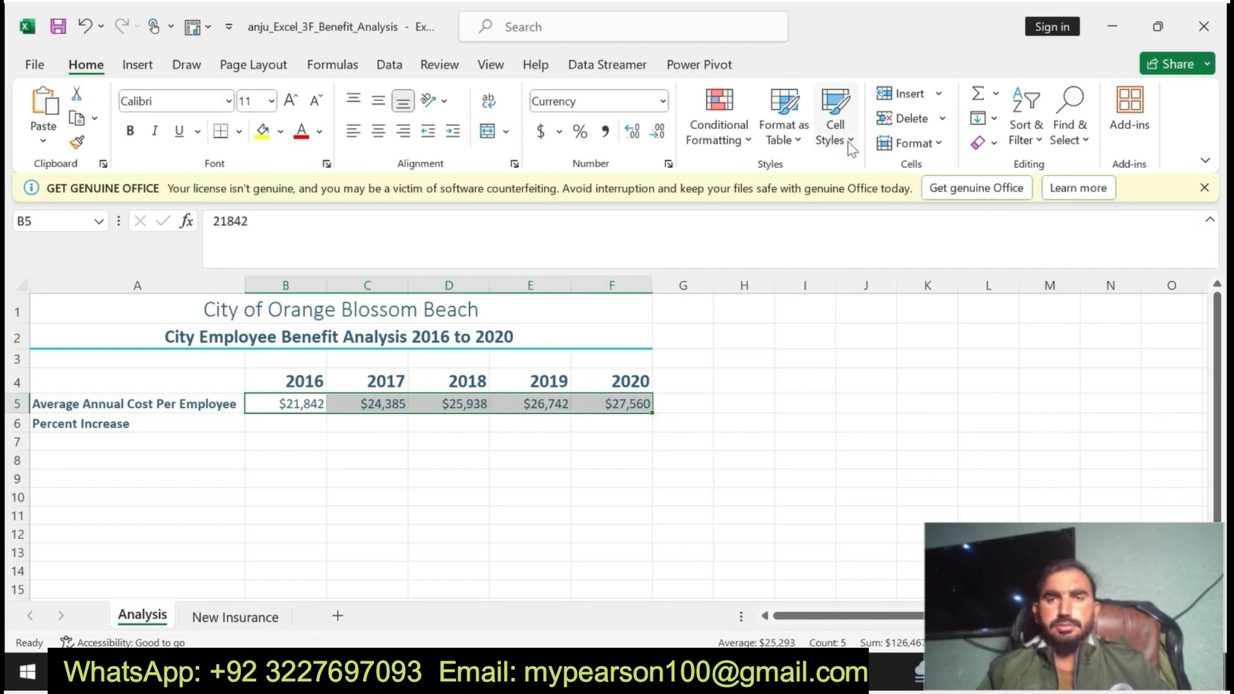
- Undo the recent formatting changes to B5:F5, the years and the row labels, and reapply the Heading 4 cell style to A5:A6
{"action": "key", "text": "ctrl+z"}
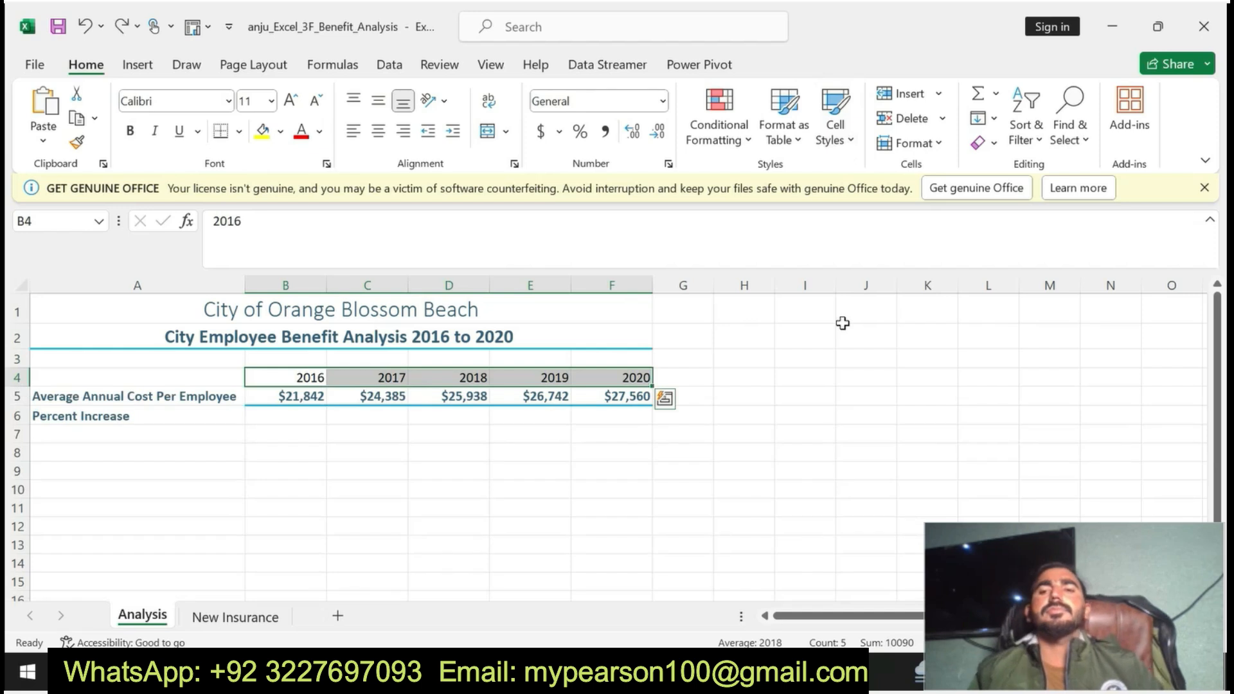
{"action": "key", "text": "ctrl+z"}
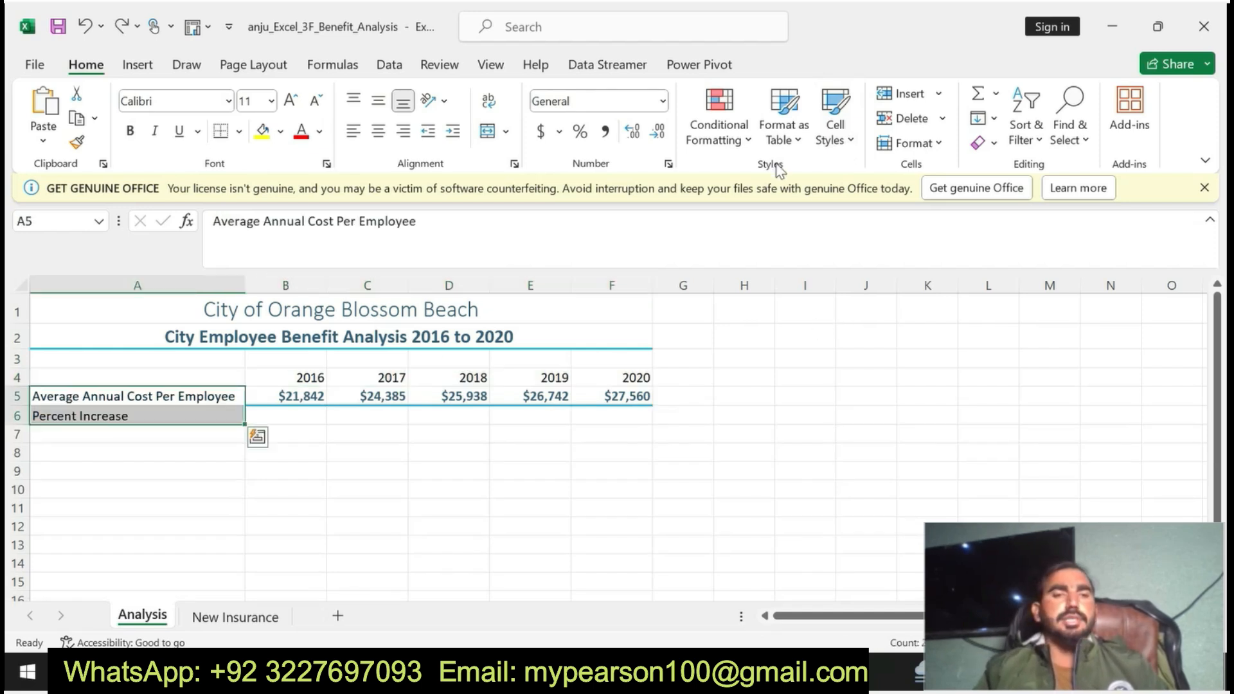
{"action": "left_click", "coordinate": [835, 116]}
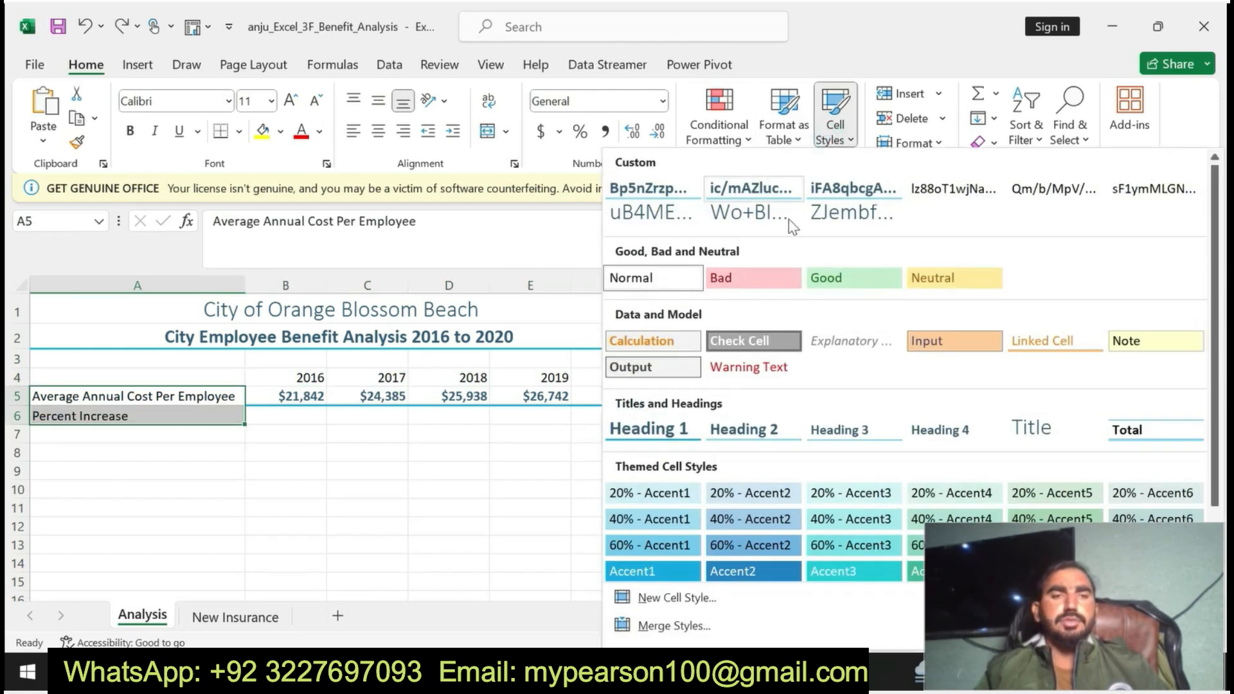
{"action": "left_click", "coordinate": [934, 429]}
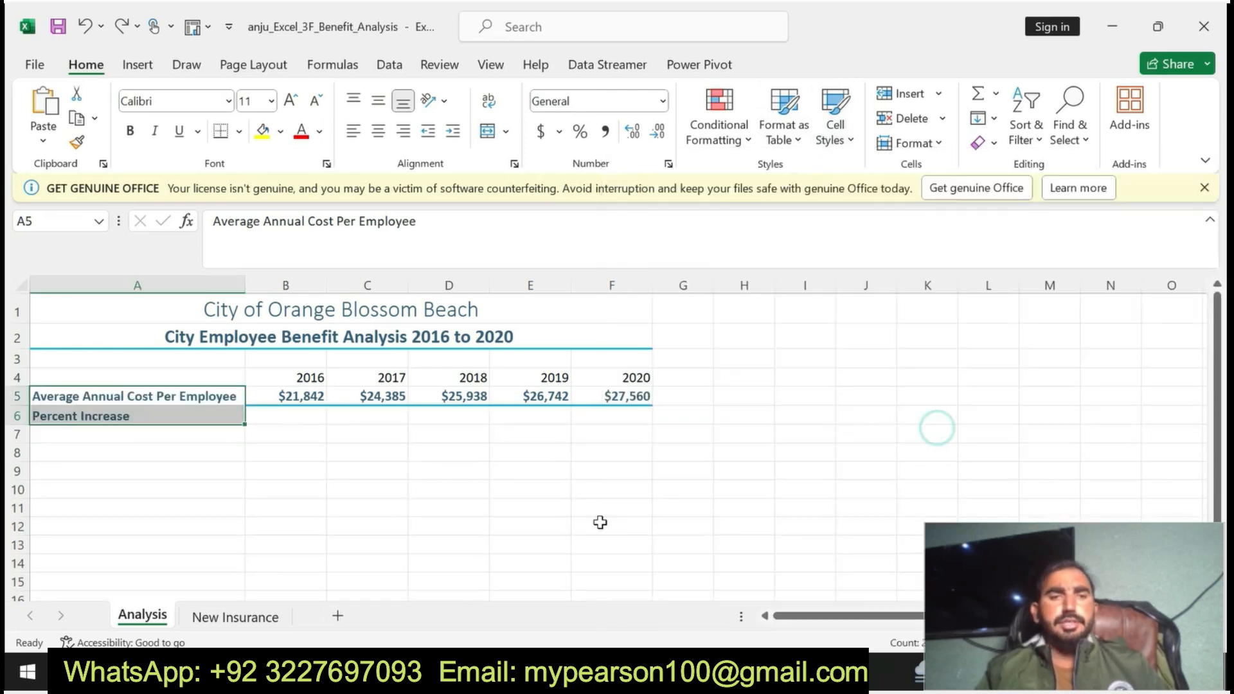
- Look through the available cell styles and apply the Normal style to the cost values in B5:F5
{"action": "left_click_drag", "start_coordinate": [298, 399], "coordinate": [633, 391]}
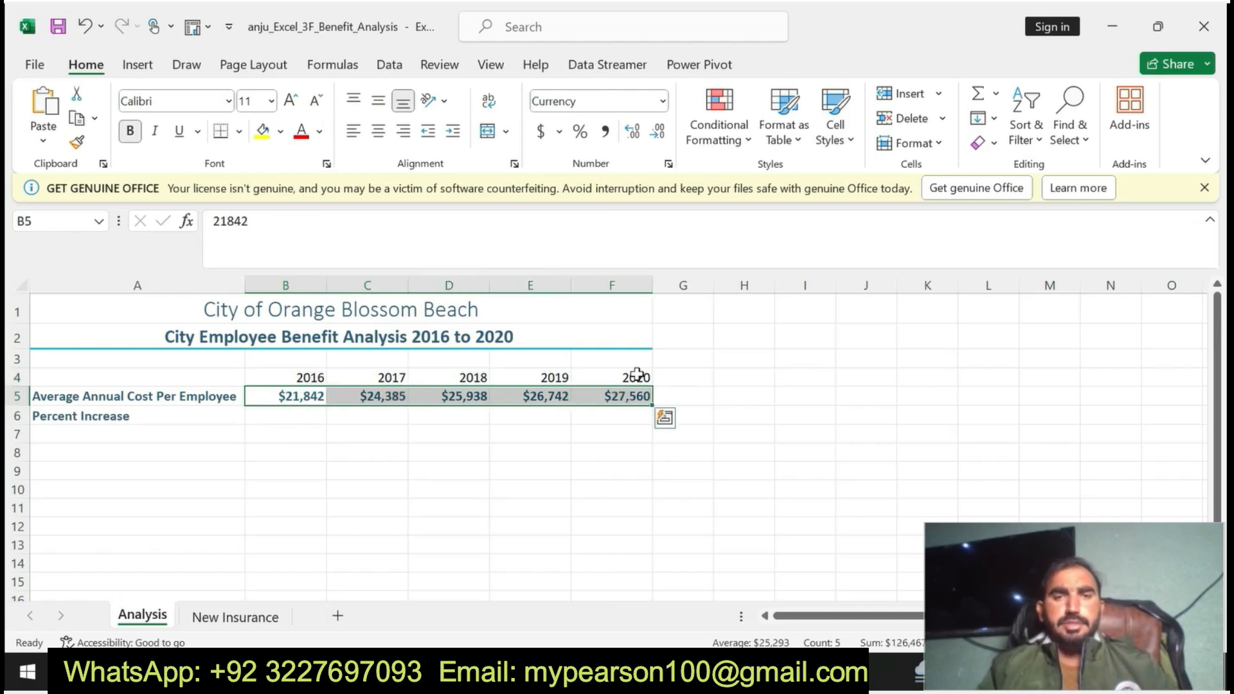
{"action": "left_click", "coordinate": [836, 127]}
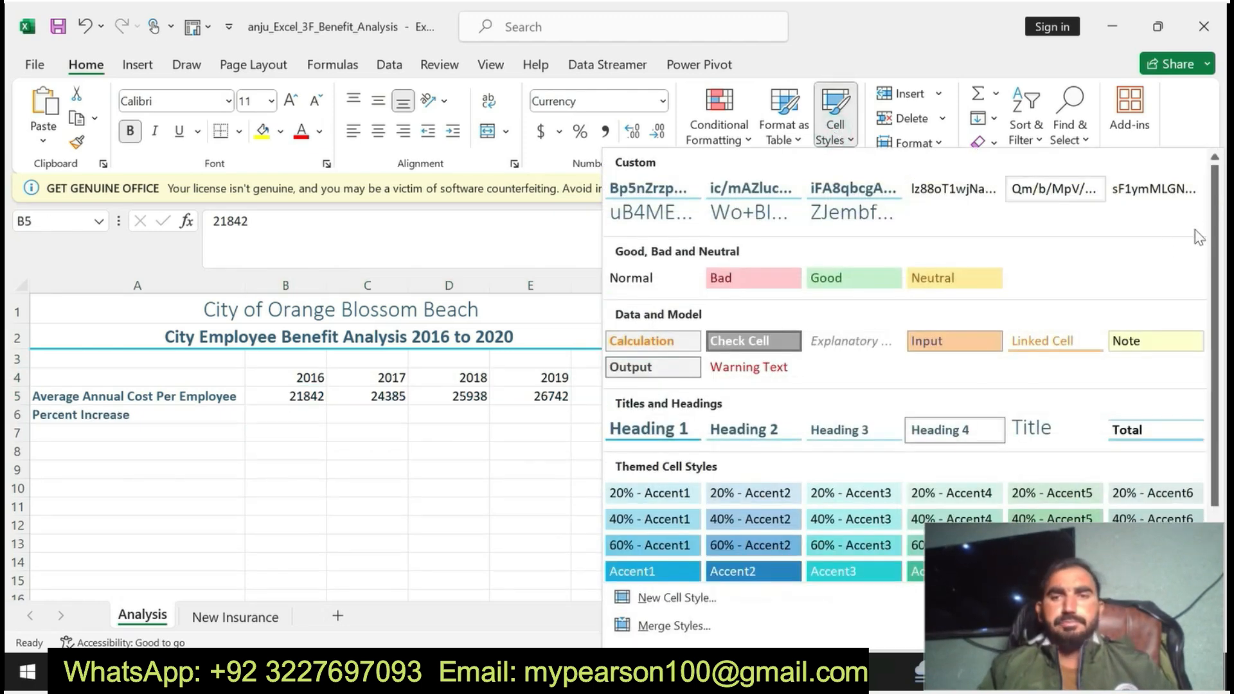
{"action": "scroll", "coordinate": [1195, 229], "scroll_direction": "down", "scroll_amount": 3}
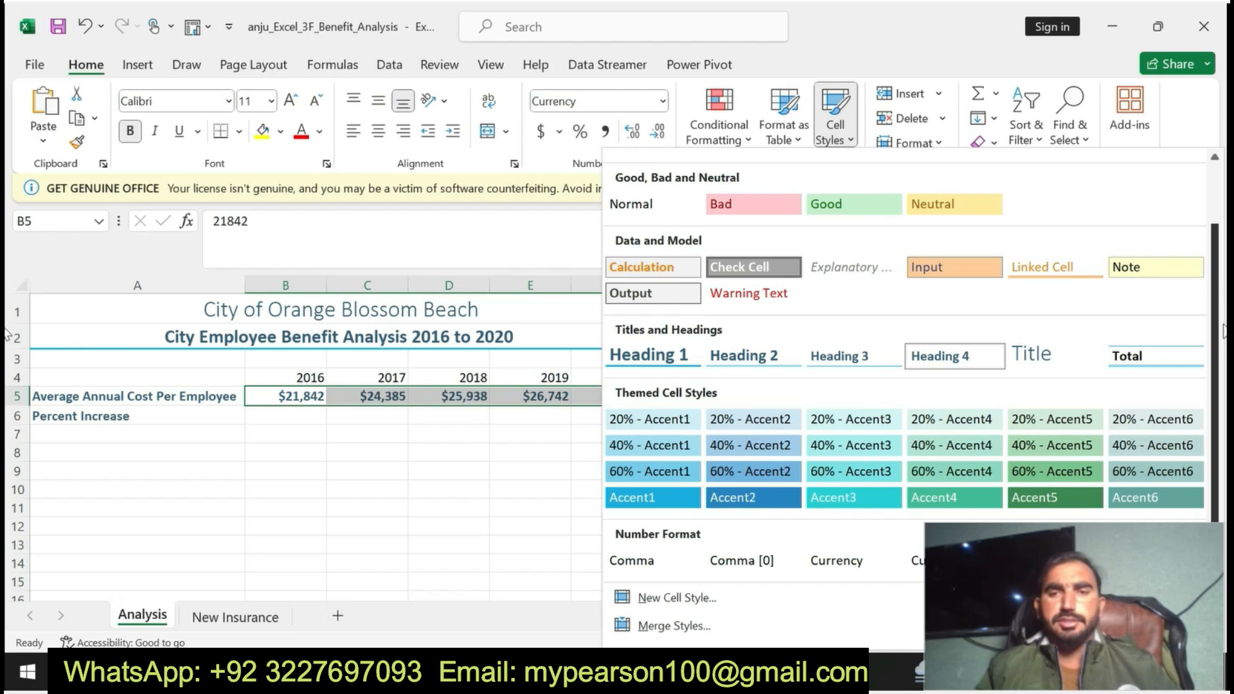
{"action": "left_click_drag", "start_coordinate": [1214, 326], "coordinate": [1214, 260]}
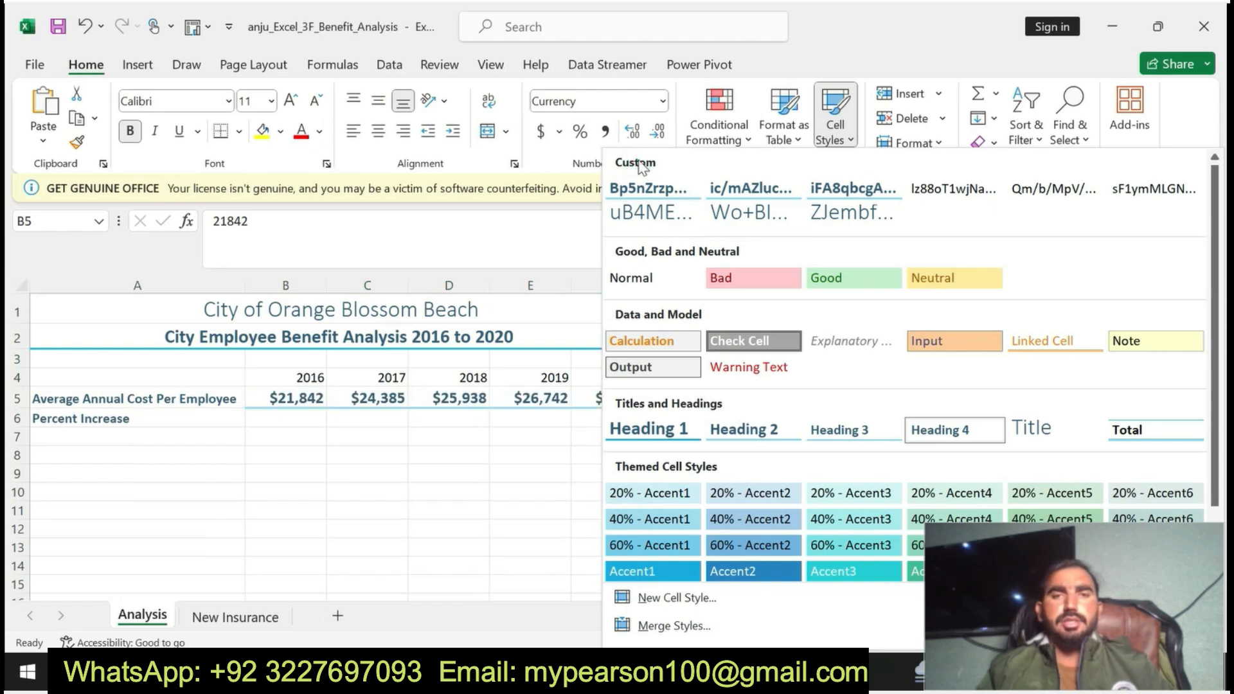
{"action": "scroll", "coordinate": [693, 214], "scroll_direction": "down", "scroll_amount": 2}
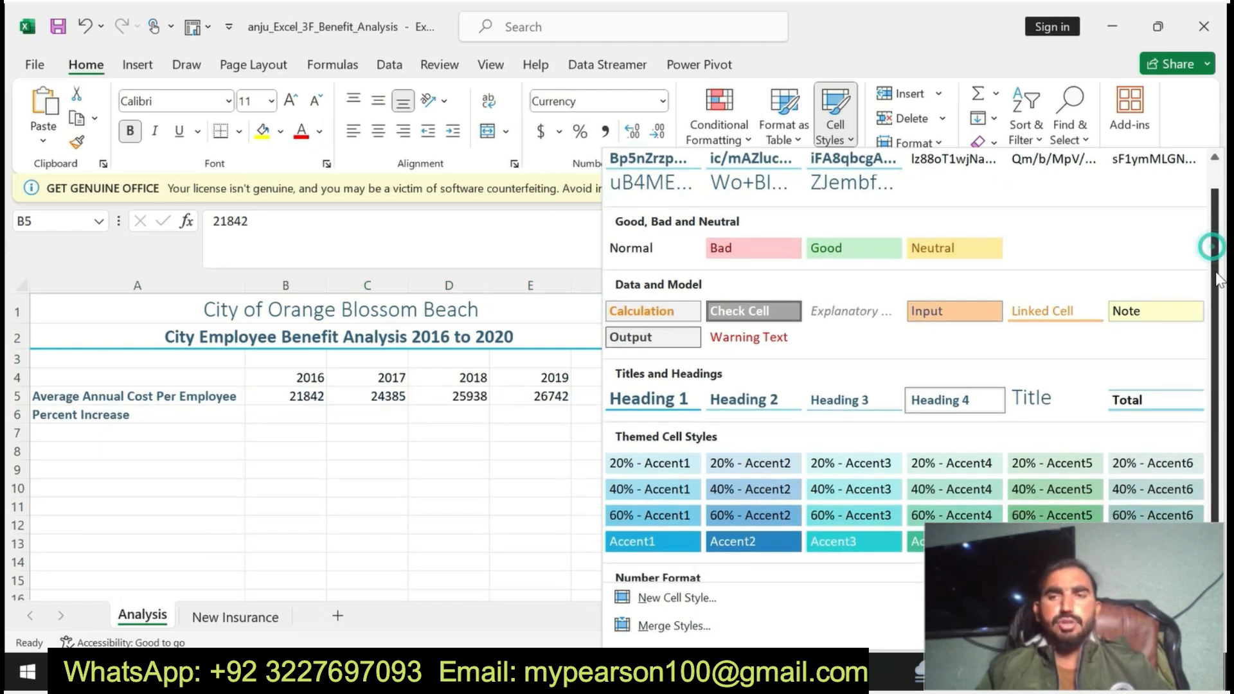
{"action": "left_click", "coordinate": [626, 235]}
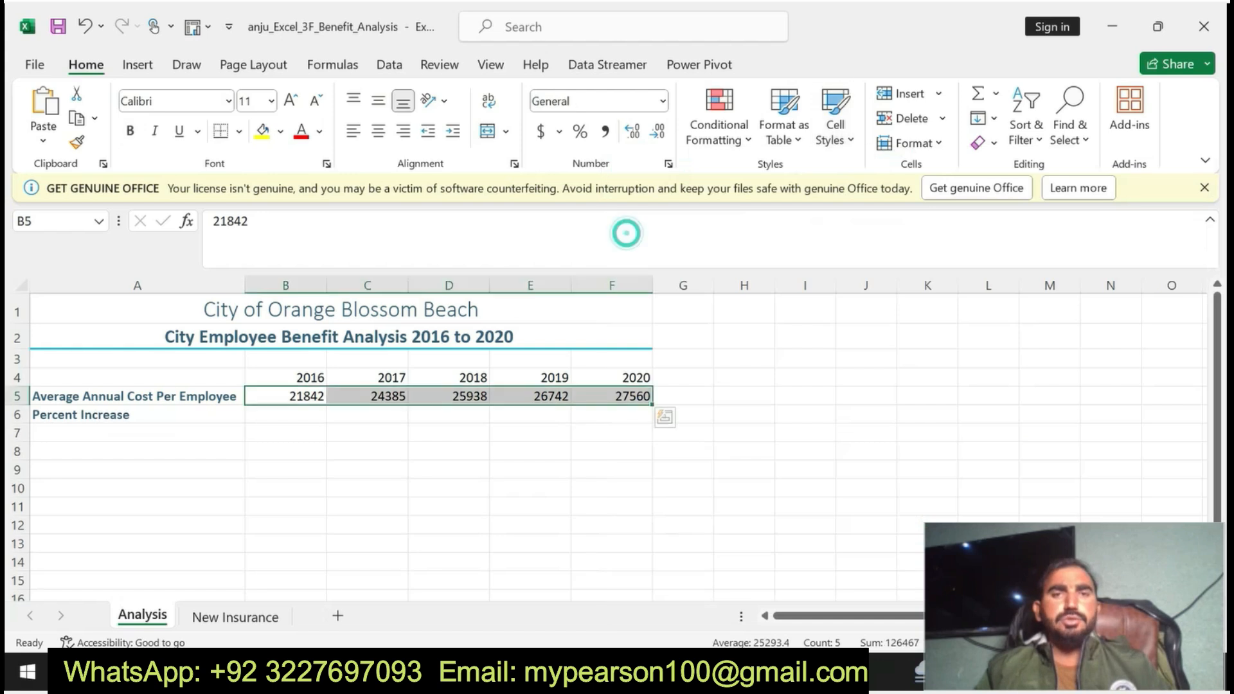
- Apply the Heading 1 cell style to the years 2016 through 2020 in B4:F4
{"action": "left_click_drag", "start_coordinate": [299, 379], "coordinate": [605, 379]}
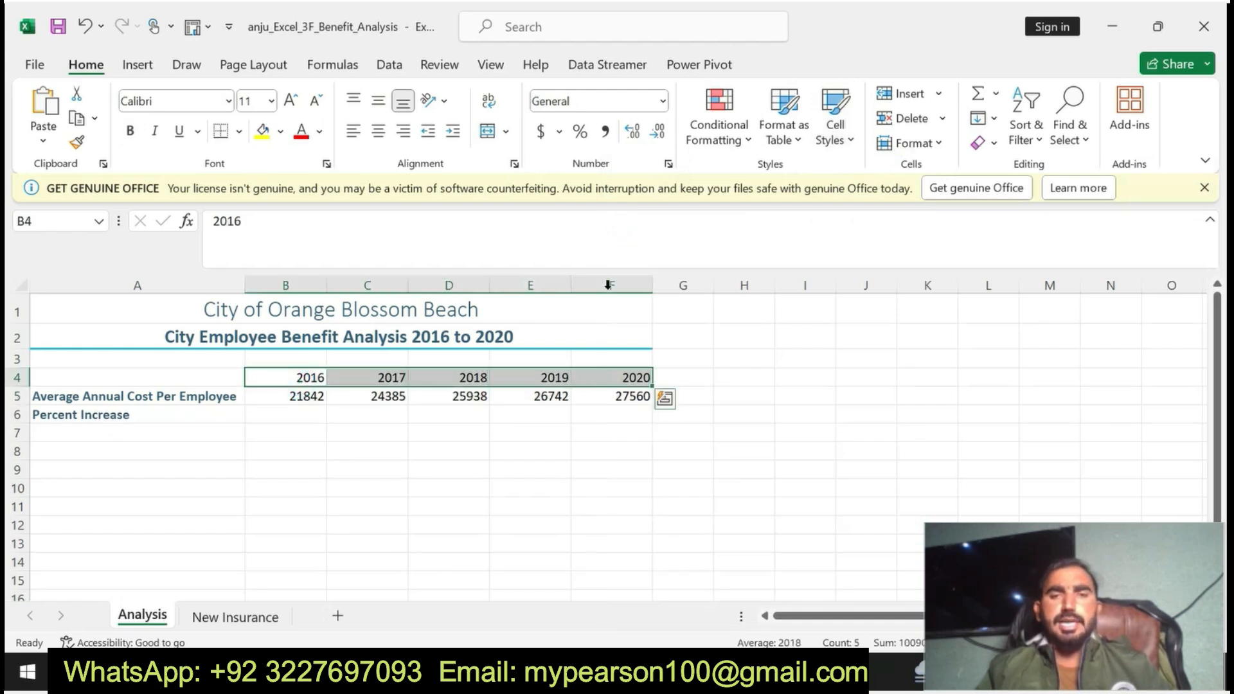
{"action": "left_click", "coordinate": [841, 135]}
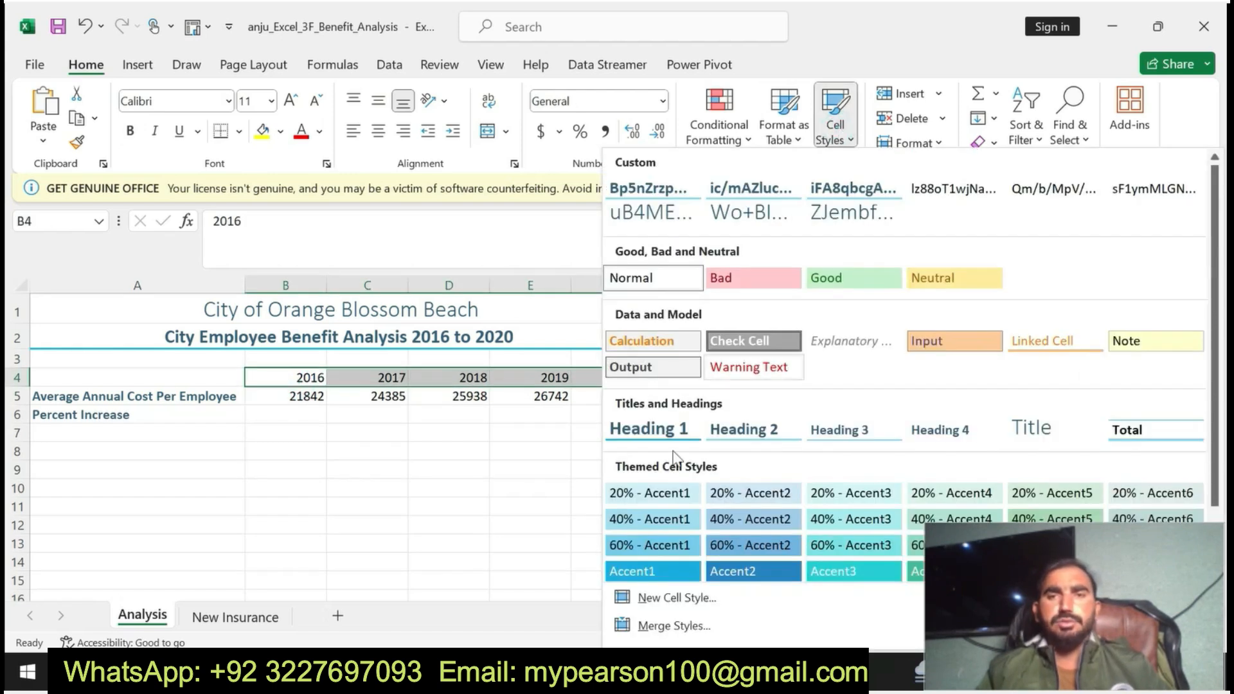
{"action": "left_click", "coordinate": [652, 431]}
{"action": "left_click", "coordinate": [800, 457]}
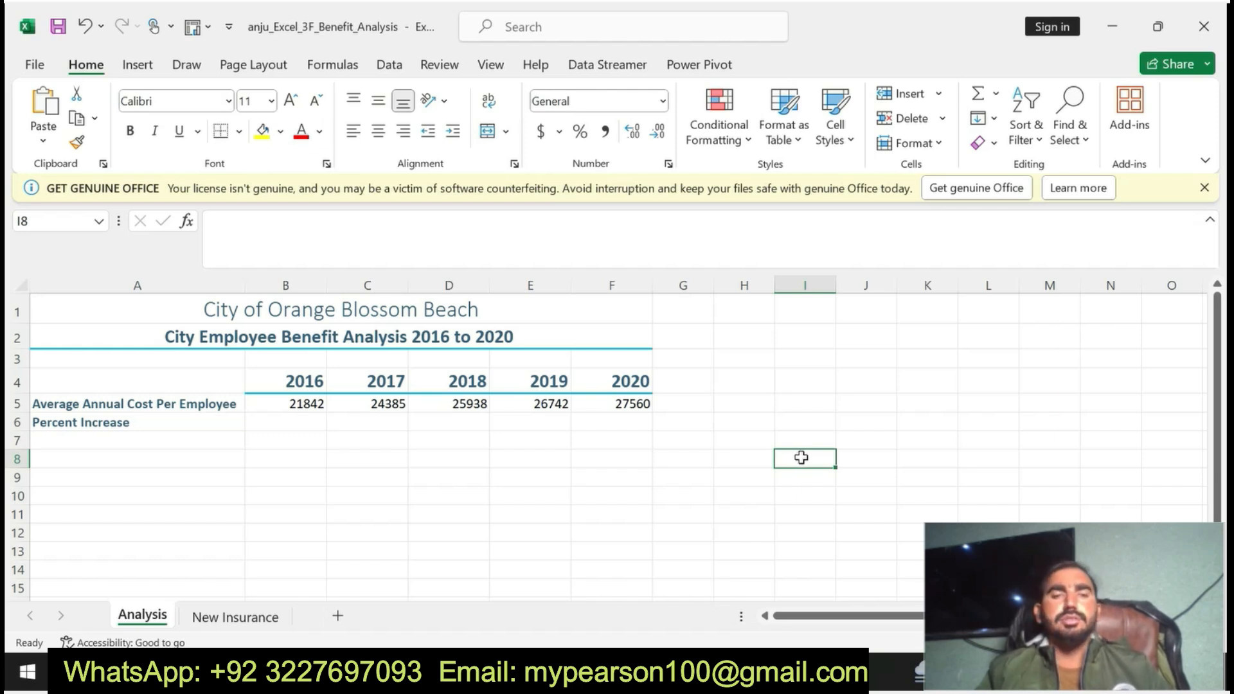
- Switch to the Word instructions, and make the step 7 text bold with yellow highlighting
{"action": "key", "text": "alt+Tab"}
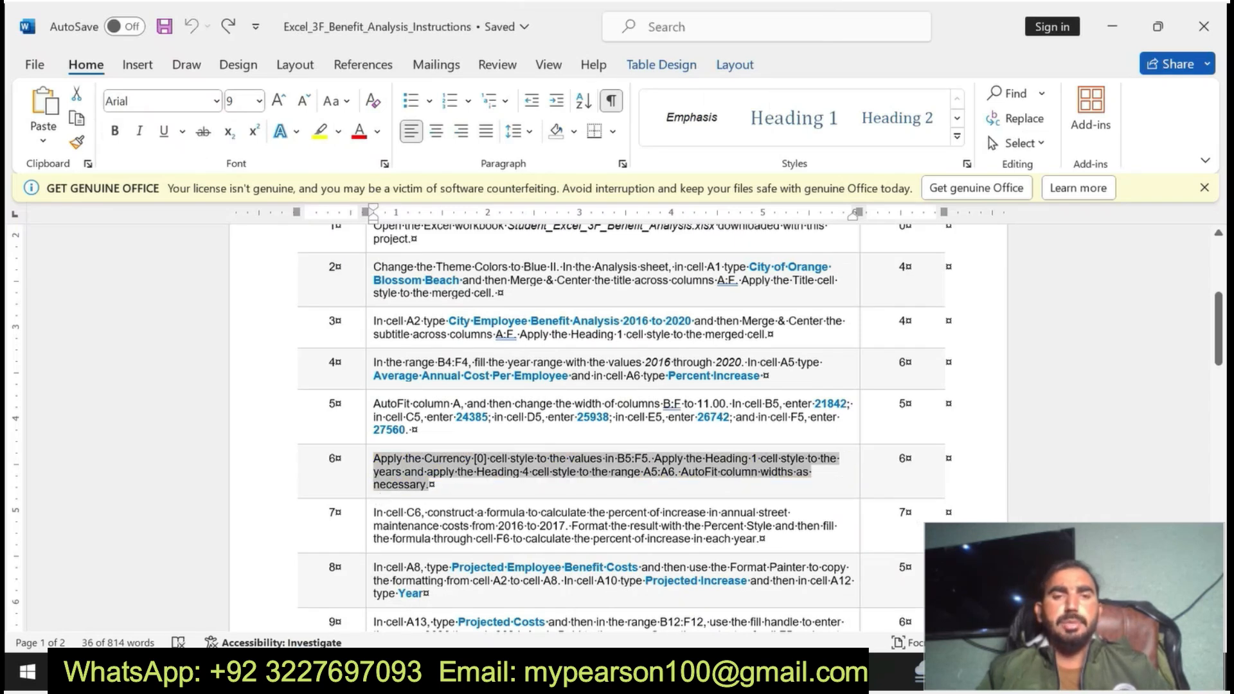
{"action": "triple_click", "coordinate": [380, 513]}
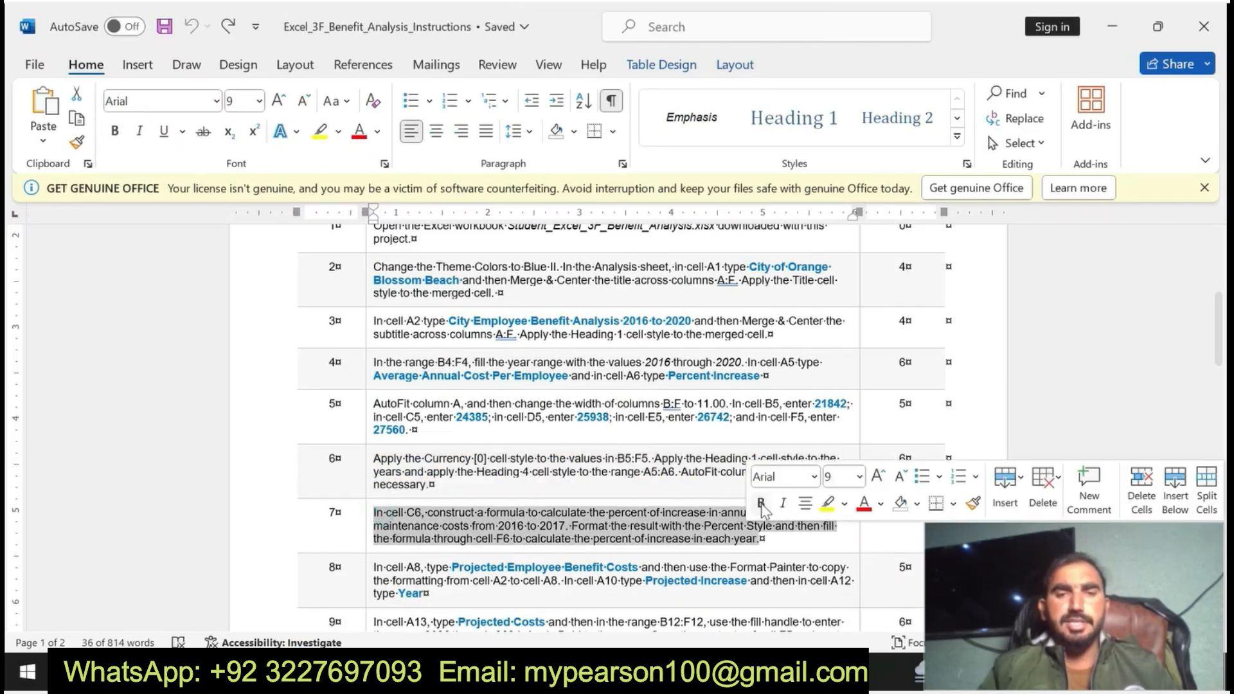
{"action": "left_click", "coordinate": [761, 503]}
{"action": "left_click", "coordinate": [828, 503]}
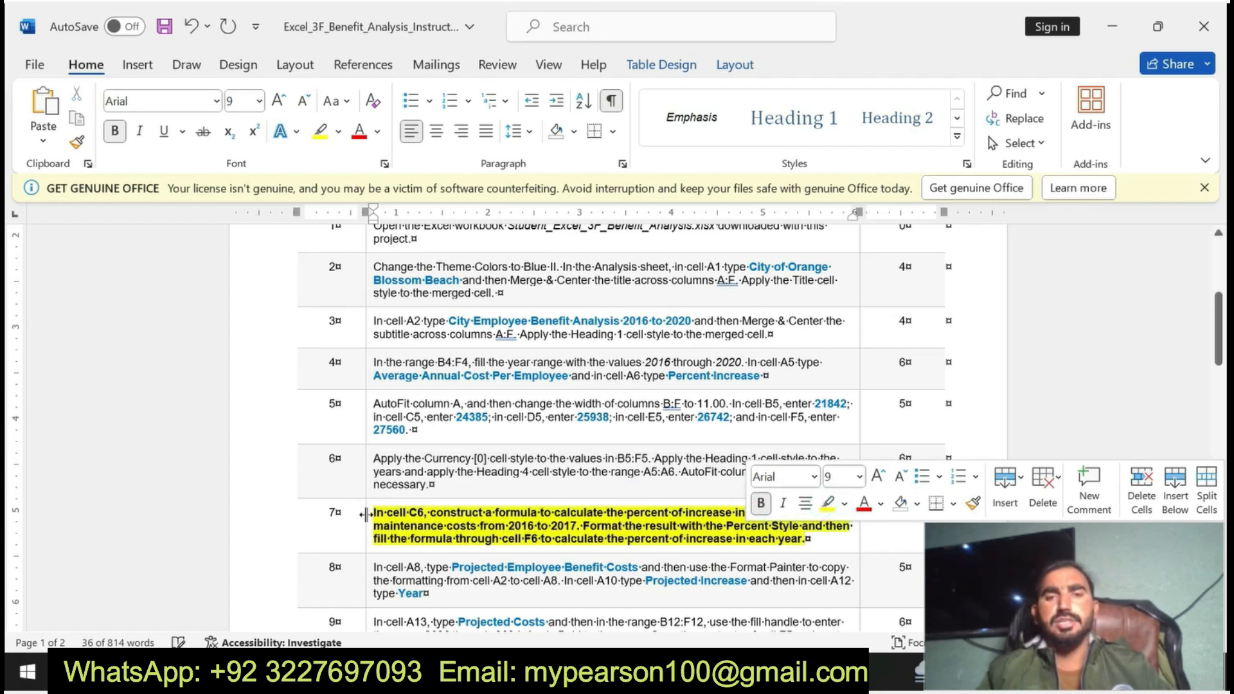
{"action": "left_click_drag", "start_coordinate": [372, 513], "coordinate": [805, 538]}
- Switch to the Excel workbook and enter the percent-increase formula =(C5-B5)/B5 in cell C6
{"action": "key", "text": "alt+Tab"}
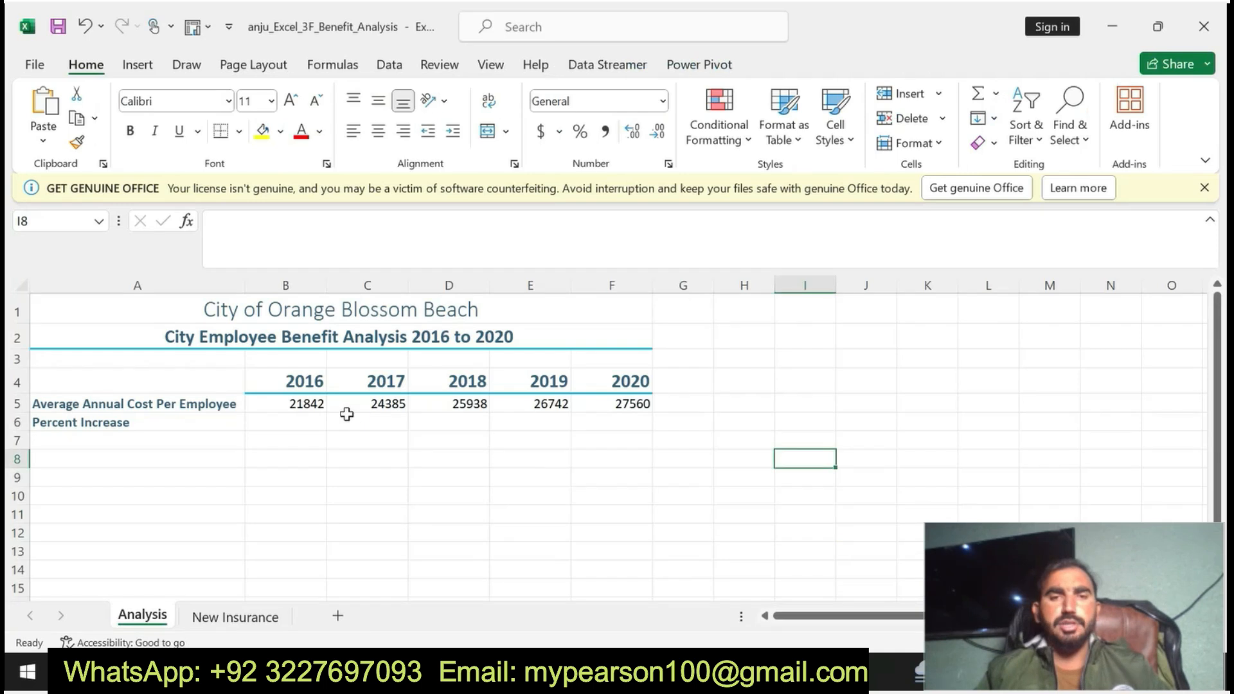
{"action": "left_click", "coordinate": [342, 421]}
{"action": "left_click", "coordinate": [366, 243]}
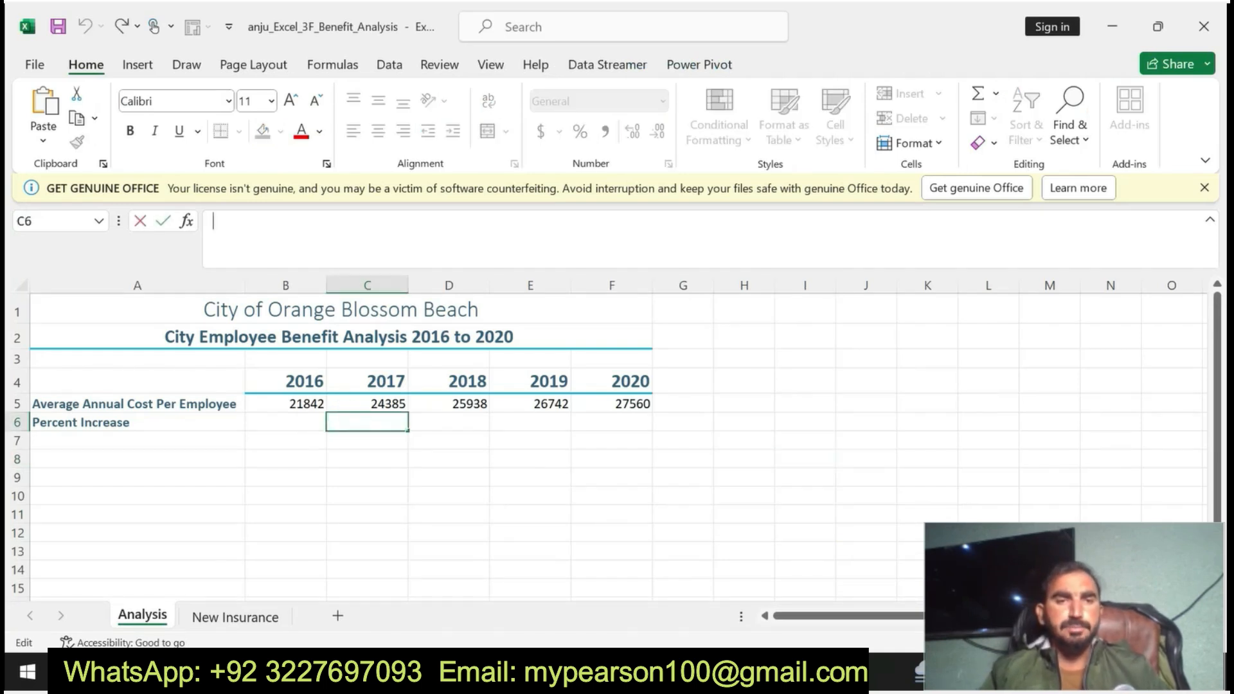
{"action": "type", "text": "=("}
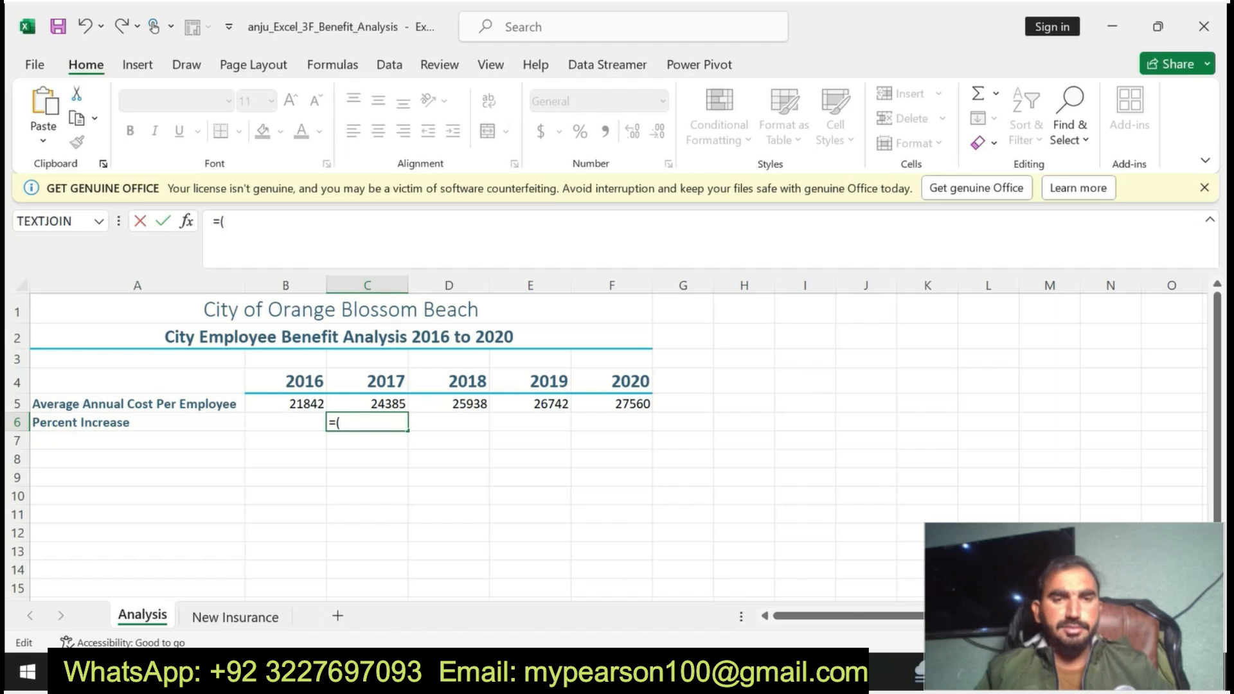
{"action": "type", "text": "c5-b5"}
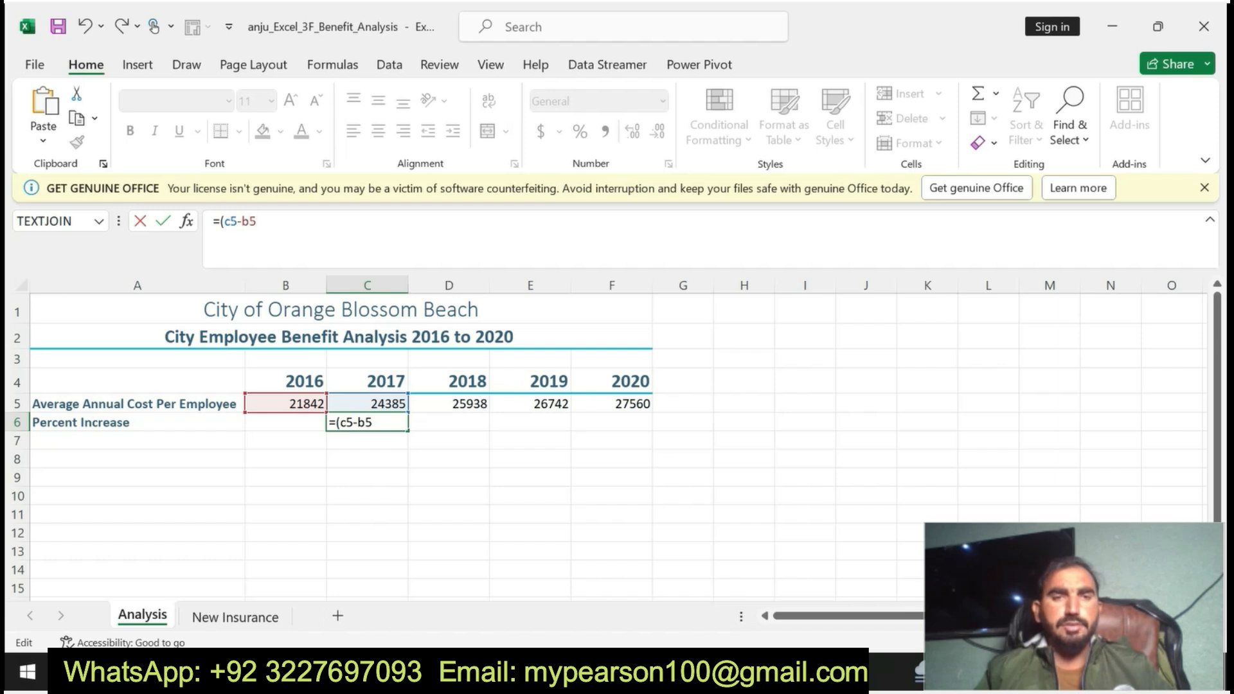
{"action": "type", "text": ")/b5"}
{"action": "key", "text": "Return"}
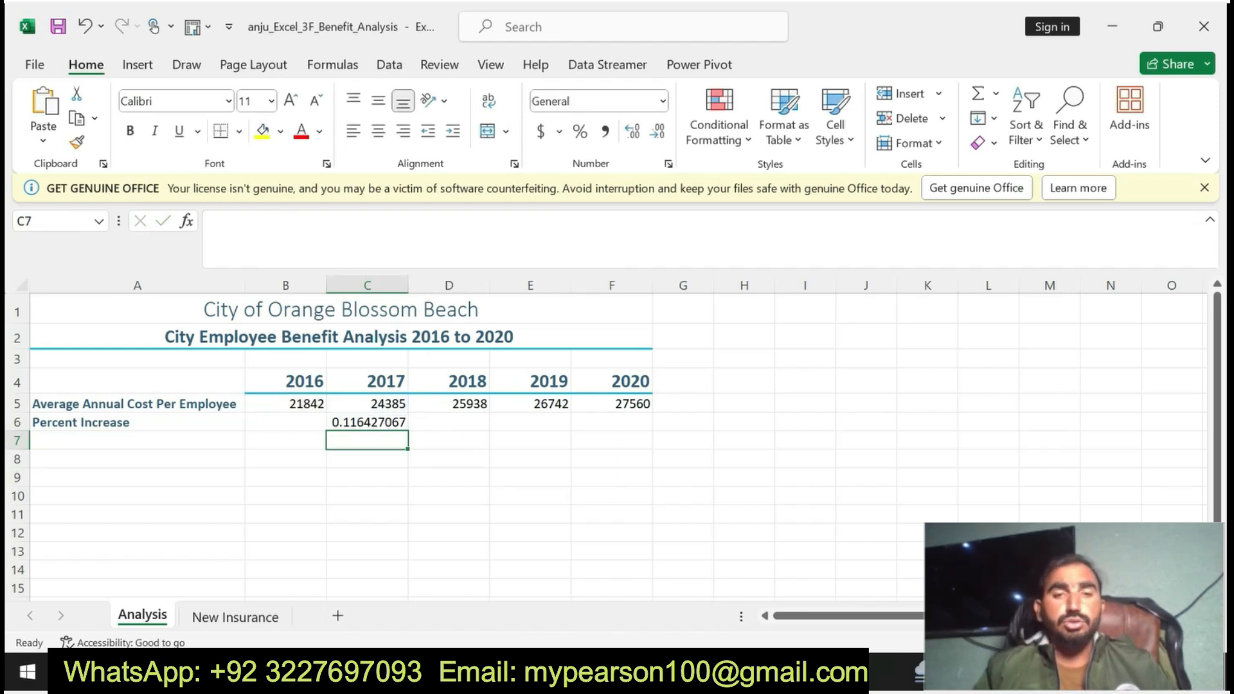
- Recheck the step 7 instructions in Word, then fill the C6 formula through F6 and apply Percent Style to C6:F6
{"action": "key", "text": "alt+Tab"}
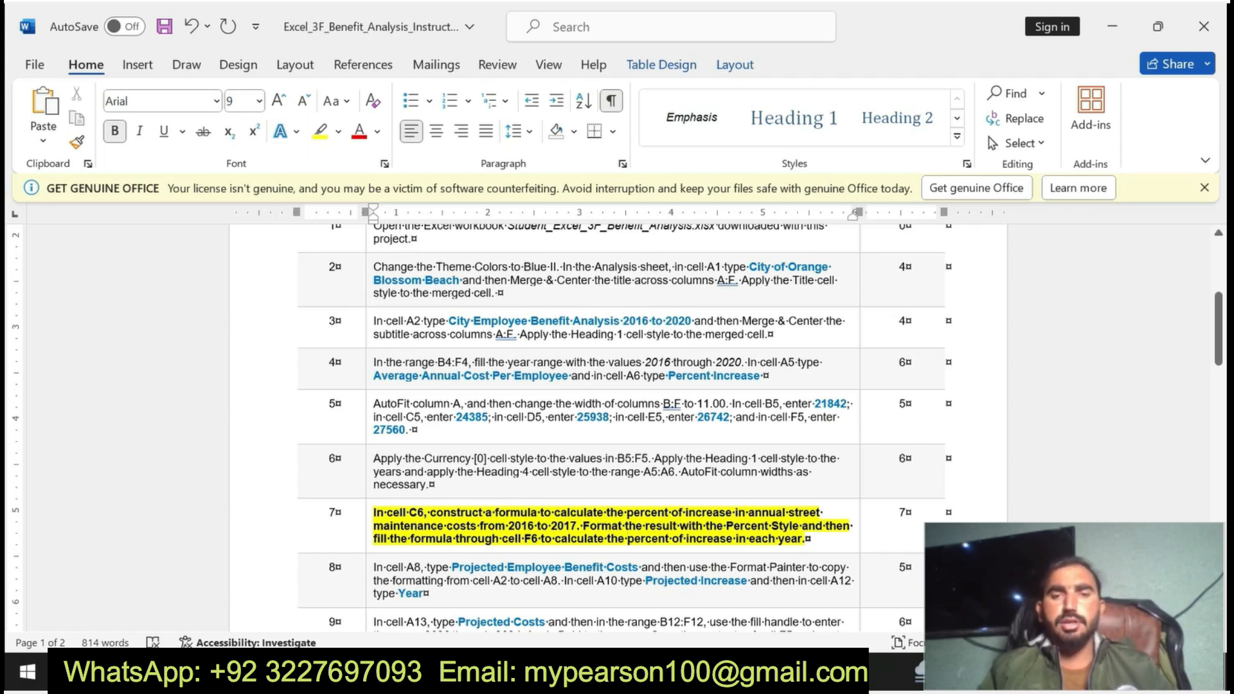
{"action": "key", "text": "alt+Tab"}
{"action": "left_click", "coordinate": [373, 422]}
{"action": "left_click_drag", "start_coordinate": [405, 429], "coordinate": [653, 412]}
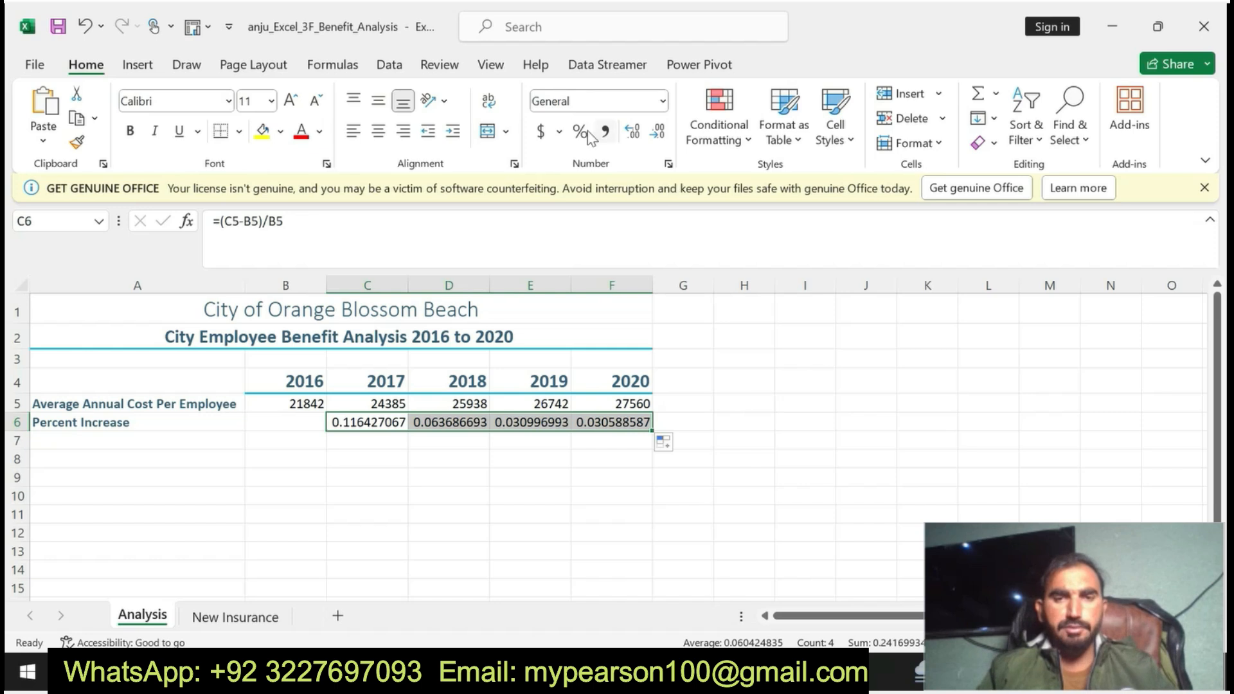
{"action": "left_click", "coordinate": [540, 132]}
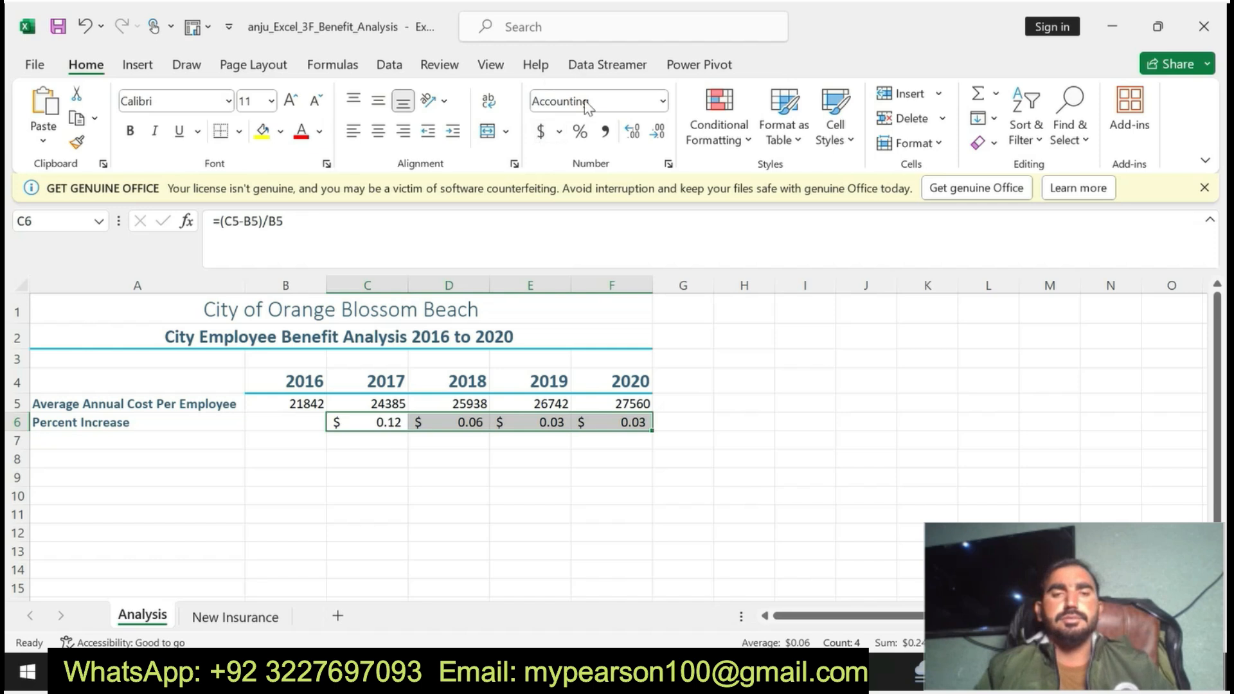
{"action": "left_click", "coordinate": [580, 131]}
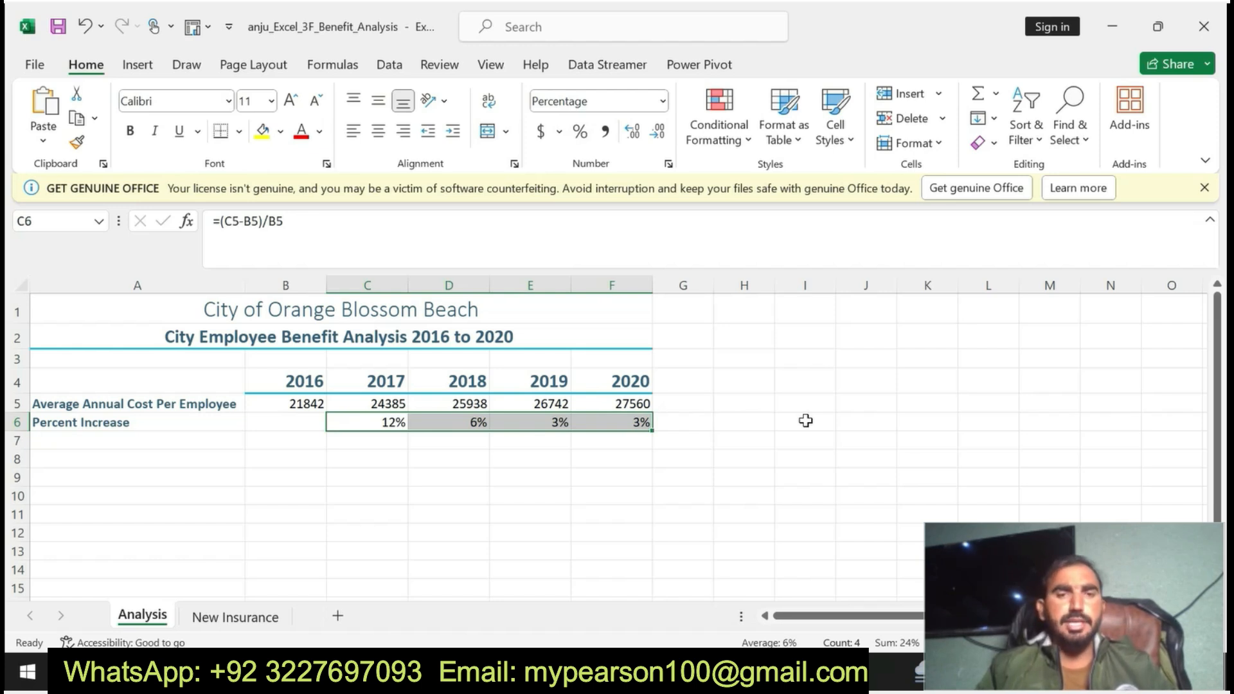
- Switch to the Word instructions, undo the step 7 bold and highlighting, and make the step 8 text bold with yellow highlighting
{"action": "left_click", "coordinate": [694, 672]}
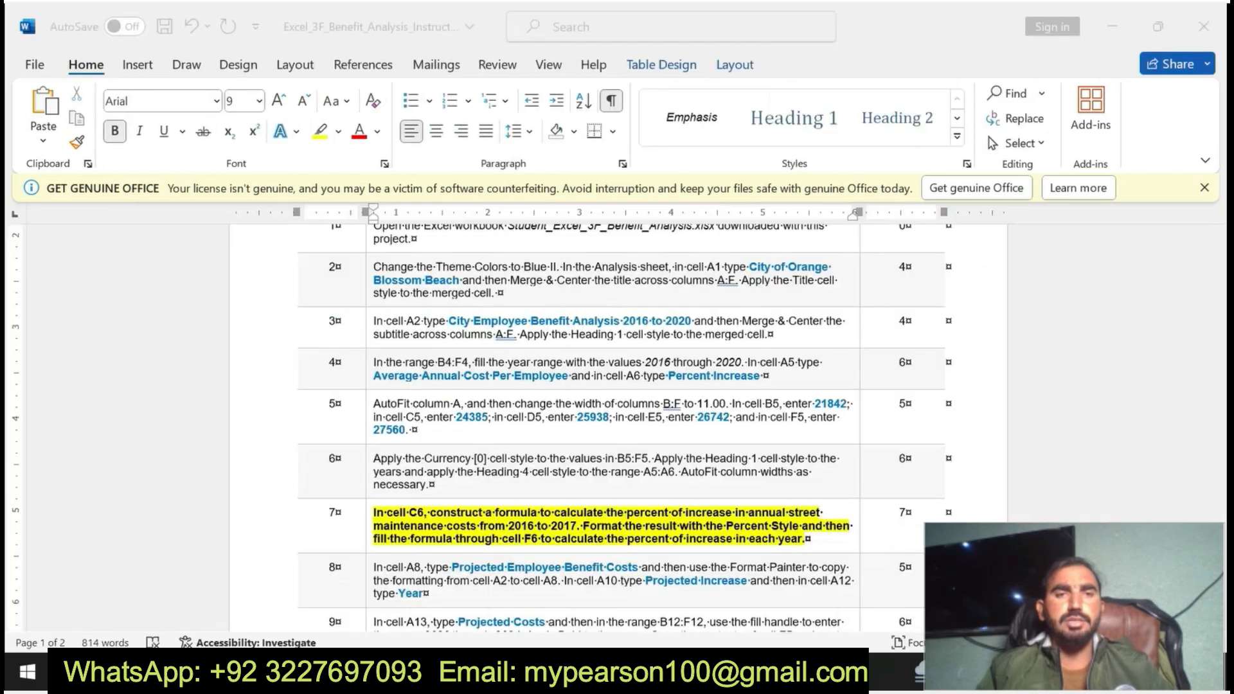
{"action": "key", "text": "ctrl+z"}
{"action": "key", "text": "ctrl+z"}
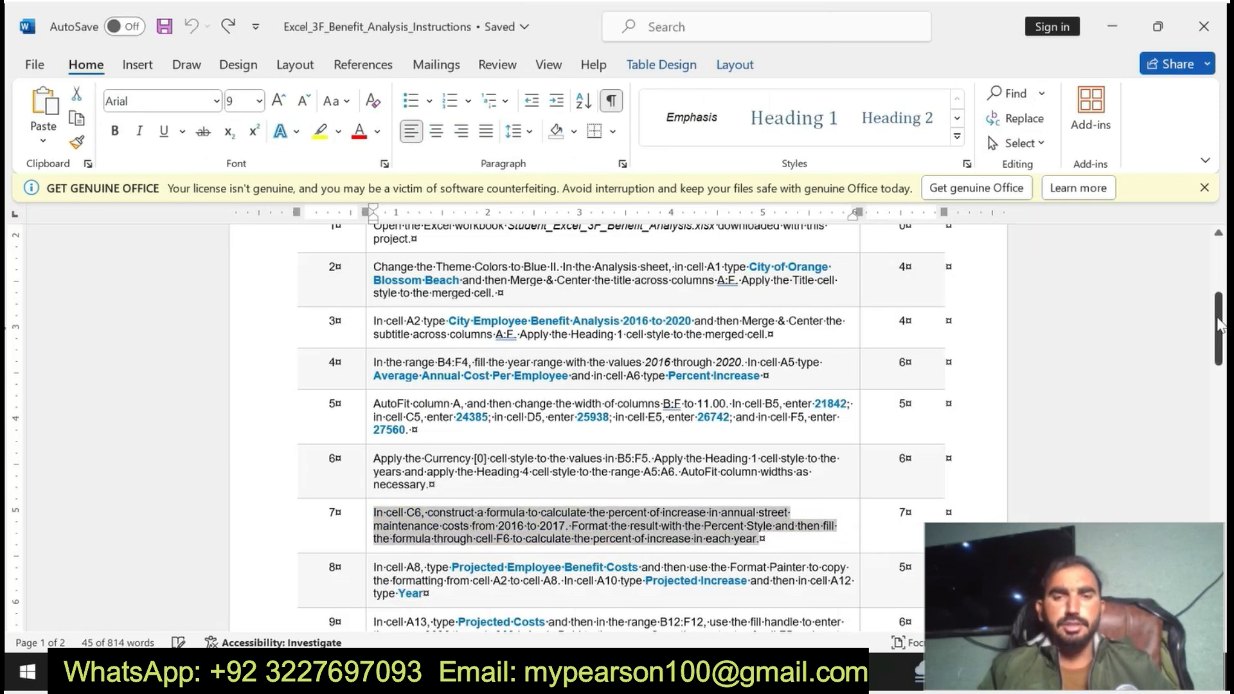
{"action": "scroll", "coordinate": [479, 410], "scroll_direction": "down", "scroll_amount": 2}
{"action": "left_click_drag", "start_coordinate": [374, 480], "coordinate": [429, 507]}
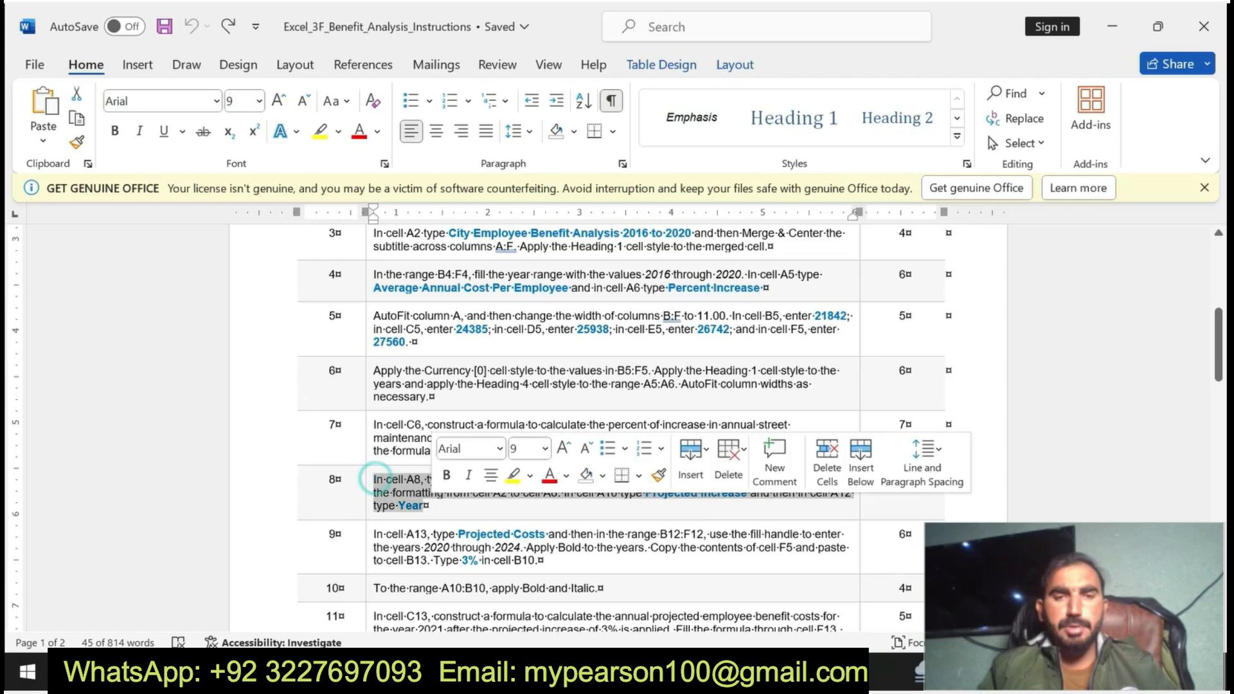
{"action": "left_click", "coordinate": [447, 475]}
{"action": "left_click", "coordinate": [513, 476]}
- Copy "Projected Employee Benefit Costs" from step 8 of the instructions and paste it into cell A8 of the Excel workbook
{"action": "left_click_drag", "start_coordinate": [374, 480], "coordinate": [632, 486]}
{"action": "key", "text": "ctrl+c"}
{"action": "left_click", "coordinate": [470, 479]}
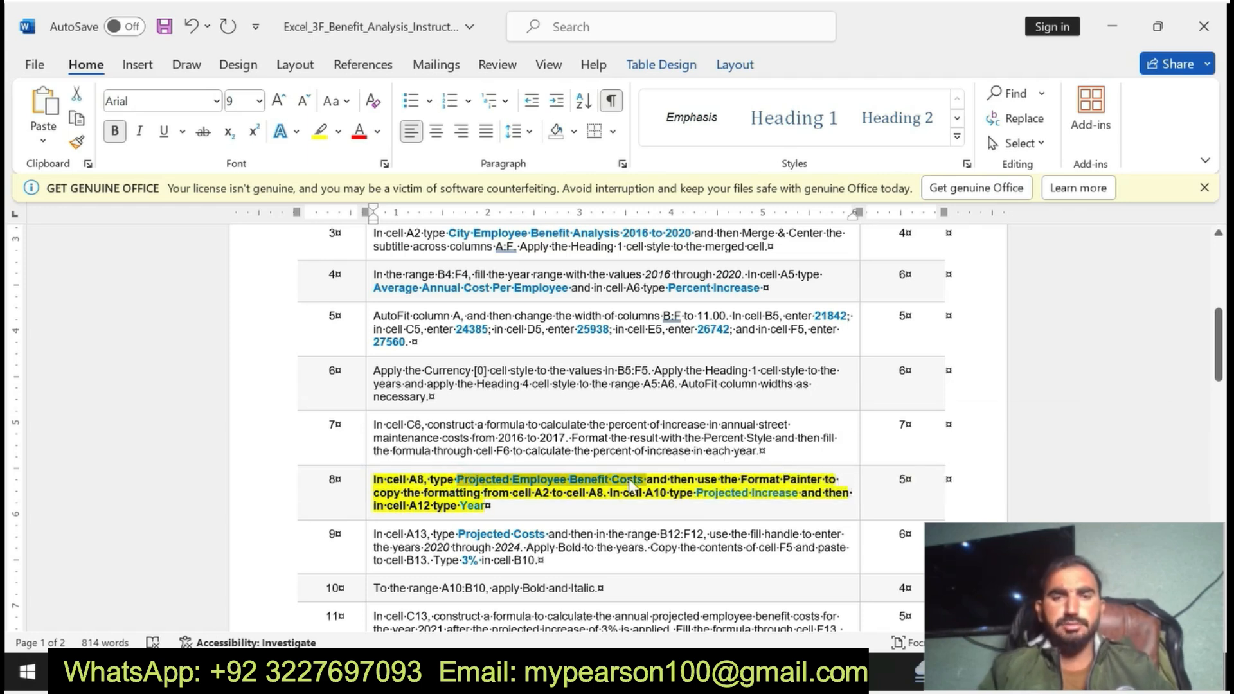
{"action": "key", "text": "alt+Tab"}
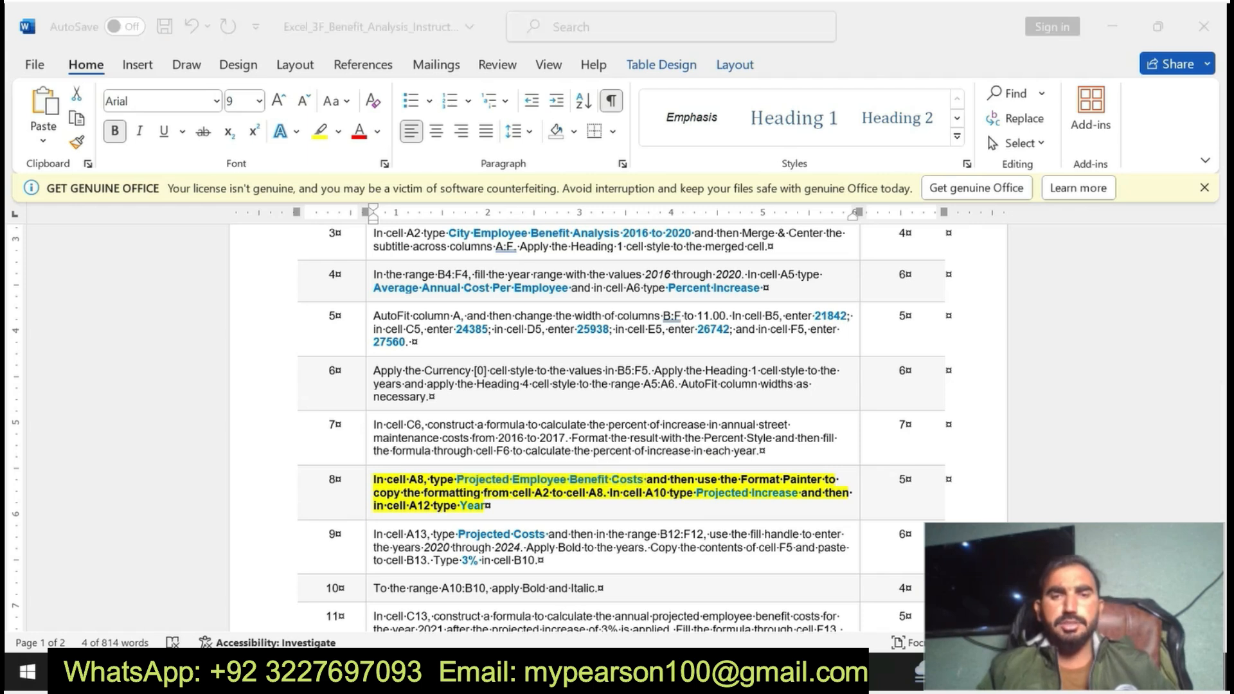
{"action": "left_click", "coordinate": [71, 458]}
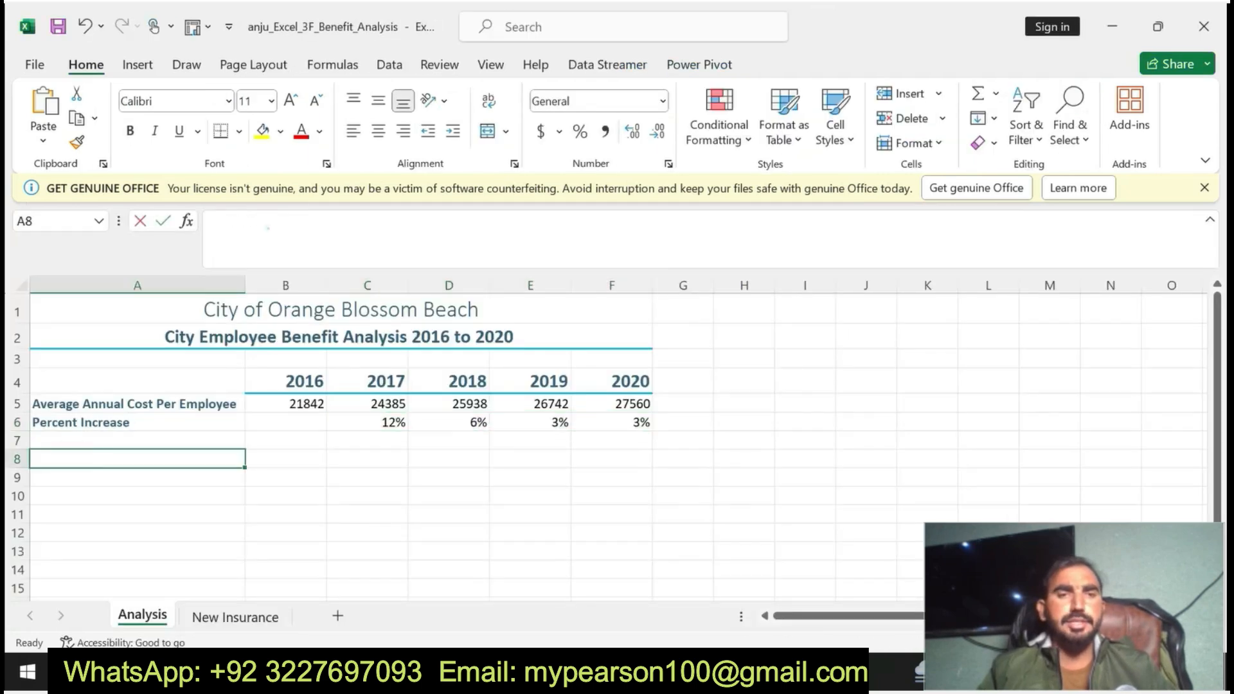
{"action": "left_click", "coordinate": [268, 229]}
{"action": "key", "text": "ctrl+v"}
{"action": "key", "text": "Return"}
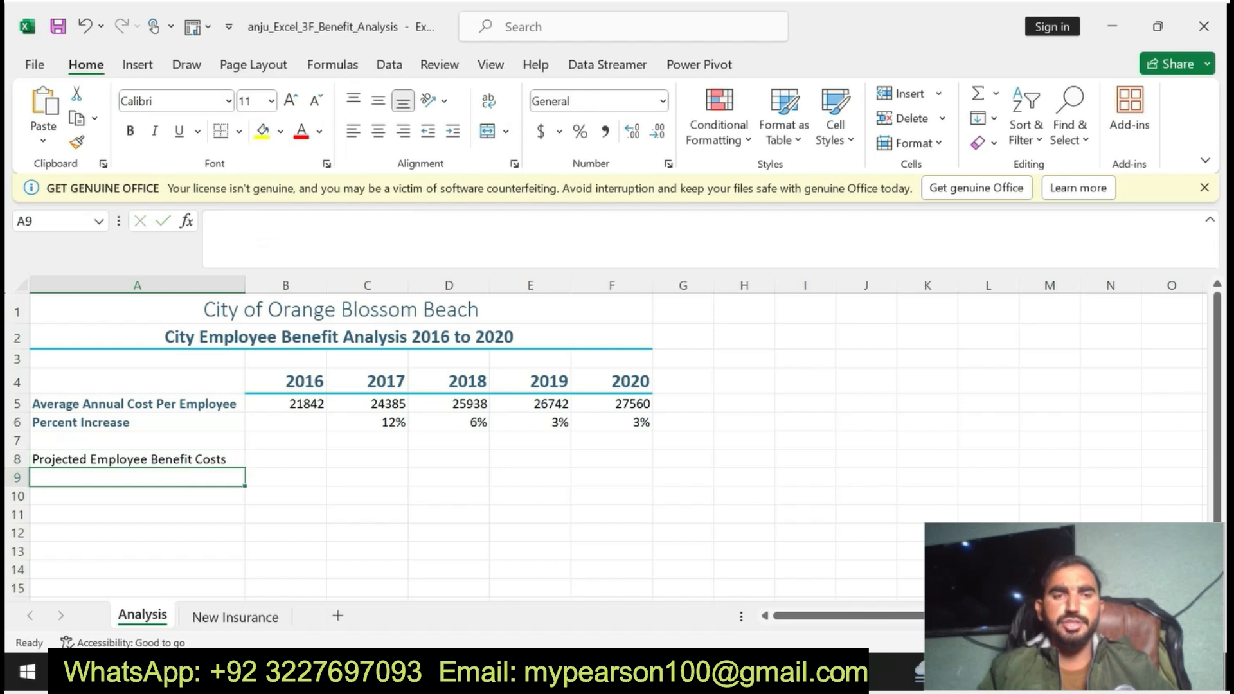
- Check step 8 in Word, then copy the formatting of A2 to A8 in Excel with the Format Painter
{"action": "key", "text": "alt+Tab"}
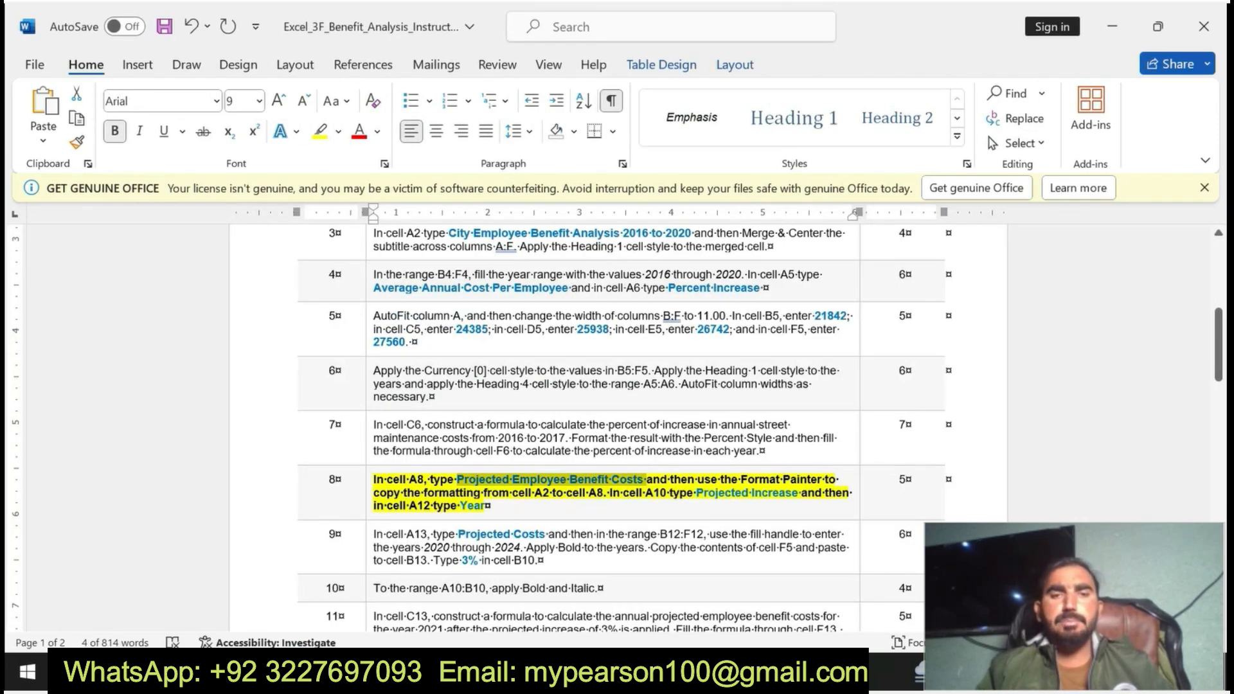
{"action": "key", "text": "alt+Tab"}
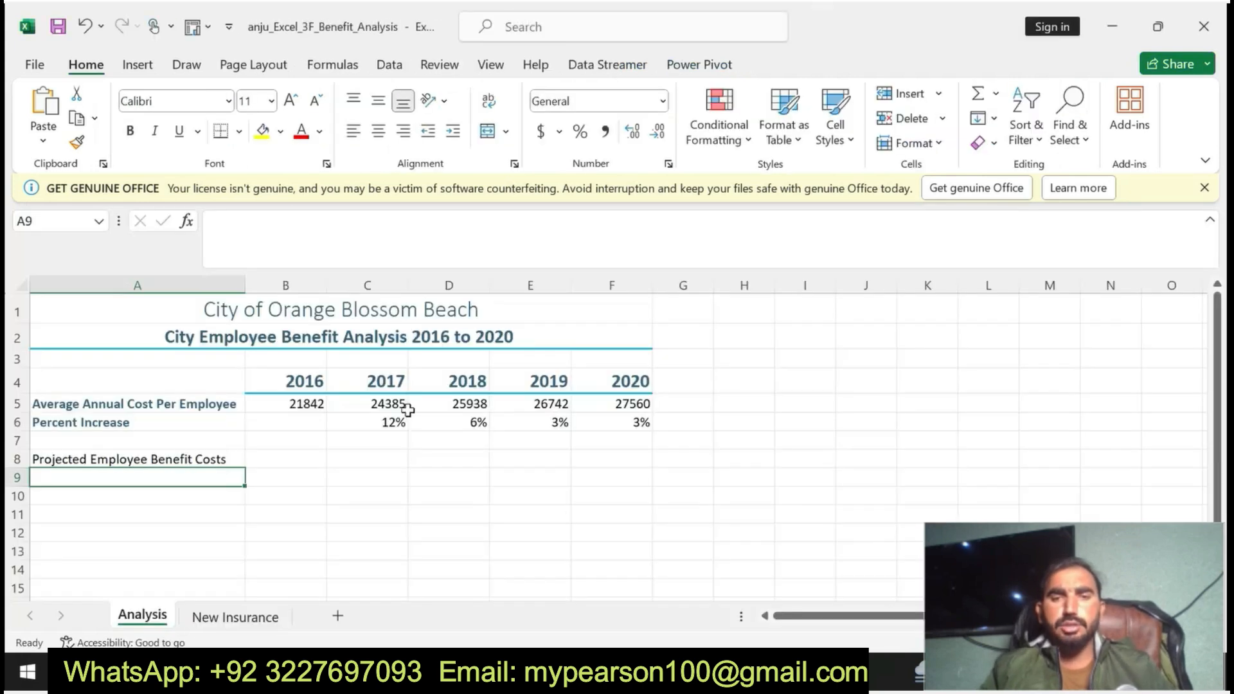
{"action": "left_click", "coordinate": [192, 339]}
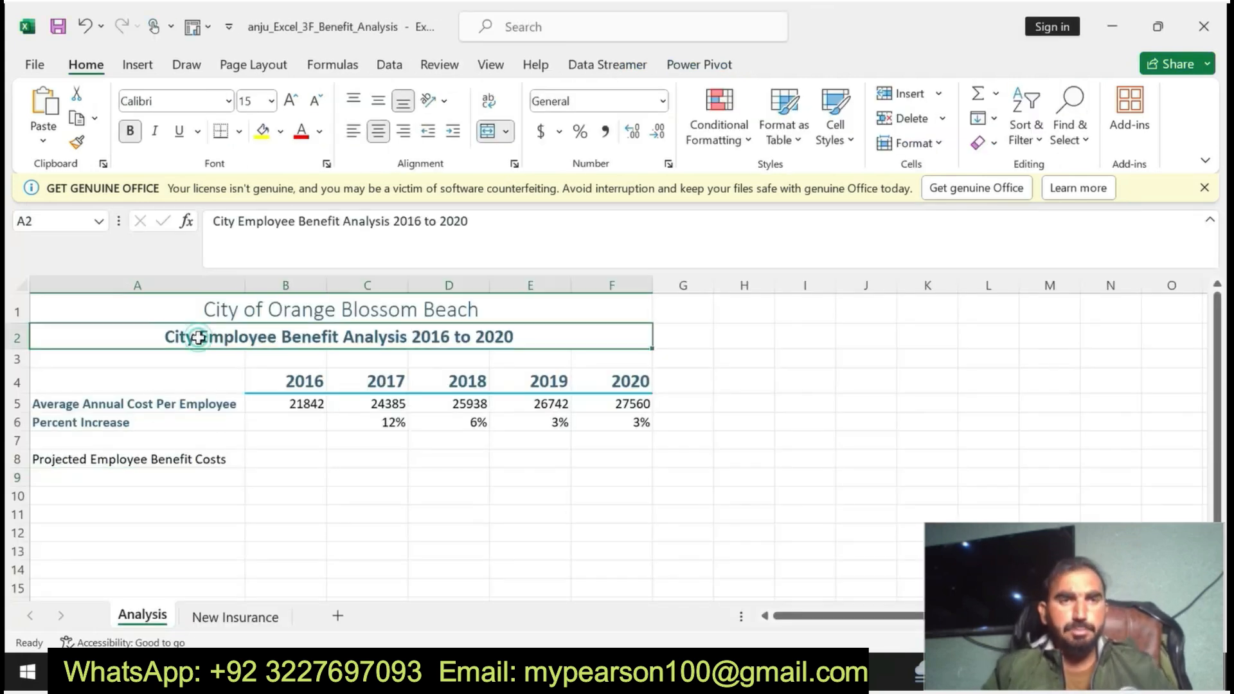
{"action": "left_click", "coordinate": [76, 142]}
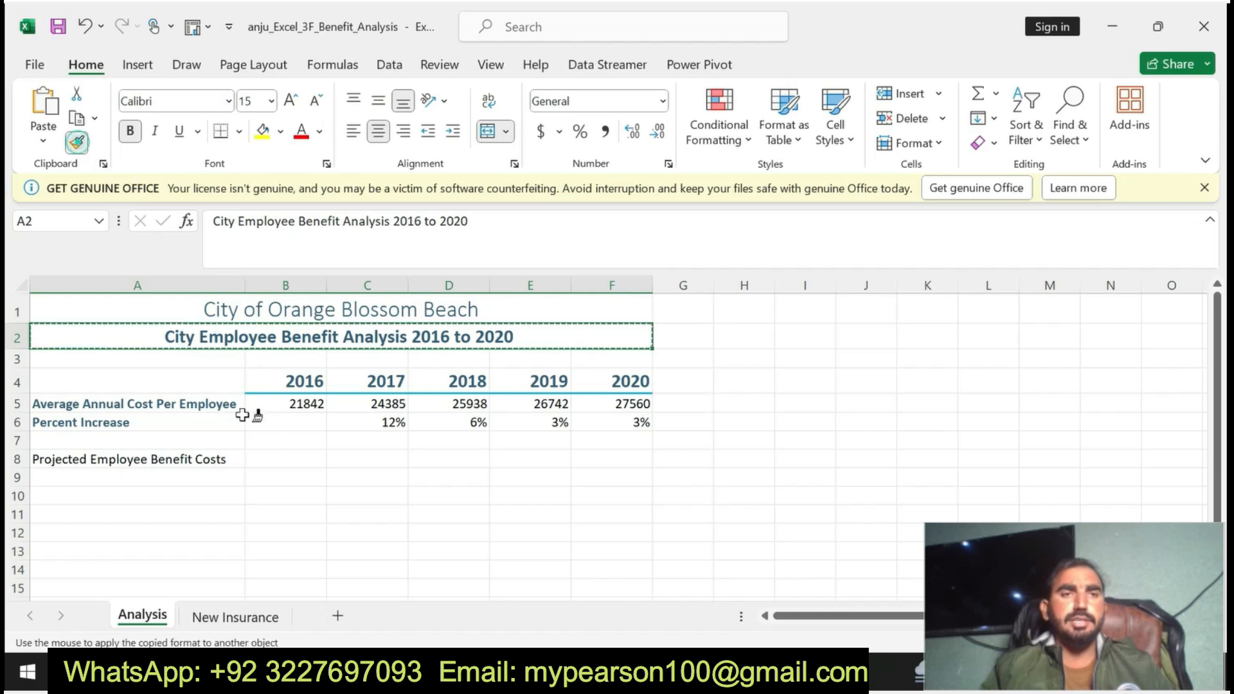
{"action": "left_click", "coordinate": [140, 460]}
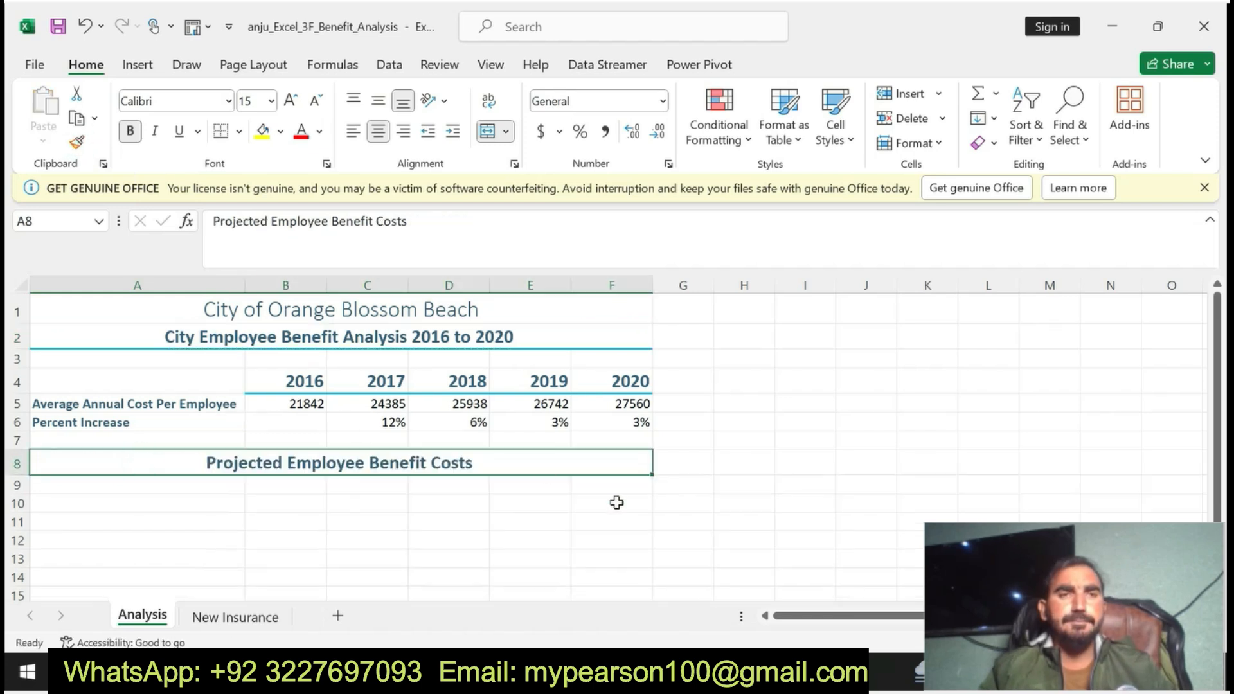
- Copy "Projected Increase" from step 8 of the Word instructions and paste it into cell A10 in Excel
{"action": "key", "text": "alt+Tab"}
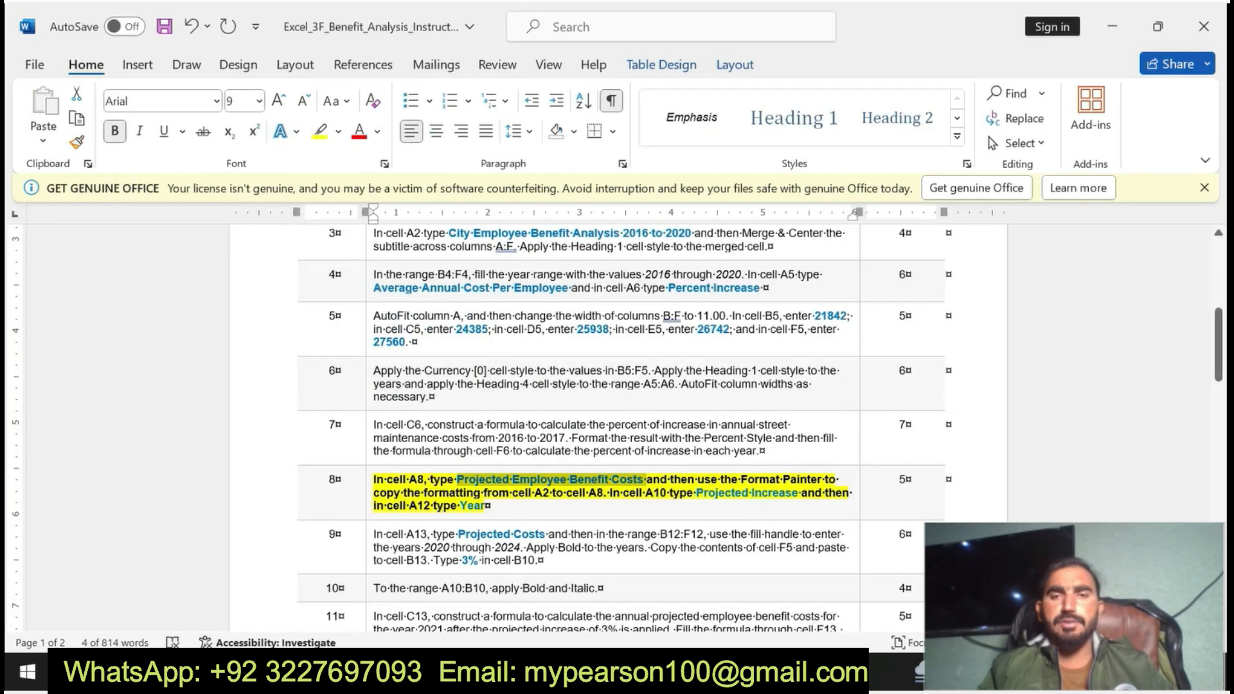
{"action": "left_click", "coordinate": [465, 506]}
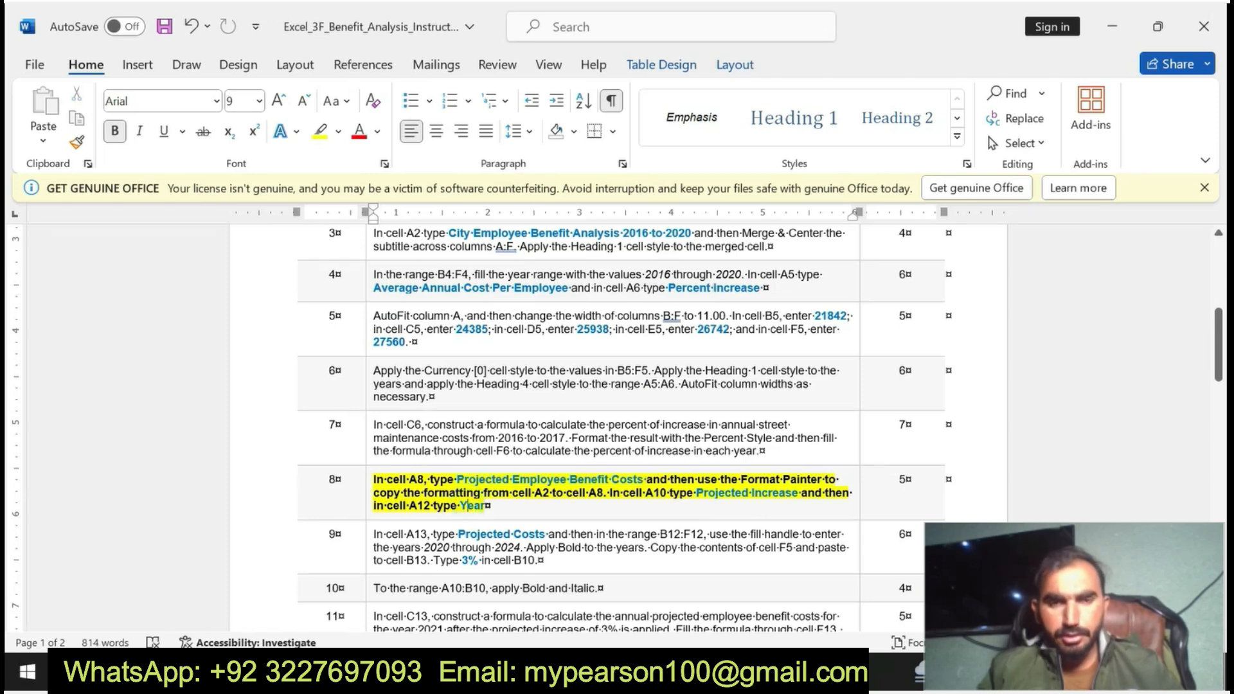
{"action": "left_click_drag", "start_coordinate": [486, 506], "coordinate": [800, 493]}
{"action": "left_click", "coordinate": [699, 508]}
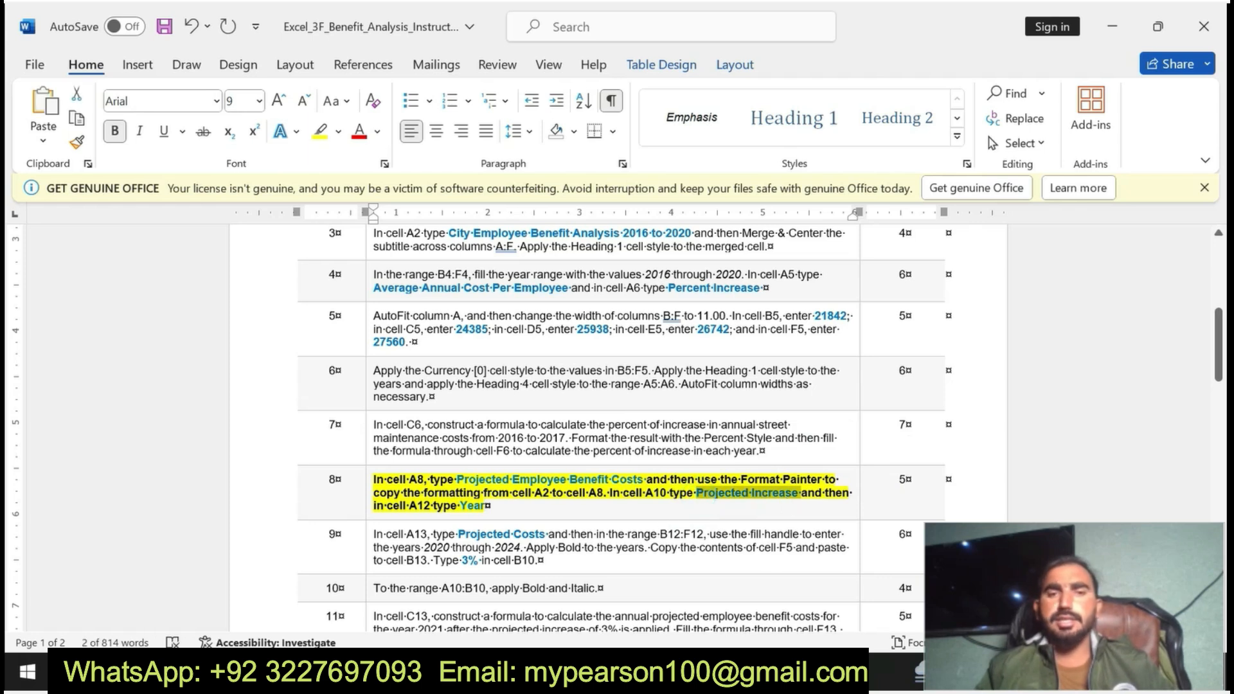
{"action": "key", "text": "alt+Tab"}
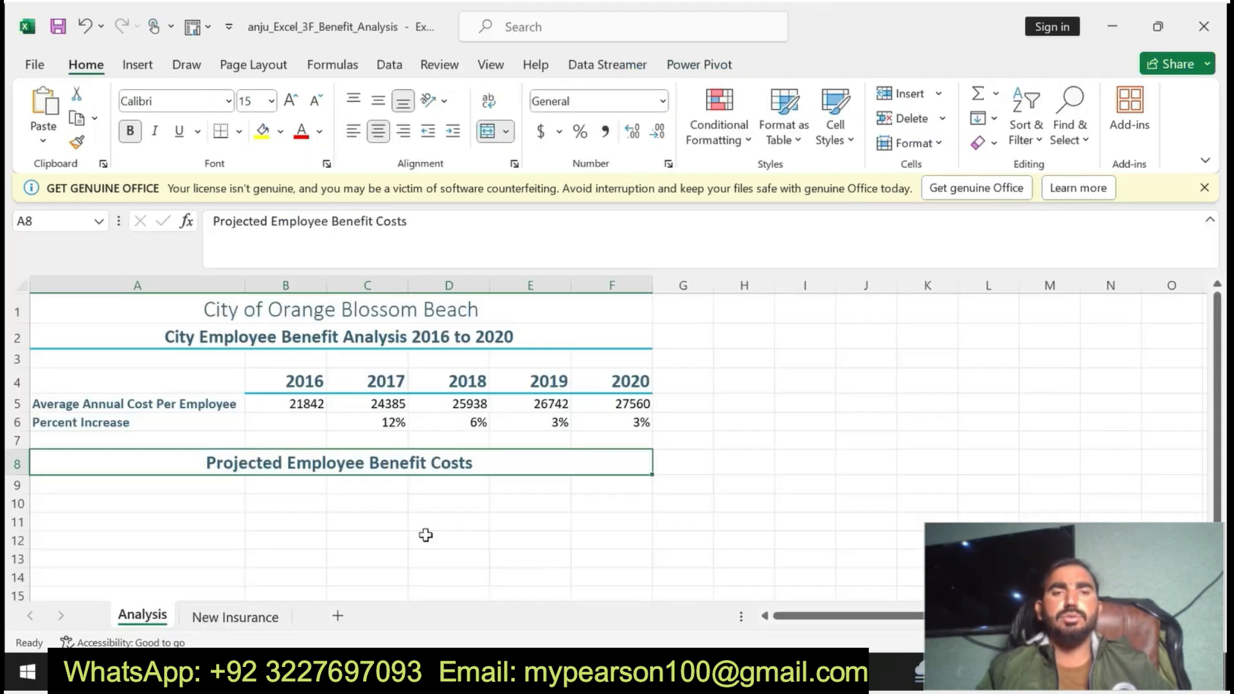
{"action": "left_click", "coordinate": [125, 506]}
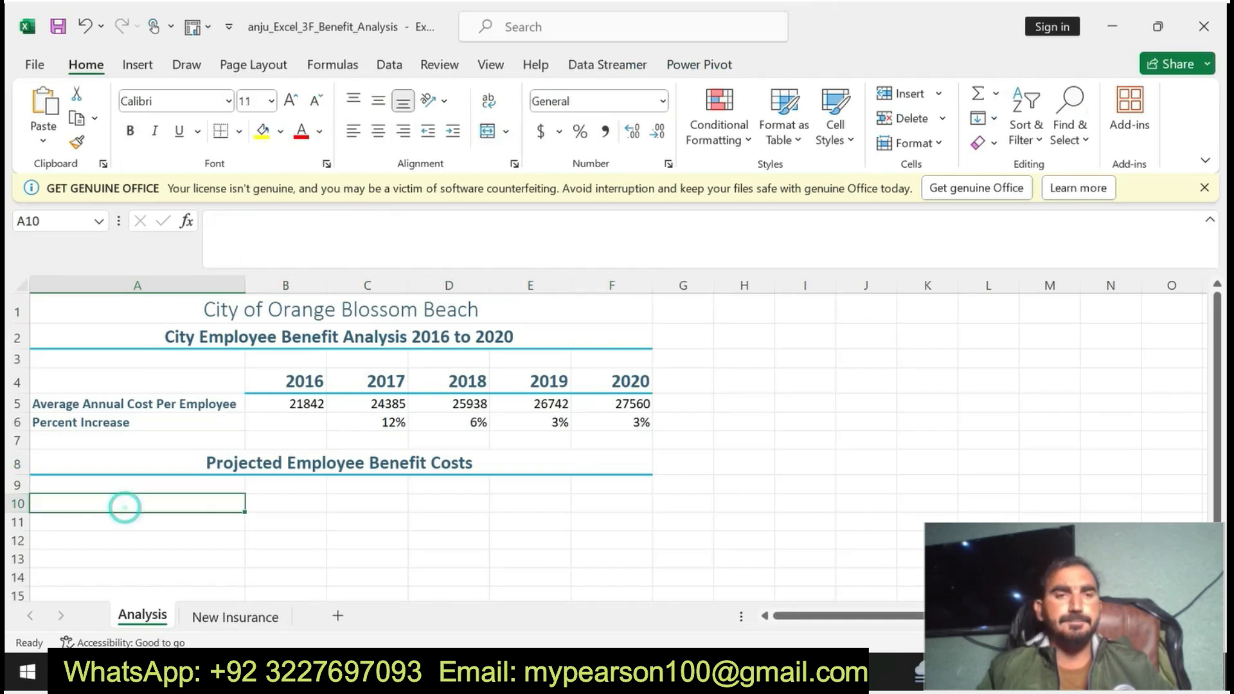
{"action": "left_click", "coordinate": [243, 260]}
{"action": "key", "text": "ctrl+v"}
{"action": "key", "text": "Return"}
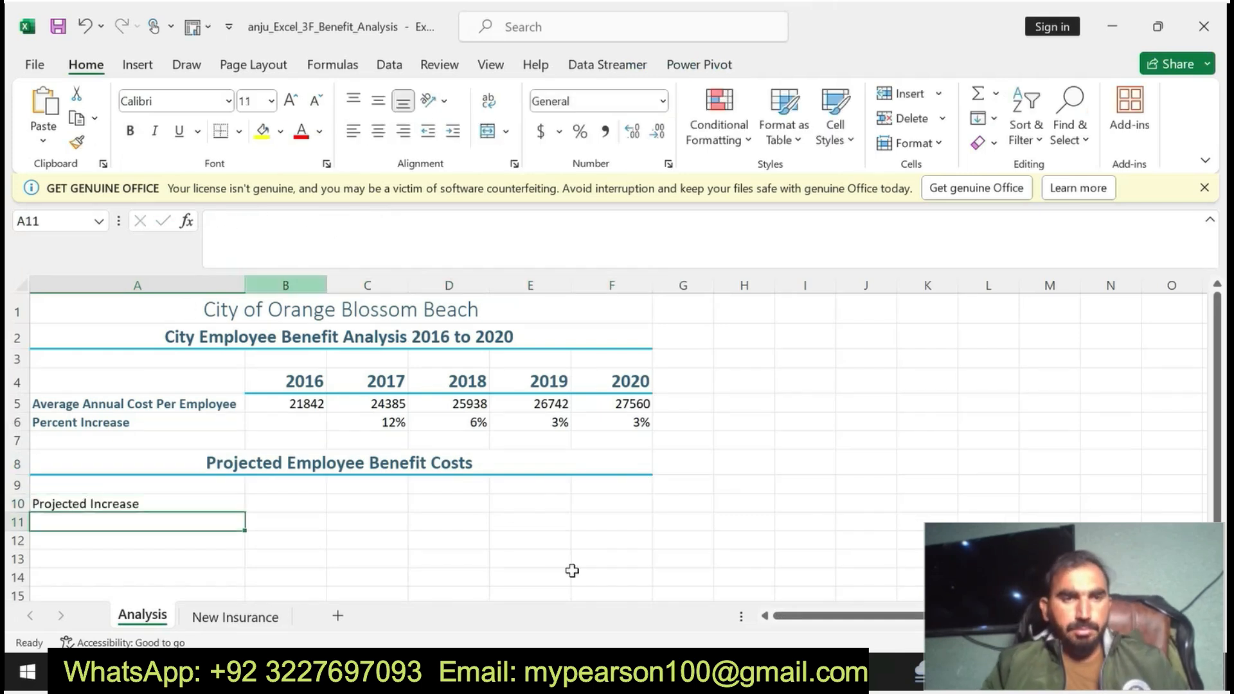
- Look up the A12 label in step 8 of the Word instructions and enter Year in cell A12 in Excel
{"action": "key", "text": "alt+Tab"}
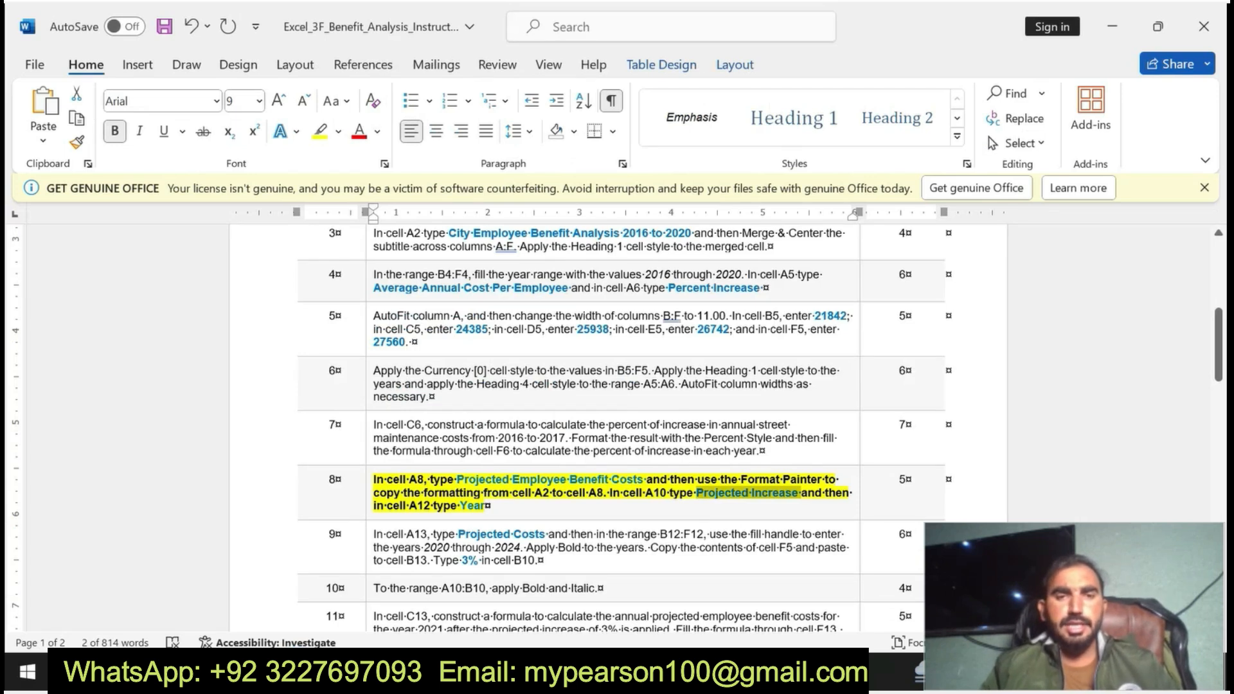
{"action": "left_click_drag", "start_coordinate": [459, 506], "coordinate": [474, 507]}
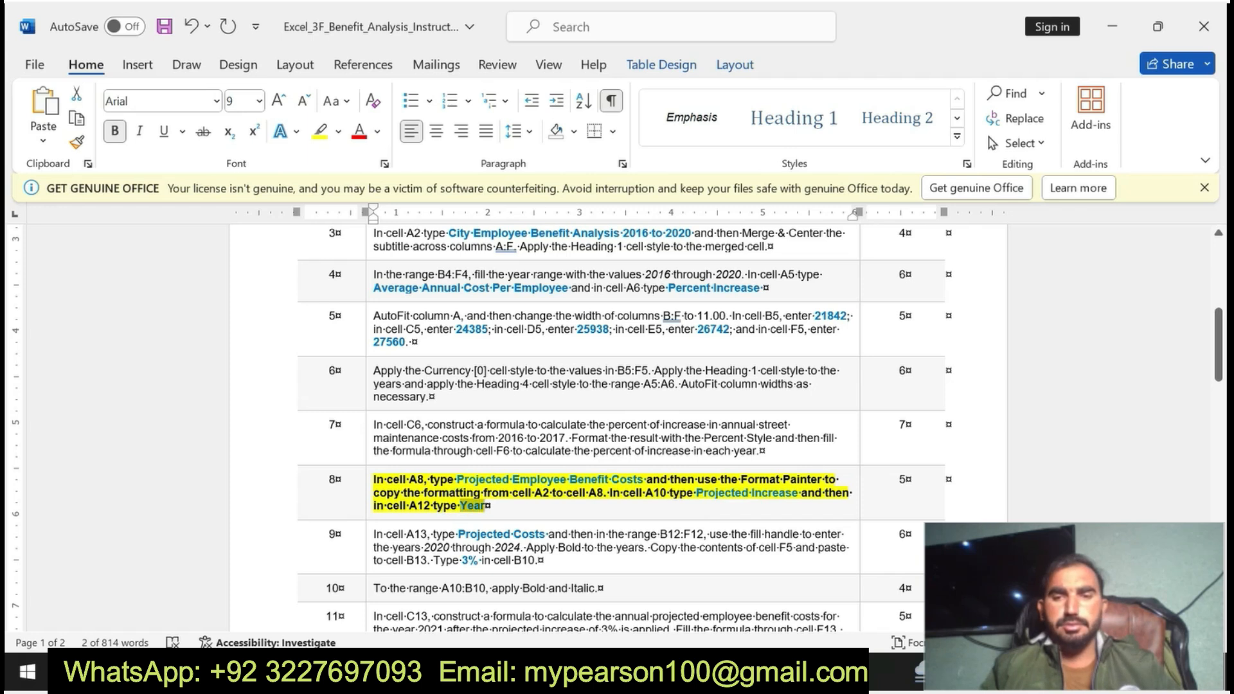
{"action": "key", "text": "alt+Tab"}
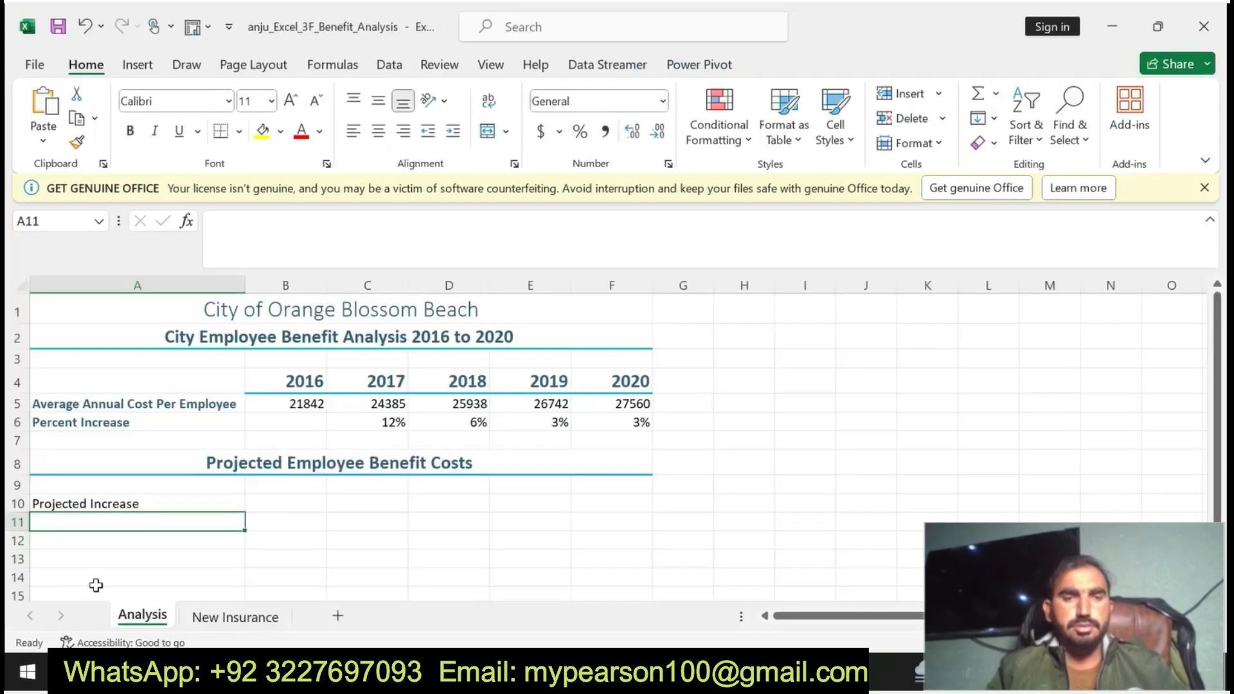
{"action": "left_click", "coordinate": [88, 546]}
{"action": "type", "text": "Year"}
{"action": "key", "text": "Return"}
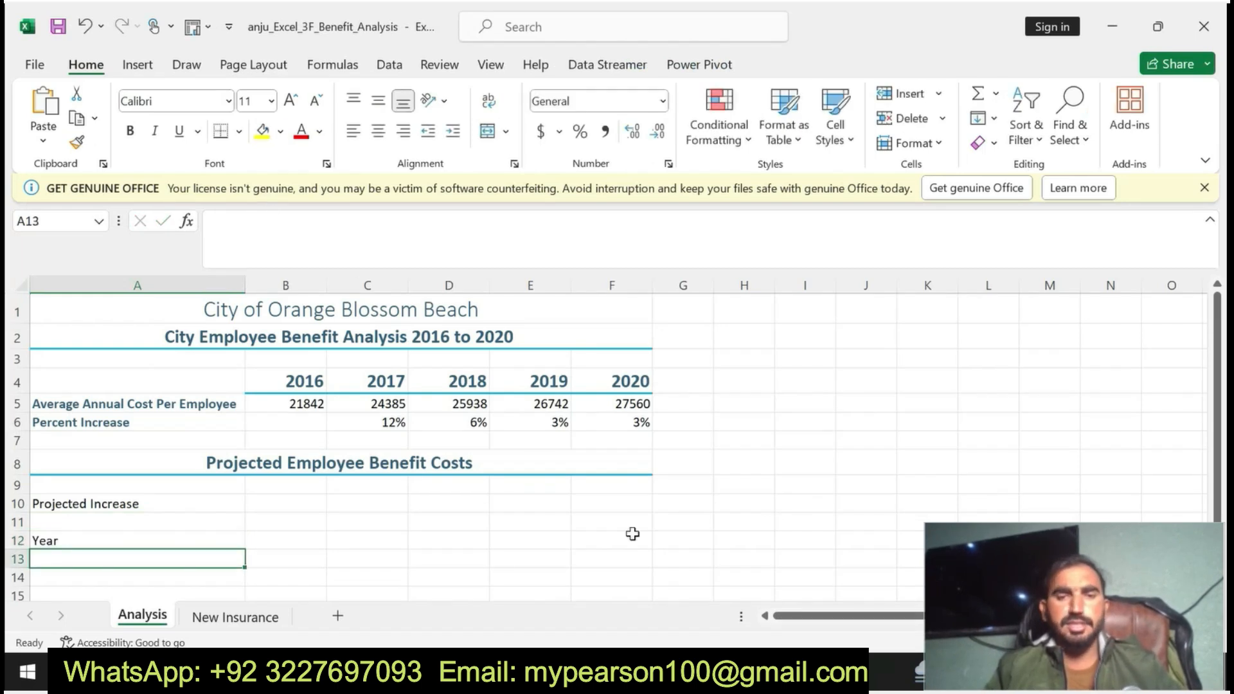
- Switch to the Word instructions, undo the step 8 bold and highlighting, and make the step 9 text bold with yellow highlighting
{"action": "key", "text": "alt+Tab"}
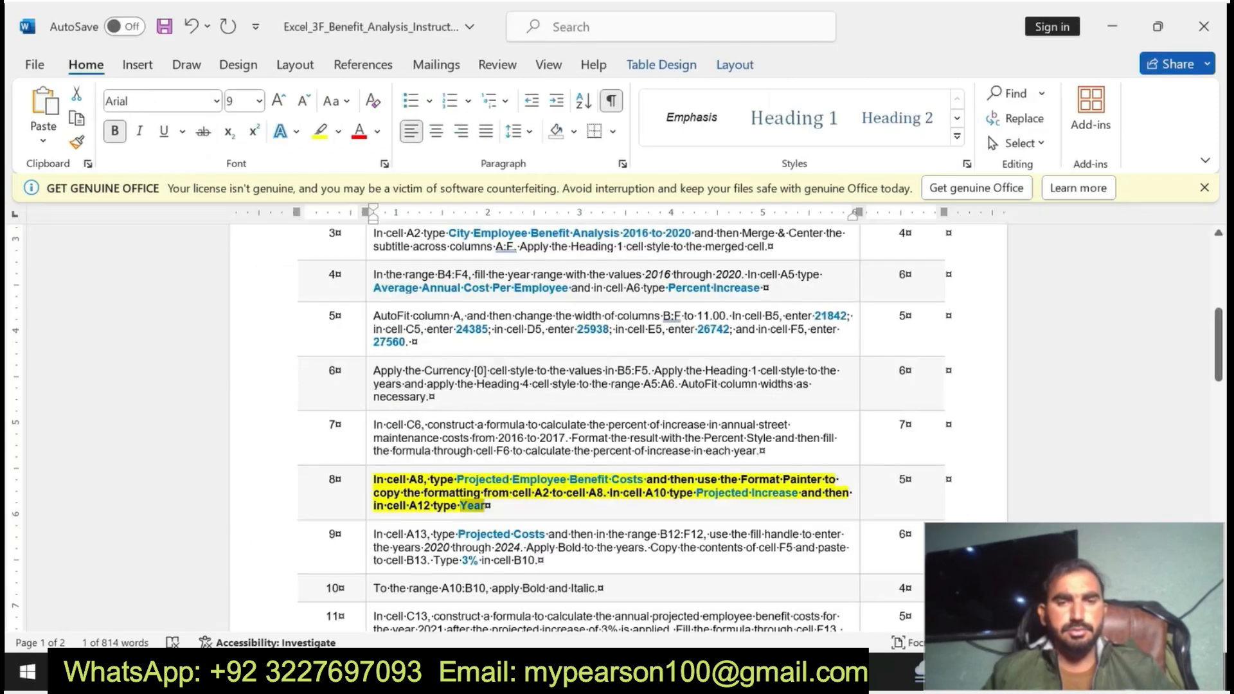
{"action": "key", "text": "ctrl+z"}
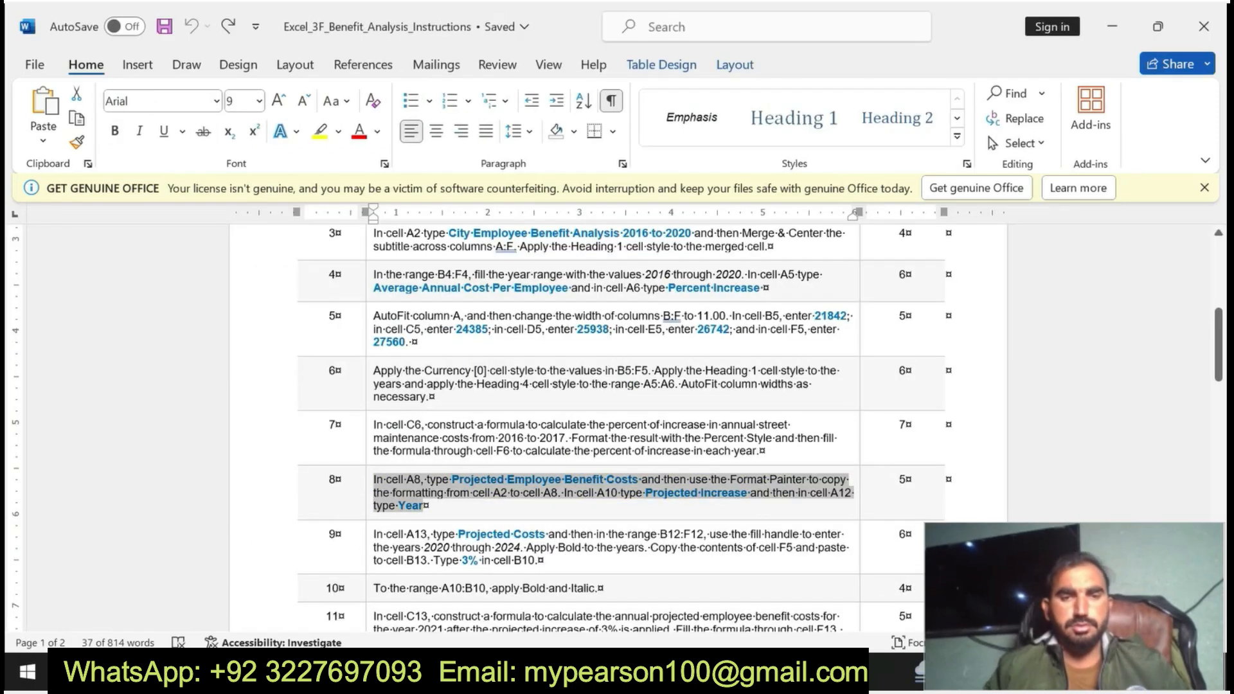
{"action": "triple_click", "coordinate": [373, 534]}
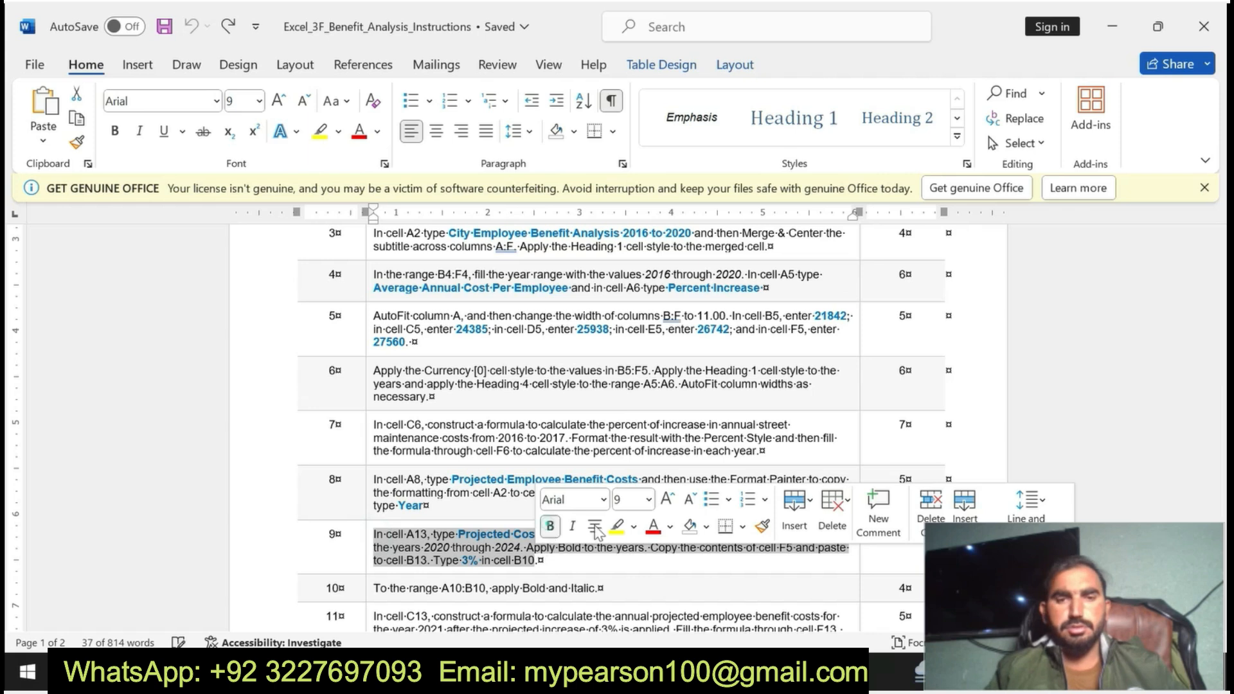
{"action": "left_click", "coordinate": [549, 526]}
{"action": "left_click", "coordinate": [618, 527]}
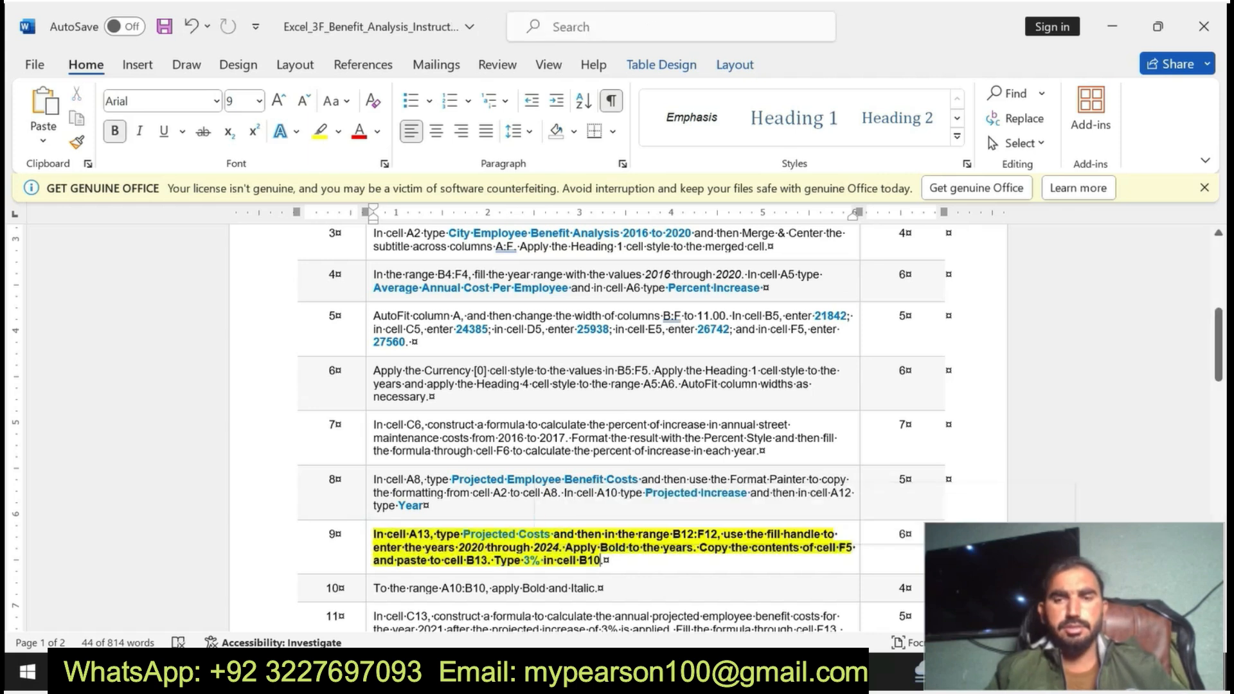
- Copy "Projected Costs" from step 9 of the Word instructions and paste it into cell A13 in Excel
{"action": "left_click", "coordinate": [372, 534]}
{"action": "left_click", "coordinate": [466, 533]}
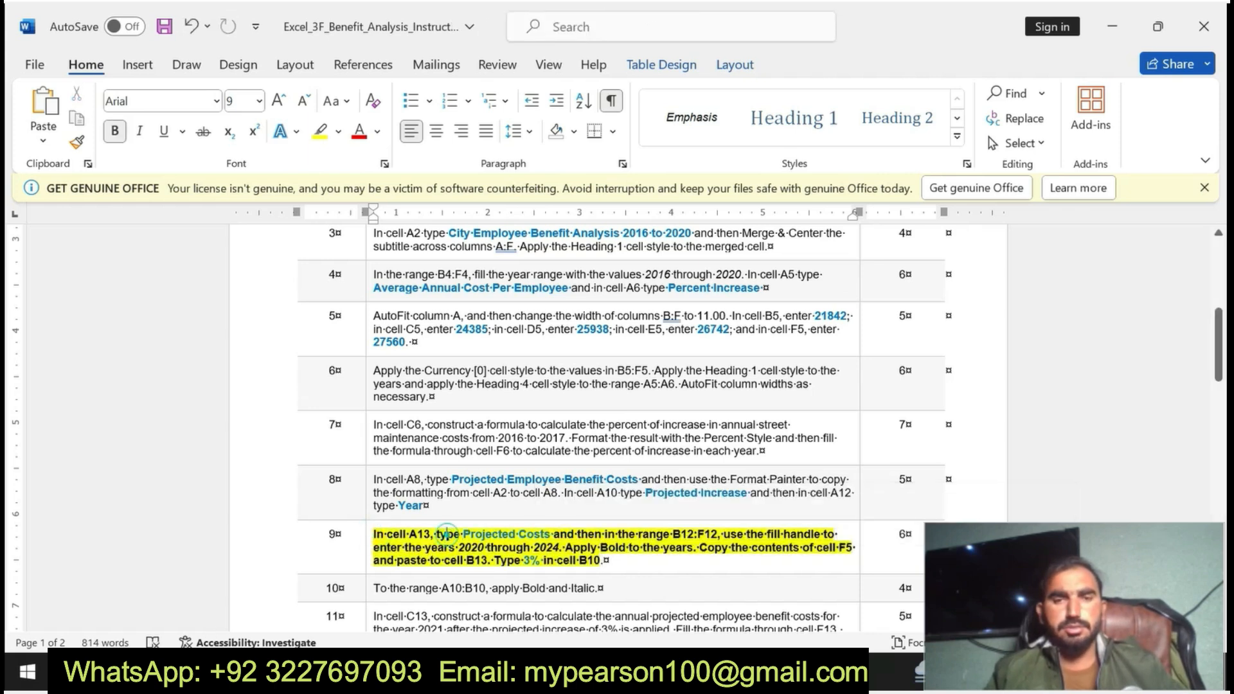
{"action": "left_click_drag", "start_coordinate": [464, 534], "coordinate": [551, 534]}
{"action": "key", "text": "ctrl+c"}
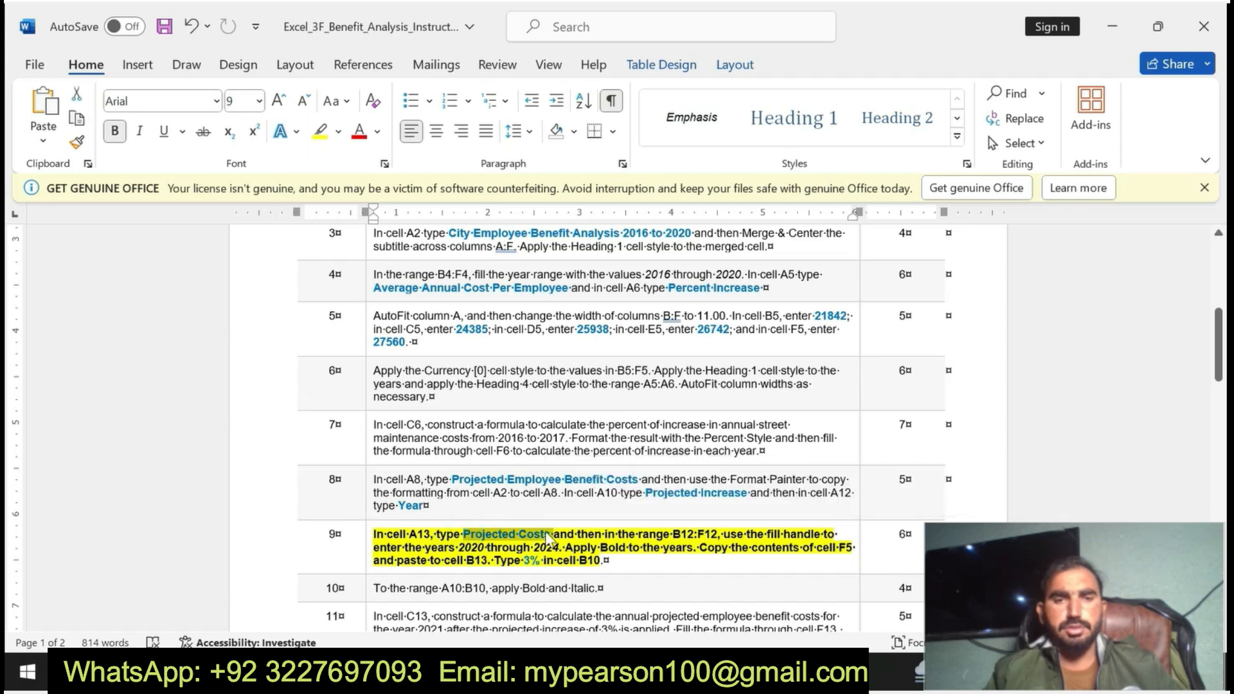
{"action": "key", "text": "alt+Tab"}
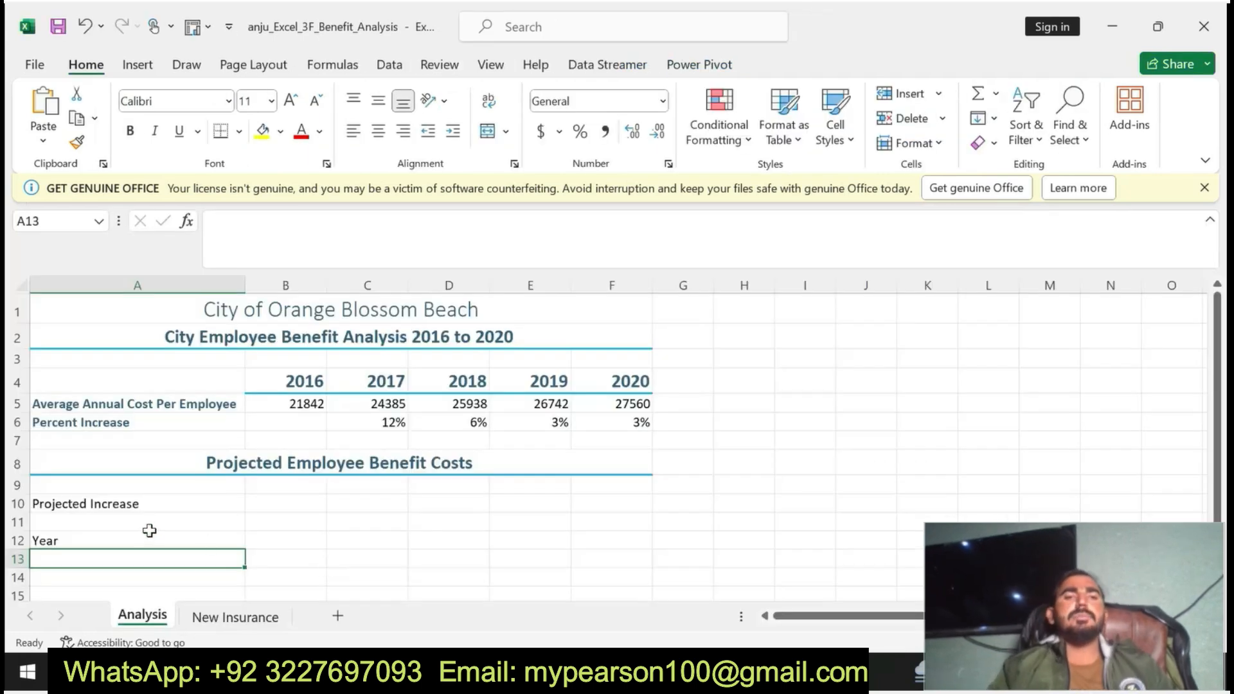
{"action": "left_click", "coordinate": [308, 245]}
{"action": "key", "text": "ctrl+v"}
{"action": "key", "text": "Return"}
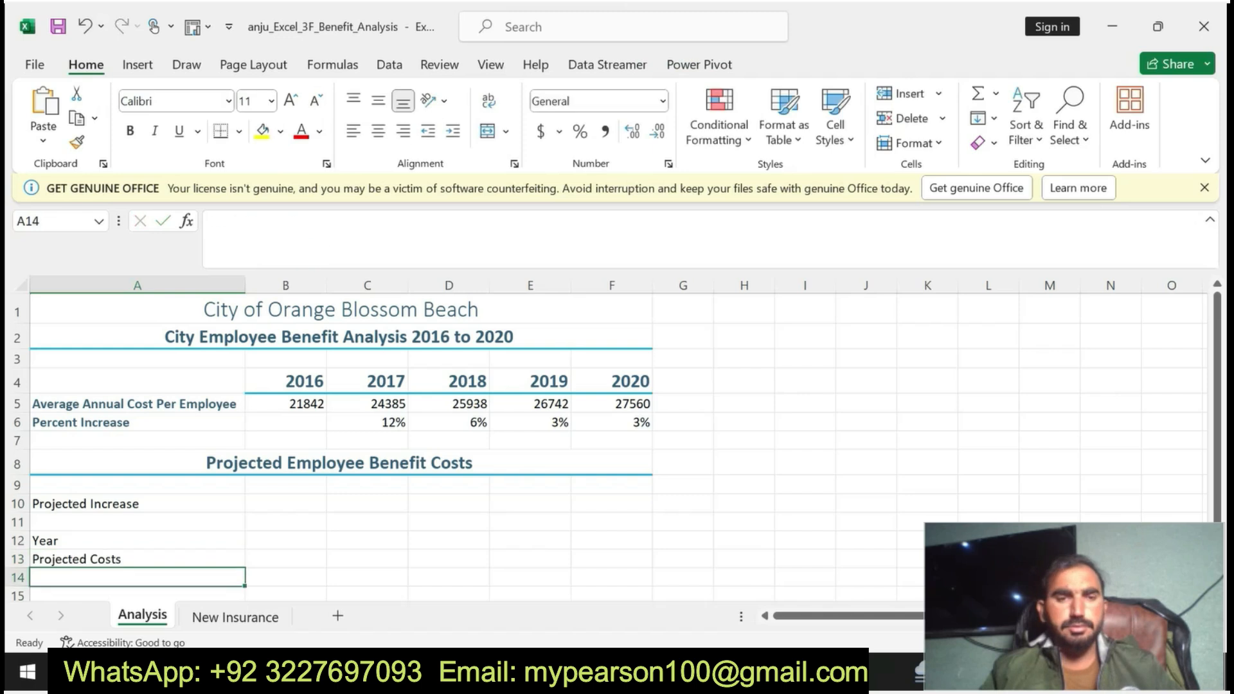
- Check the year range in step 9 in Word, then enter 2020 and 2021 in B12:C12 in Excel and fill the series through F12
{"action": "key", "text": "alt+Tab"}
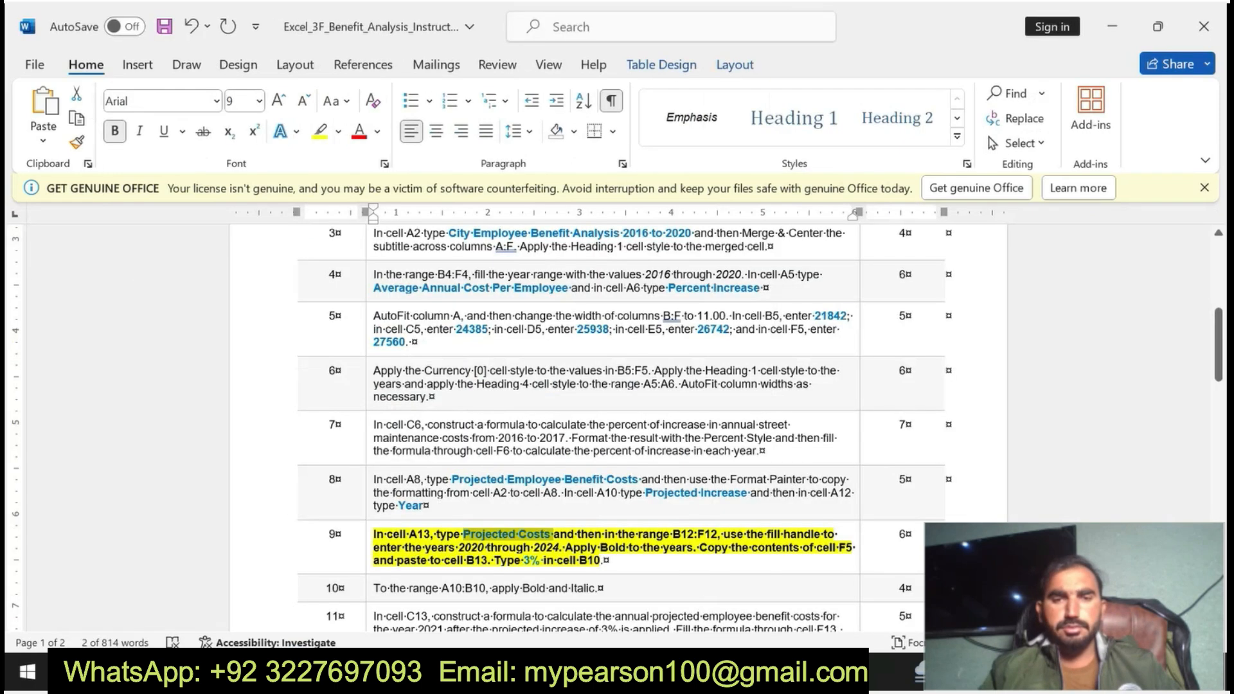
{"action": "left_click_drag", "start_coordinate": [672, 535], "coordinate": [716, 538]}
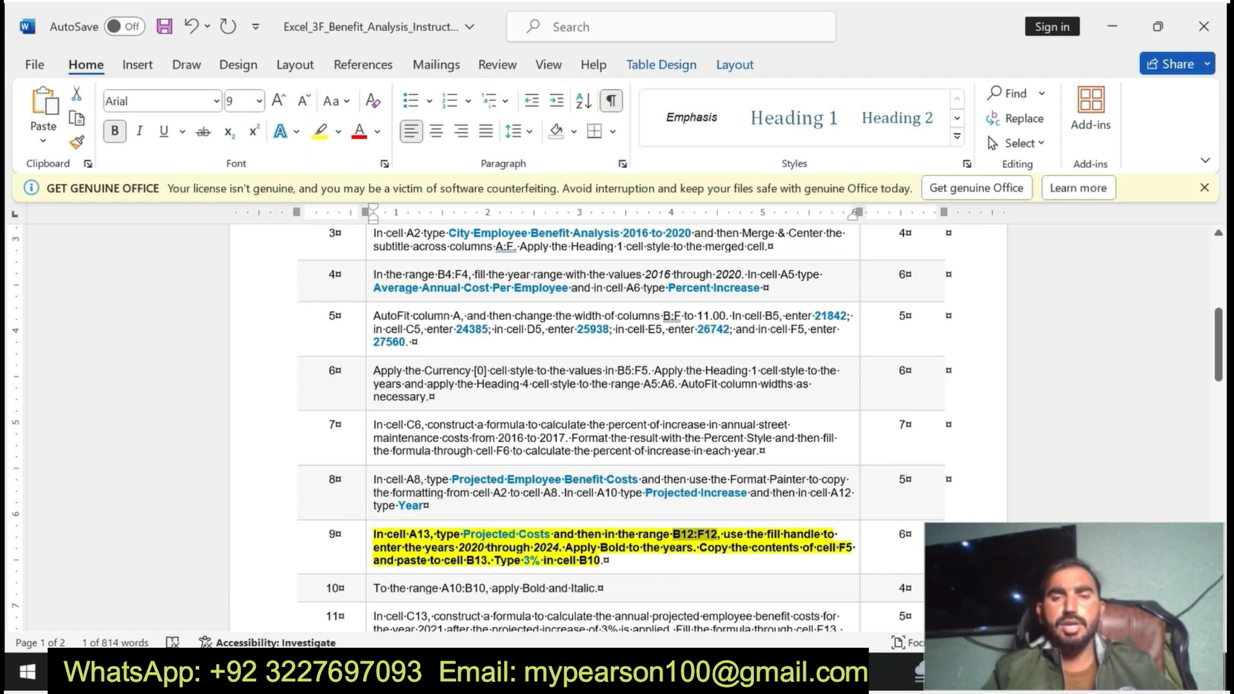
{"action": "left_click", "coordinate": [698, 672]}
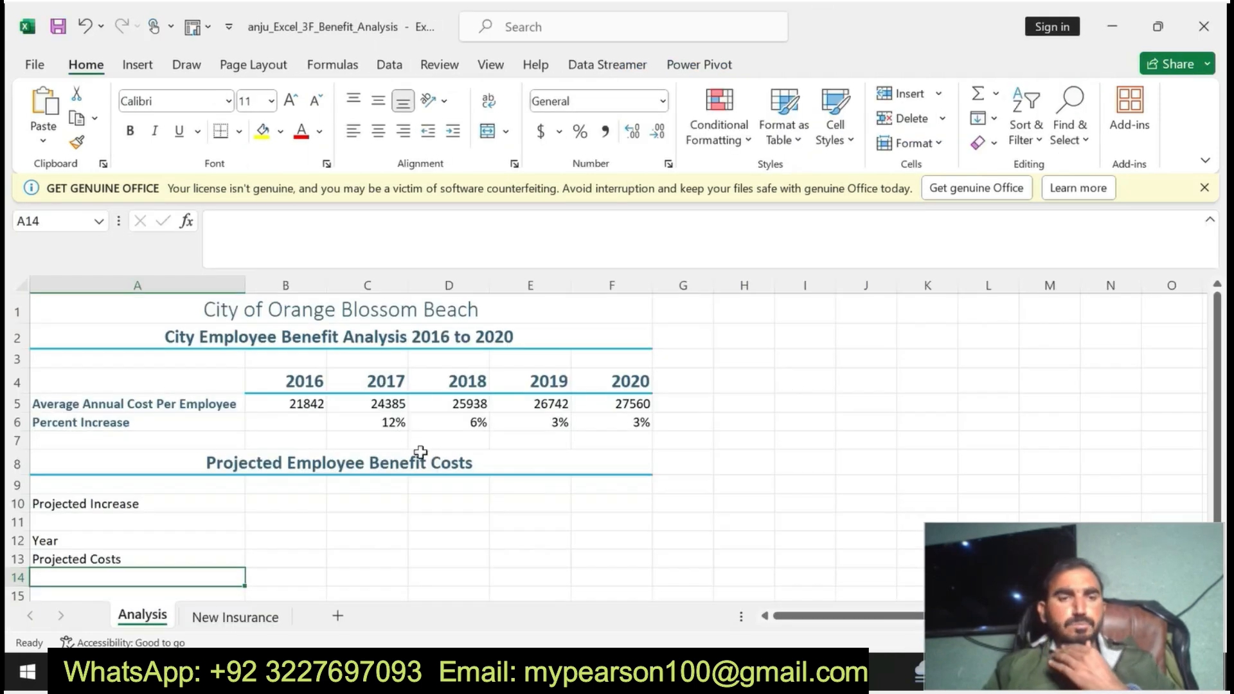
{"action": "left_click", "coordinate": [263, 547]}
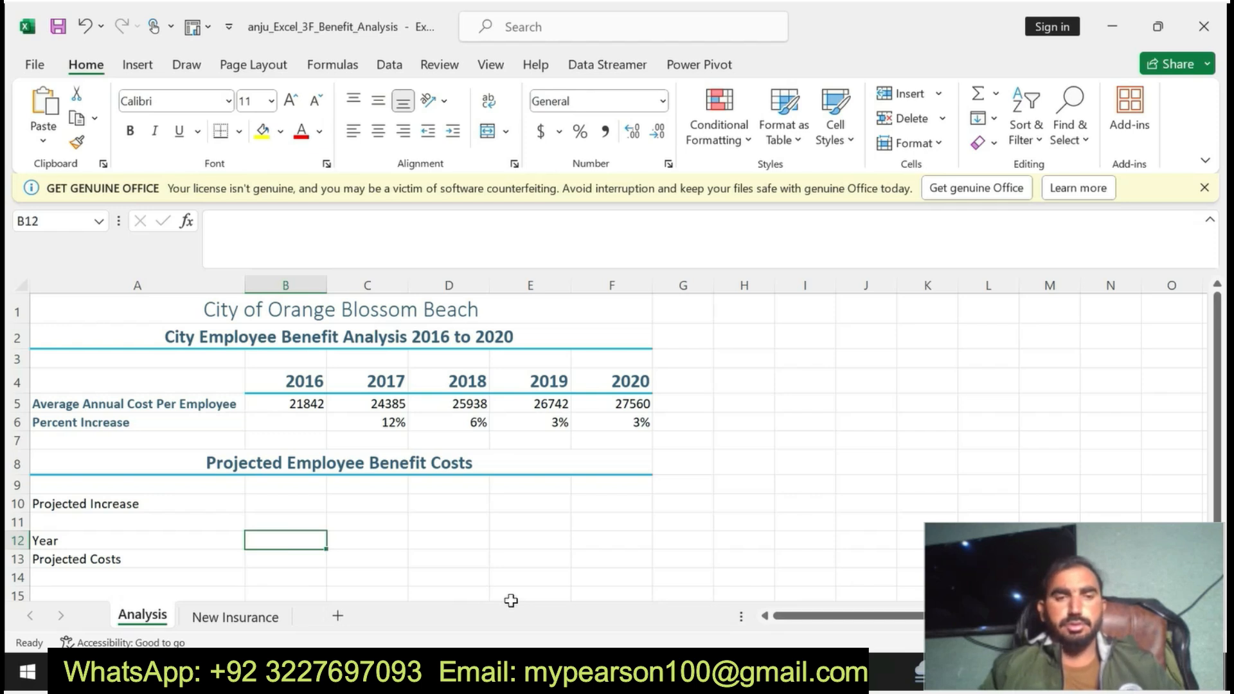
{"action": "type", "text": "2020"}
{"action": "key", "text": "Return"}
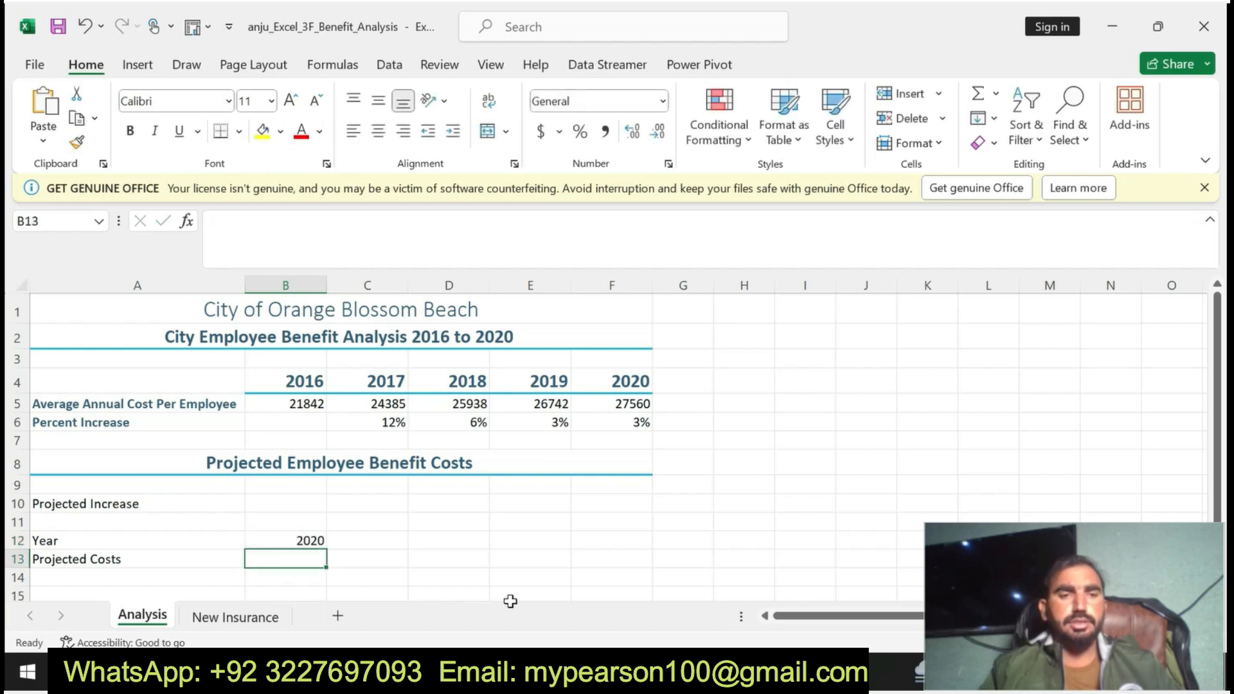
{"action": "left_click", "coordinate": [342, 542]}
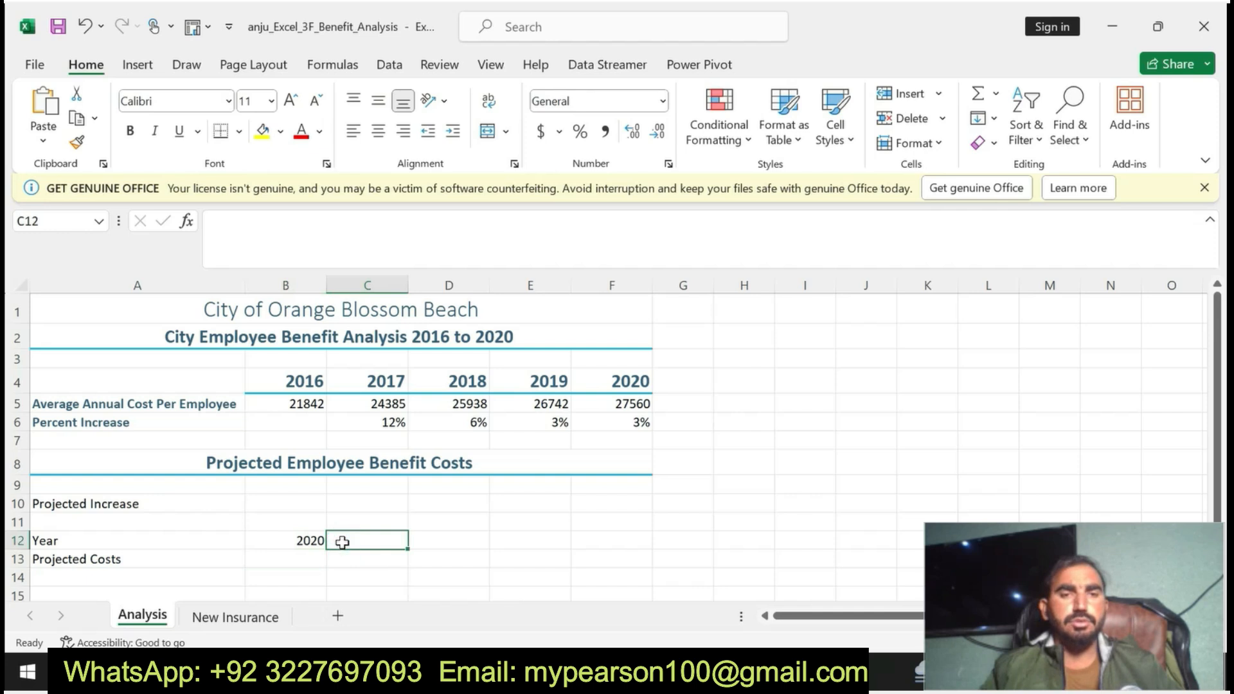
{"action": "type", "text": "2021"}
{"action": "key", "text": "Return"}
{"action": "left_click_drag", "start_coordinate": [303, 541], "coordinate": [628, 535]}
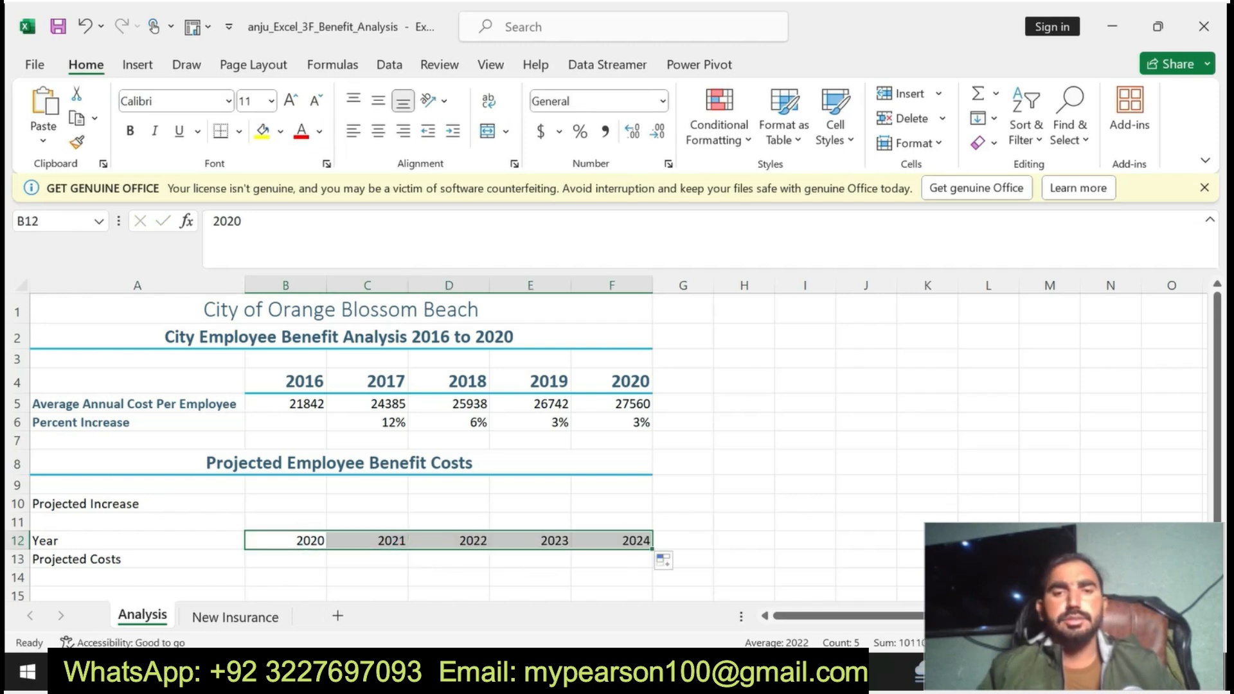
- Check step 9 in the Word instructions, then copy the contents of F5 in Excel and paste them into B13
{"action": "key", "text": "alt+Tab"}
{"action": "left_click", "coordinate": [603, 561]}
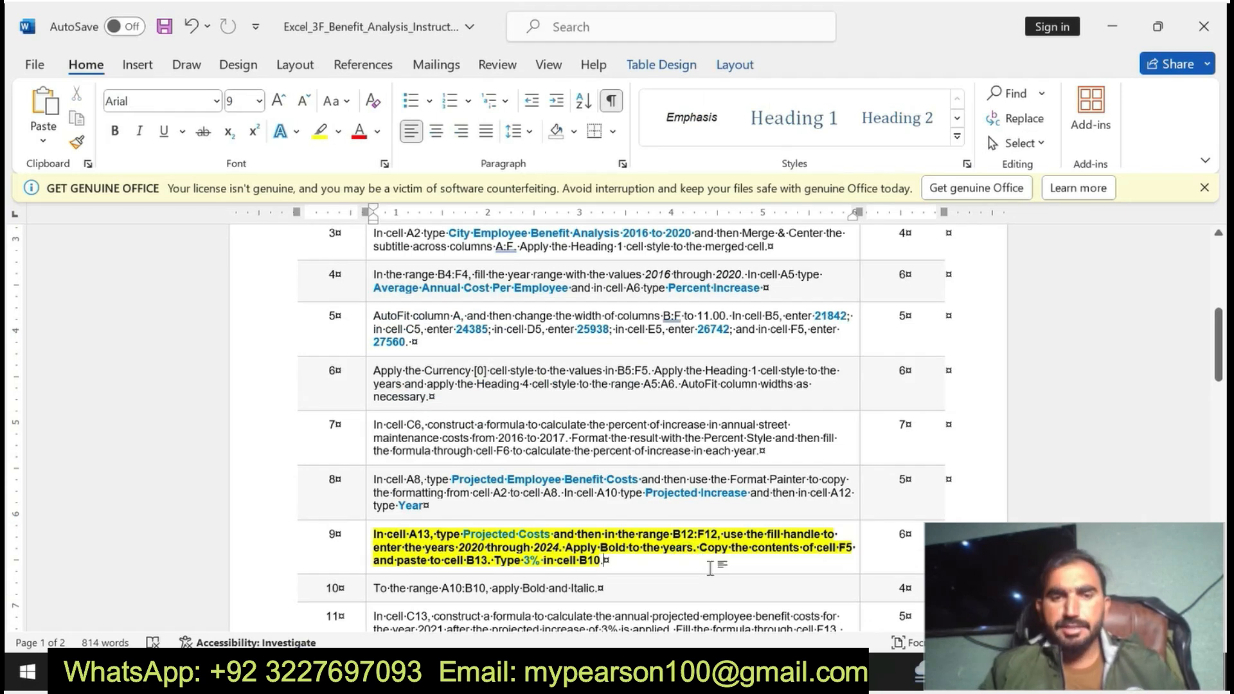
{"action": "key", "text": "alt+Tab"}
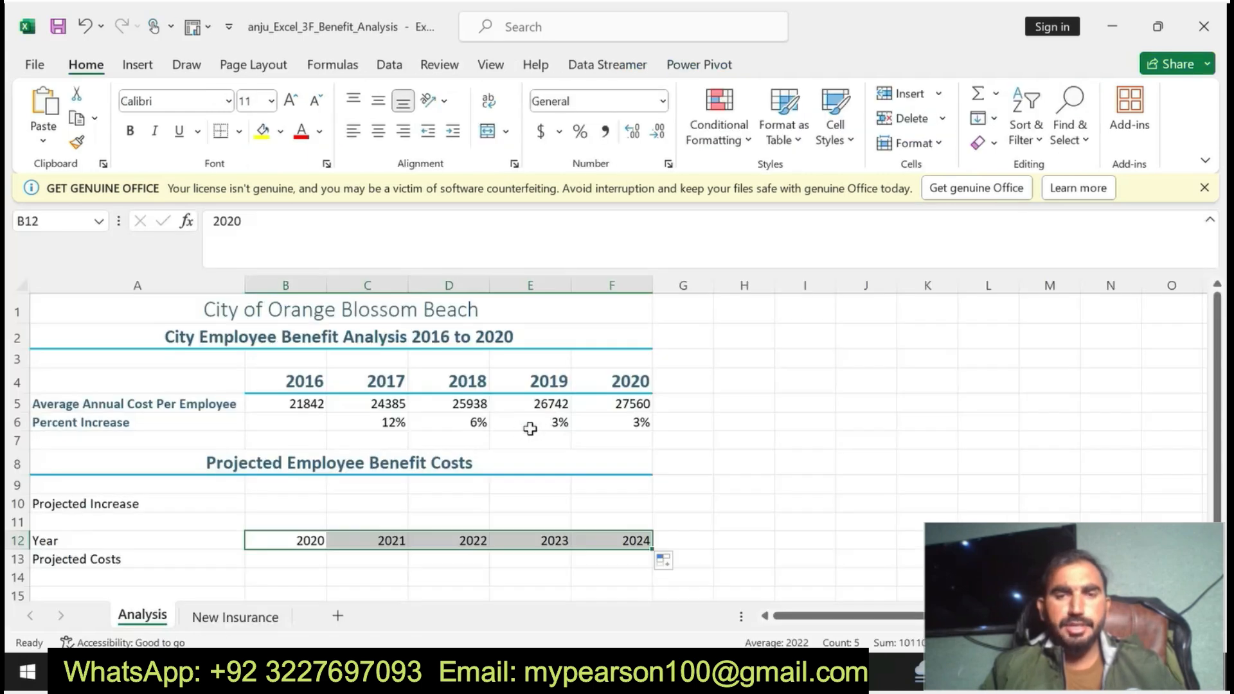
{"action": "left_click", "coordinate": [641, 404]}
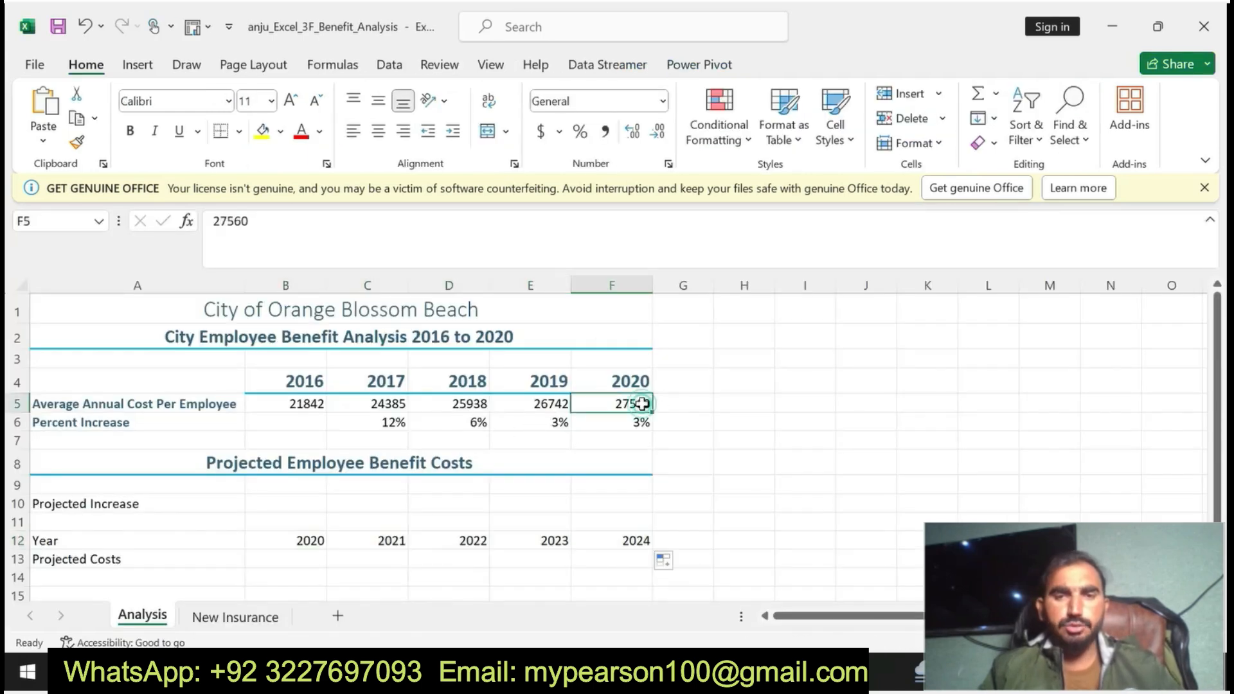
{"action": "key", "text": "ctrl+c"}
{"action": "key", "text": "alt+Tab"}
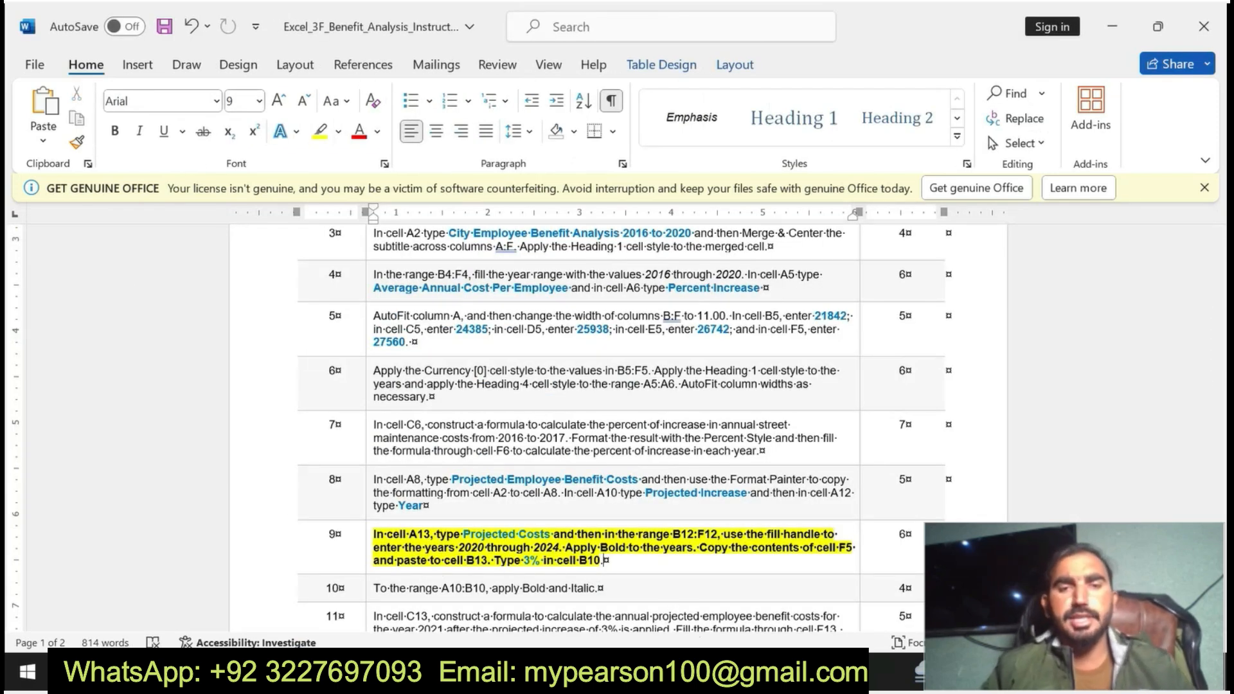
{"action": "key", "text": "alt+Tab"}
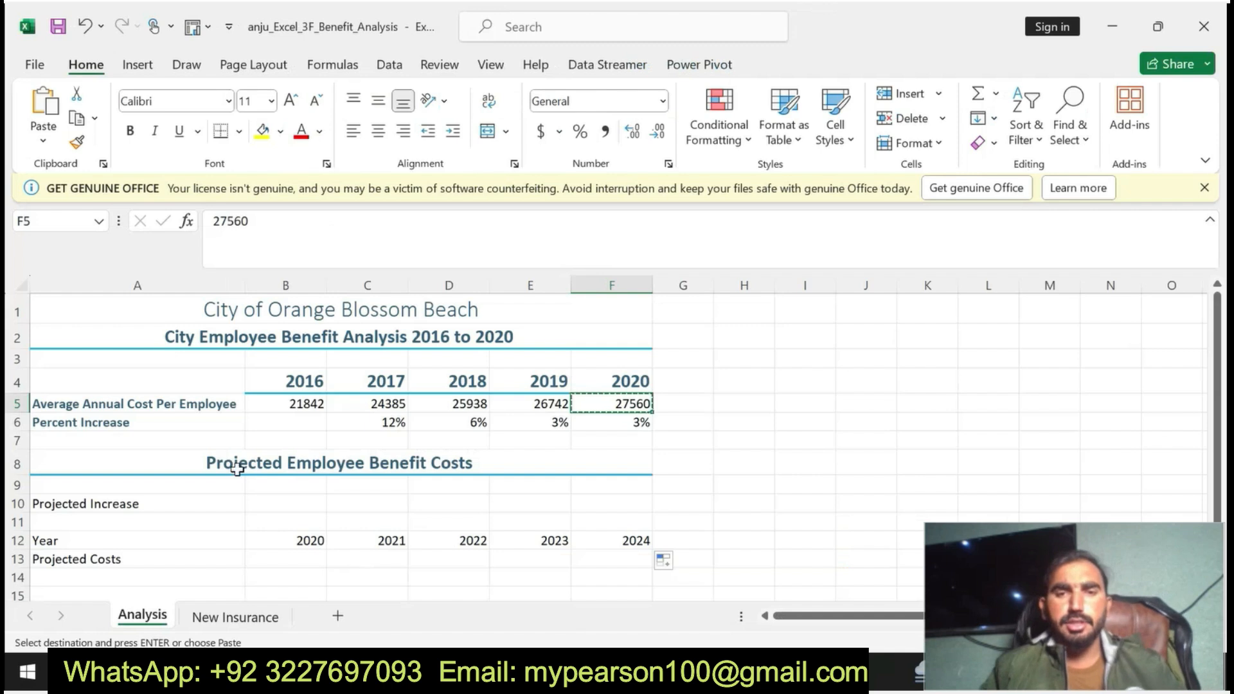
{"action": "left_click", "coordinate": [39, 223]}
{"action": "type", "text": "b13"}
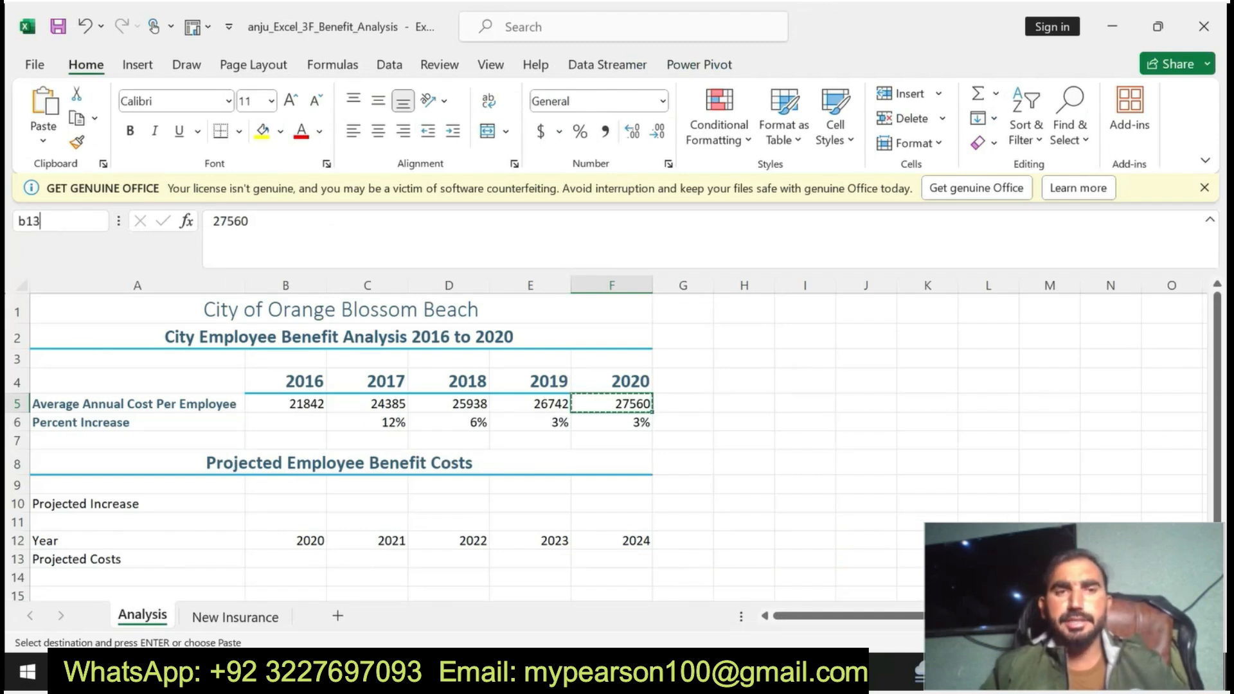
{"action": "key", "text": "Return"}
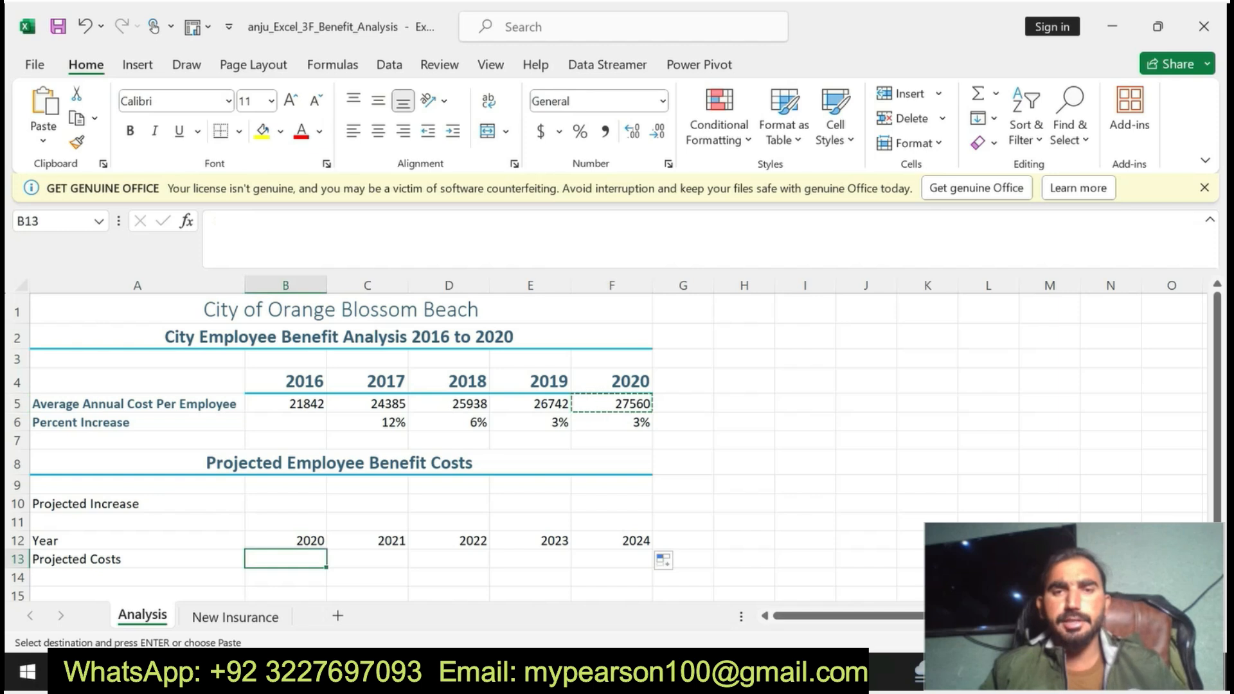
{"action": "key", "text": "ctrl+v"}
{"action": "key", "text": "Escape"}
{"action": "key", "text": "Escape"}
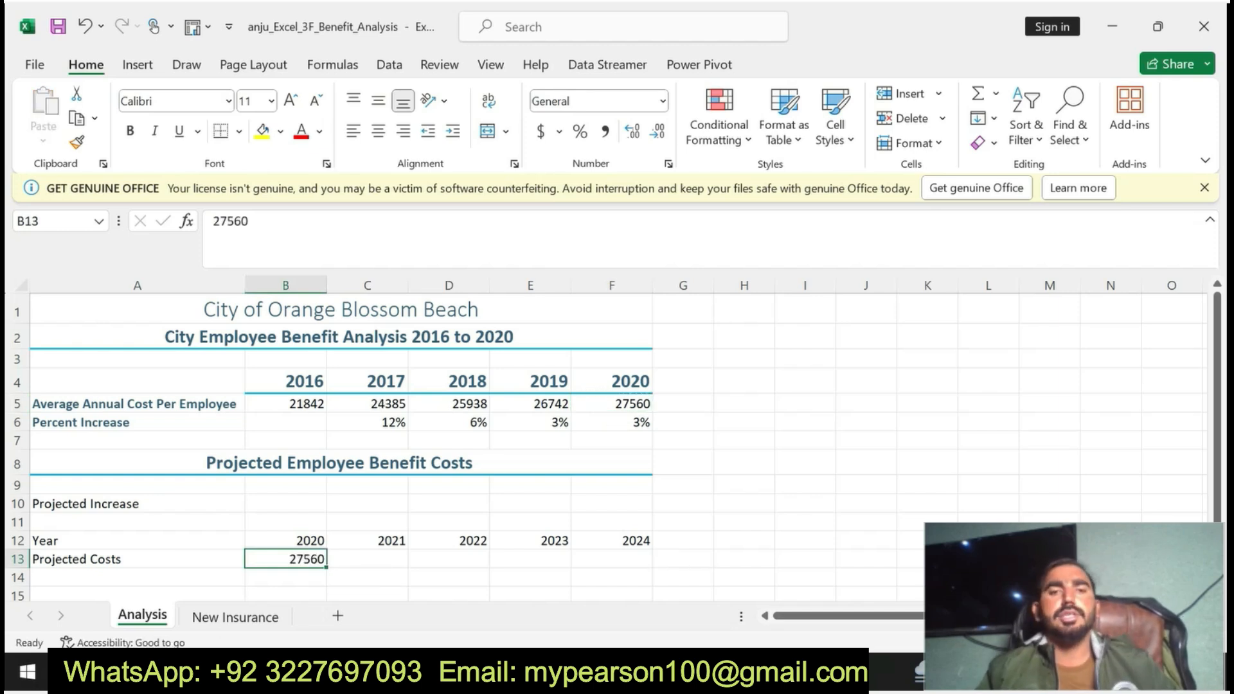
- Check the last part of step 9 in Word, then enter 3% in cell B10 in Excel
{"action": "left_click", "coordinate": [745, 672]}
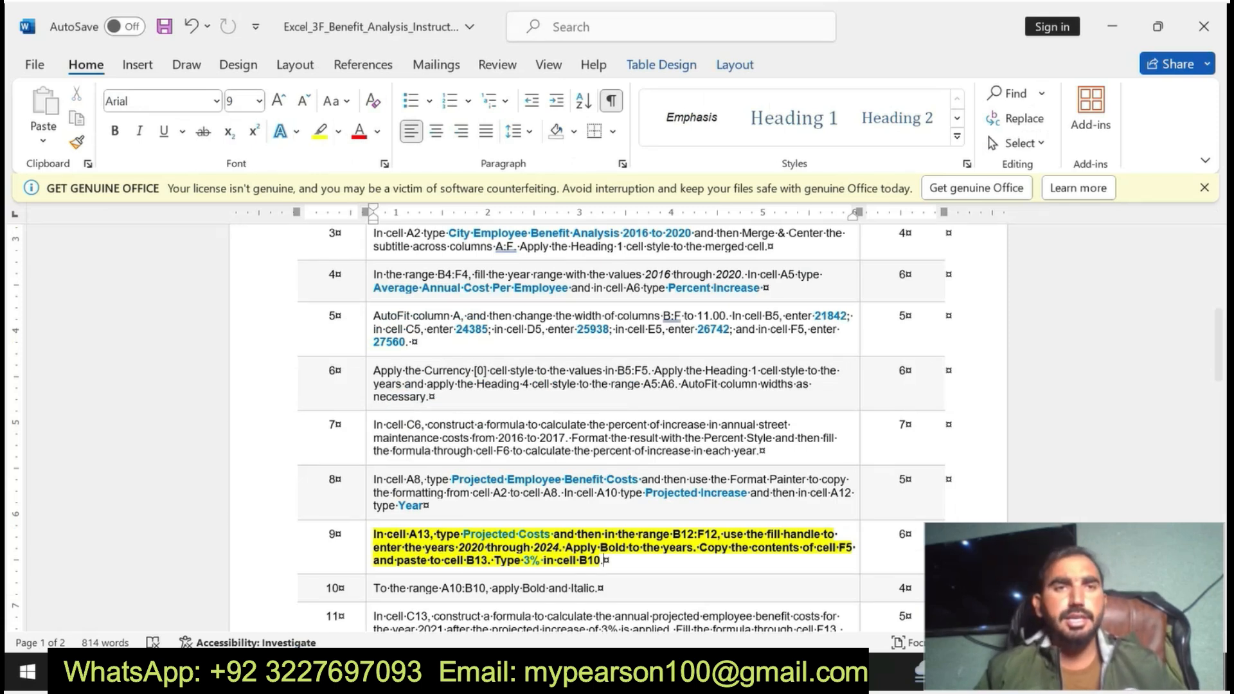
{"action": "left_click", "coordinate": [701, 672]}
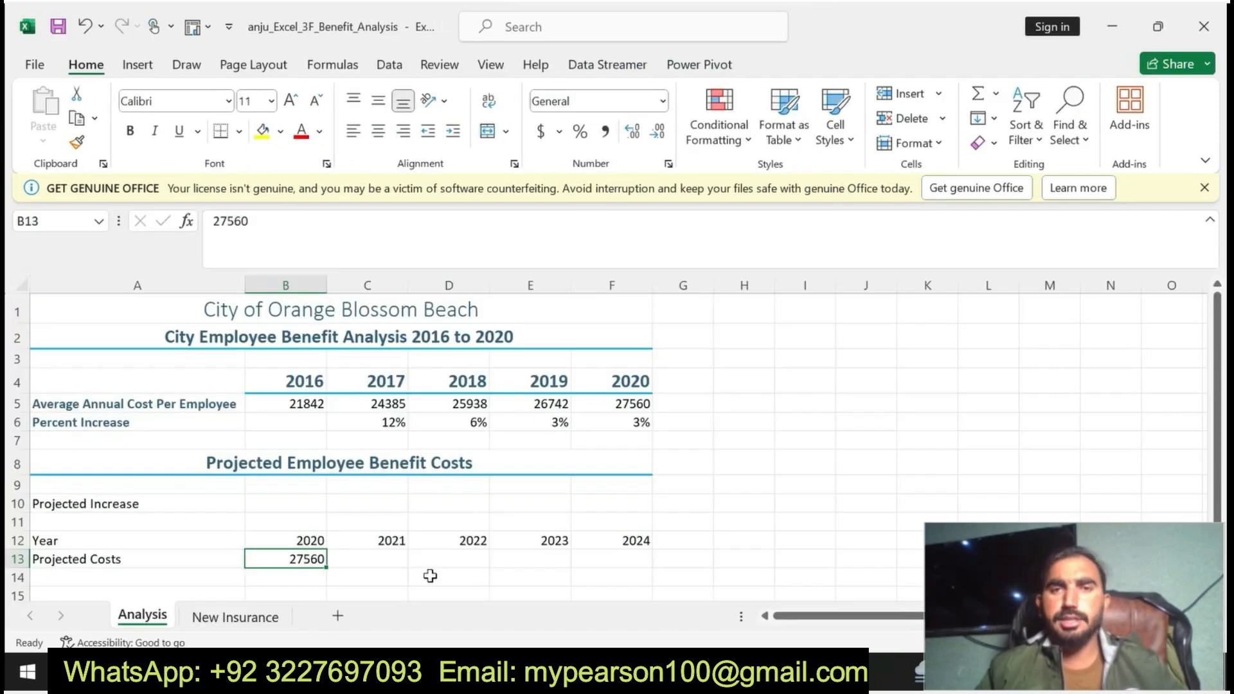
{"action": "left_click", "coordinate": [289, 504]}
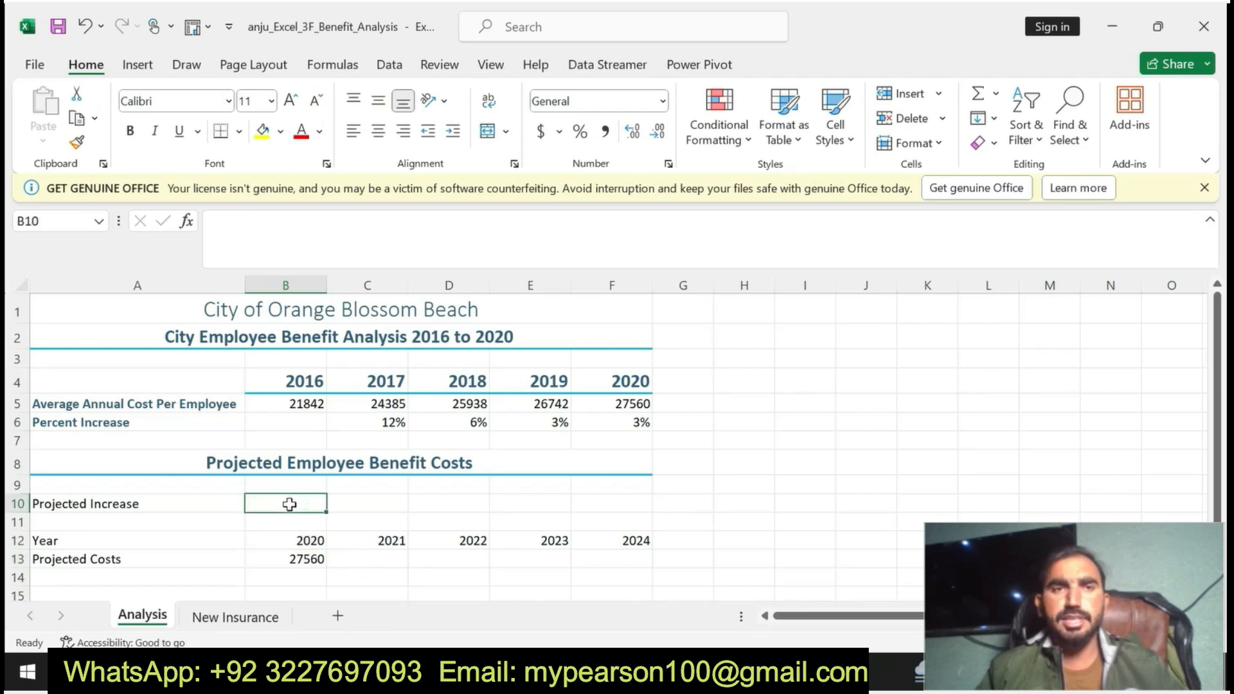
{"action": "type", "text": "3%"}
{"action": "key", "text": "Return"}
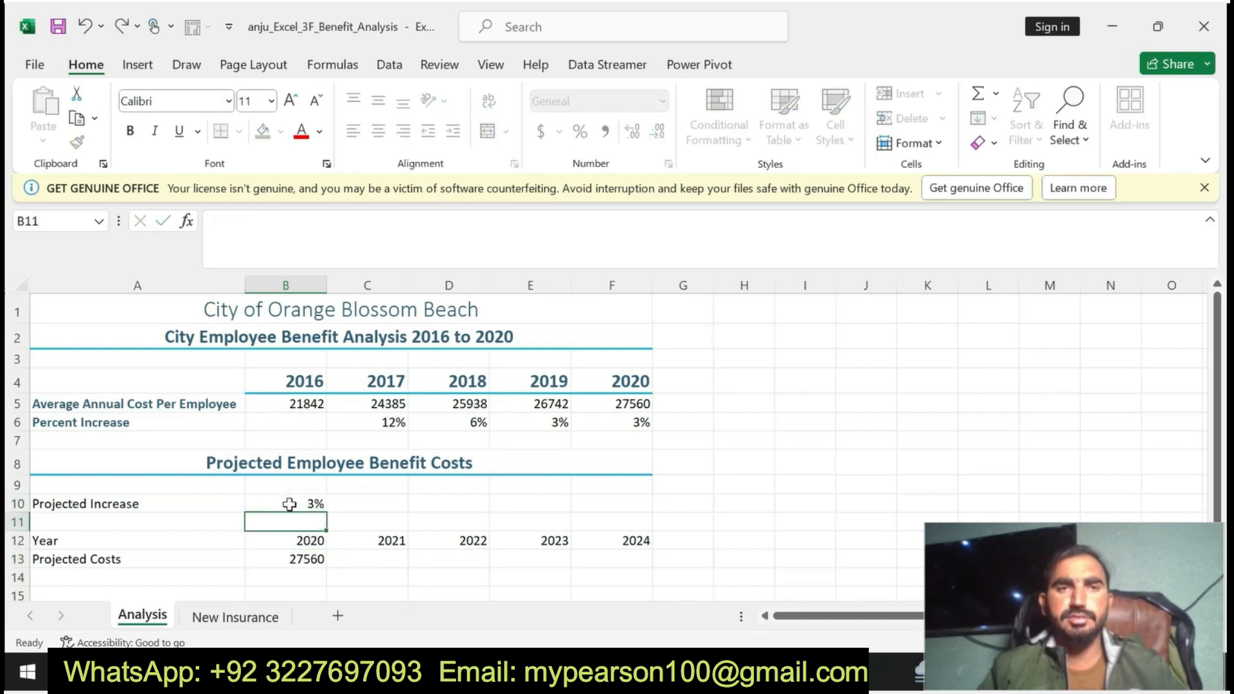
- Switch to the Word instructions, undo the step 9 bold and highlighting, and make the step 10 text bold with yellow highlighting
{"action": "key", "text": "alt+Tab"}
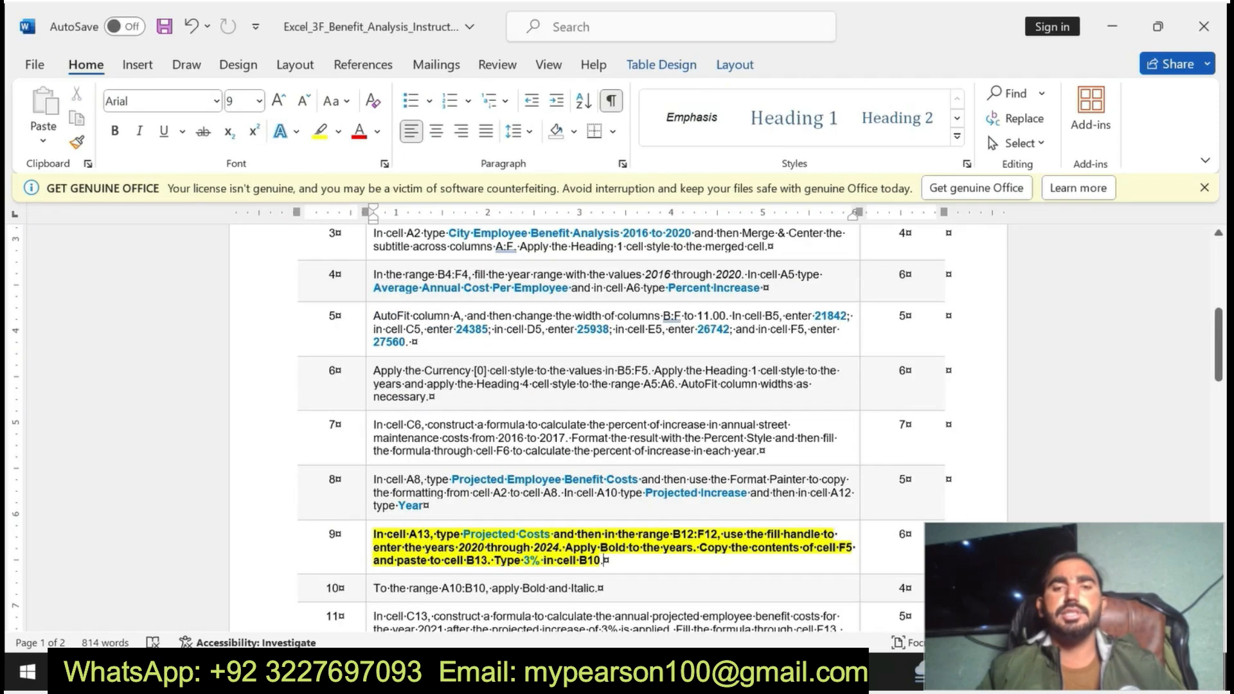
{"action": "key", "text": "ctrl+z"}
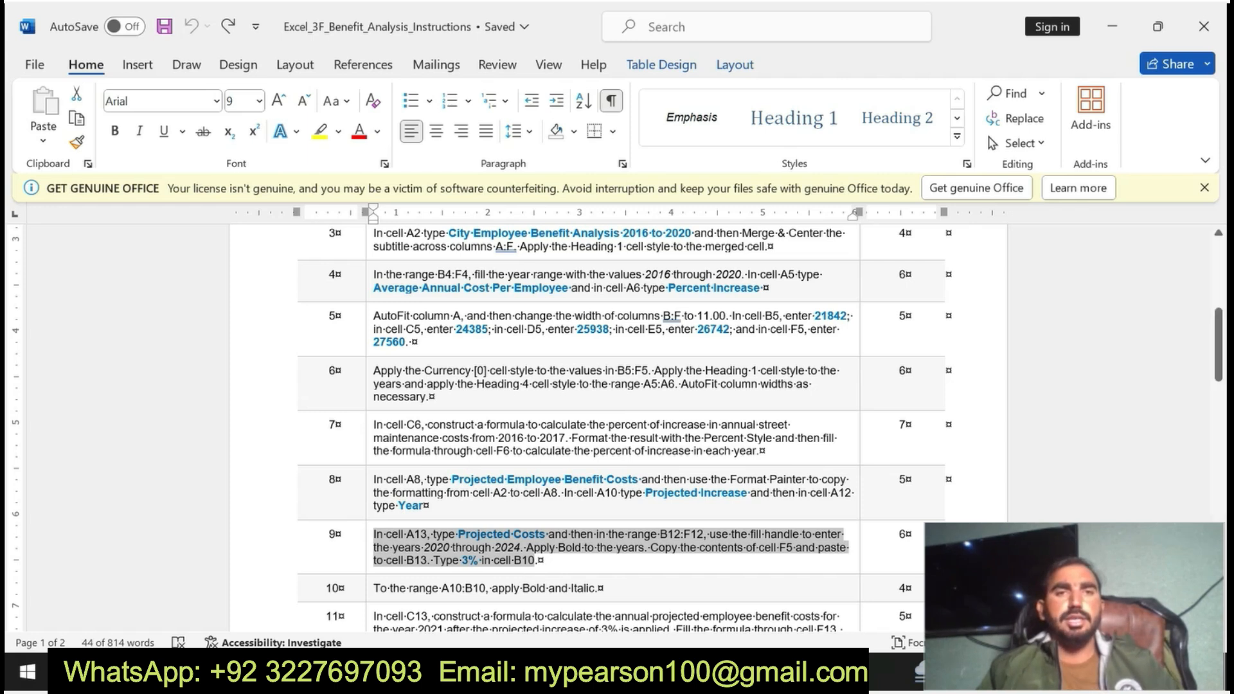
{"action": "left_click_drag", "start_coordinate": [374, 588], "coordinate": [610, 589]}
{"action": "left_click", "coordinate": [604, 553]}
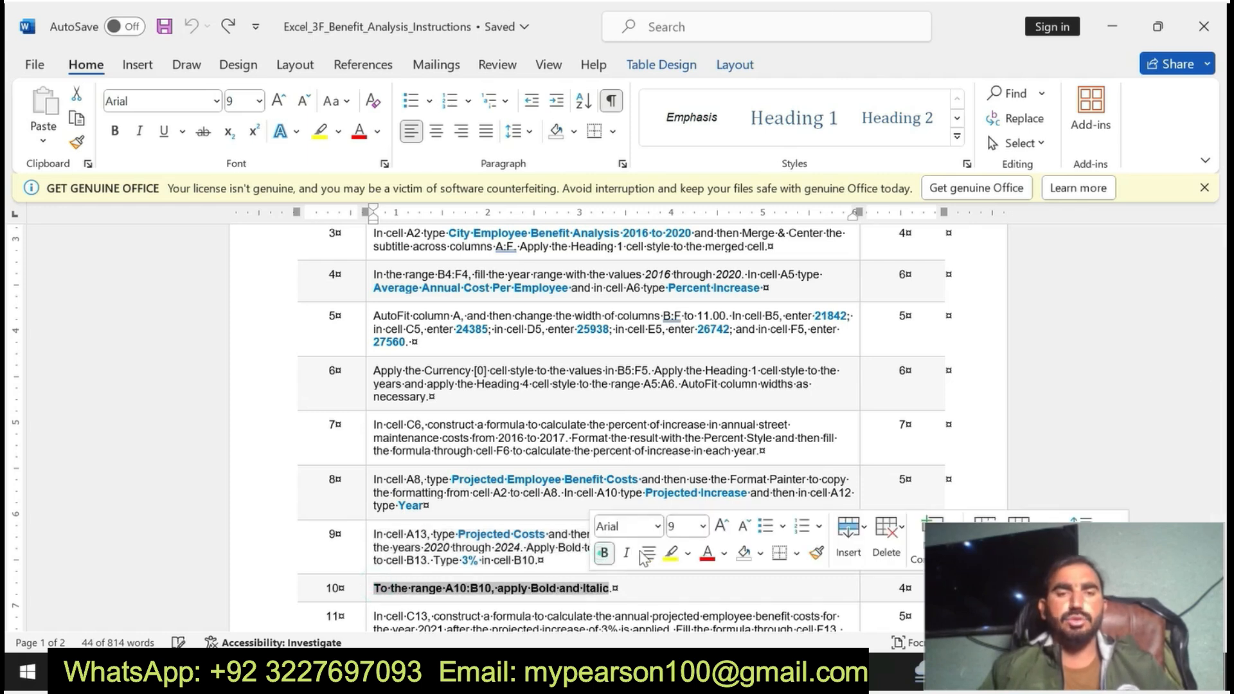
{"action": "left_click", "coordinate": [670, 553]}
{"action": "left_click", "coordinate": [378, 586]}
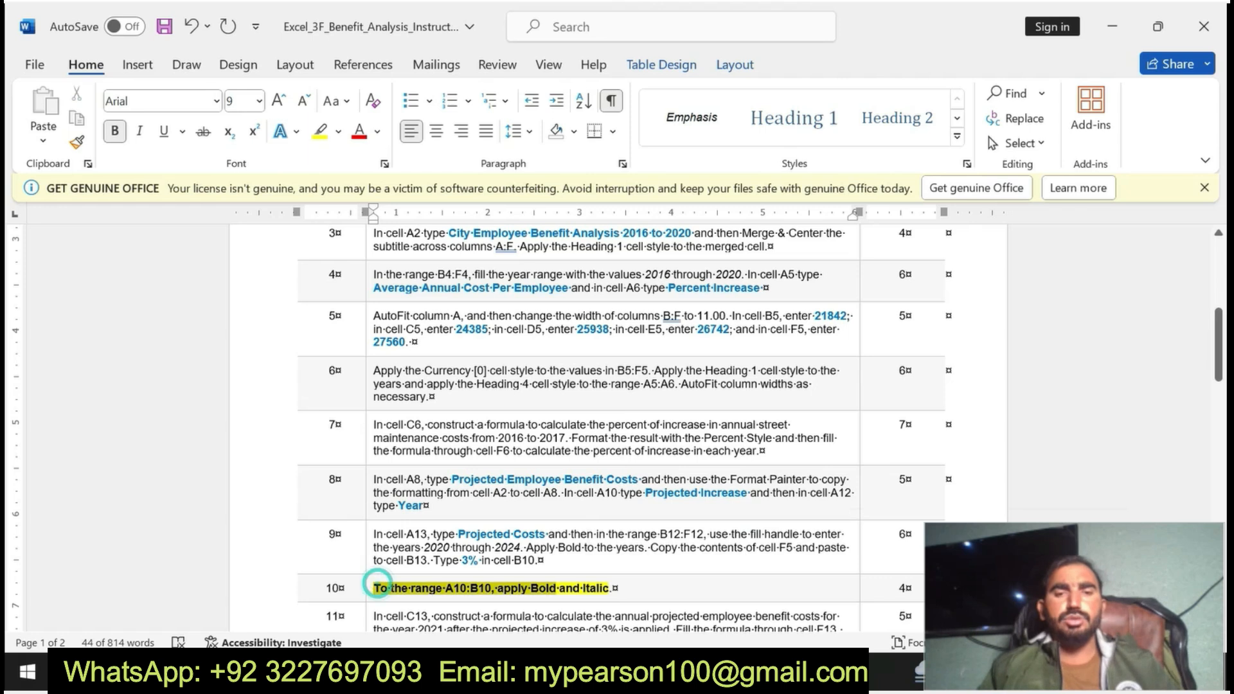
- Switch to Excel and apply bold and italic to the range A10:B10
{"action": "key", "text": "alt+Tab"}
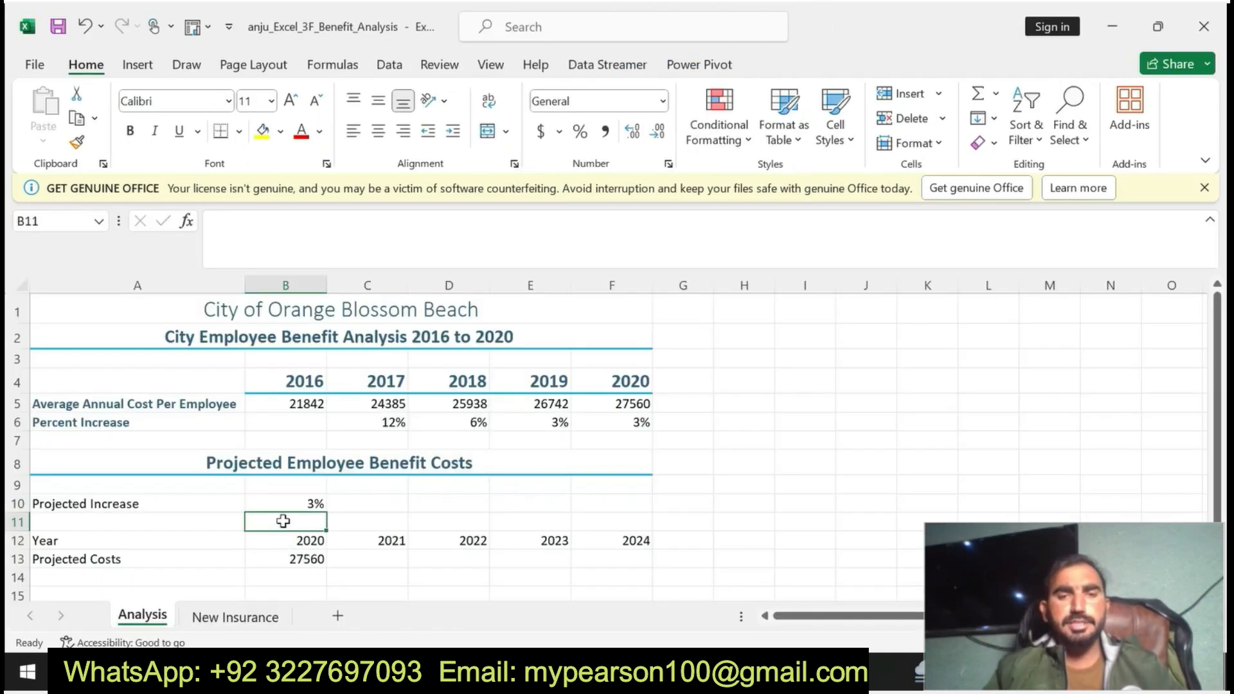
{"action": "left_click_drag", "start_coordinate": [279, 503], "coordinate": [316, 539]}
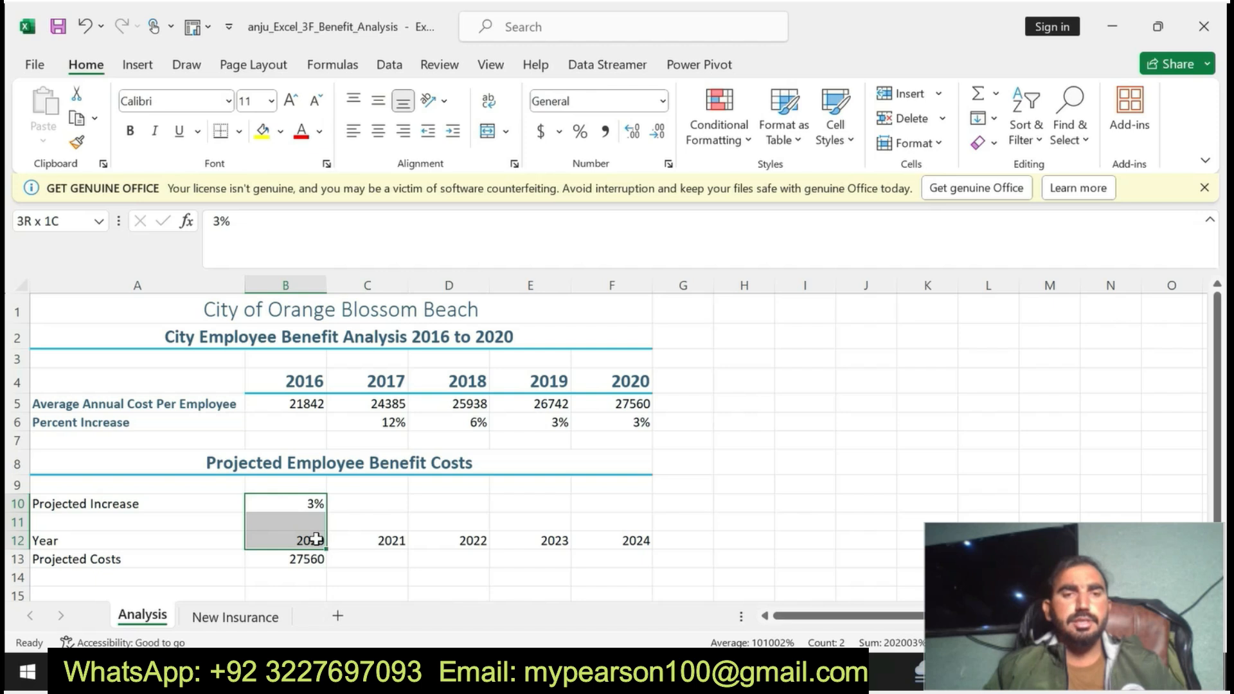
{"action": "left_click_drag", "start_coordinate": [316, 539], "coordinate": [249, 534]}
{"action": "left_click_drag", "start_coordinate": [164, 504], "coordinate": [268, 508]}
{"action": "left_click", "coordinate": [129, 131]}
{"action": "left_click", "coordinate": [154, 131]}
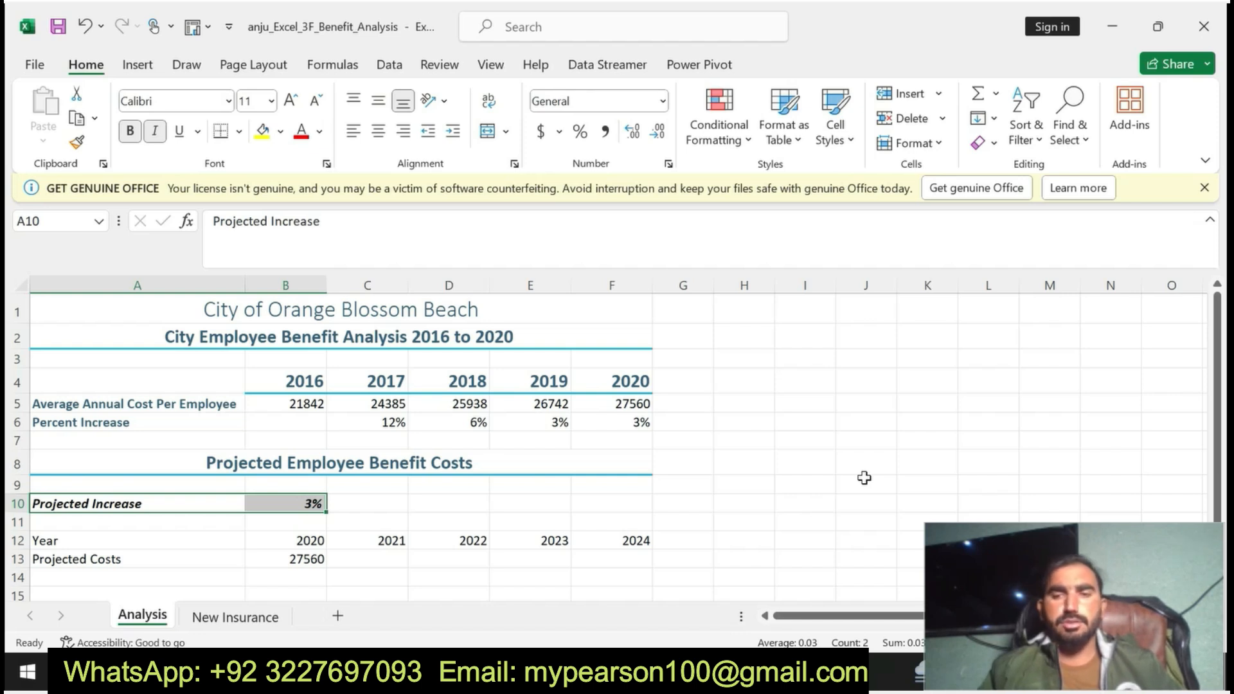
- Switch to the Word instructions, undo the step 10 bold and highlighting, and make the step 11 text bold with yellow highlighting
{"action": "key", "text": "alt+Tab"}
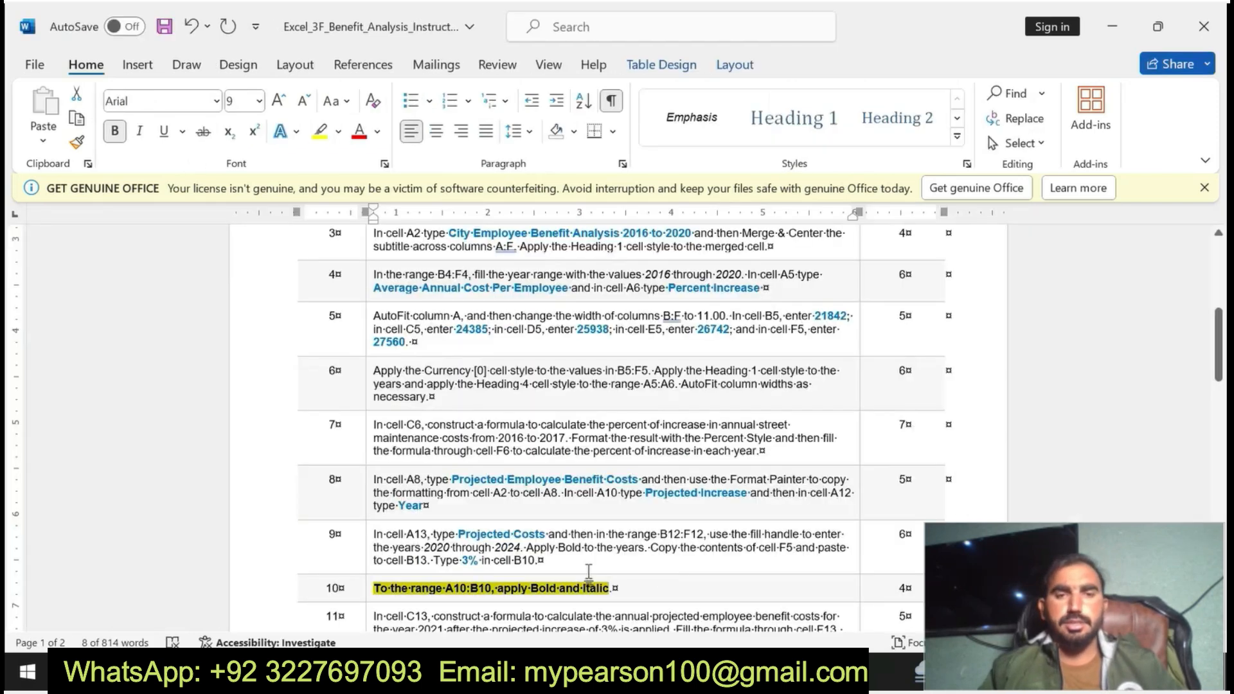
{"action": "key", "text": "ctrl+z"}
{"action": "scroll", "coordinate": [10, 369], "scroll_direction": "down", "scroll_amount": 2}
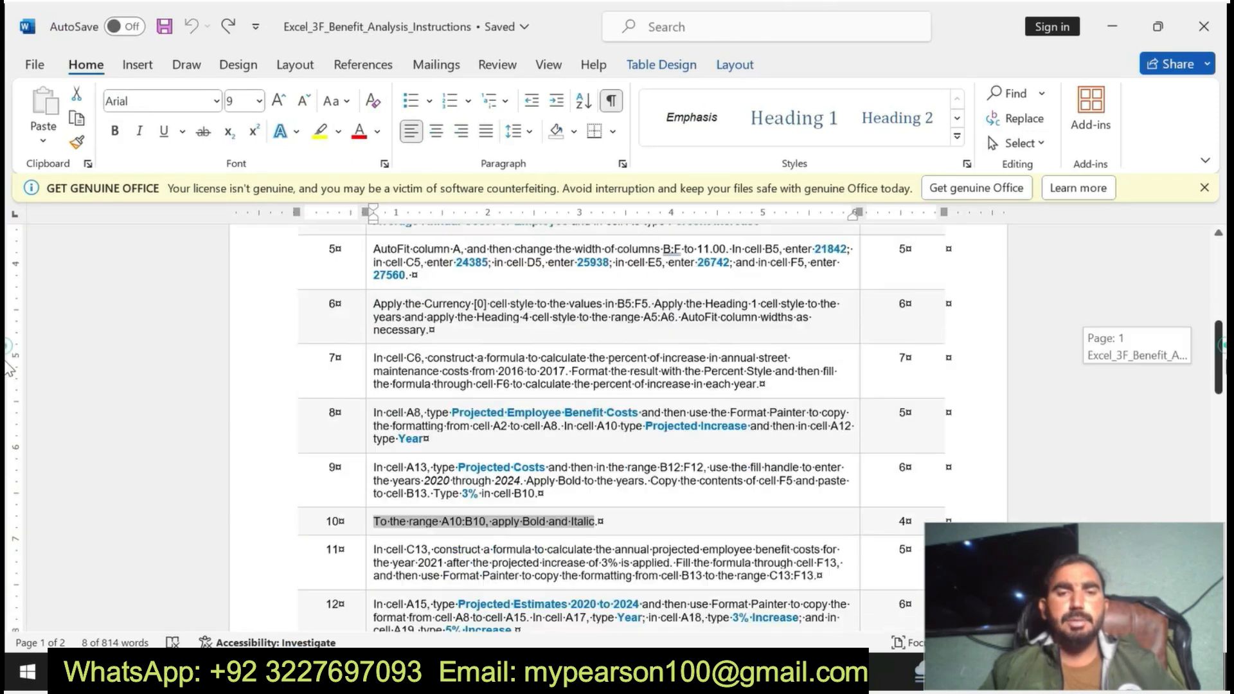
{"action": "scroll", "coordinate": [9, 370], "scroll_direction": "down", "scroll_amount": 1}
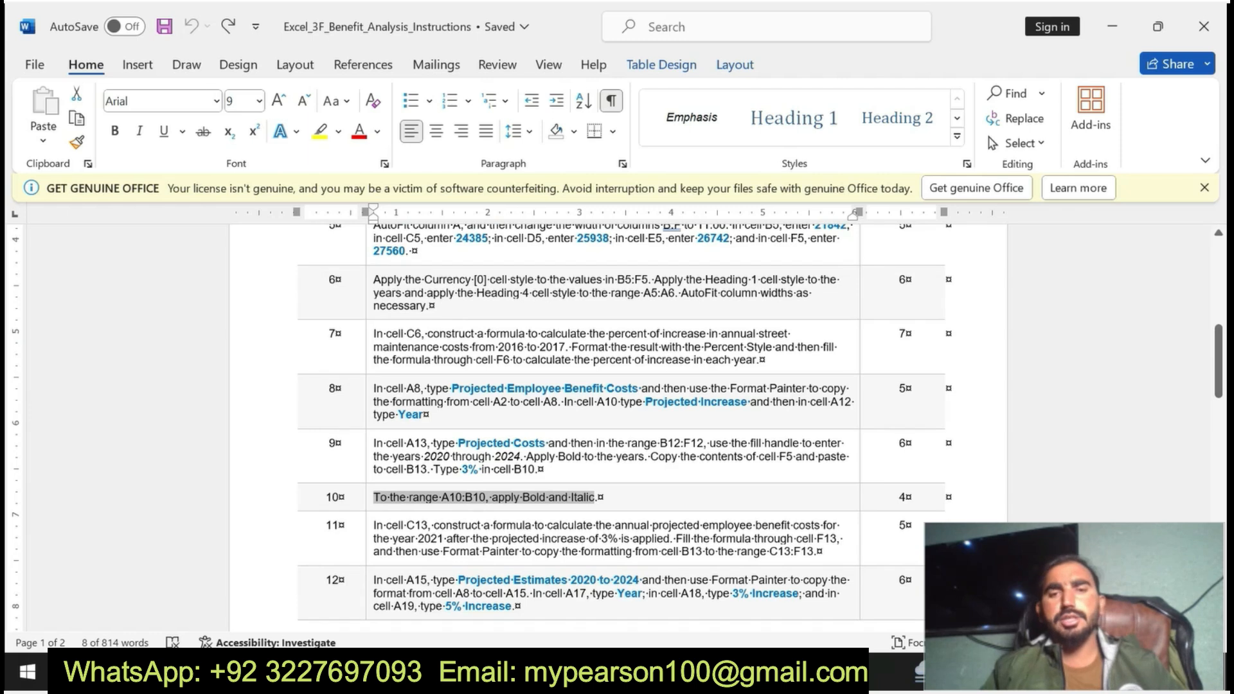
{"action": "left_click_drag", "start_coordinate": [374, 525], "coordinate": [815, 552]}
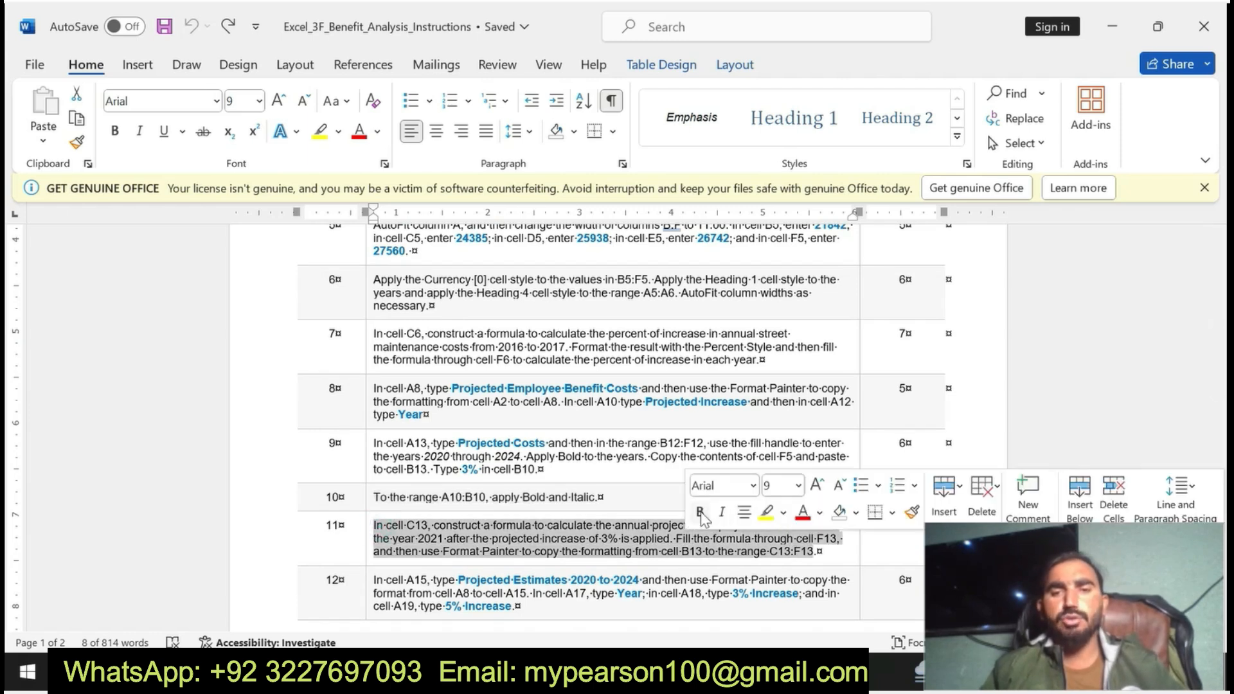
{"action": "left_click", "coordinate": [700, 512]}
{"action": "left_click", "coordinate": [766, 513]}
{"action": "key", "text": "Right"}
{"action": "left_click_drag", "start_coordinate": [375, 525], "coordinate": [475, 564]}
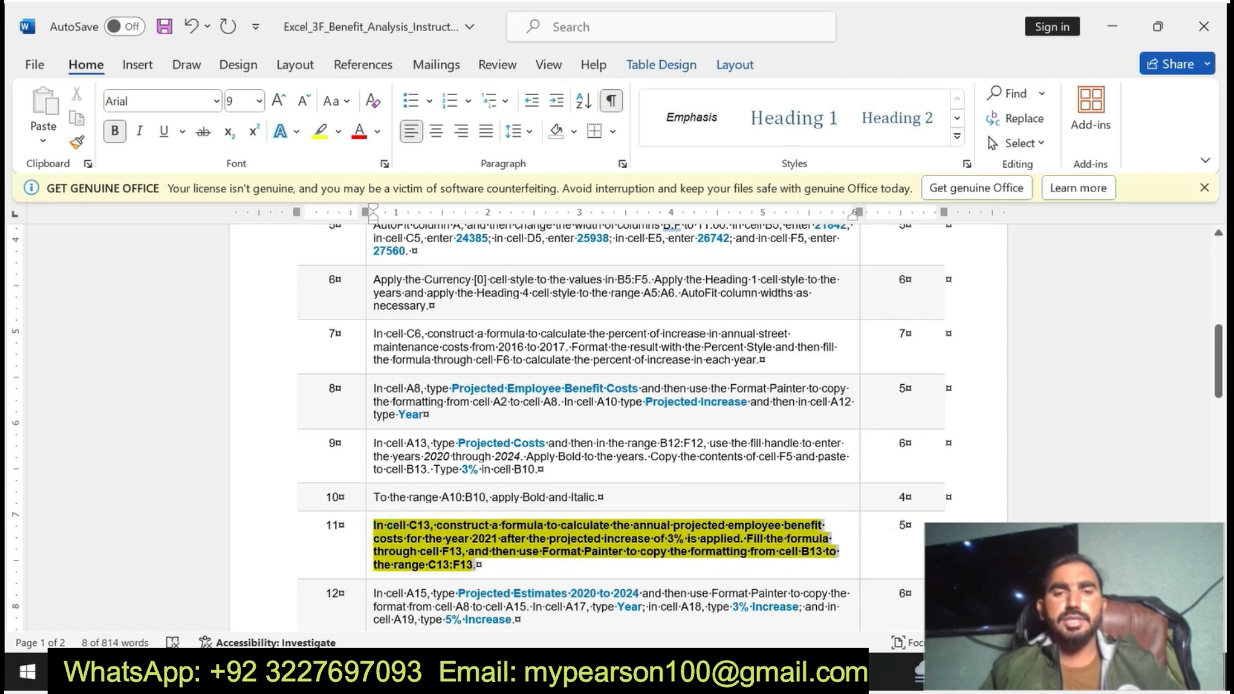
- Switch to Excel to check the projected cost in B13, and return to Word to reread step 11
{"action": "key", "text": "alt+Tab"}
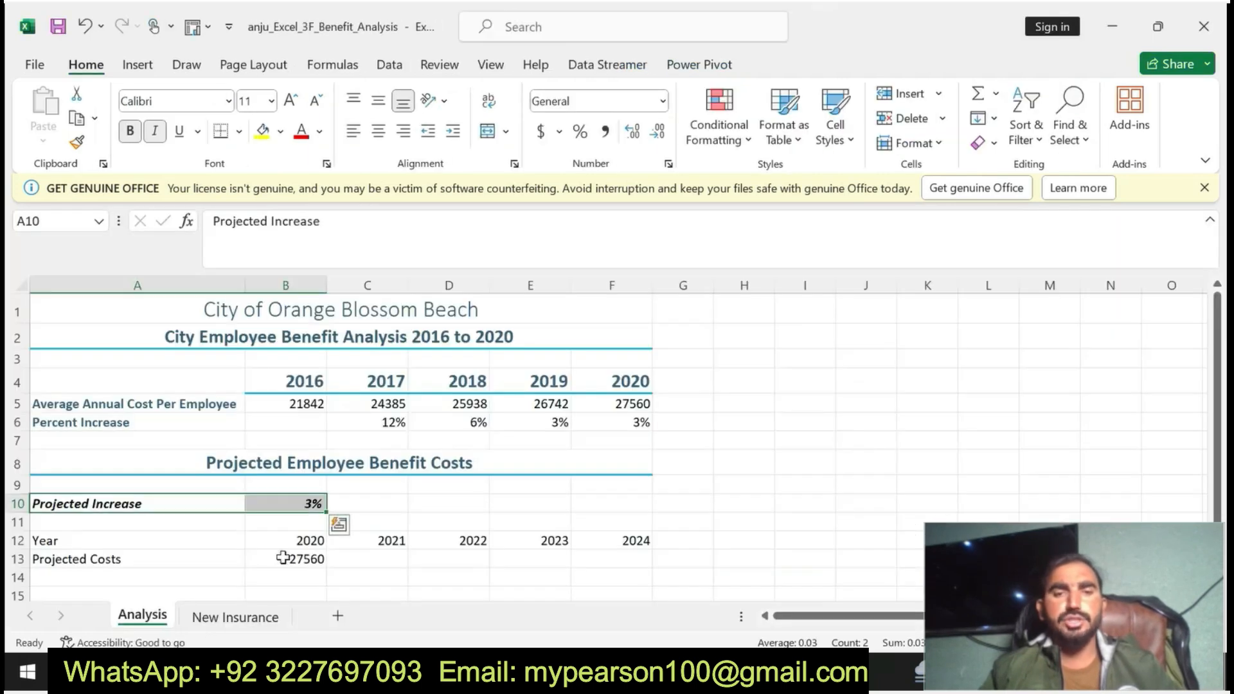
{"action": "left_click", "coordinate": [312, 559]}
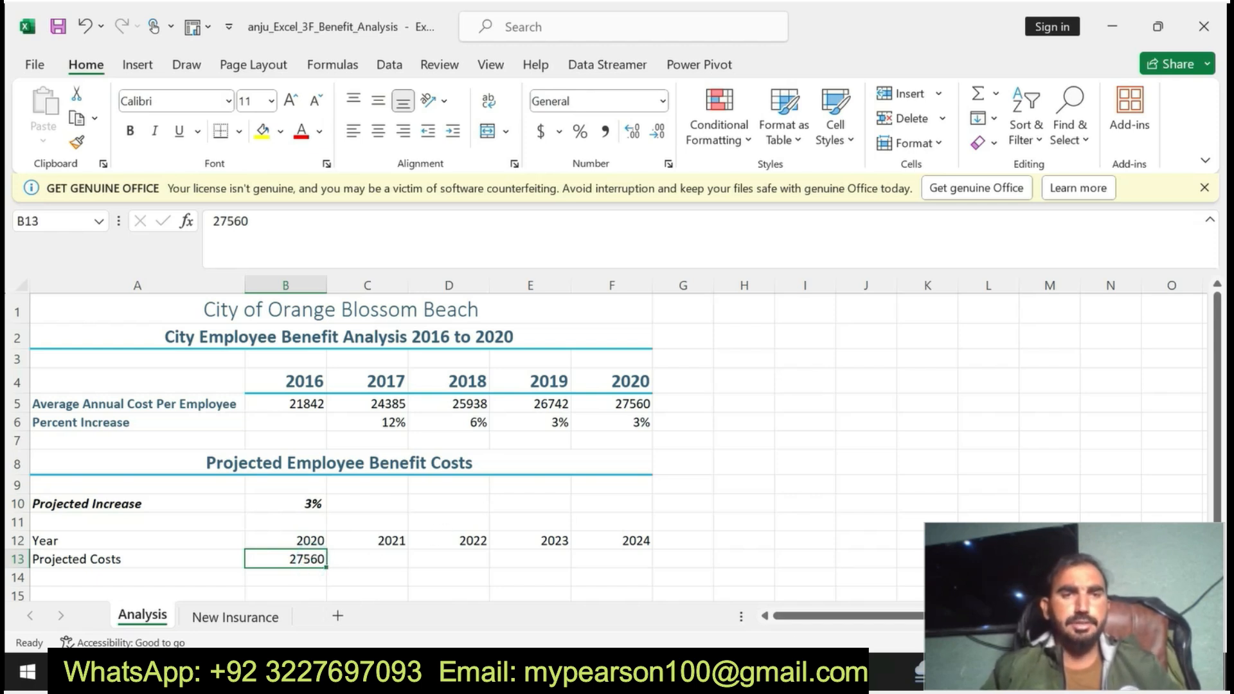
{"action": "left_click", "coordinate": [800, 671]}
{"action": "left_click", "coordinate": [590, 563]}
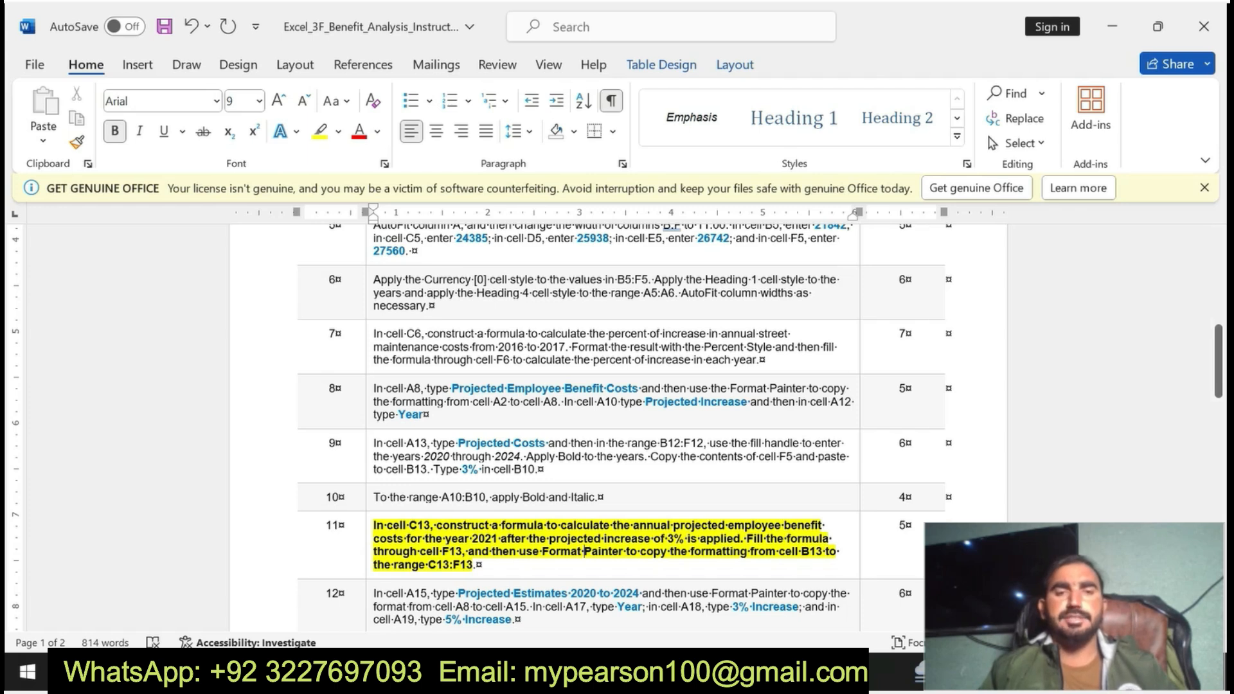
- Switch to Excel and use Format Painter to copy the formatting from B13 to C13:F13, rechecking step 11 in Word
{"action": "key", "text": "alt+Tab"}
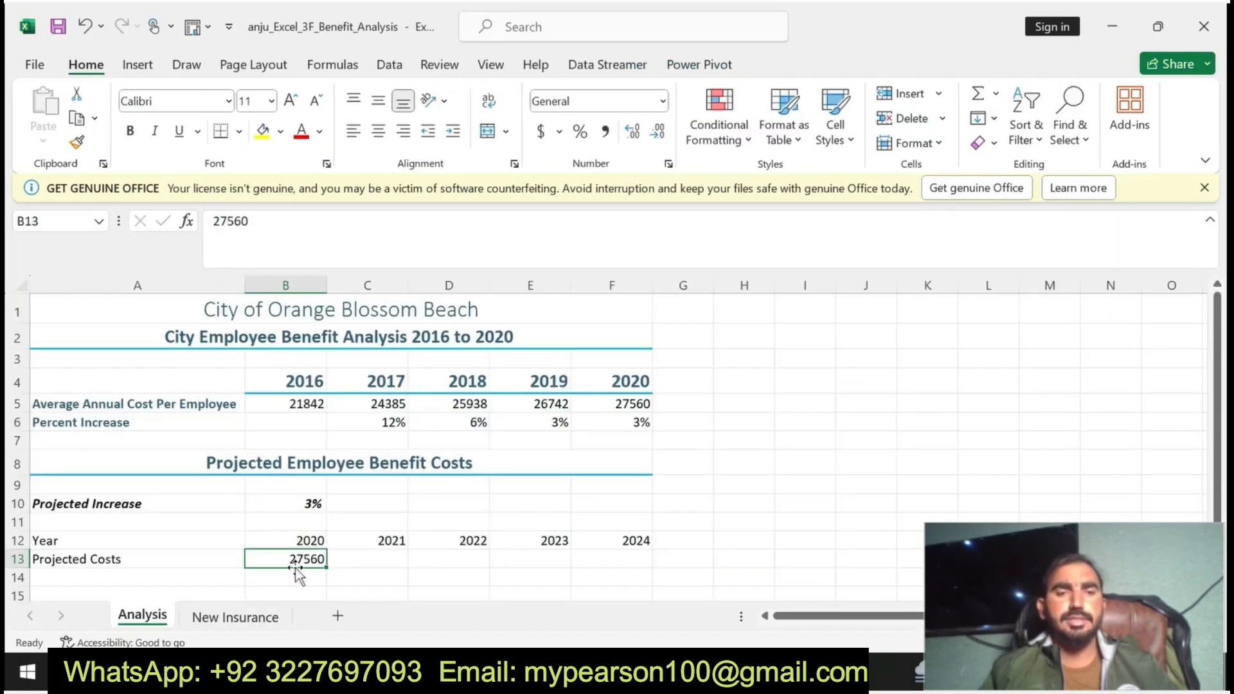
{"action": "left_click", "coordinate": [78, 141]}
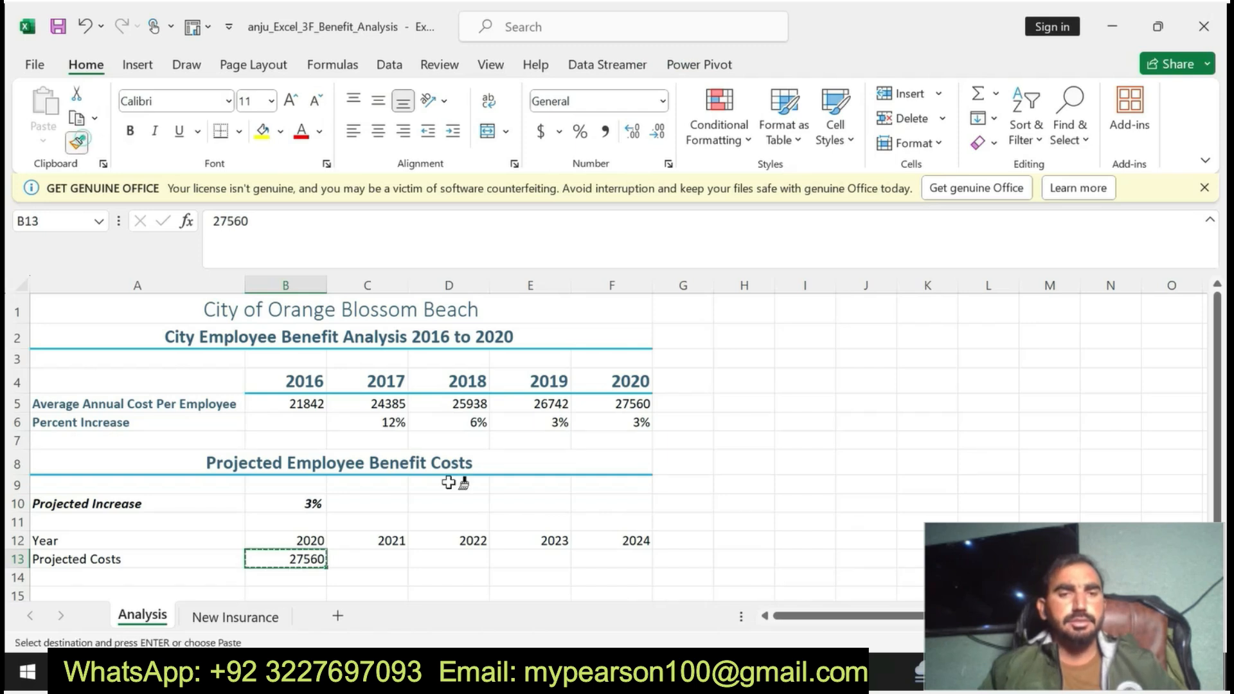
{"action": "key", "text": "alt+Tab"}
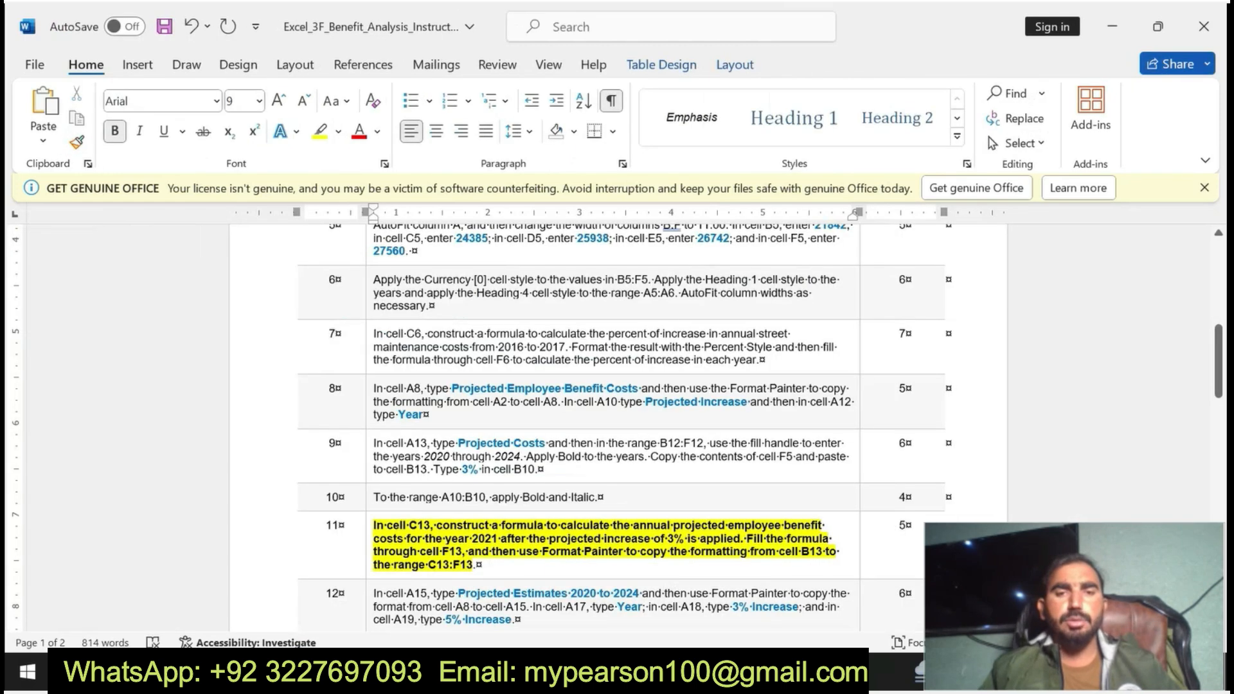
{"action": "key", "text": "alt+Tab"}
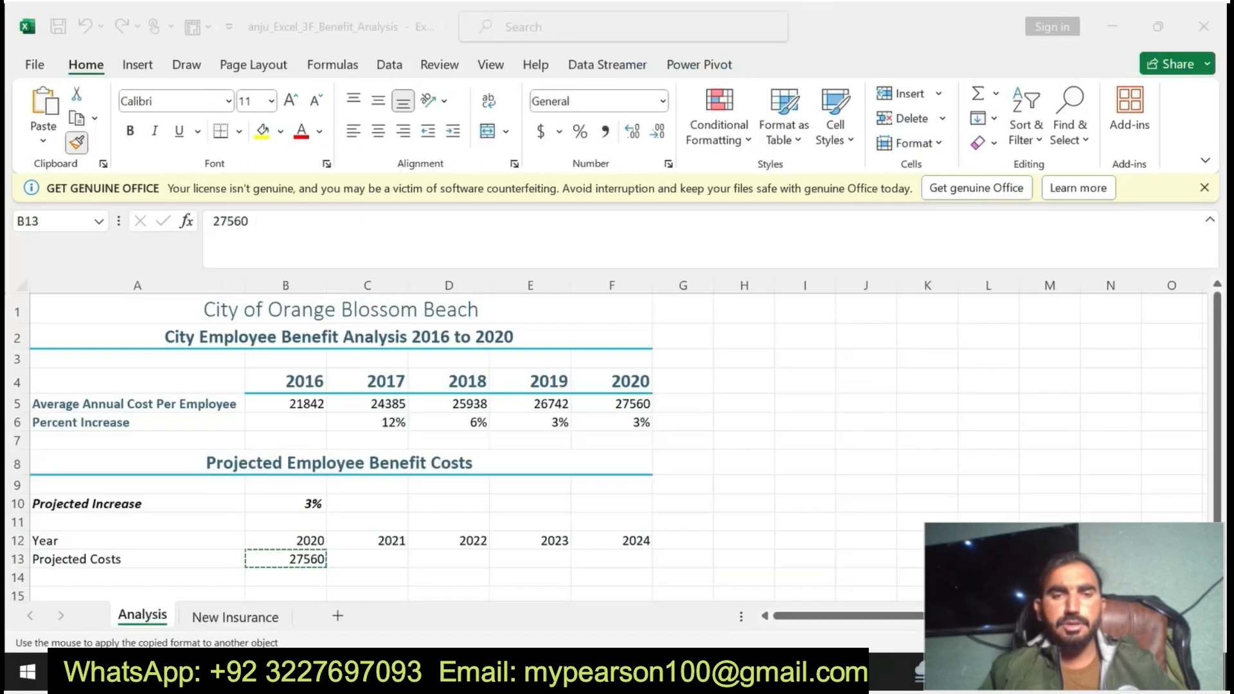
{"action": "left_click_drag", "start_coordinate": [367, 559], "coordinate": [587, 558]}
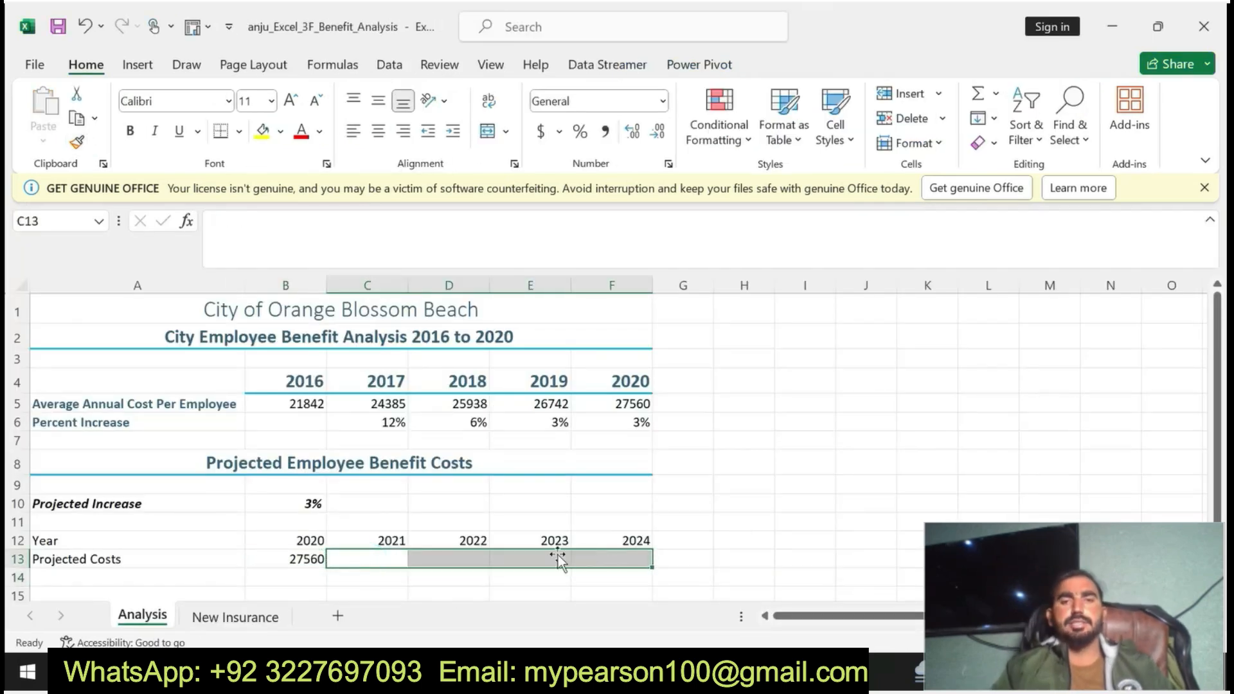
- Replace the content of cell B13 with the formula =F5
{"action": "left_click", "coordinate": [319, 561]}
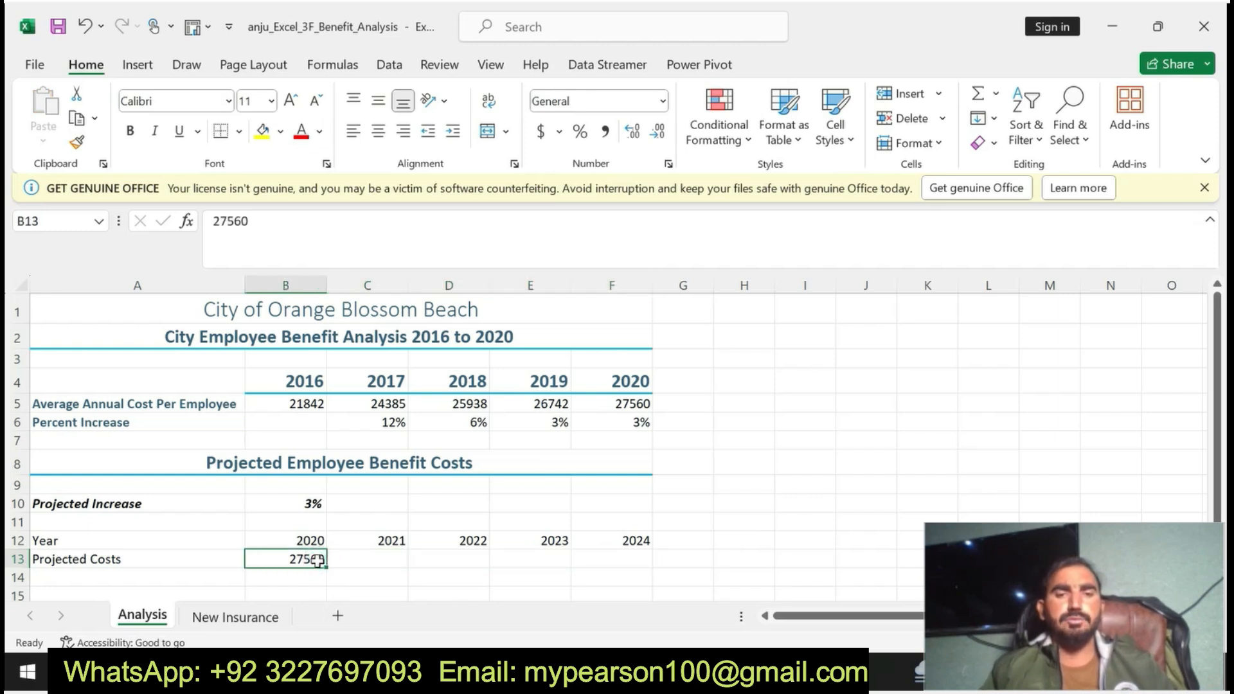
{"action": "type", "text": "="}
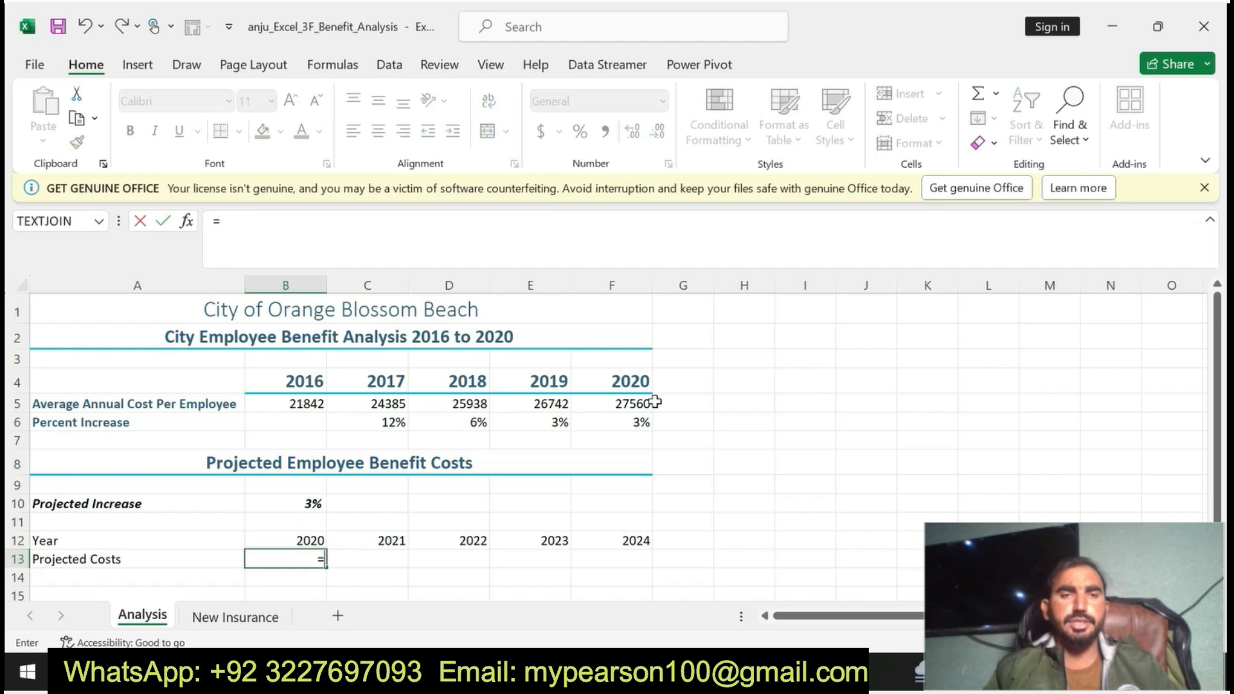
{"action": "left_click", "coordinate": [625, 404]}
{"action": "key", "text": "Return"}
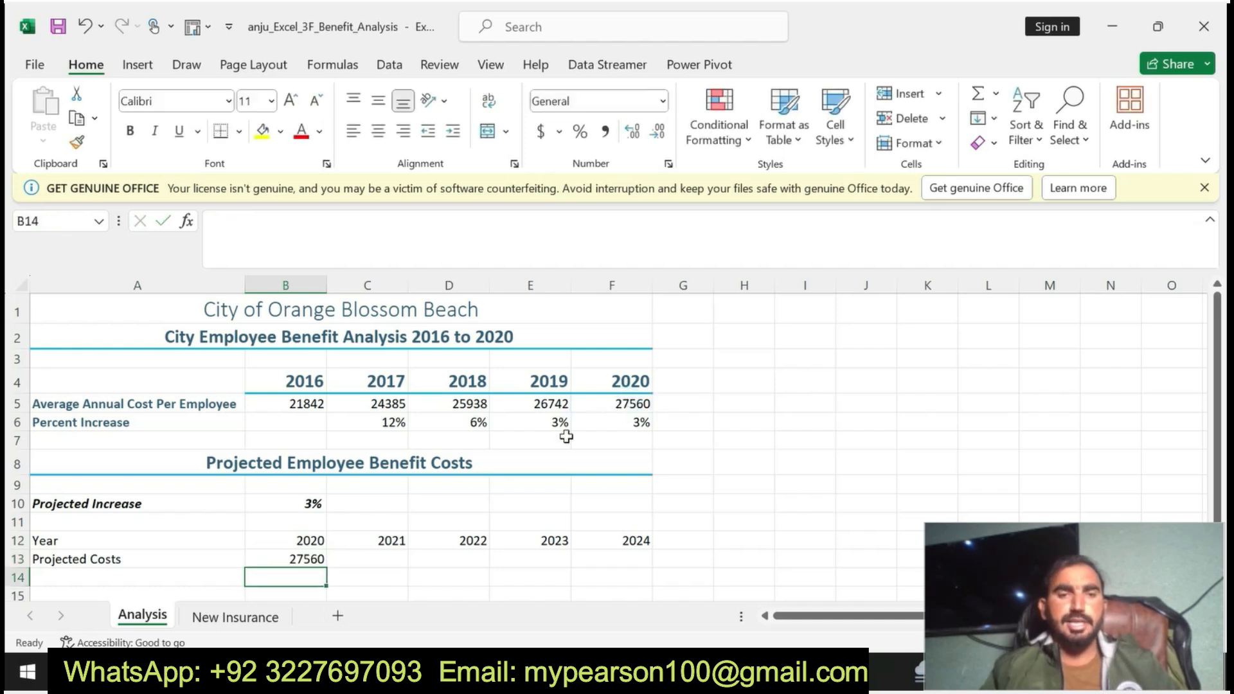
- Reapply the formatting of B13 to the range C13:F13 with Format Painter
{"action": "left_click", "coordinate": [304, 558]}
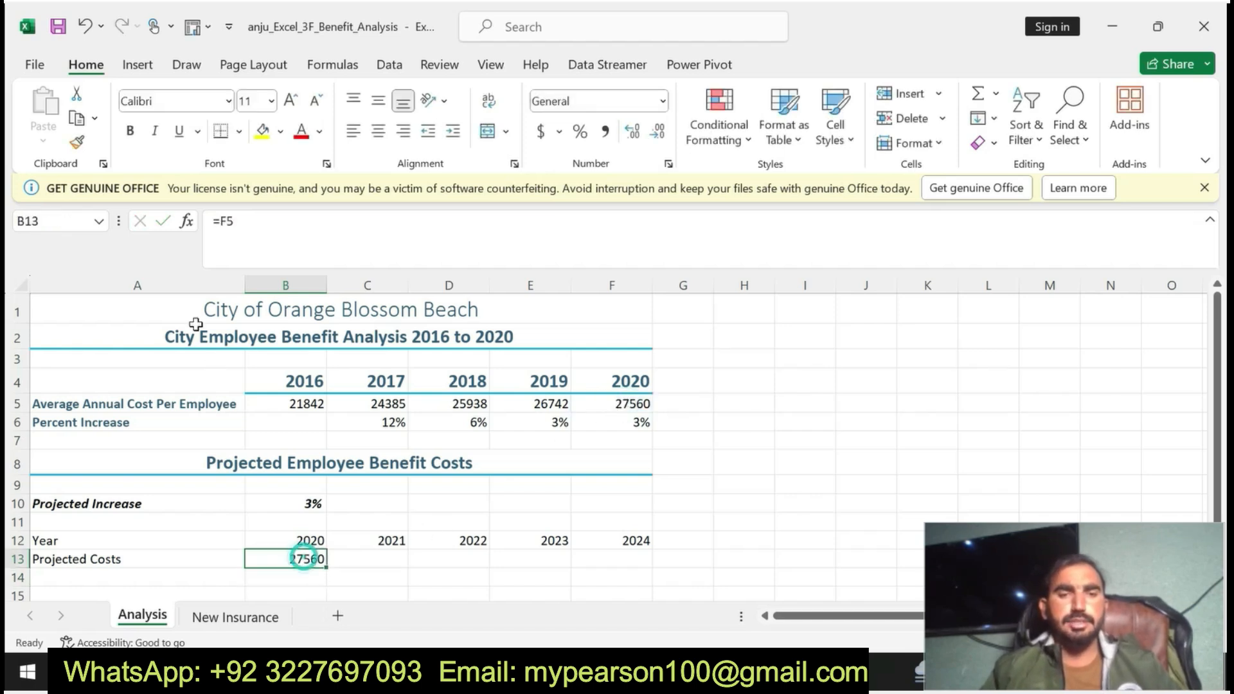
{"action": "left_click", "coordinate": [77, 145]}
{"action": "left_click_drag", "start_coordinate": [367, 559], "coordinate": [595, 558]}
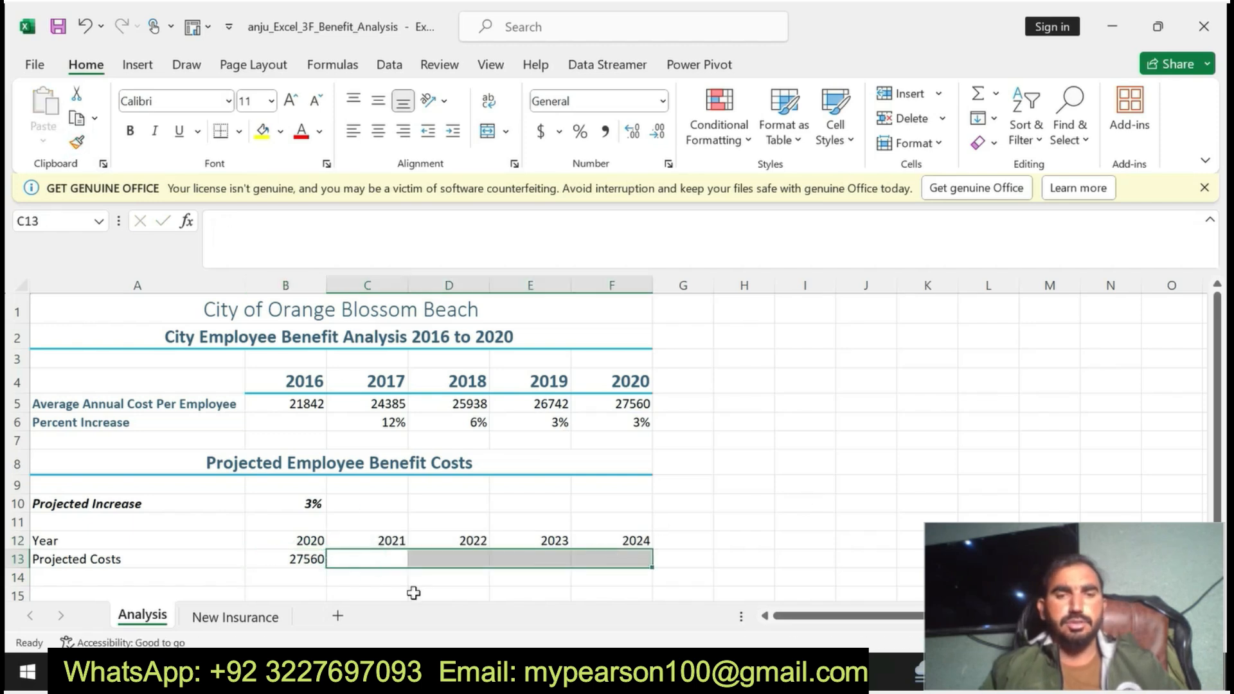
- Try to fill the formula in B13 across through F13, and undo the fill
{"action": "left_click", "coordinate": [313, 563]}
{"action": "left_click_drag", "start_coordinate": [328, 568], "coordinate": [627, 555]}
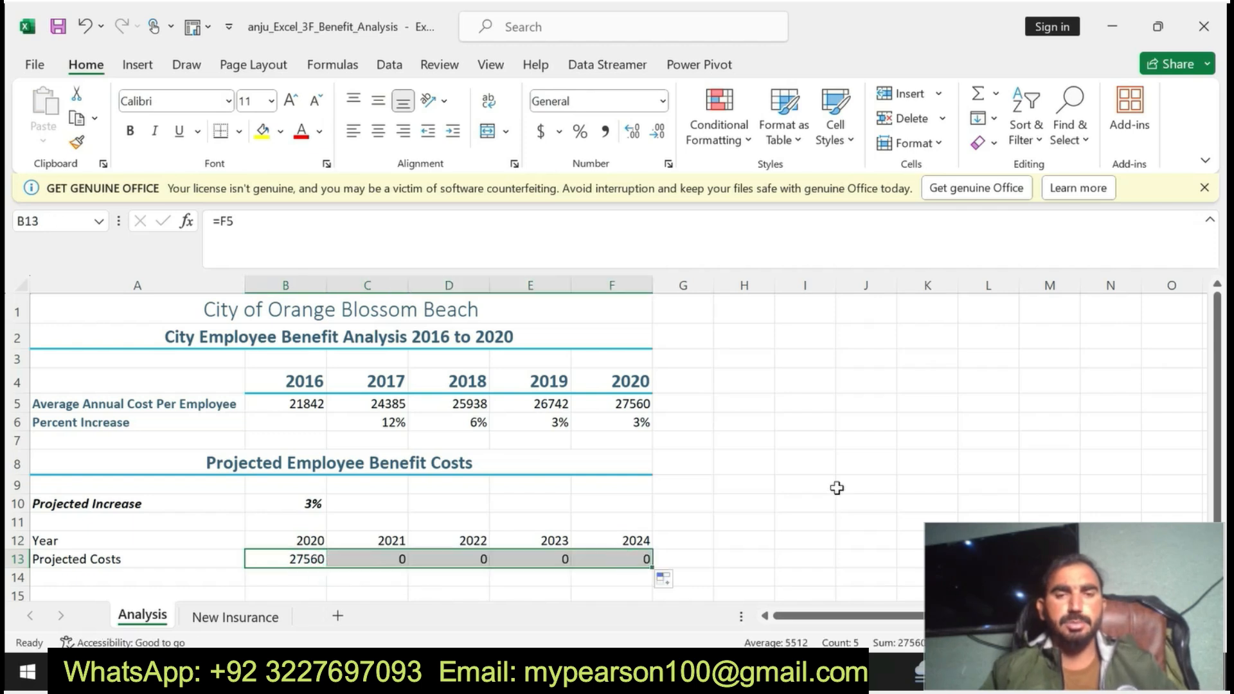
{"action": "key", "text": "ctrl+z"}
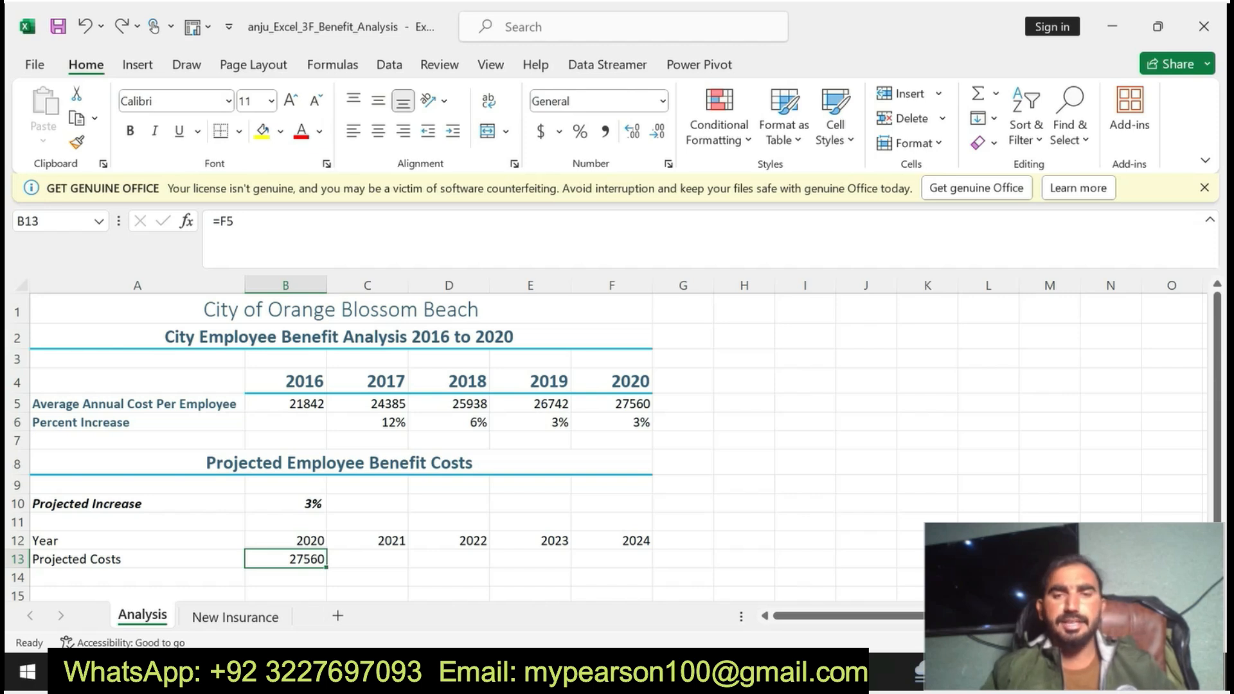
- Switch to the Word instructions and undo the bold and yellow highlighting of the step 11 text
{"action": "key", "text": "alt+Tab"}
{"action": "key", "text": "ctrl+z"}
{"action": "key", "text": "ctrl+z"}
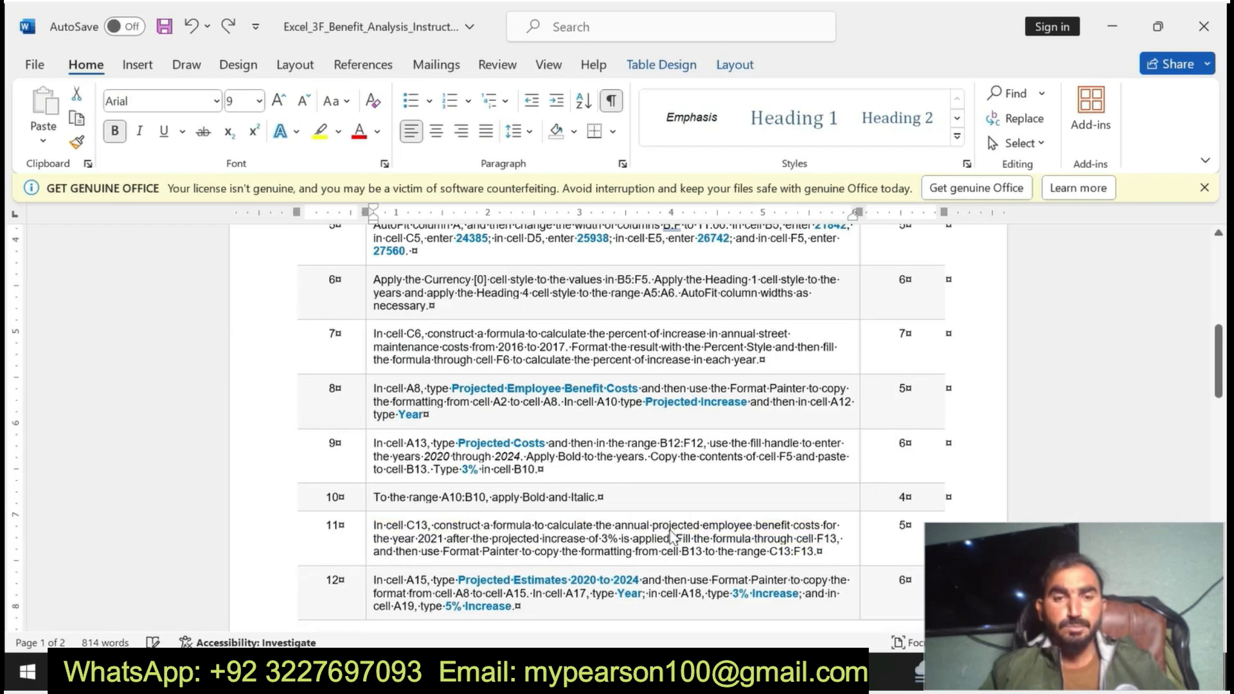
- Add "we are dealing whole classes with quality grades contact us for quality grades" in 20-point text after the Project Description heading and select it
{"action": "left_click_drag", "start_coordinate": [1222, 380], "coordinate": [1217, 296]}
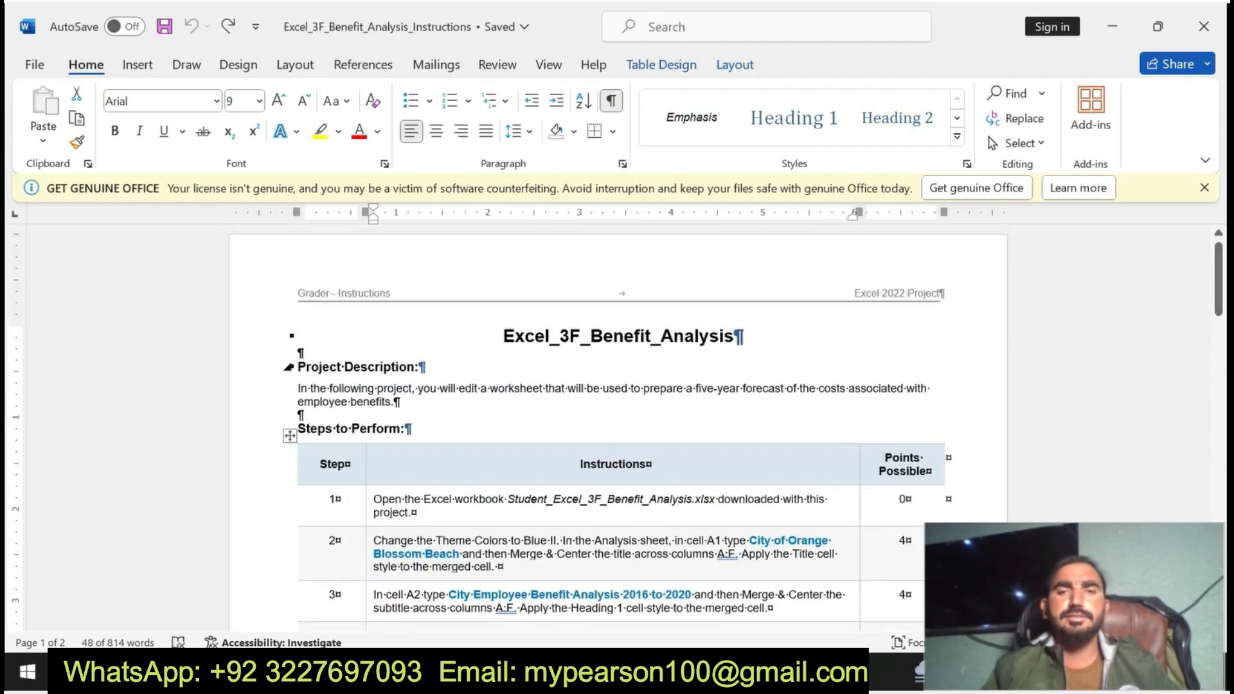
{"action": "left_click", "coordinate": [418, 365]}
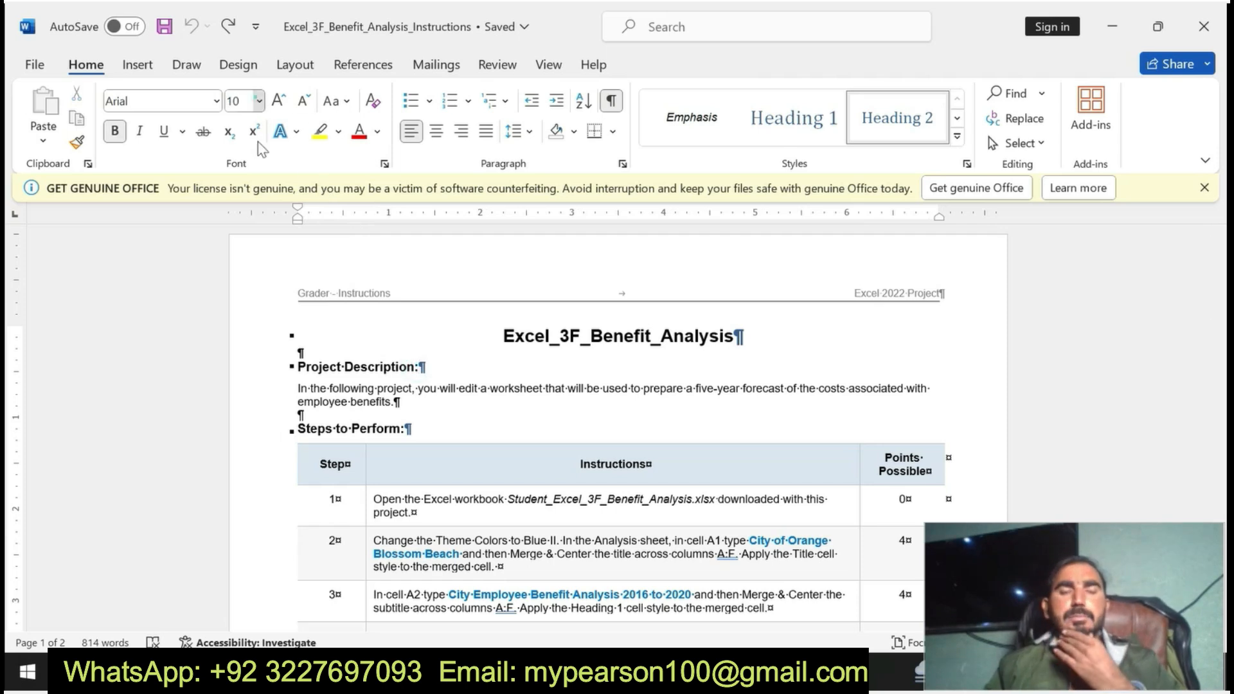
{"action": "left_click", "coordinate": [258, 101]}
{"action": "left_click", "coordinate": [248, 316]}
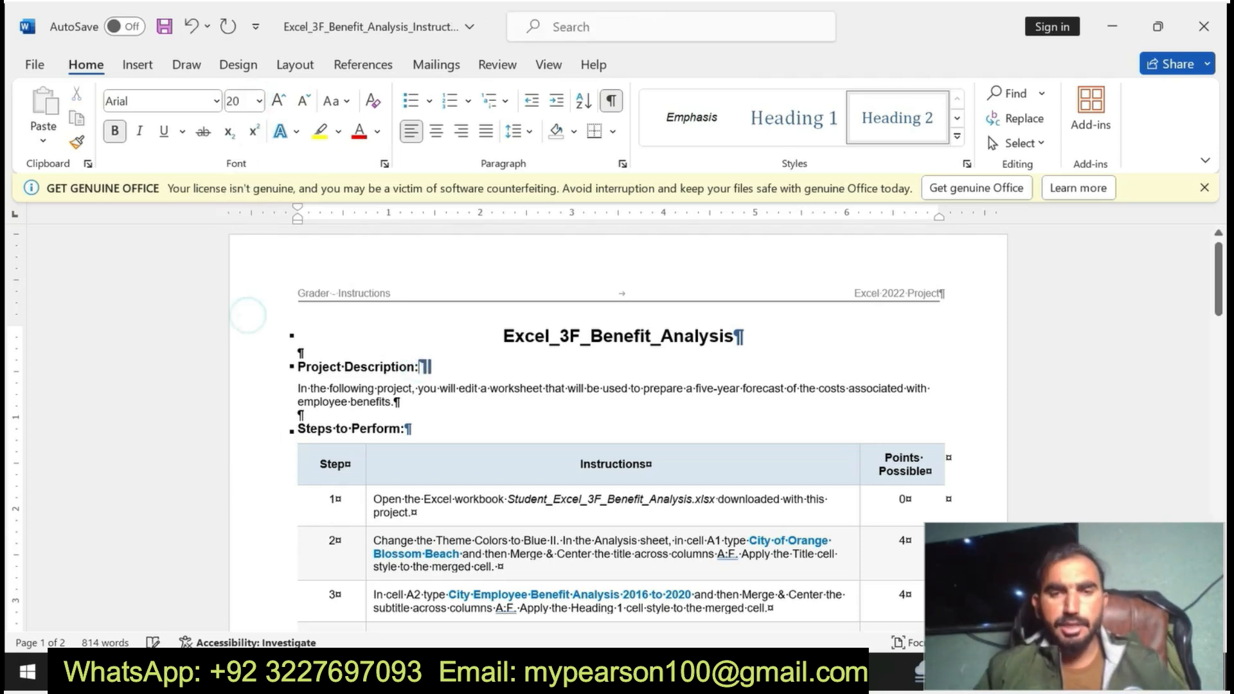
{"action": "type", "text": "we are dealing "}
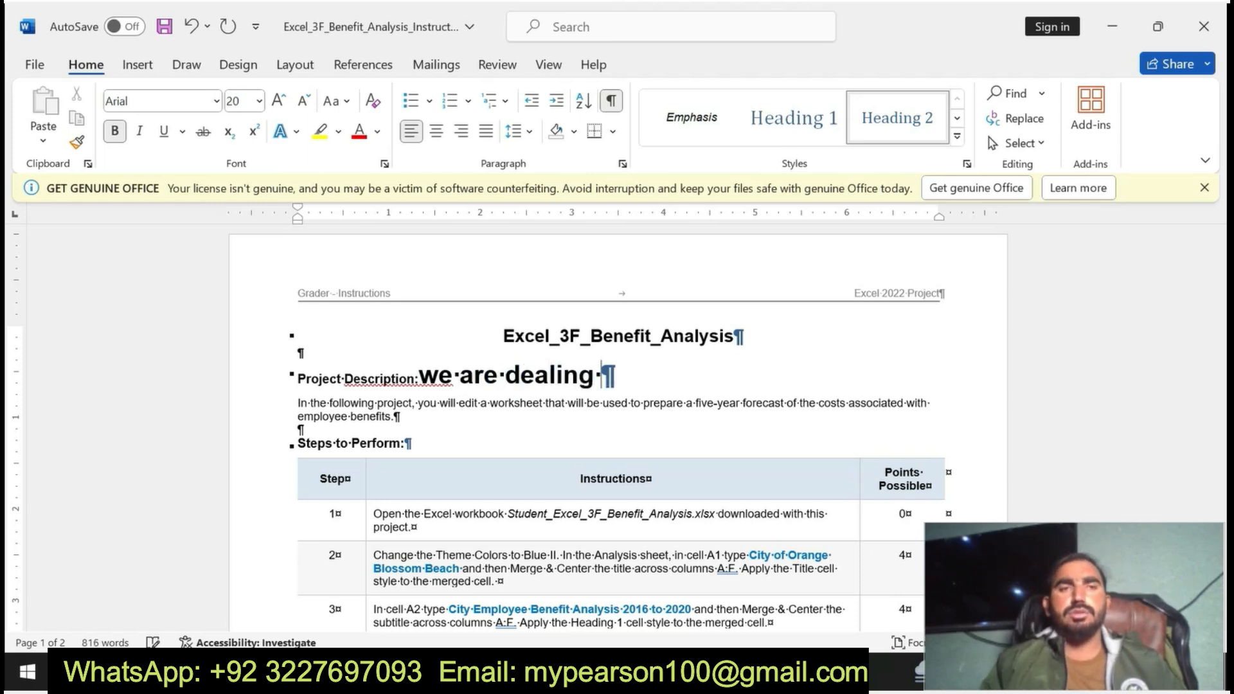
{"action": "type", "text": "whole classes wit"}
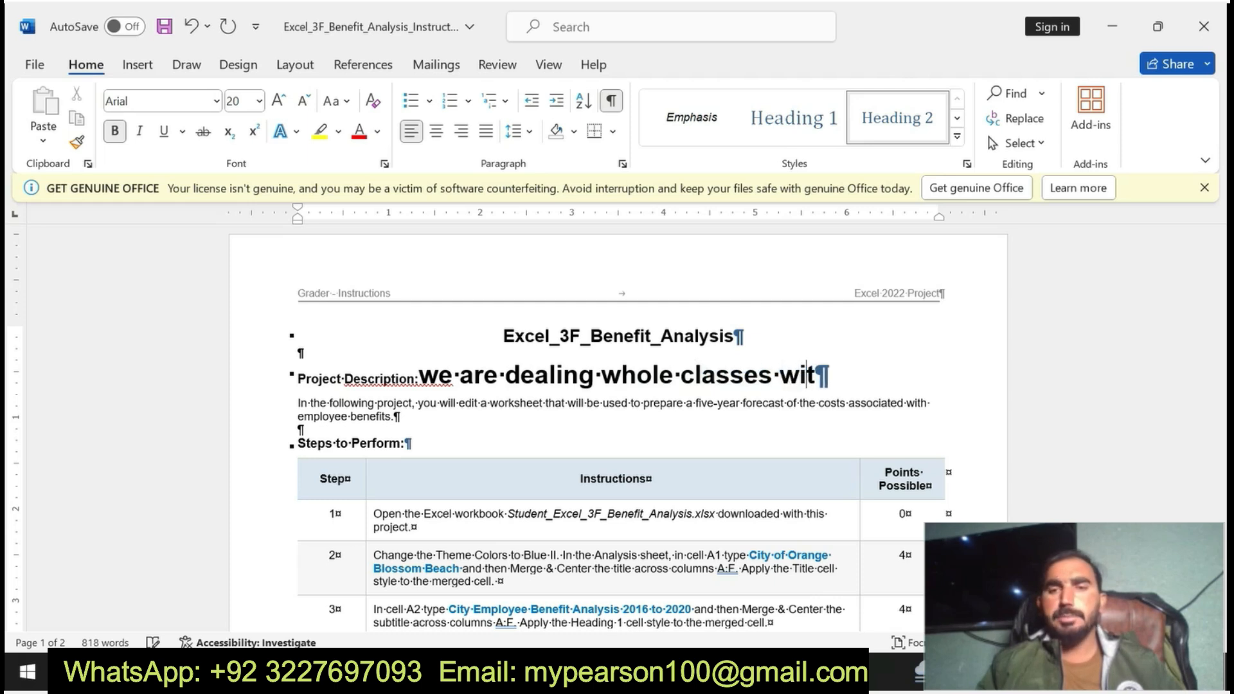
{"action": "type", "text": "h quality grades"}
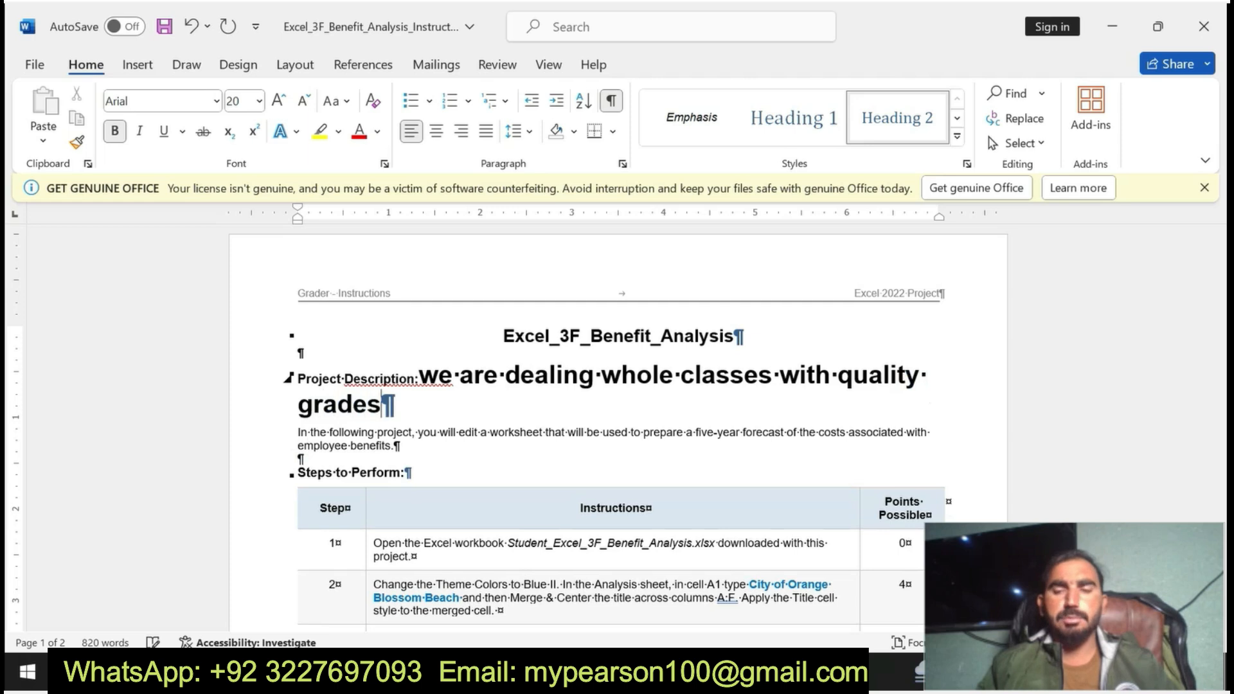
{"action": "type", "text": " contact"}
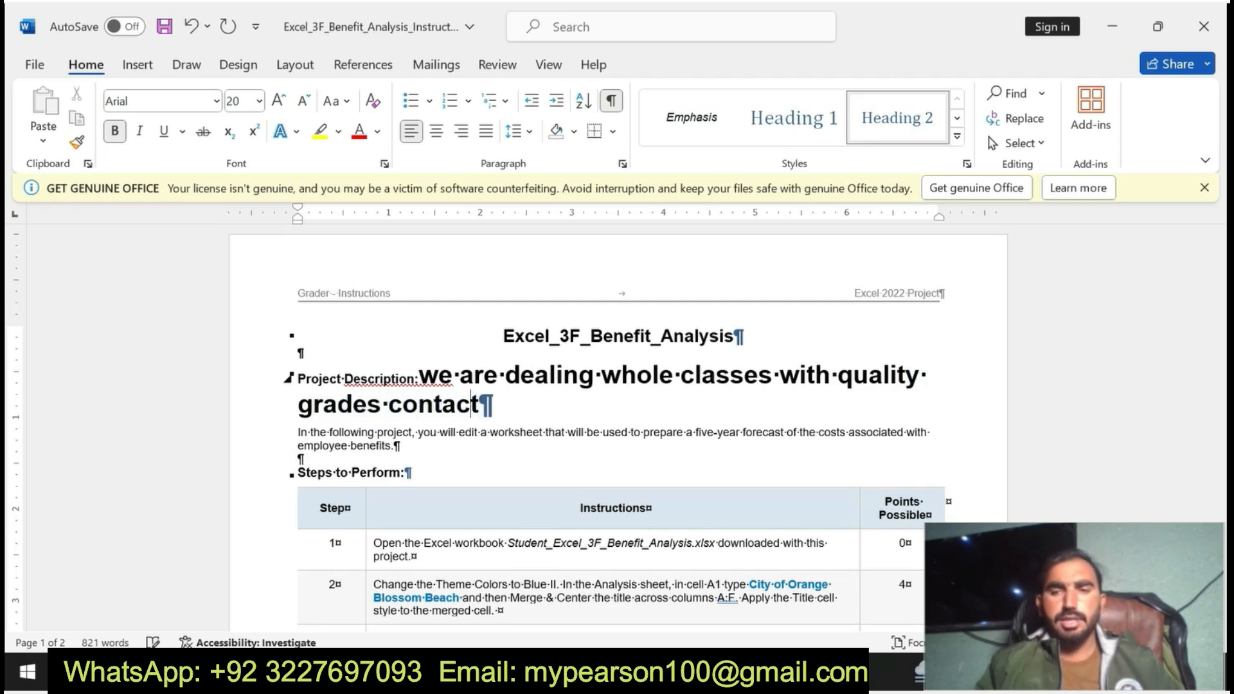
{"action": "type", "text": " us for quali"}
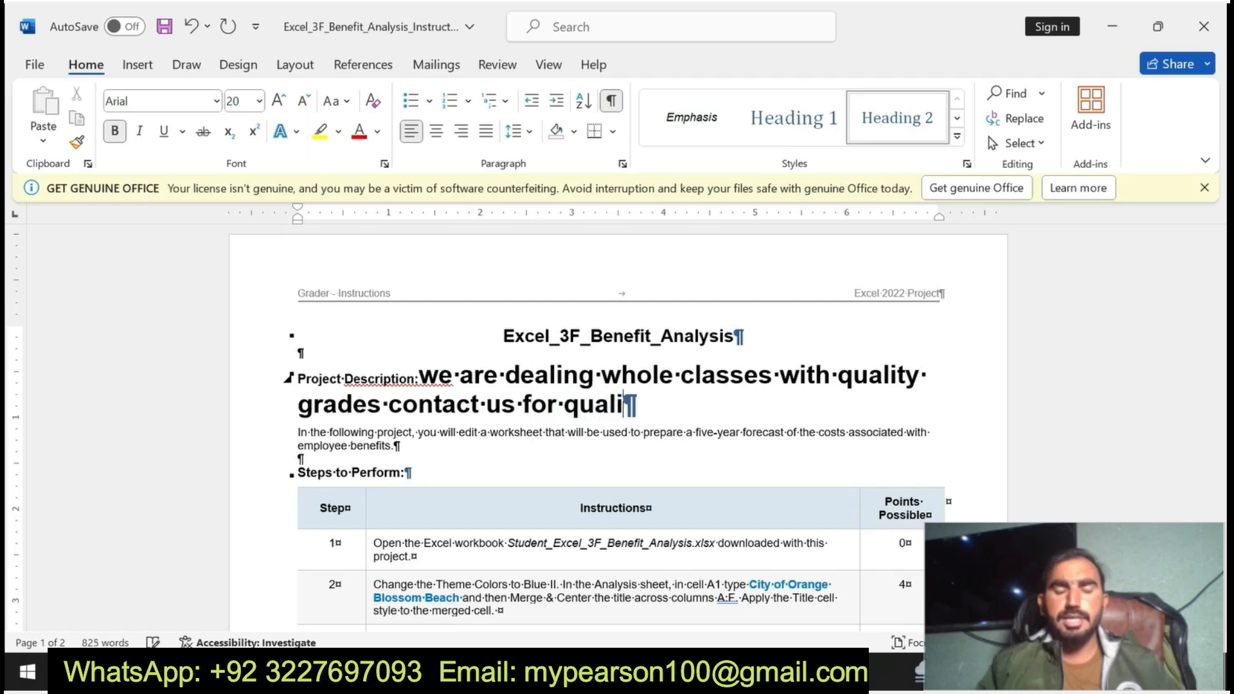
{"action": "type", "text": "ty grades"}
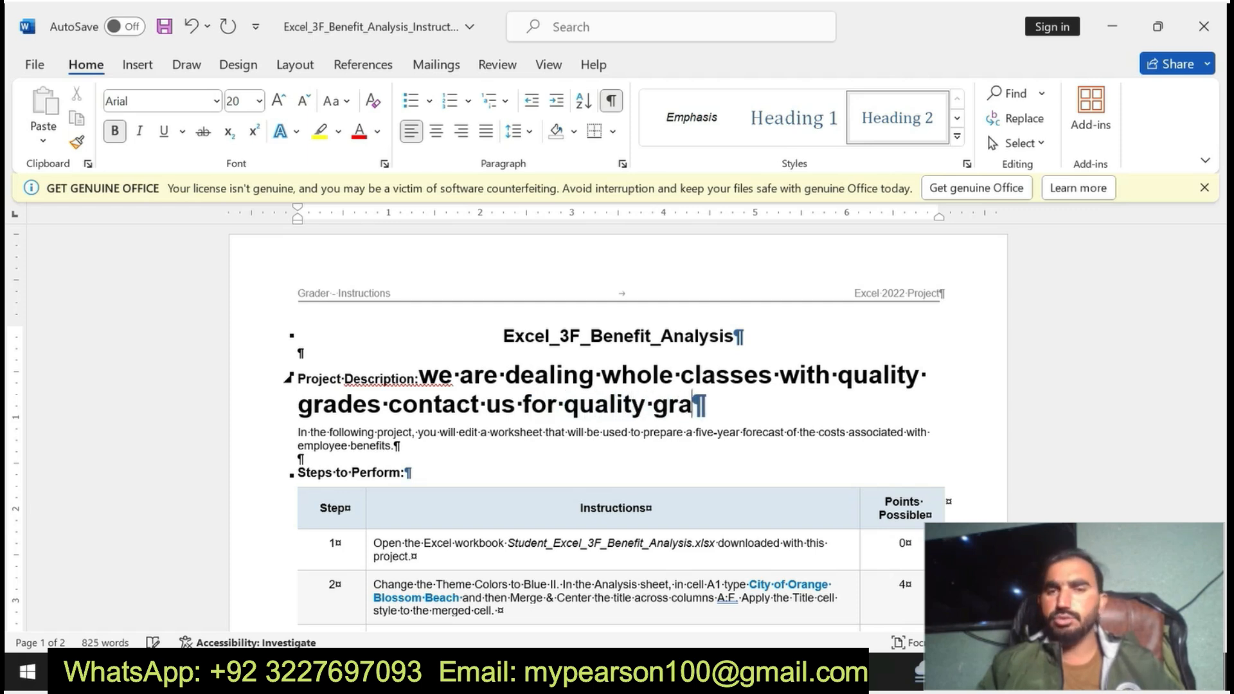
{"action": "left_click_drag", "start_coordinate": [416, 376], "coordinate": [752, 404]}
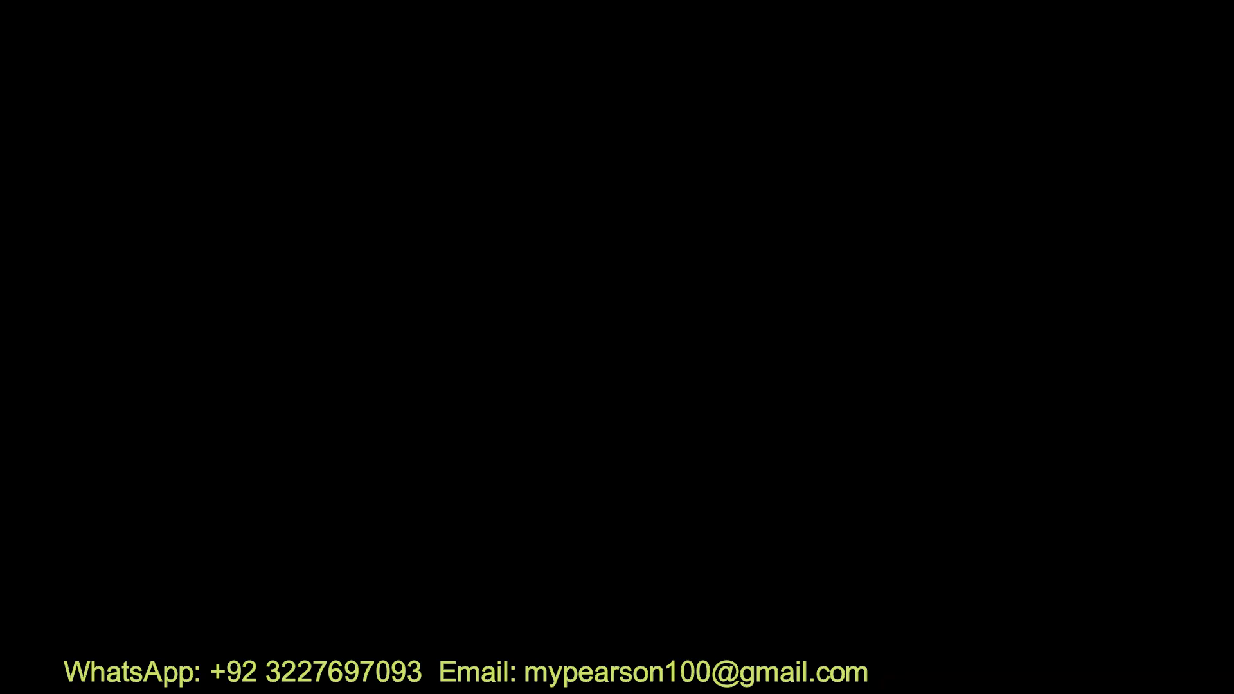